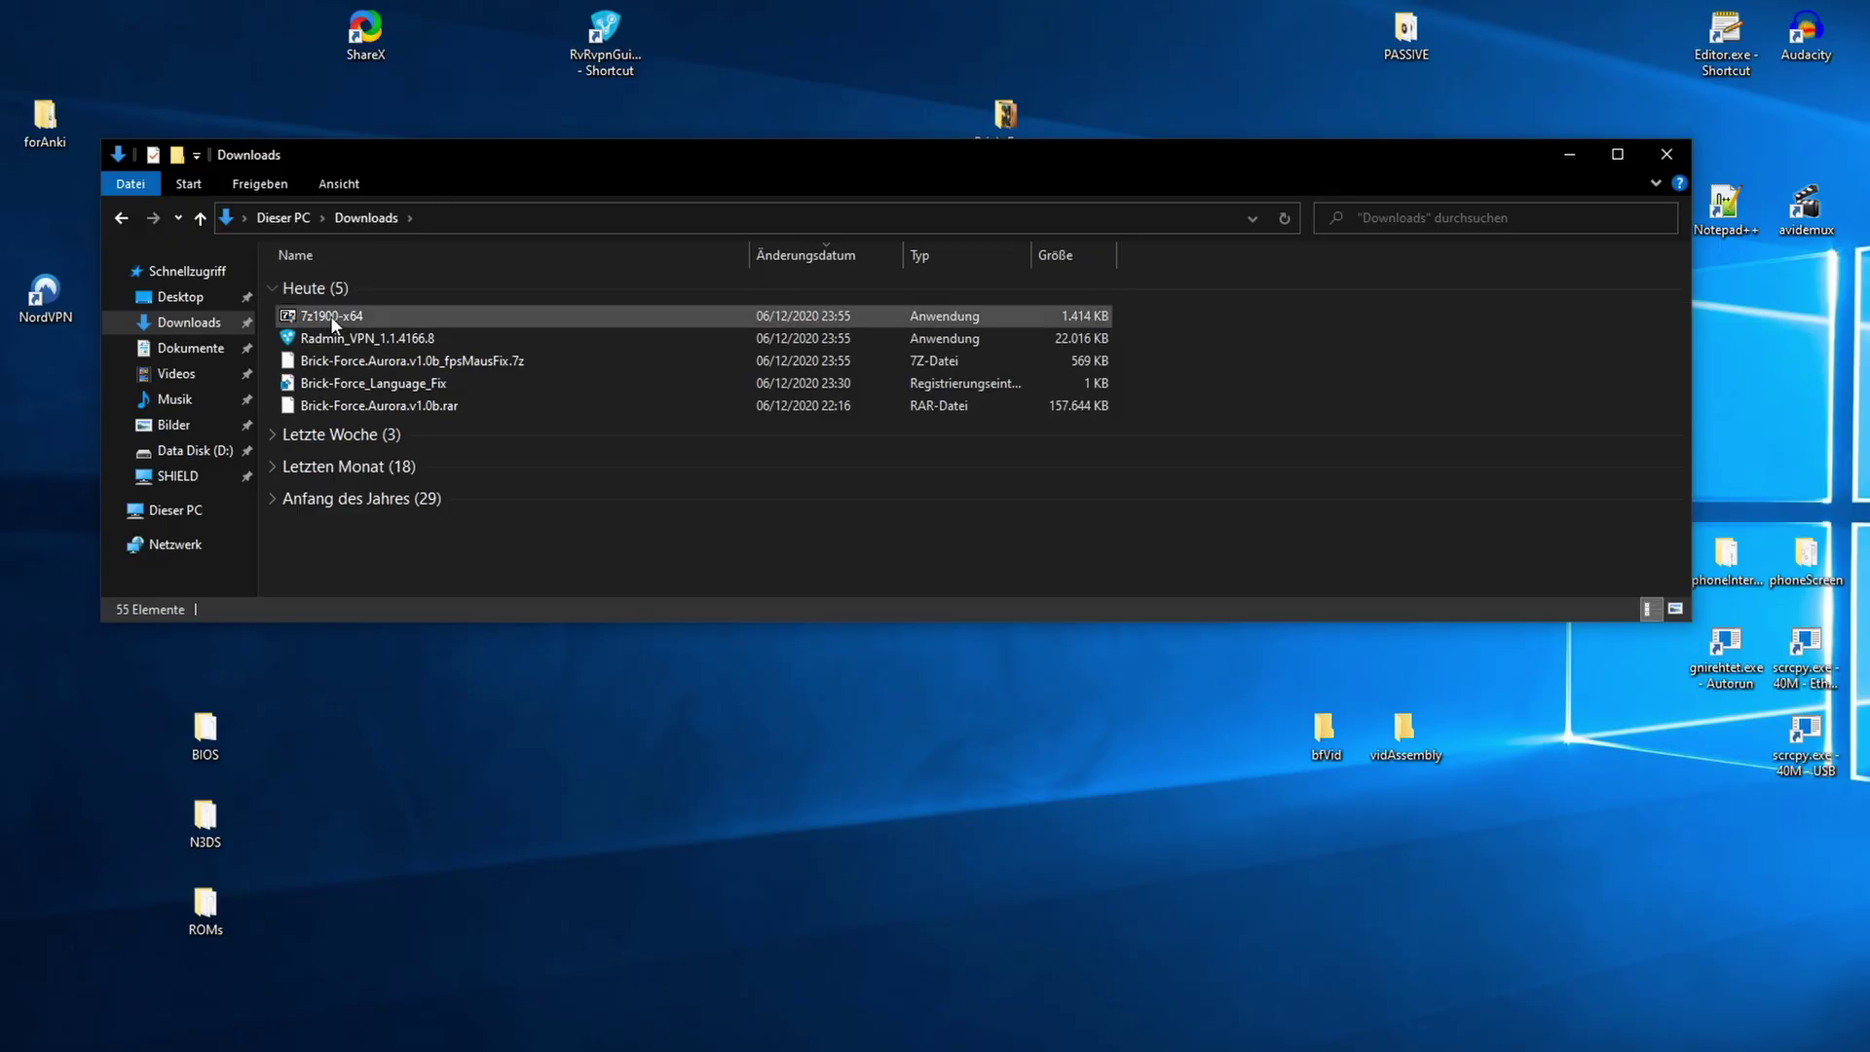
- Run the 7z1900-x64 installer and extract Brick-Force.Aurora.v1.0b.rar into its own Brick-Force.Aurora.v1.0b folder
double_click(330, 316)
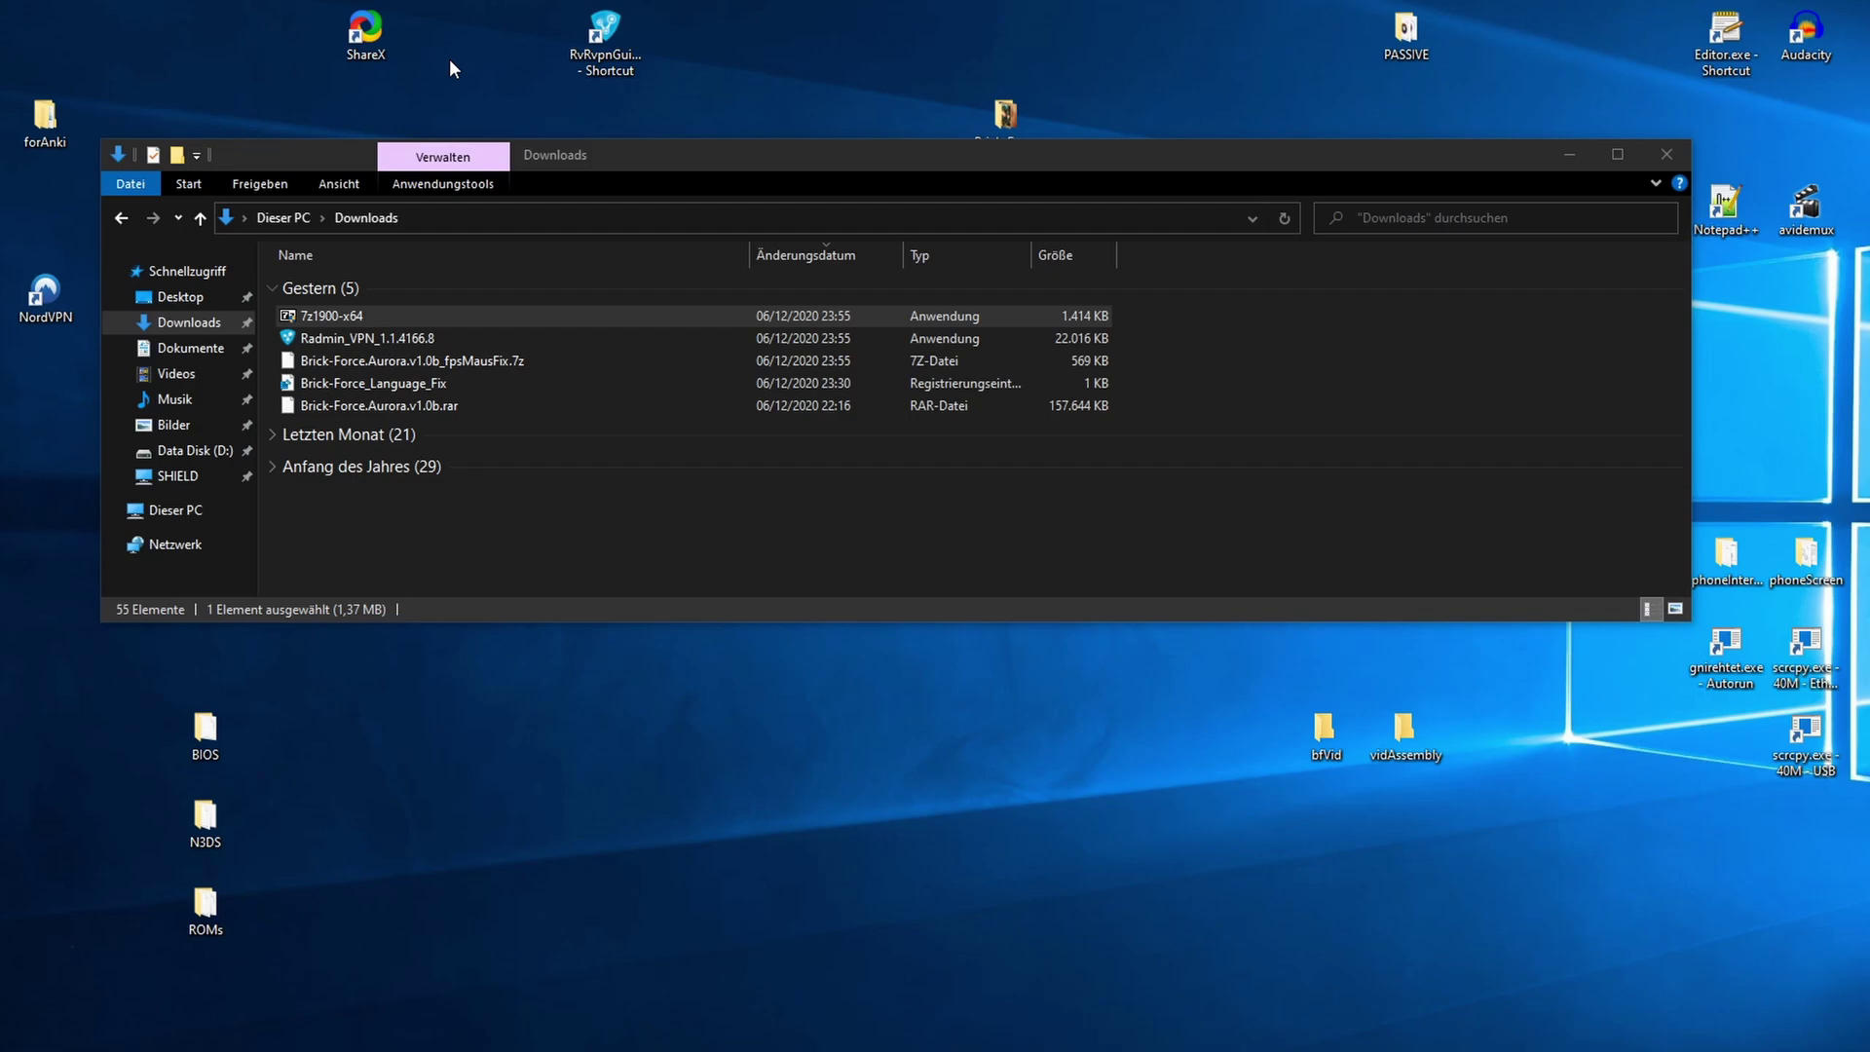
right_click(415, 401)
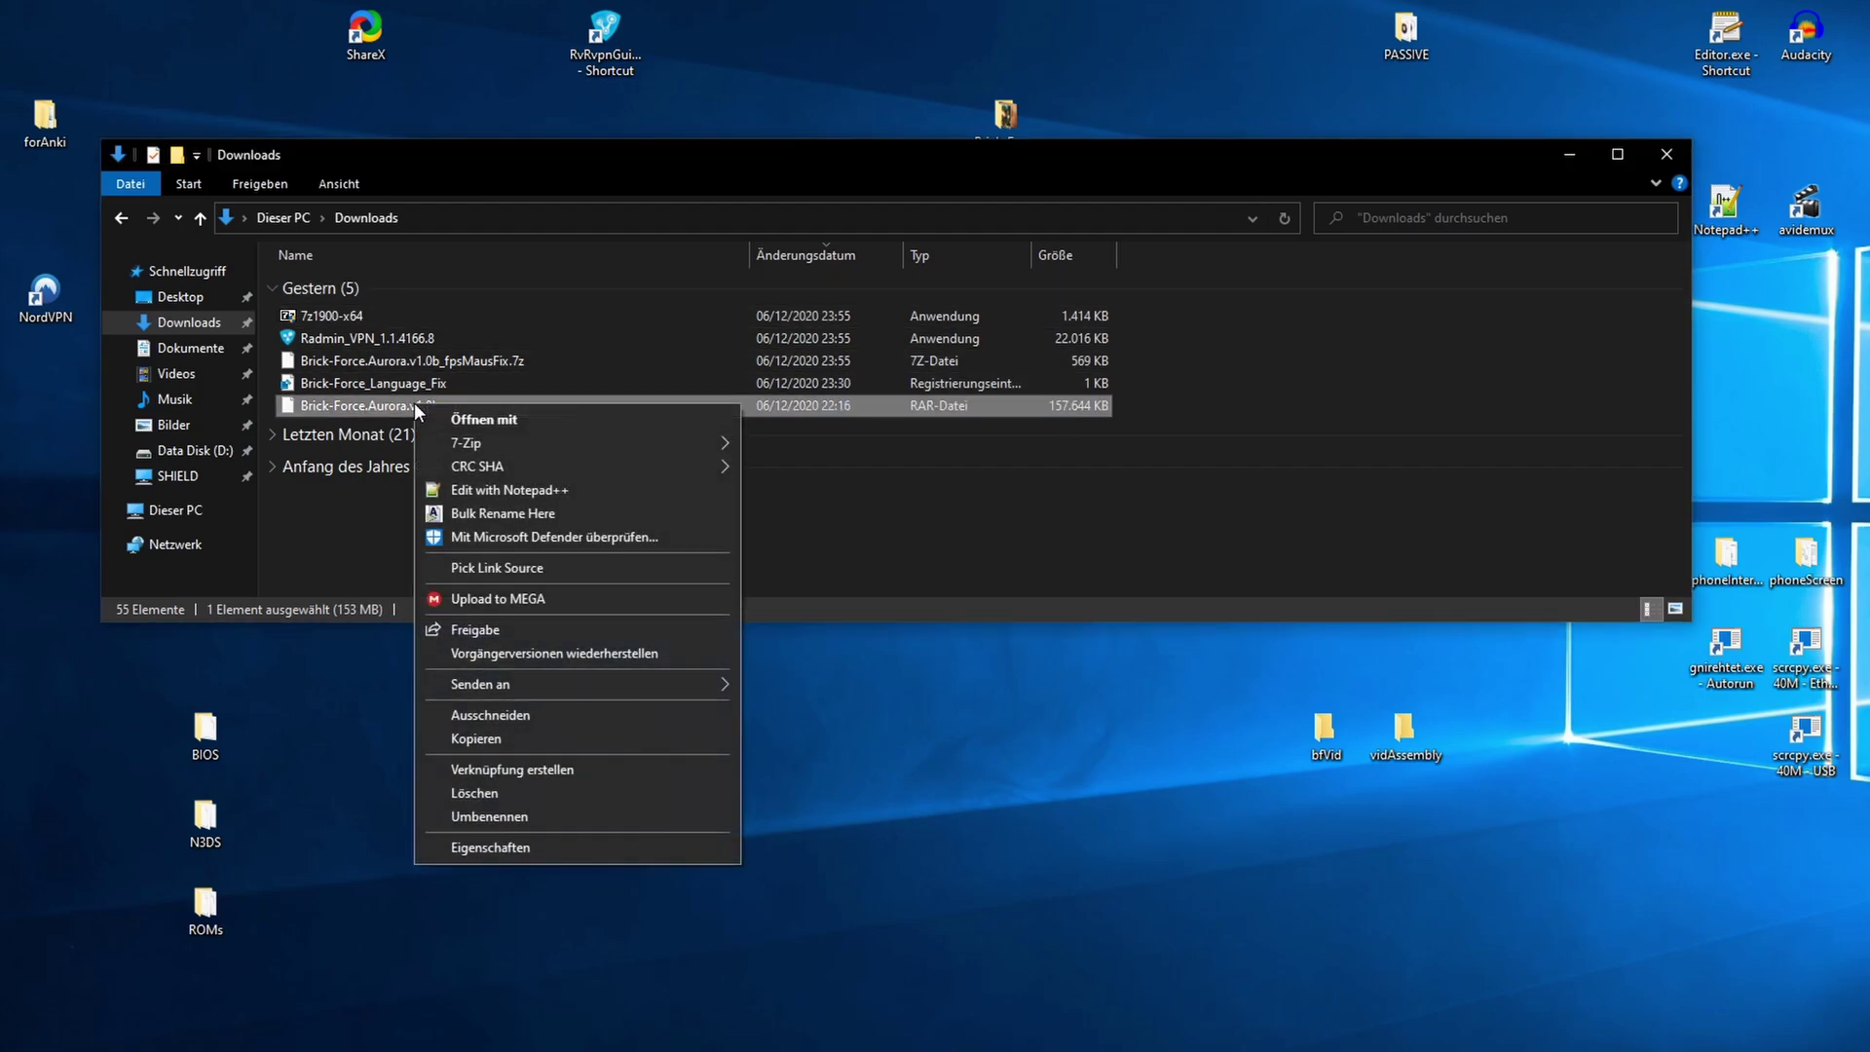
mouse_move(466, 443)
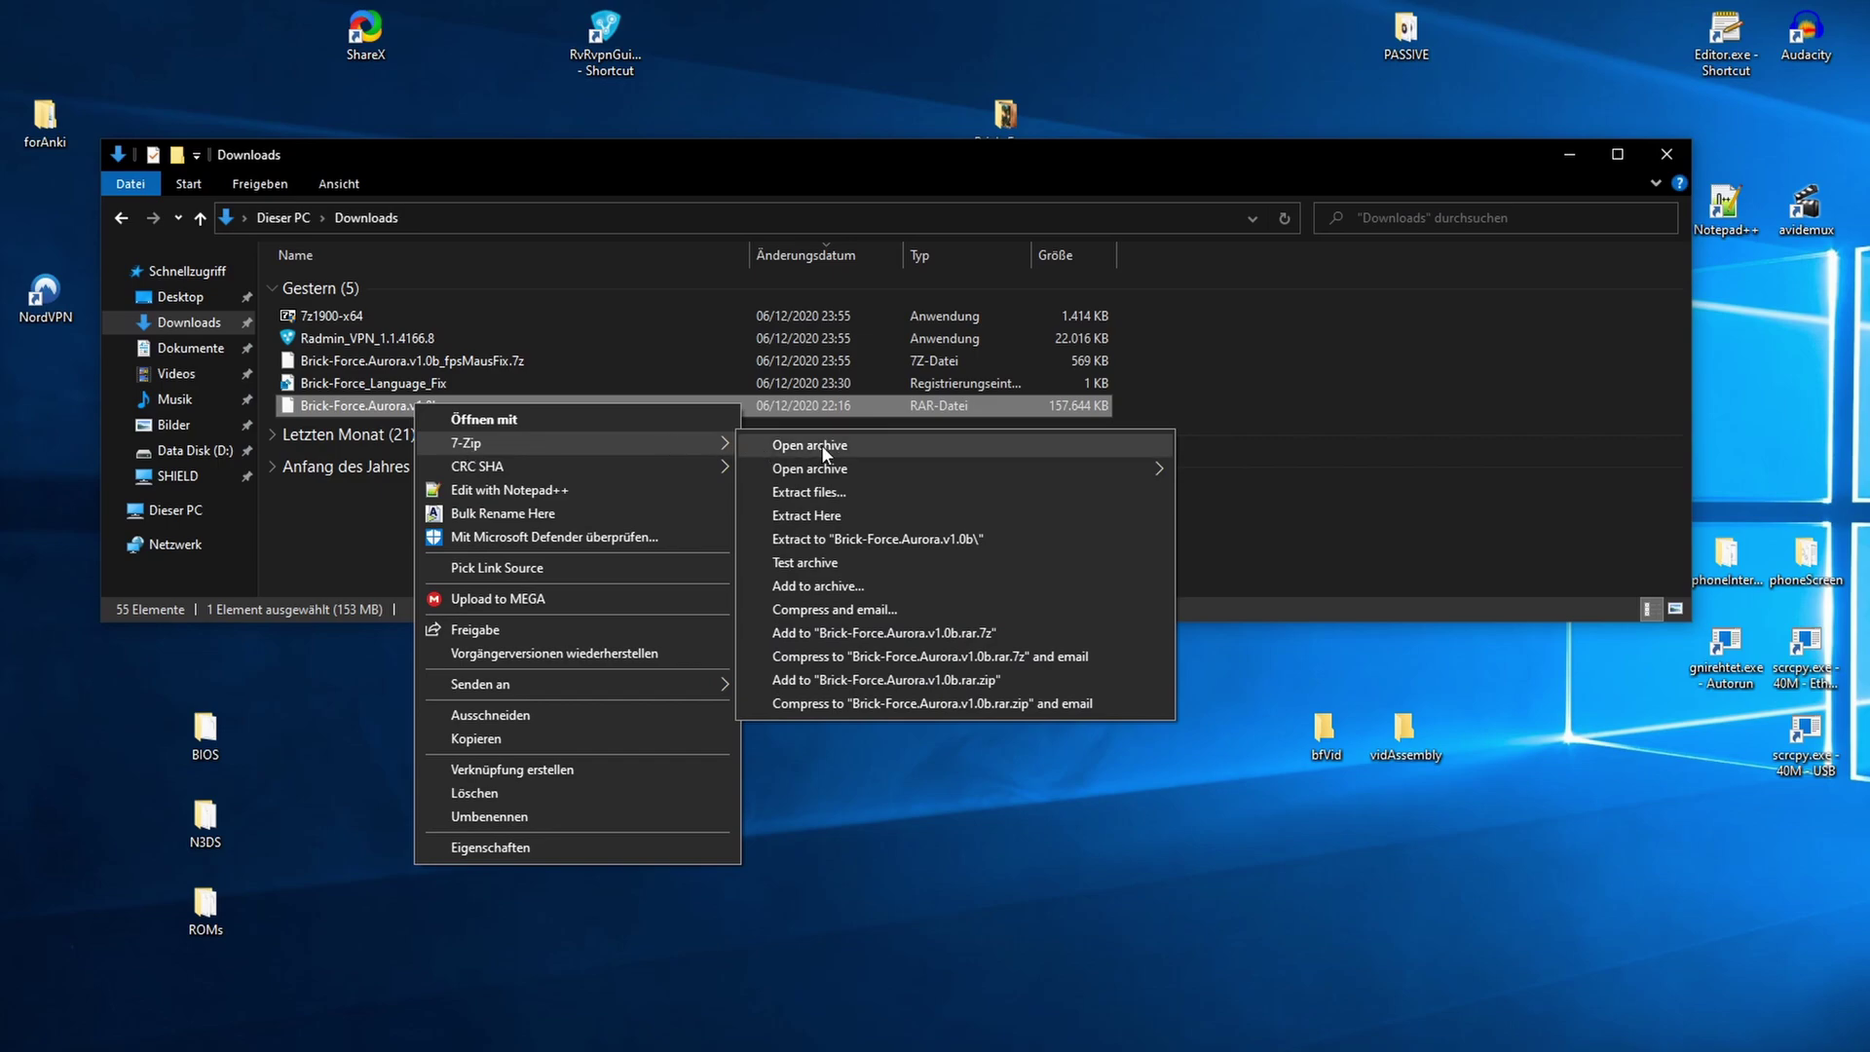
left_click(913, 539)
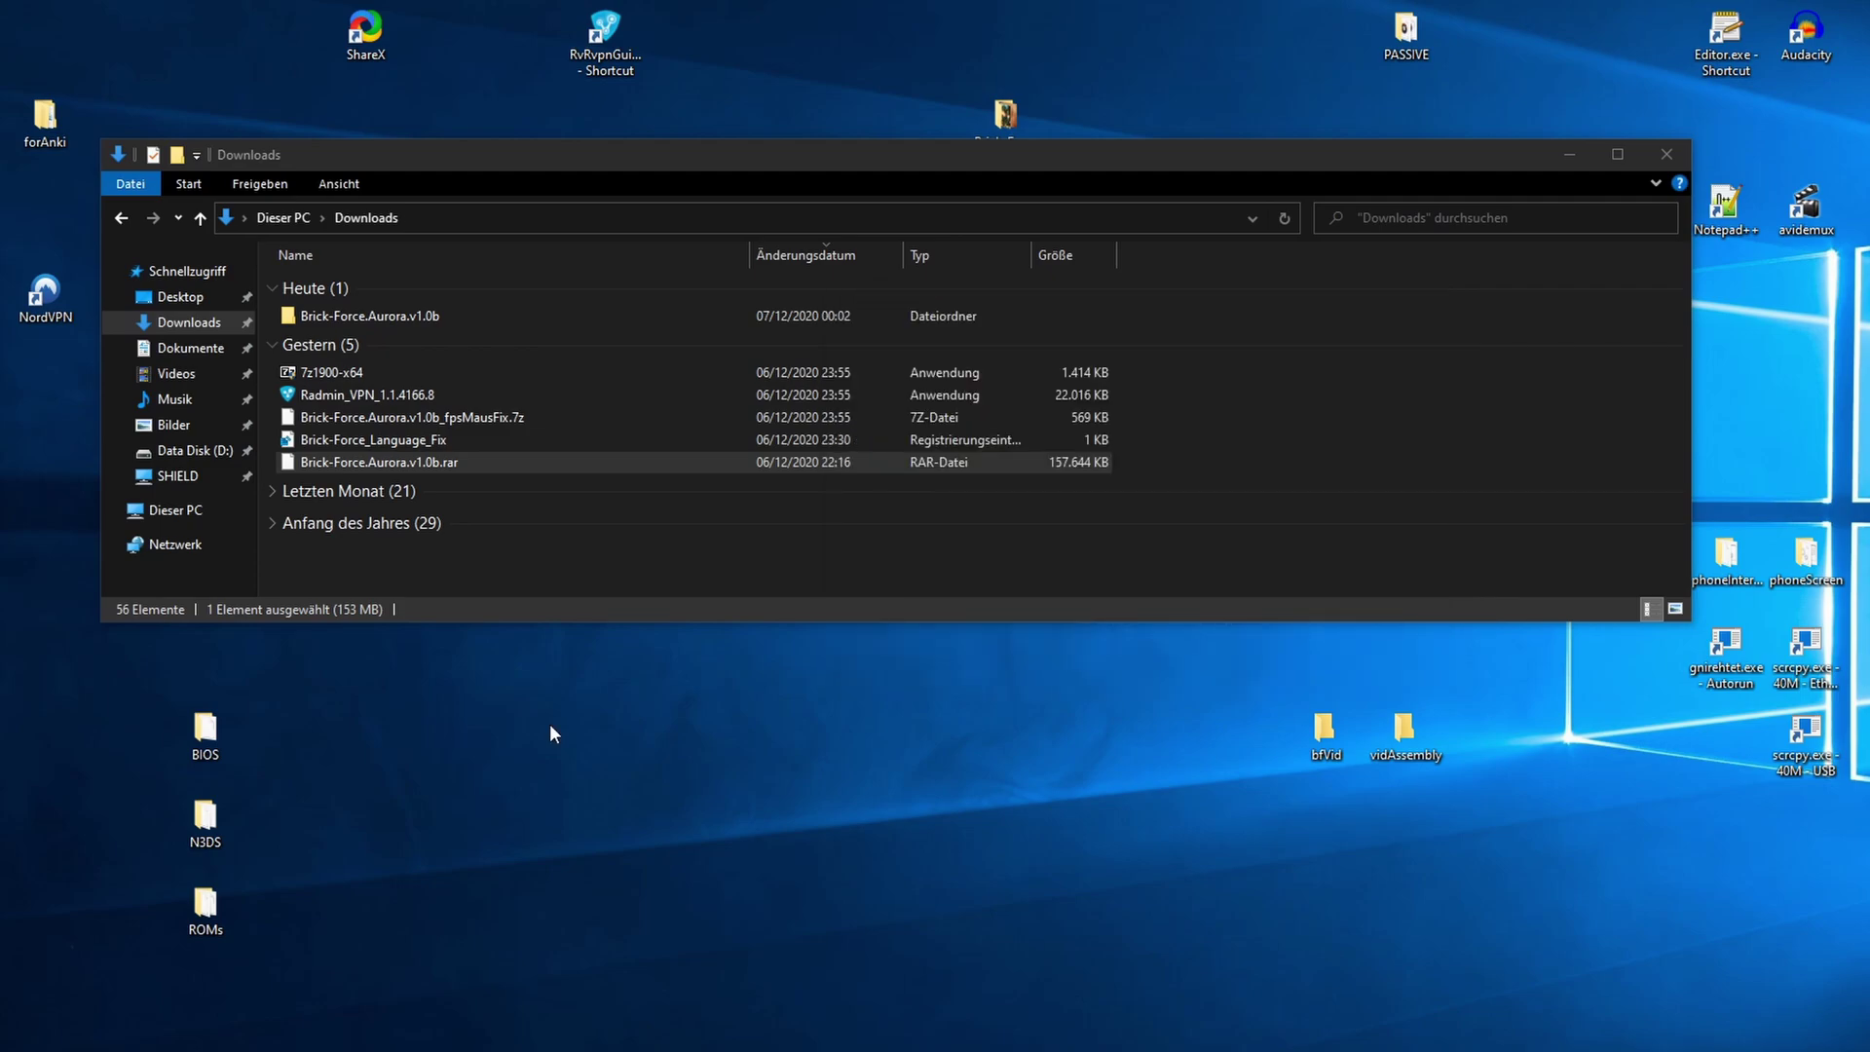
- Extract the fpsMausFix 7z archive here and select the resulting Assembly-CSharp.dll
right_click(460, 424)
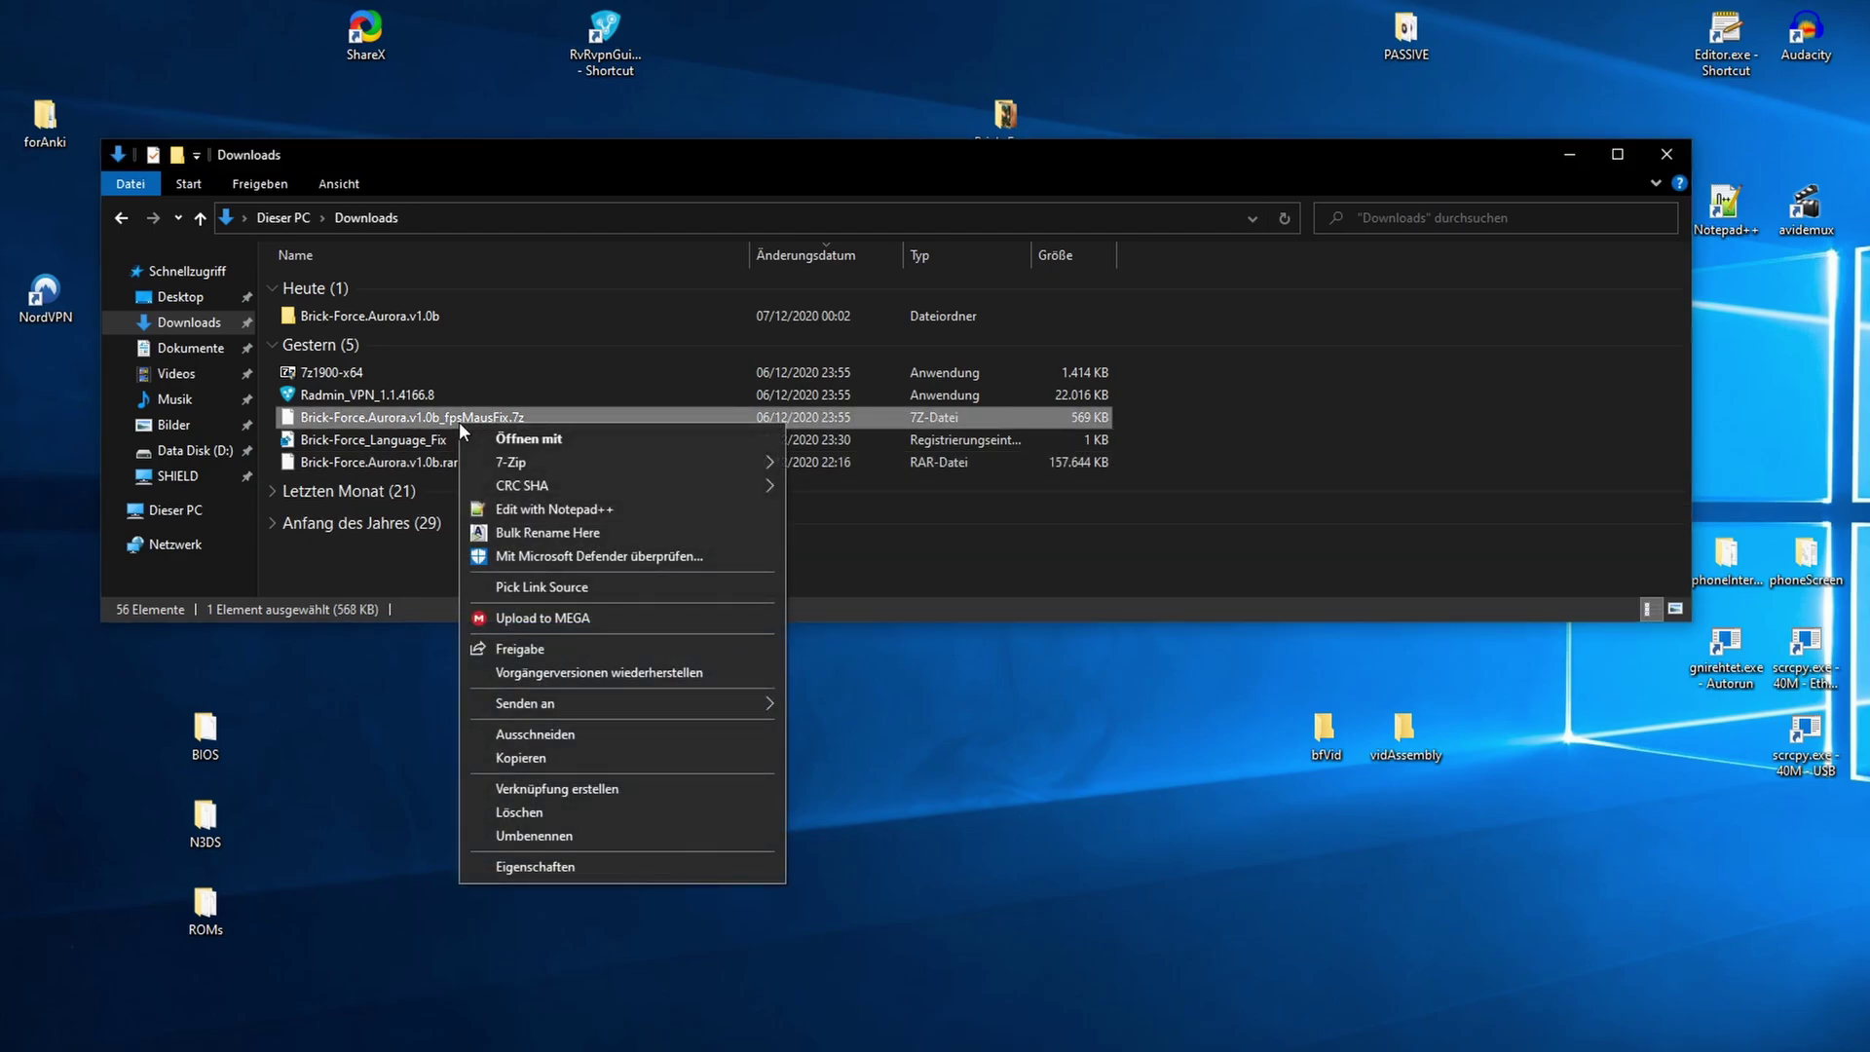
mouse_move(518, 459)
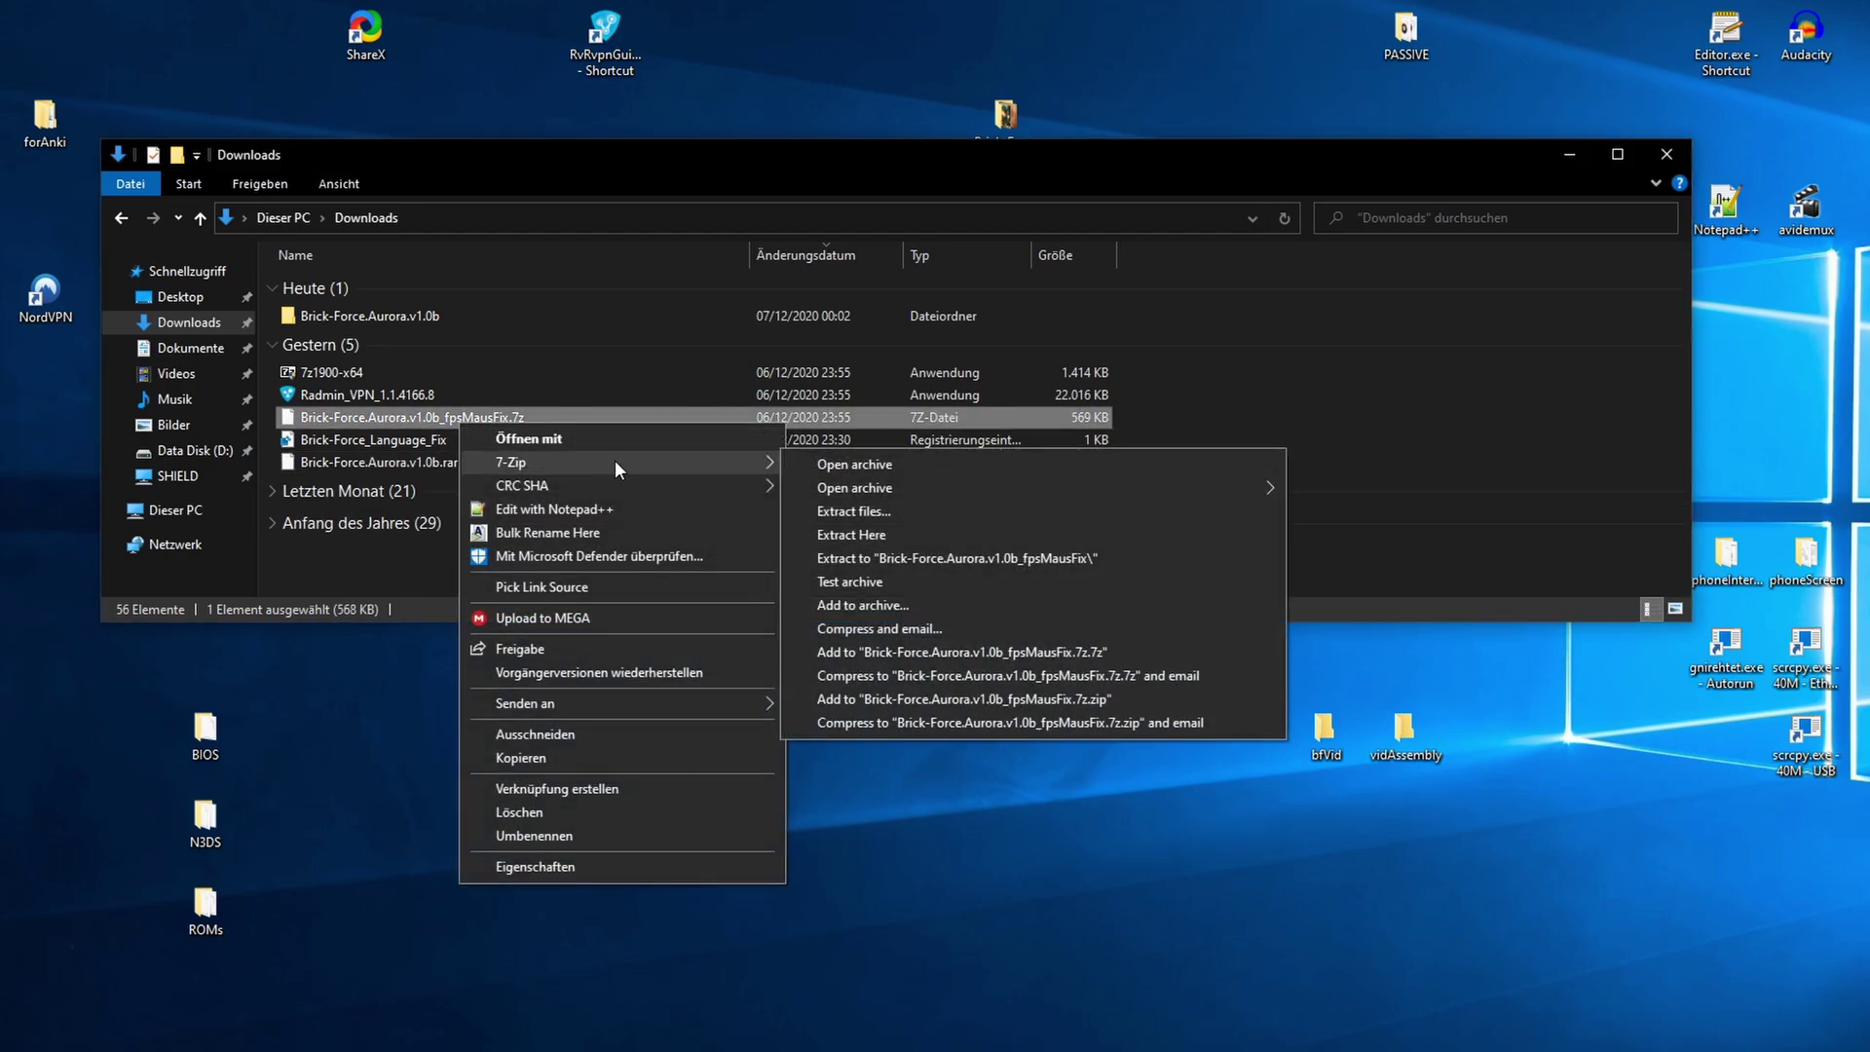
left_click(855, 532)
left_click(463, 483)
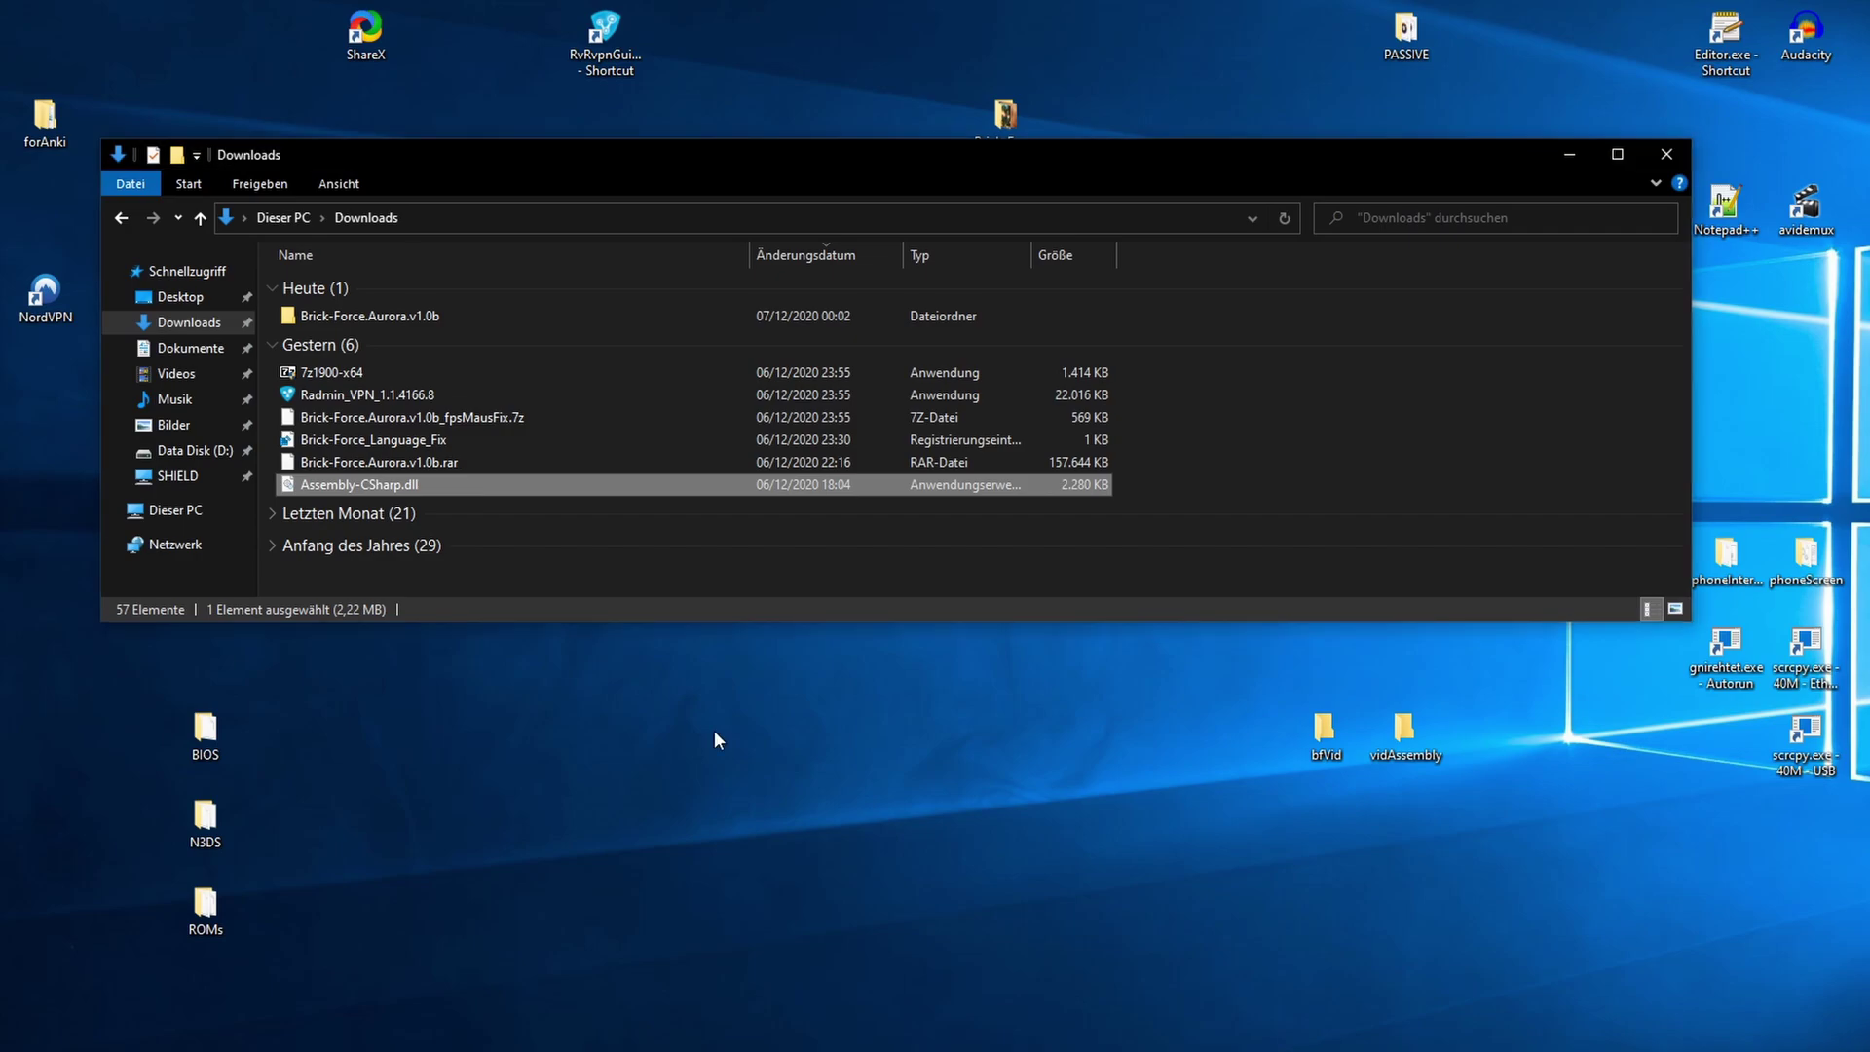
- Move the game folder into bfVid and open Brick-Force\BrickForce_Data\Managed
left_click_drag(383, 312, 1324, 740)
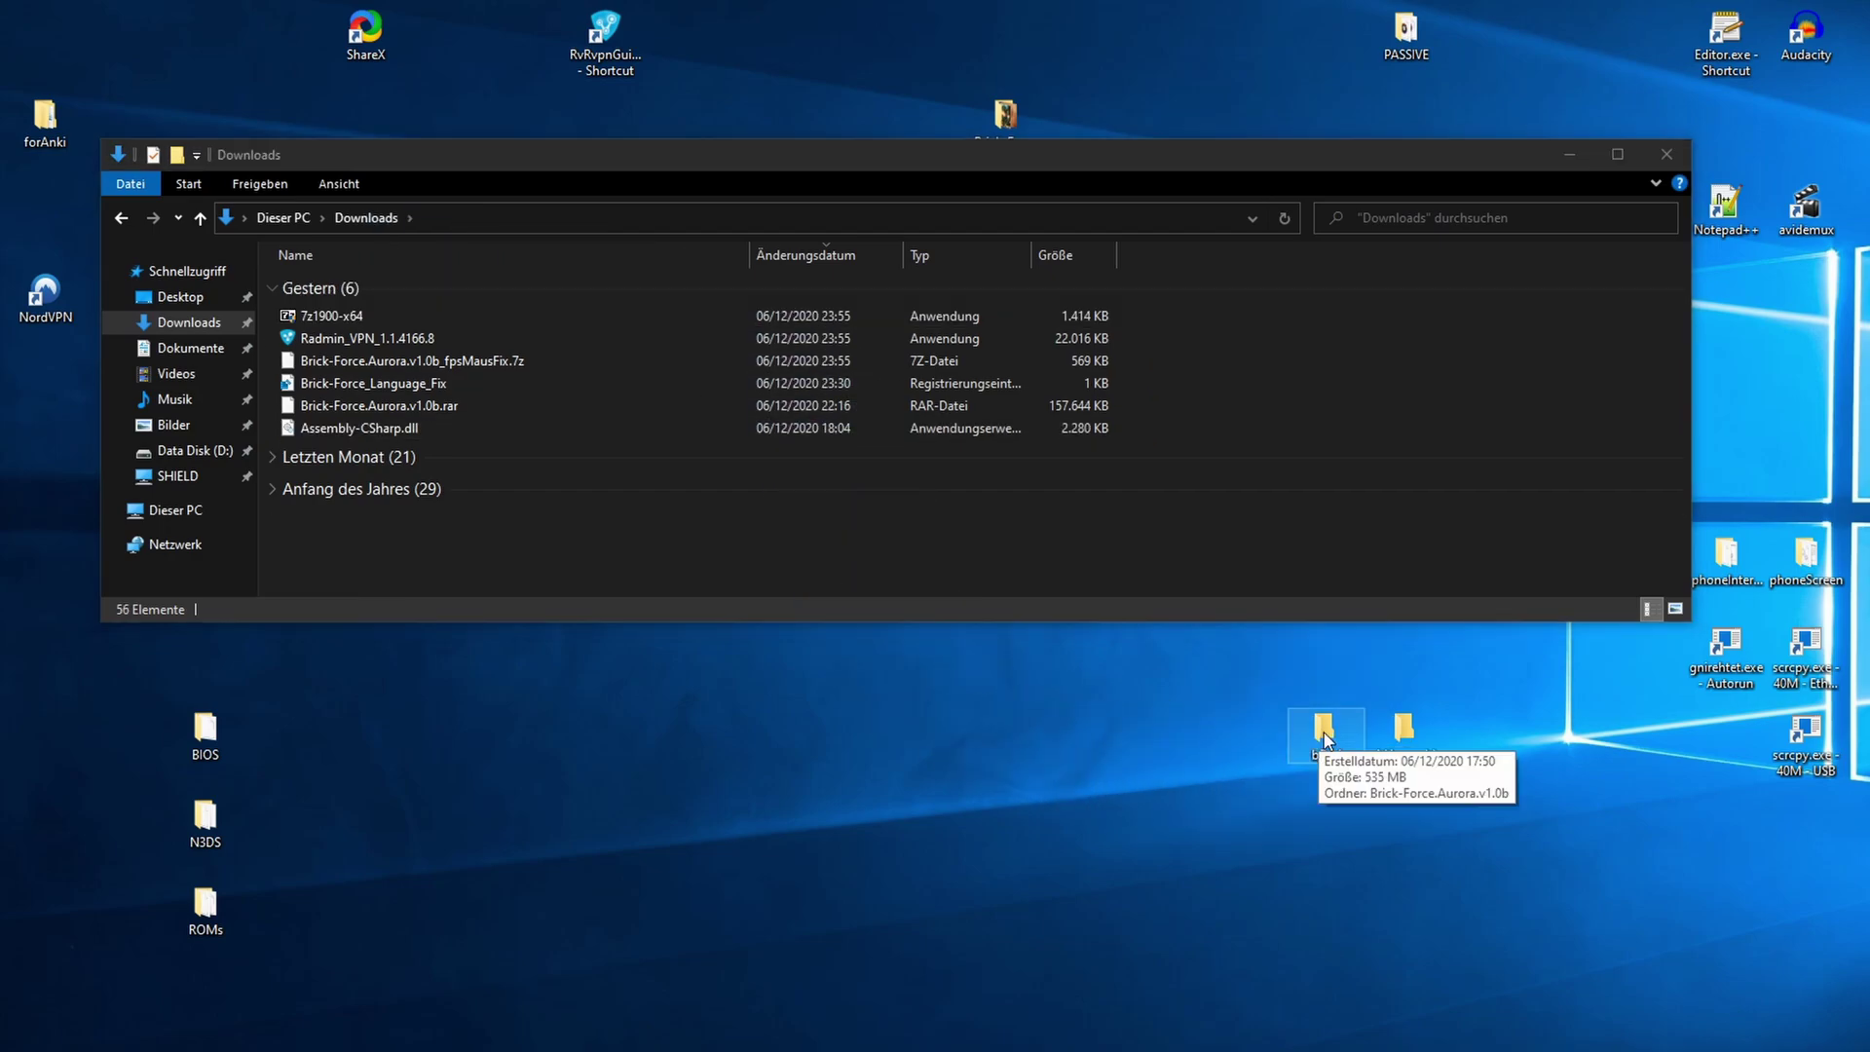
double_click(1324, 736)
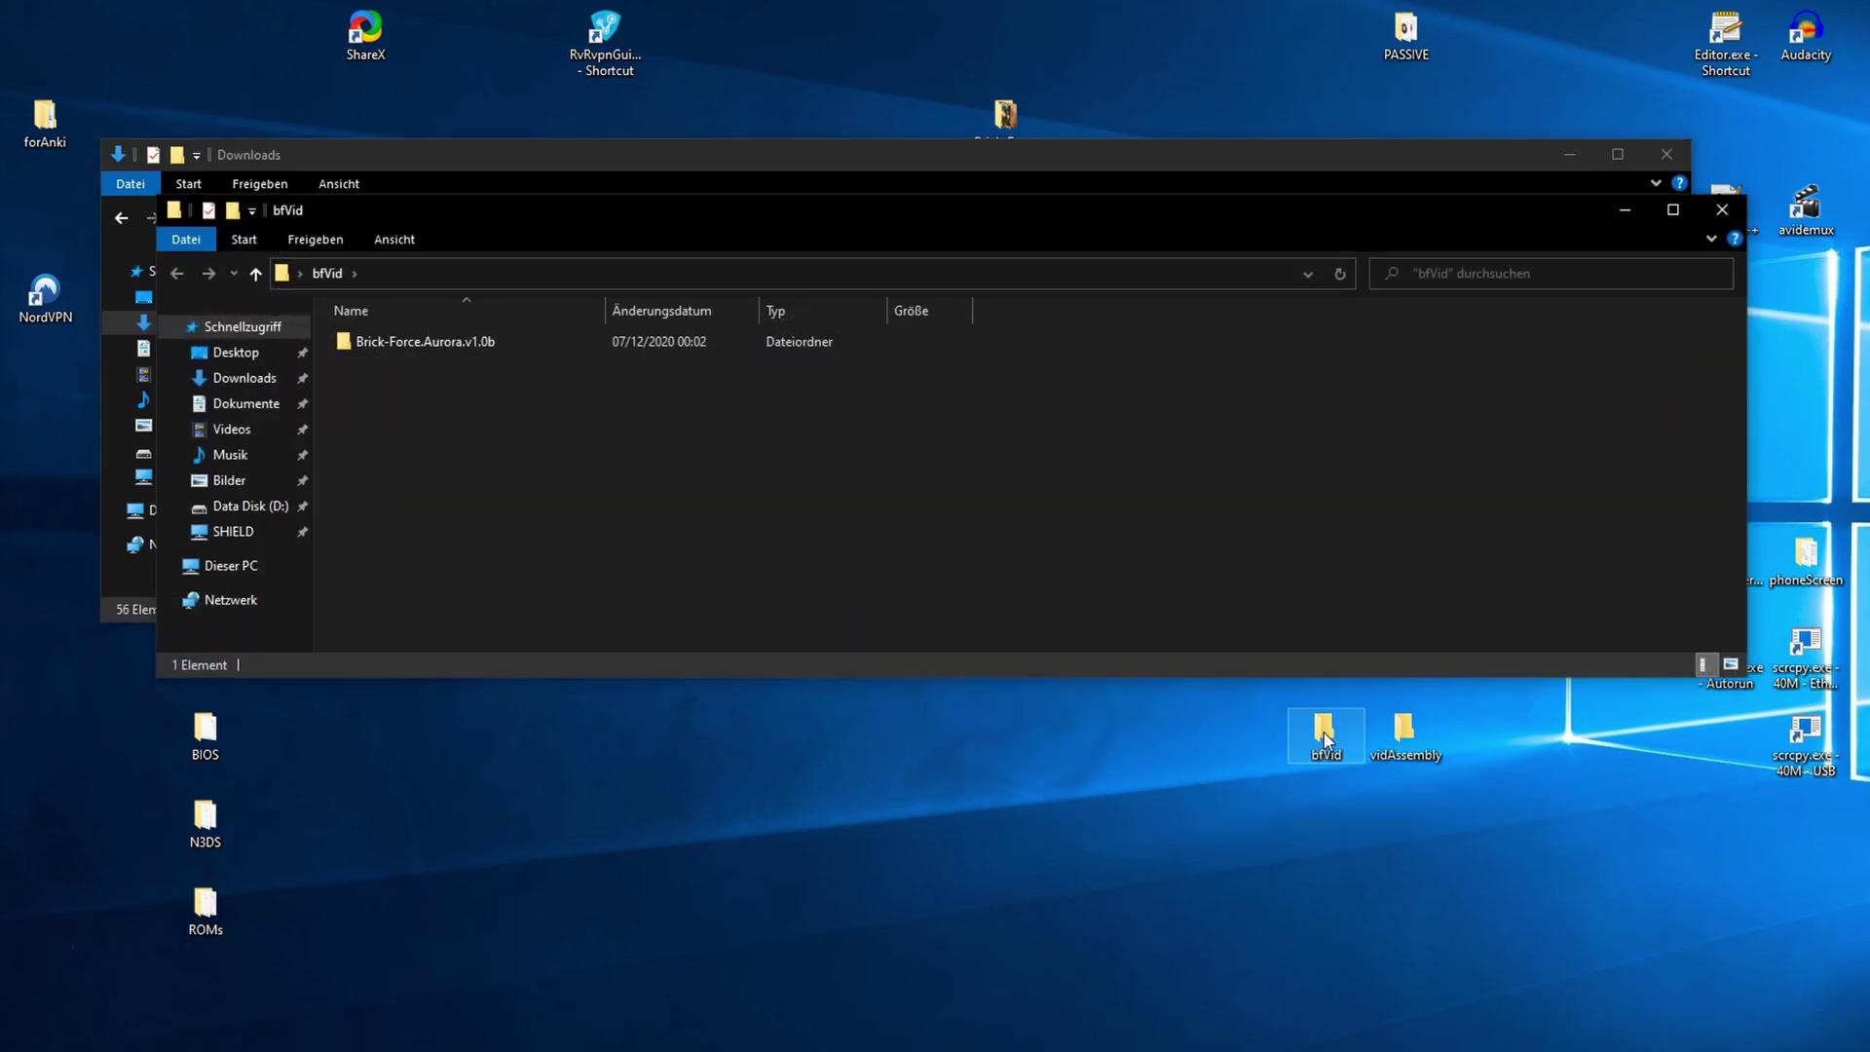
double_click(512, 343)
double_click(513, 342)
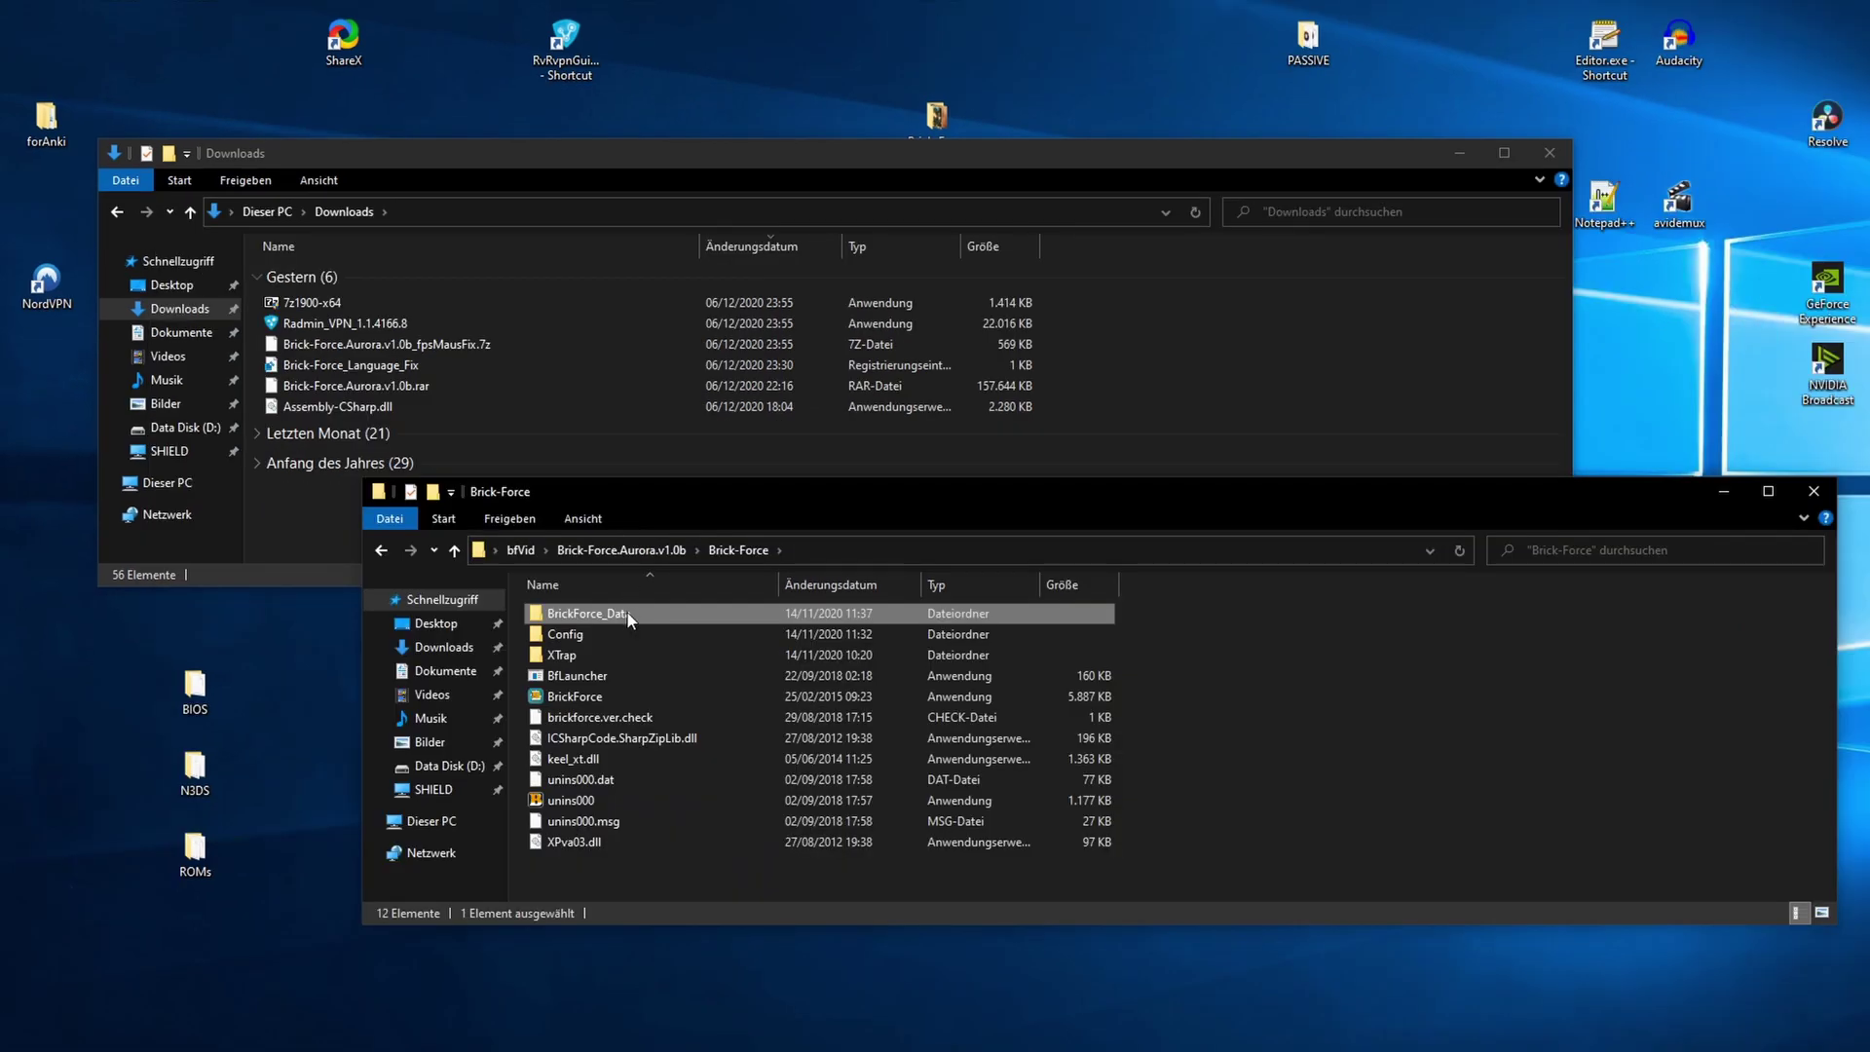
double_click(627, 612)
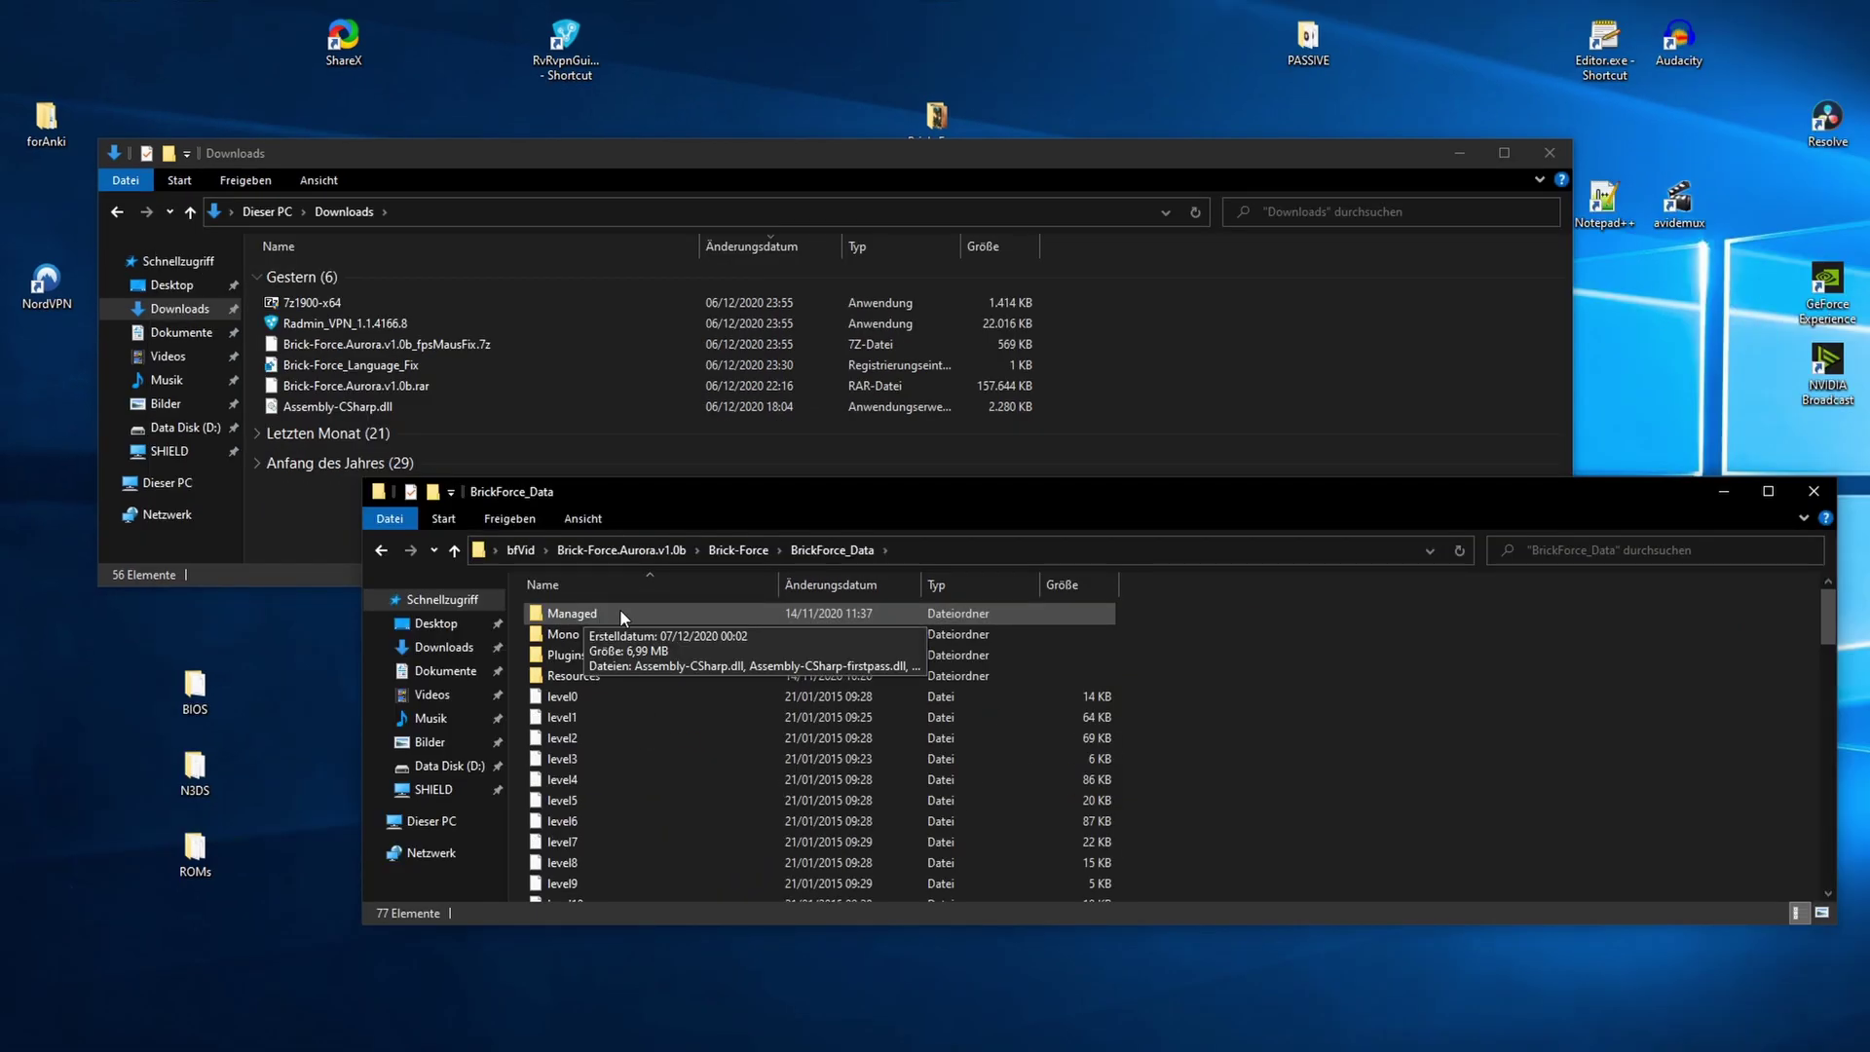
double_click(619, 609)
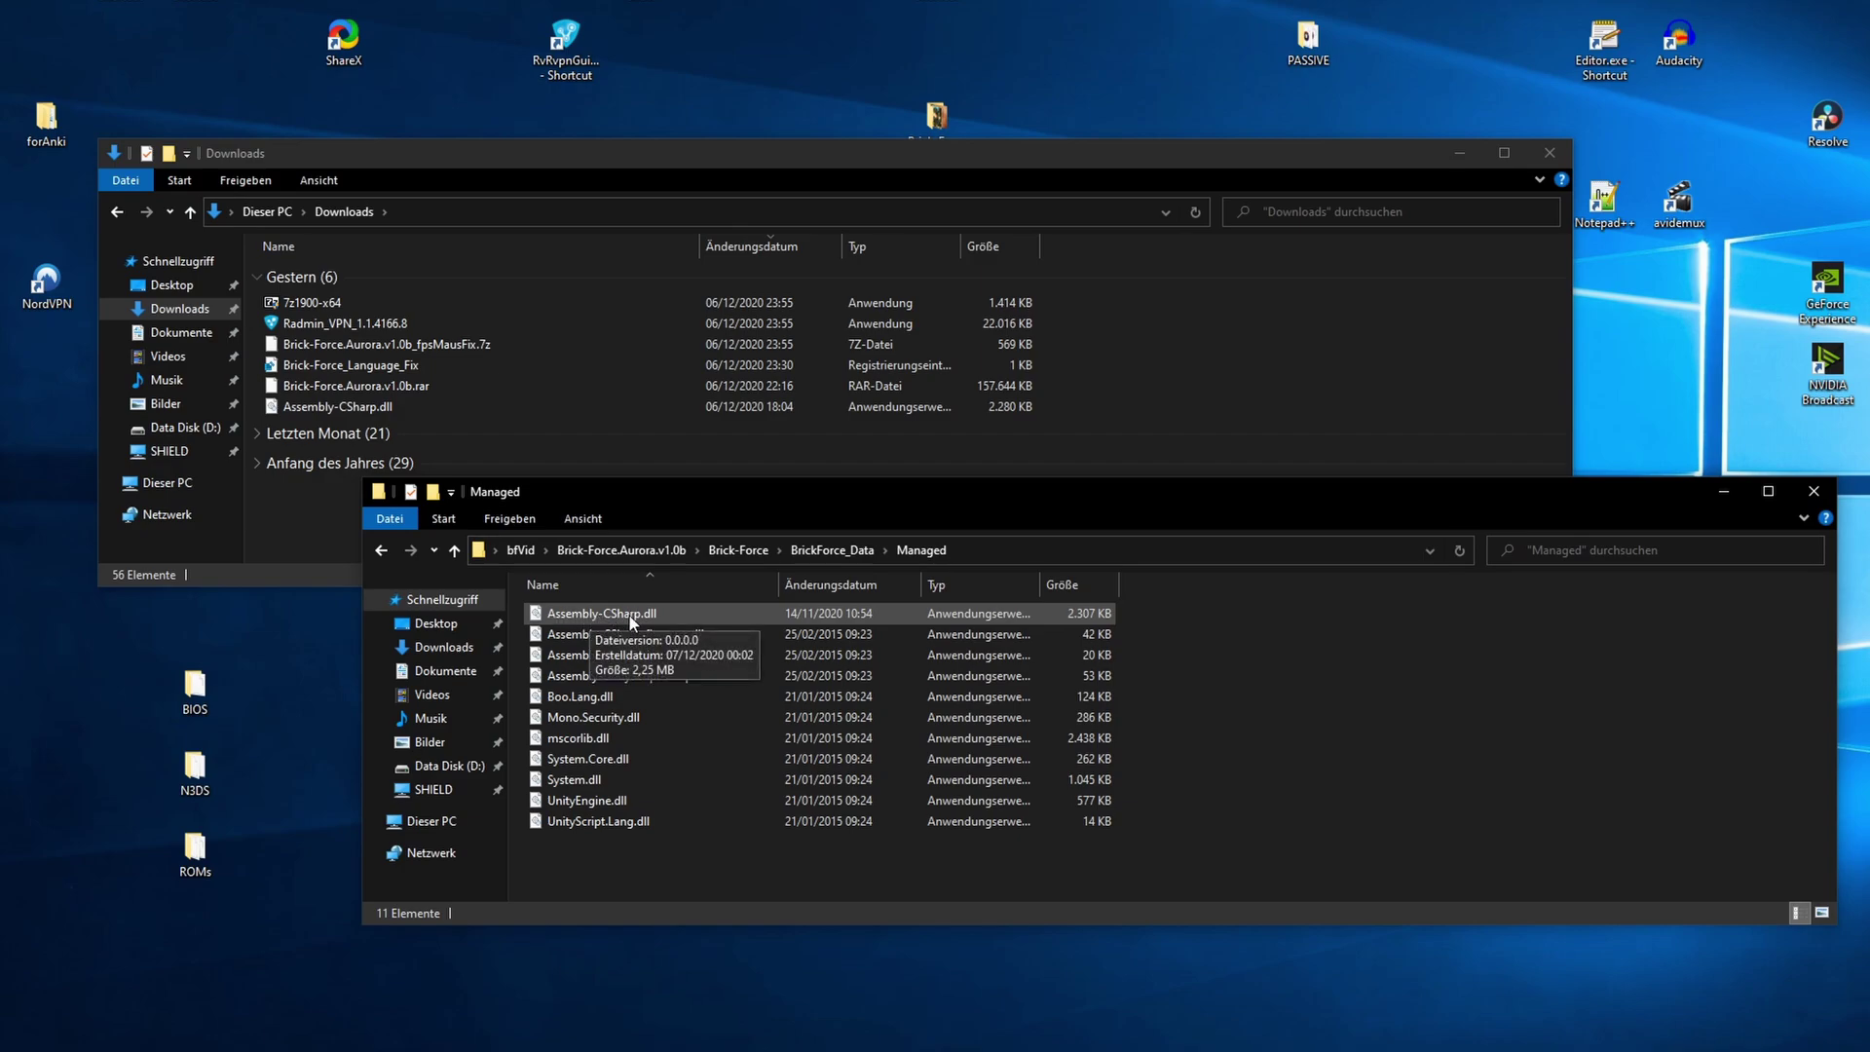
- Move the original Assembly-CSharp.dll to vidAssembly and put the fixed DLL into Managed
left_click_drag(1120, 503, 809, 108)
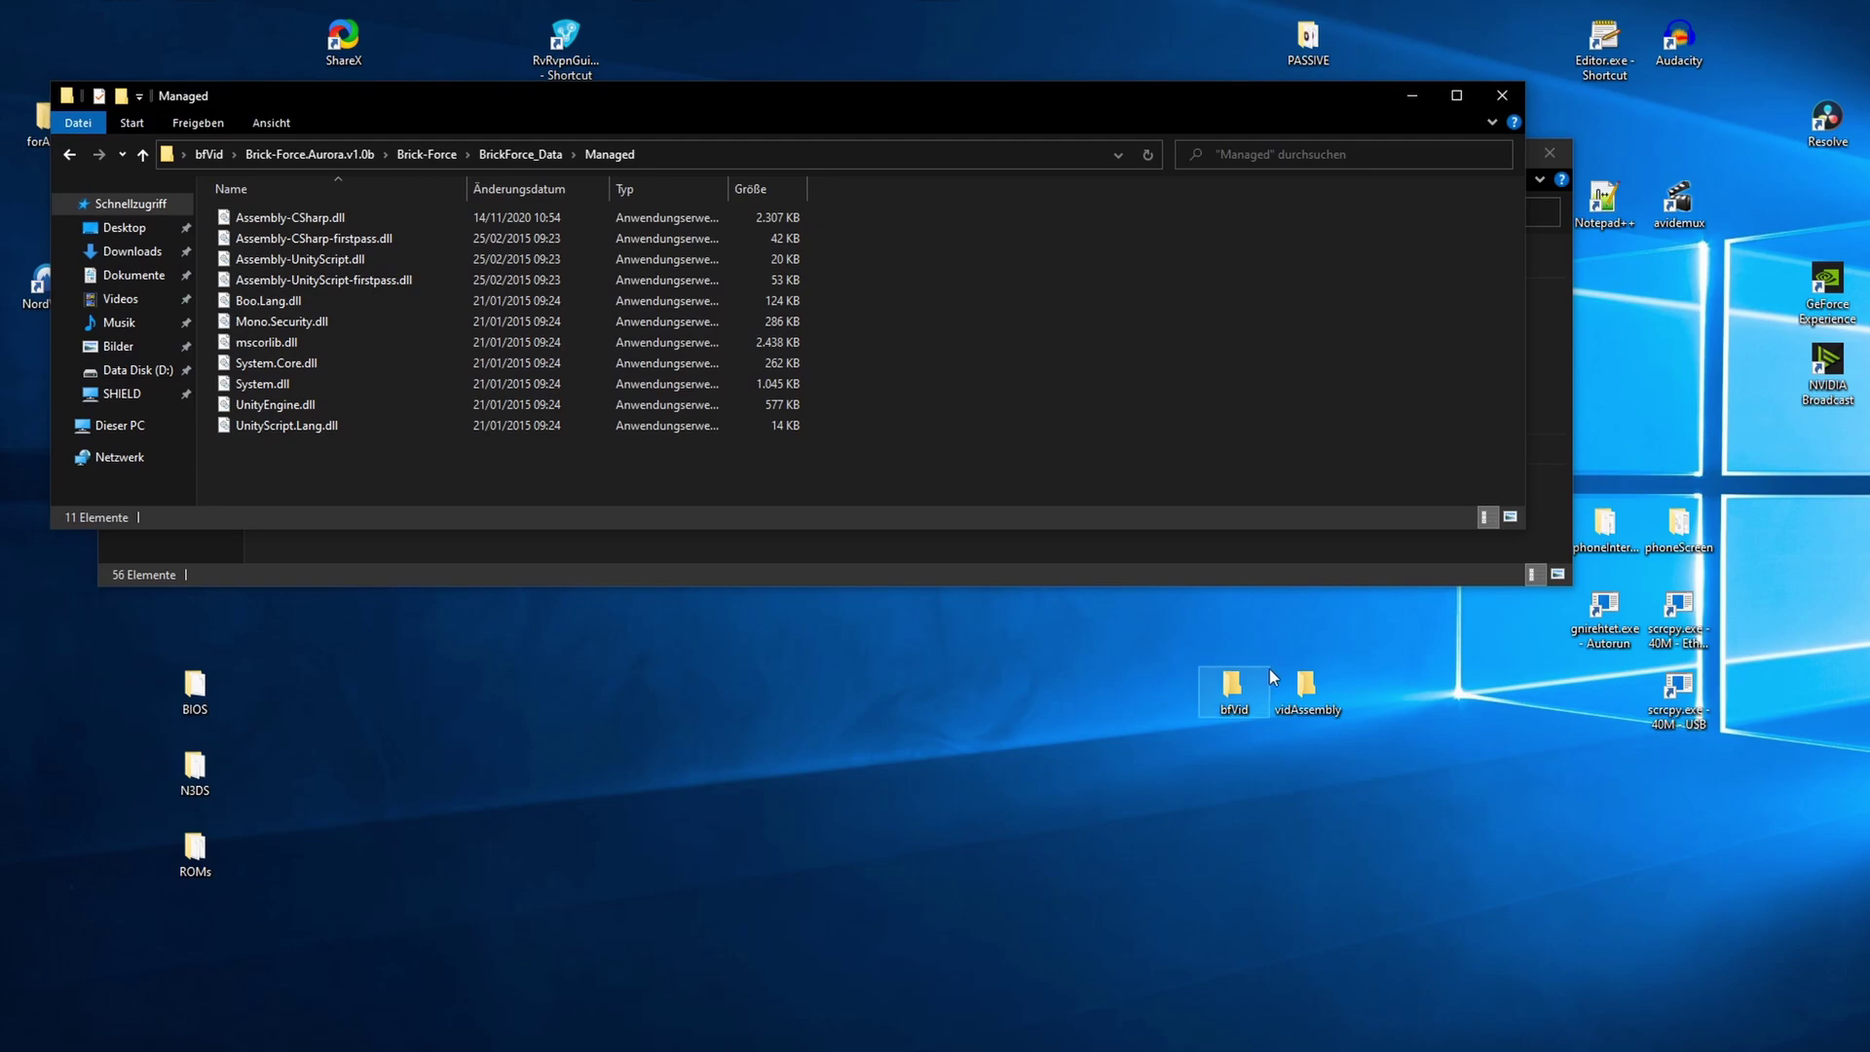
left_click(1303, 687)
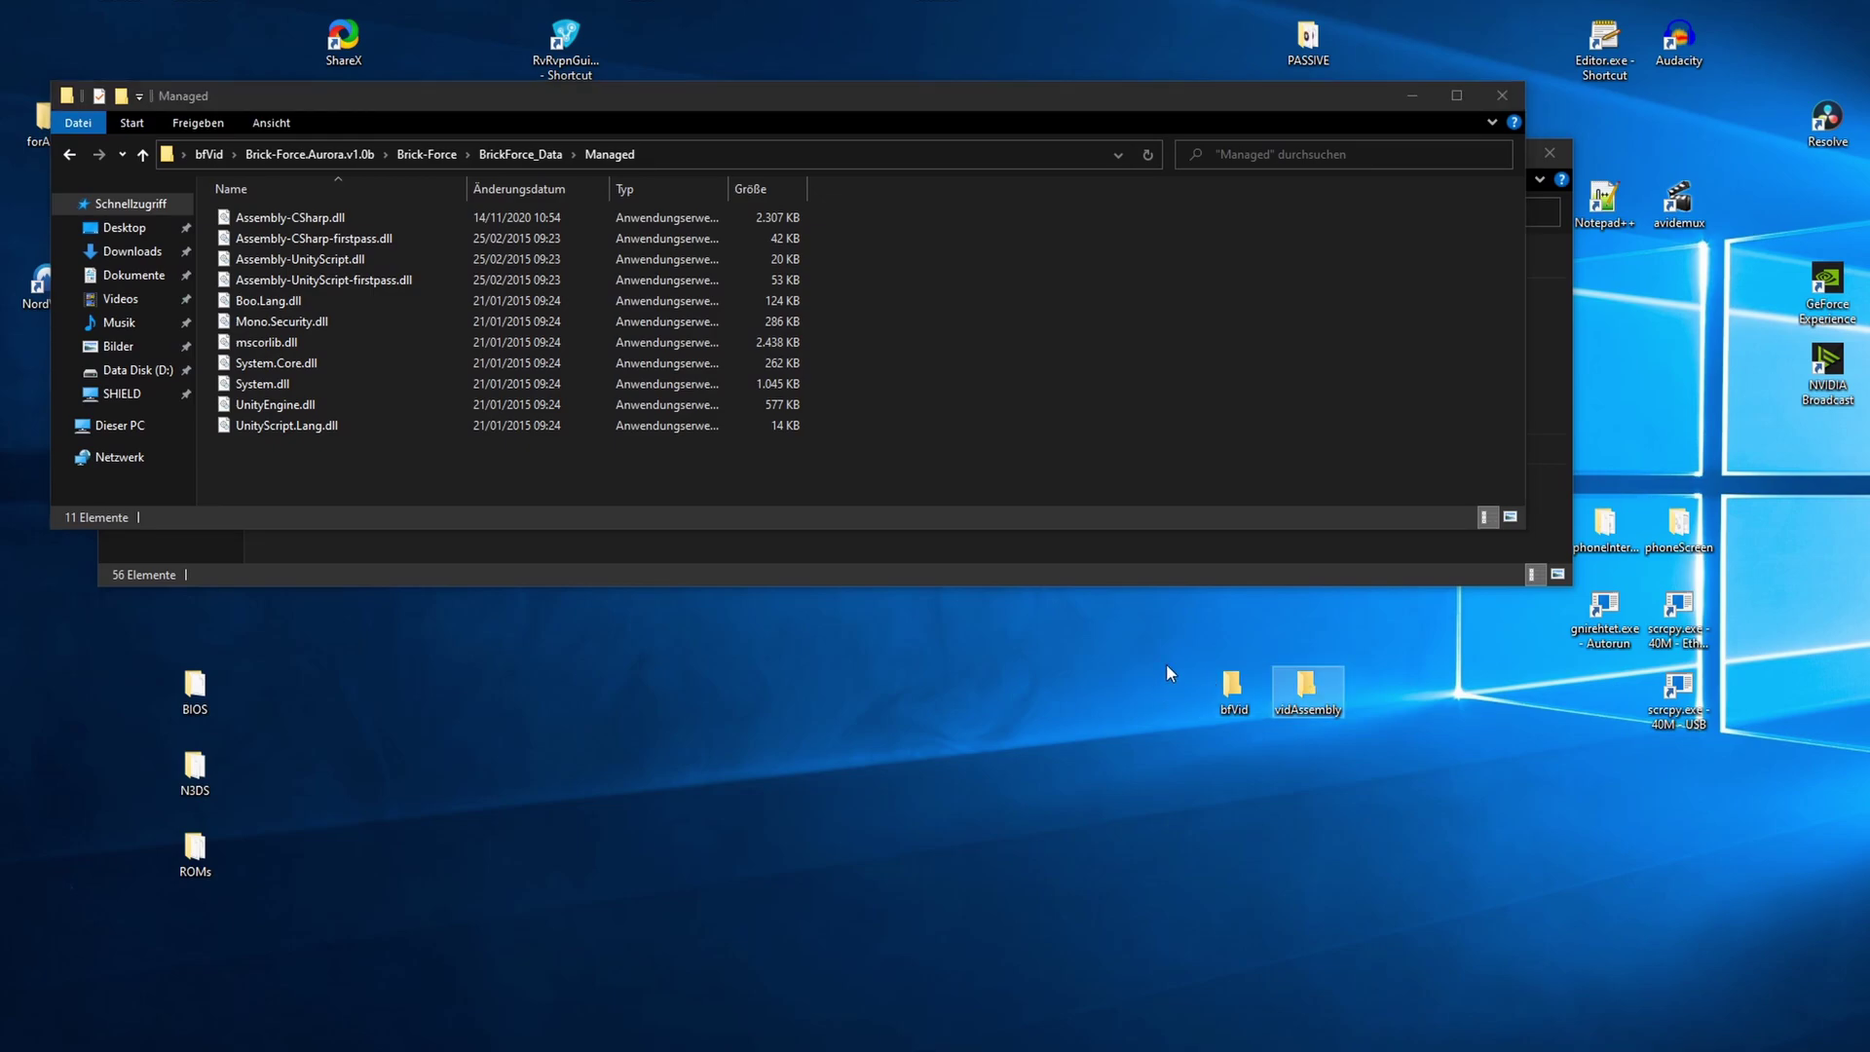
left_click(457, 217)
left_click_drag(319, 221, 1289, 681)
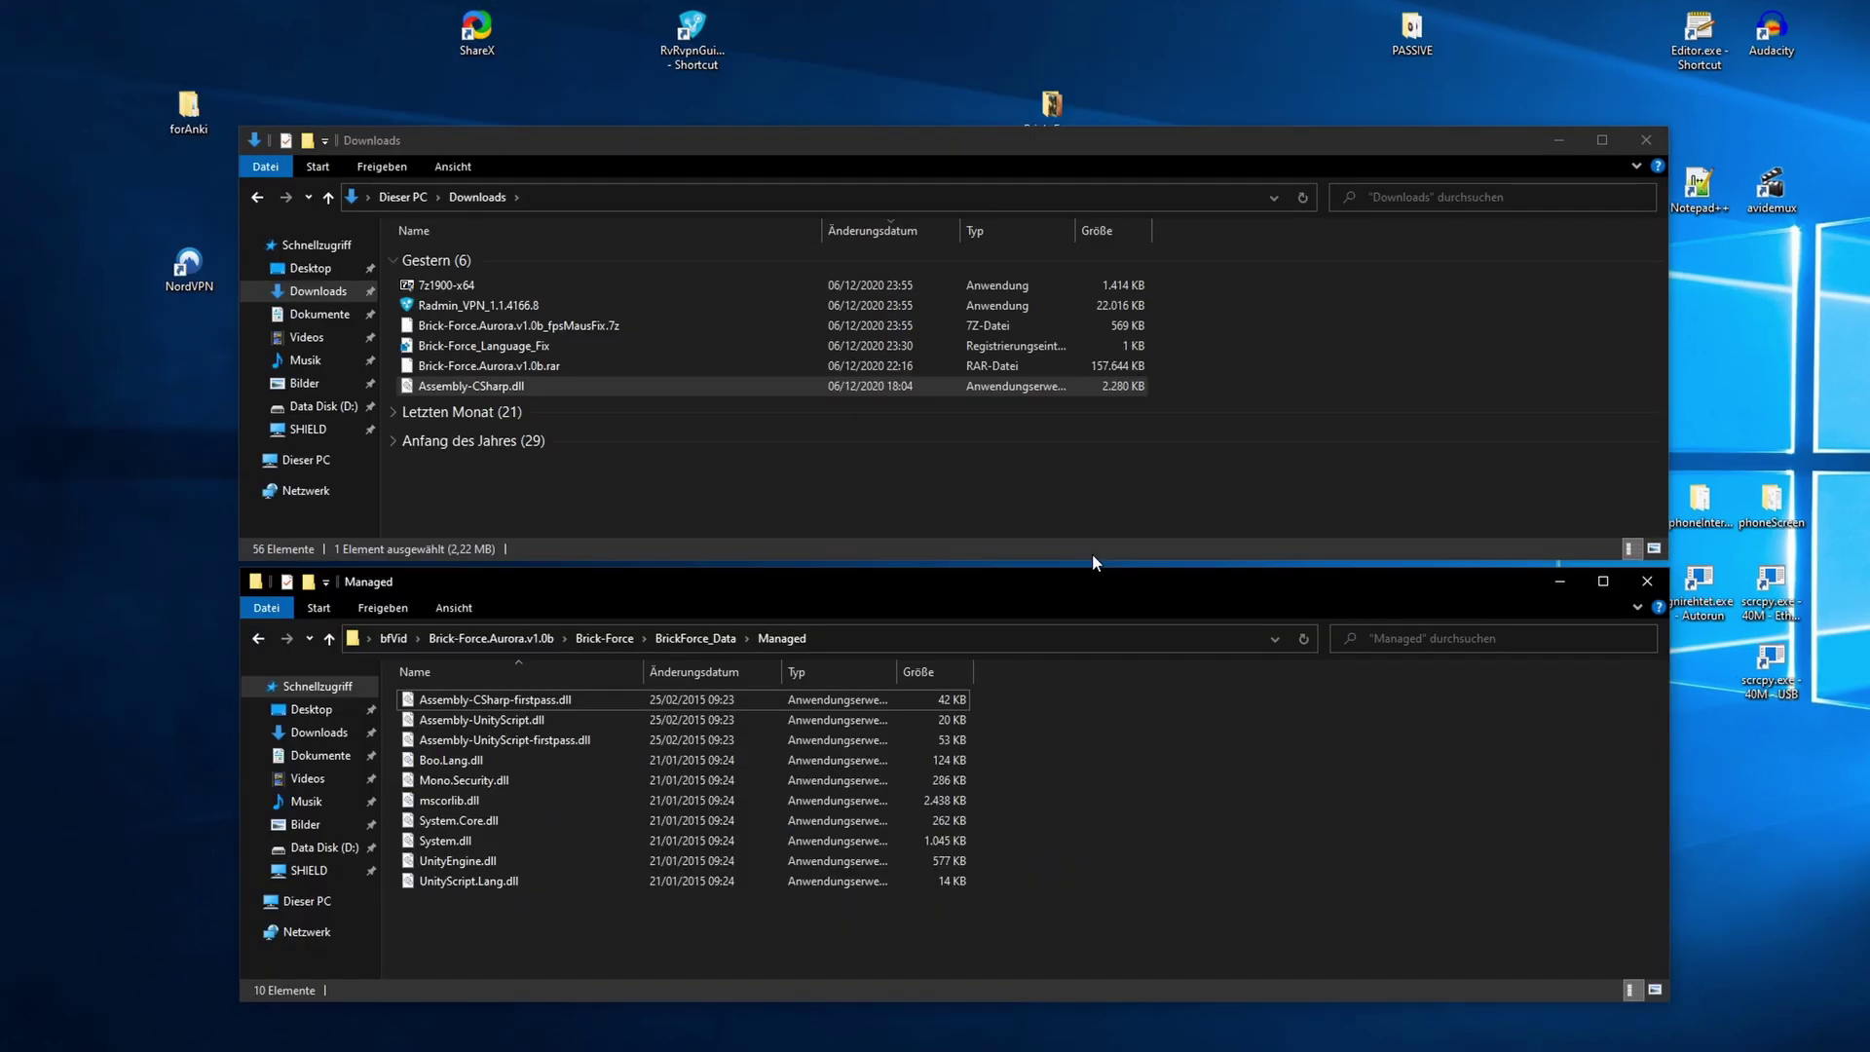
left_click_drag(604, 386, 1155, 822)
key("alt+Up")
key("alt+Up")
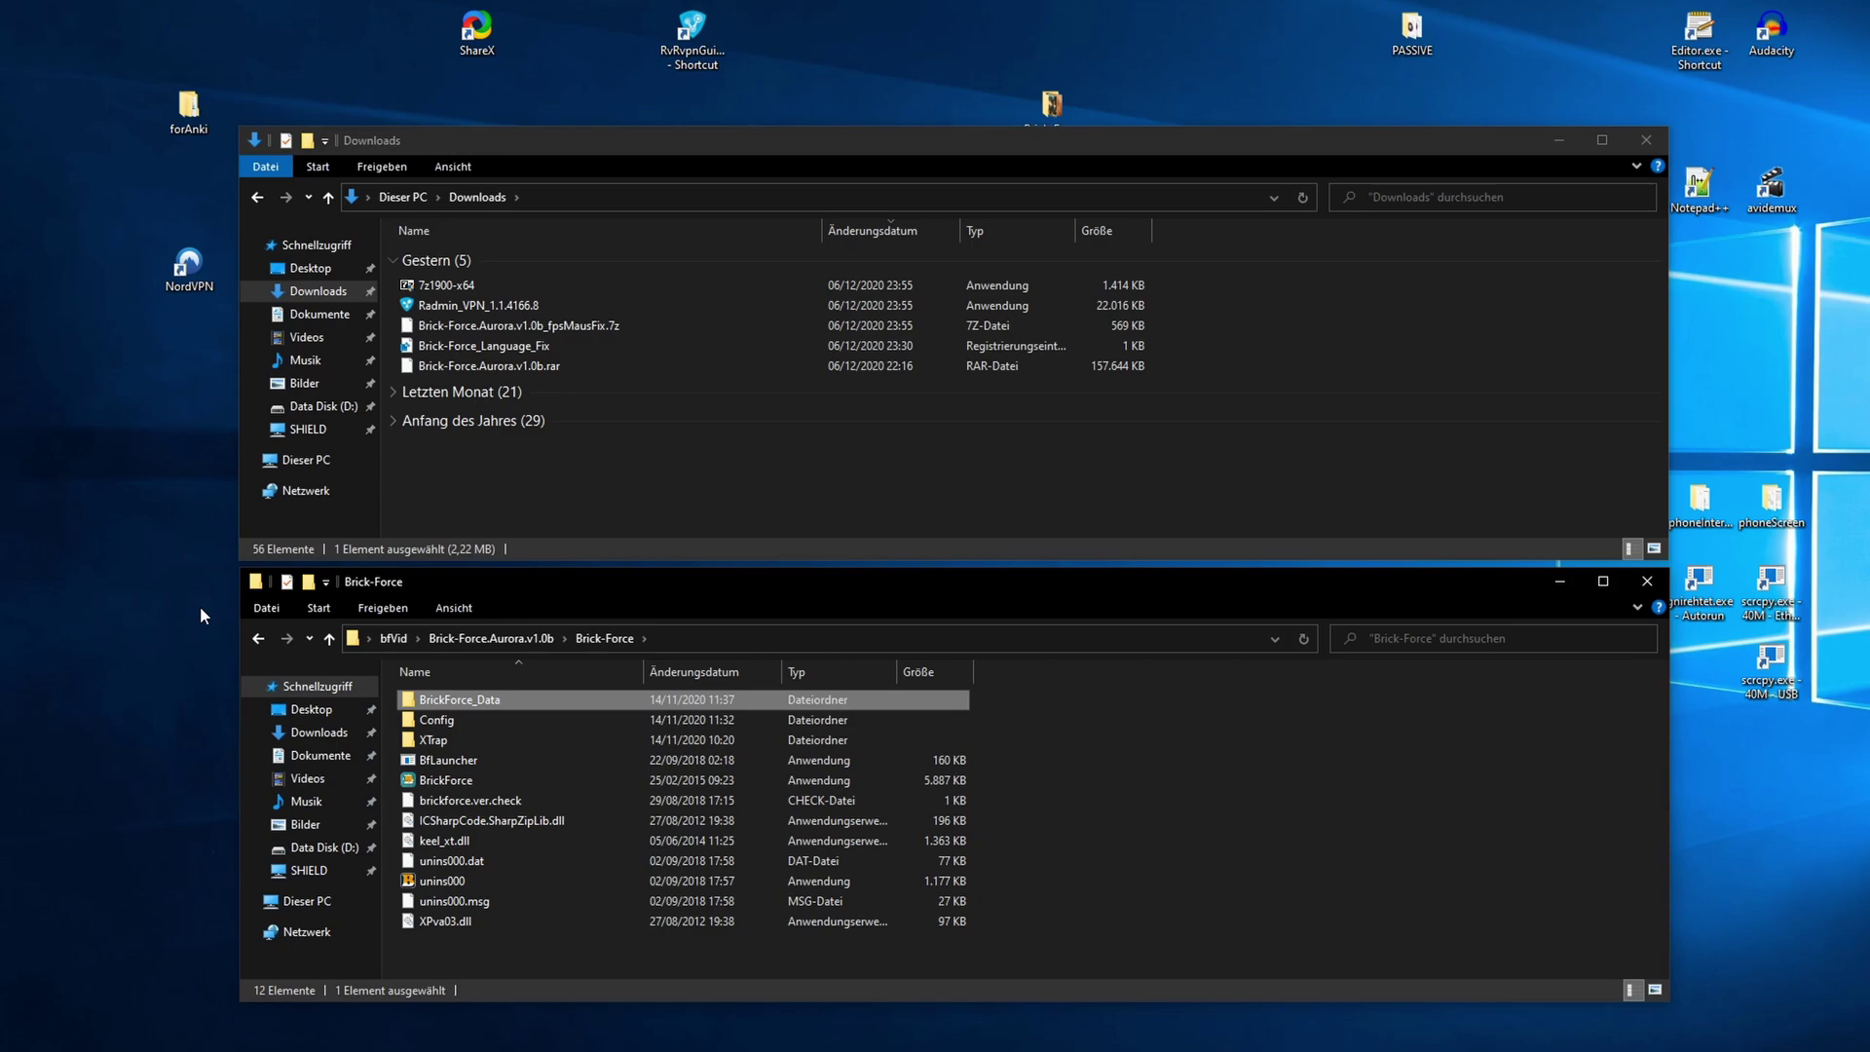
- Untick 'Erweiterungen bei bekannten Dateitypen ausblenden' in Folder Options so file extensions show
left_click(461, 783)
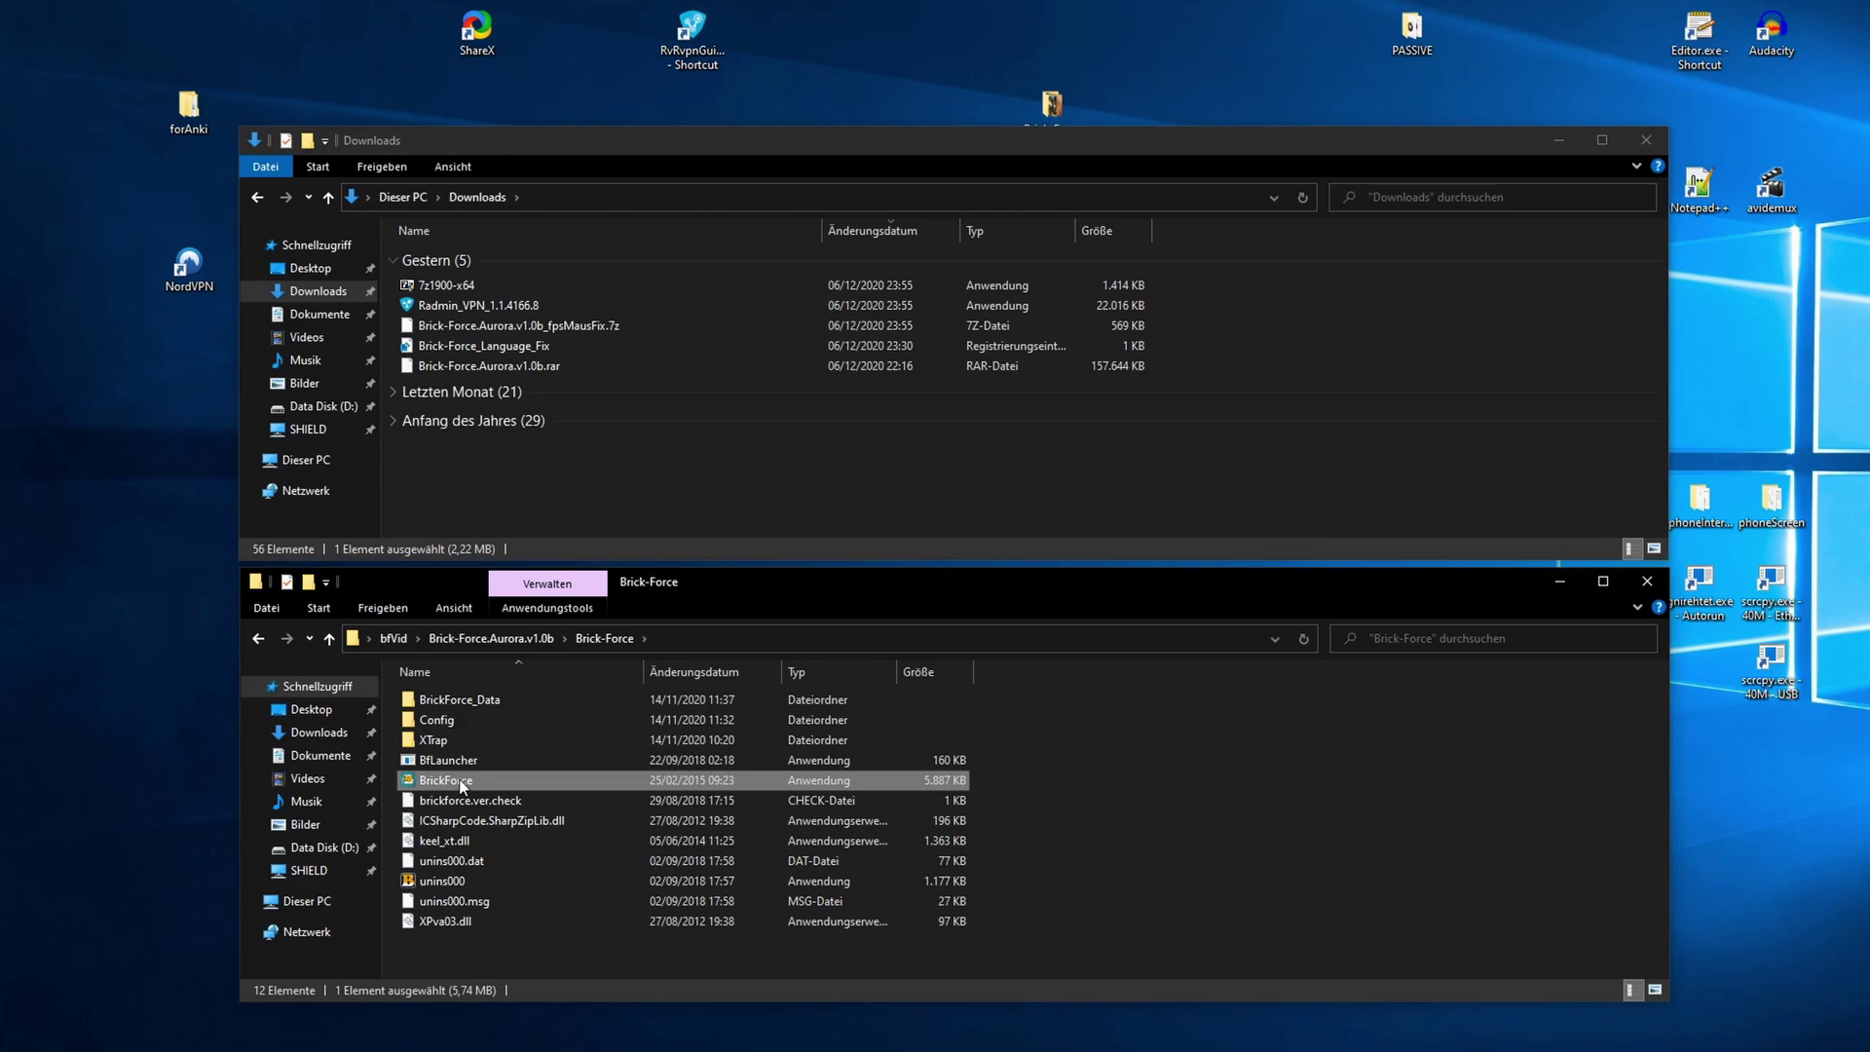
left_click(455, 610)
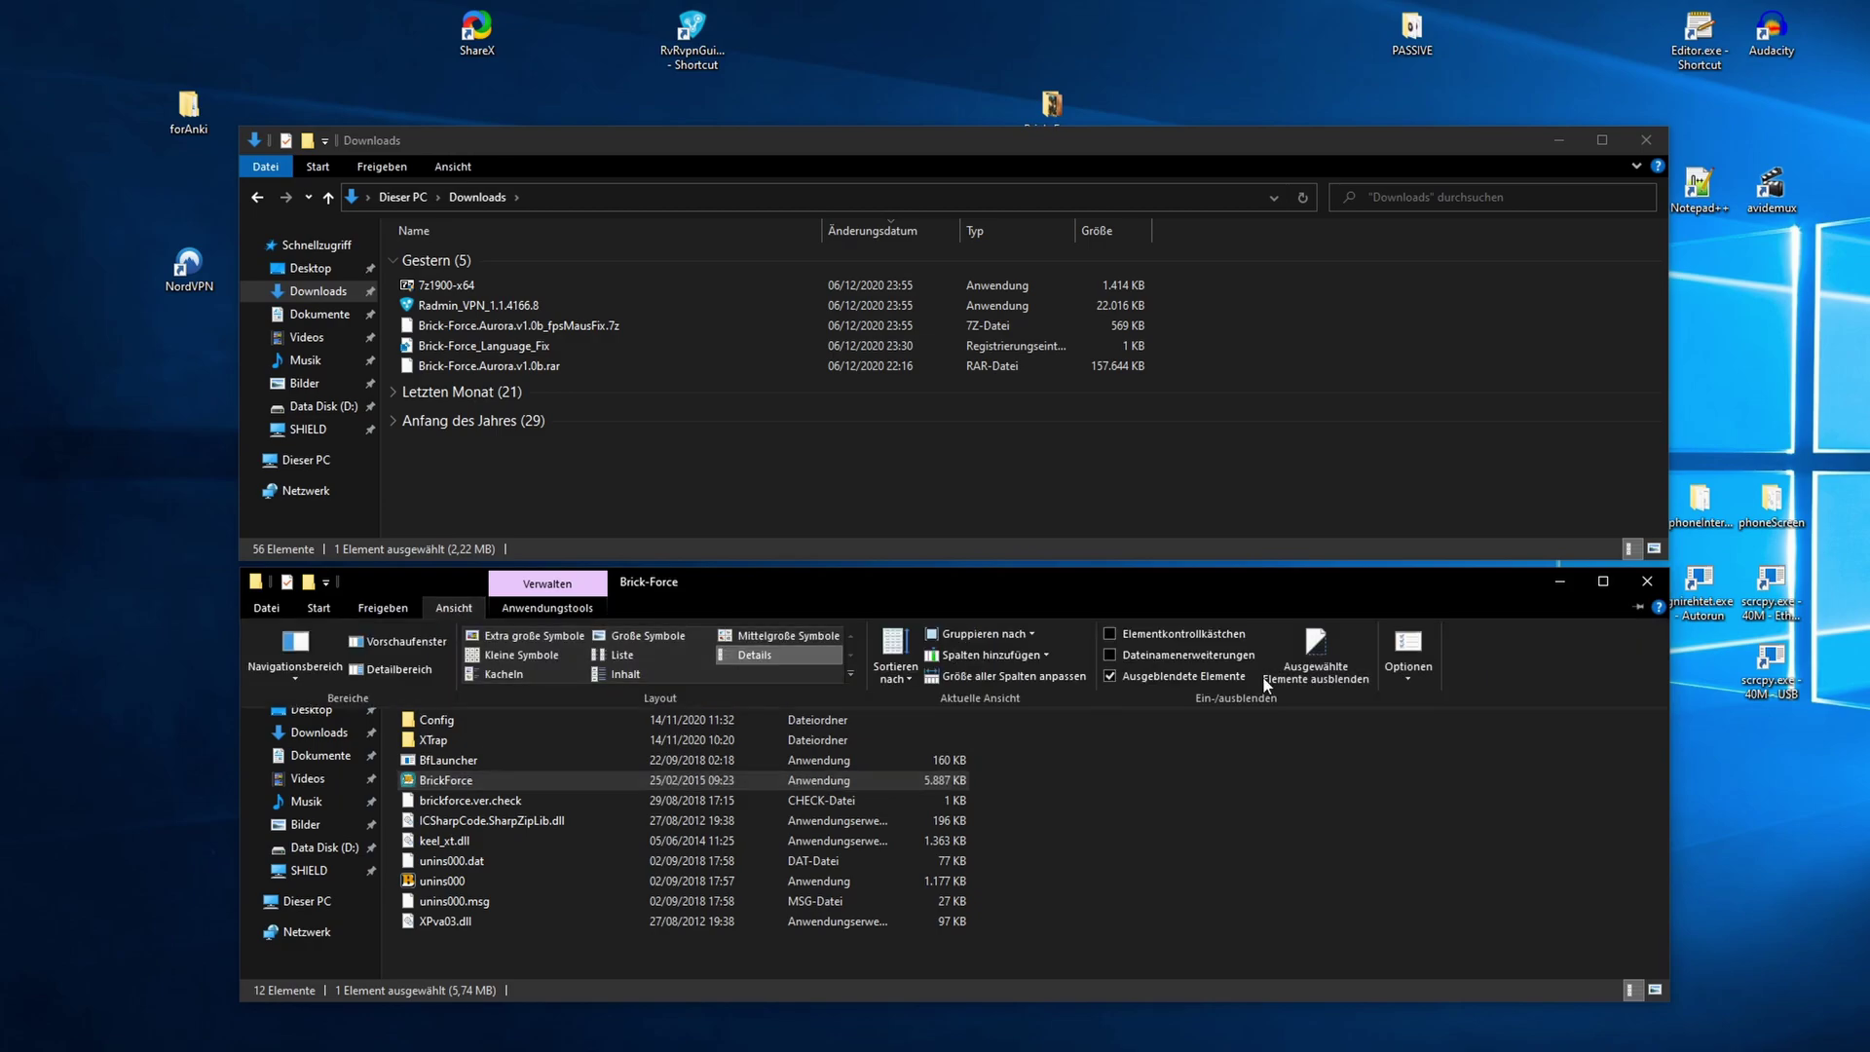
left_click(1412, 652)
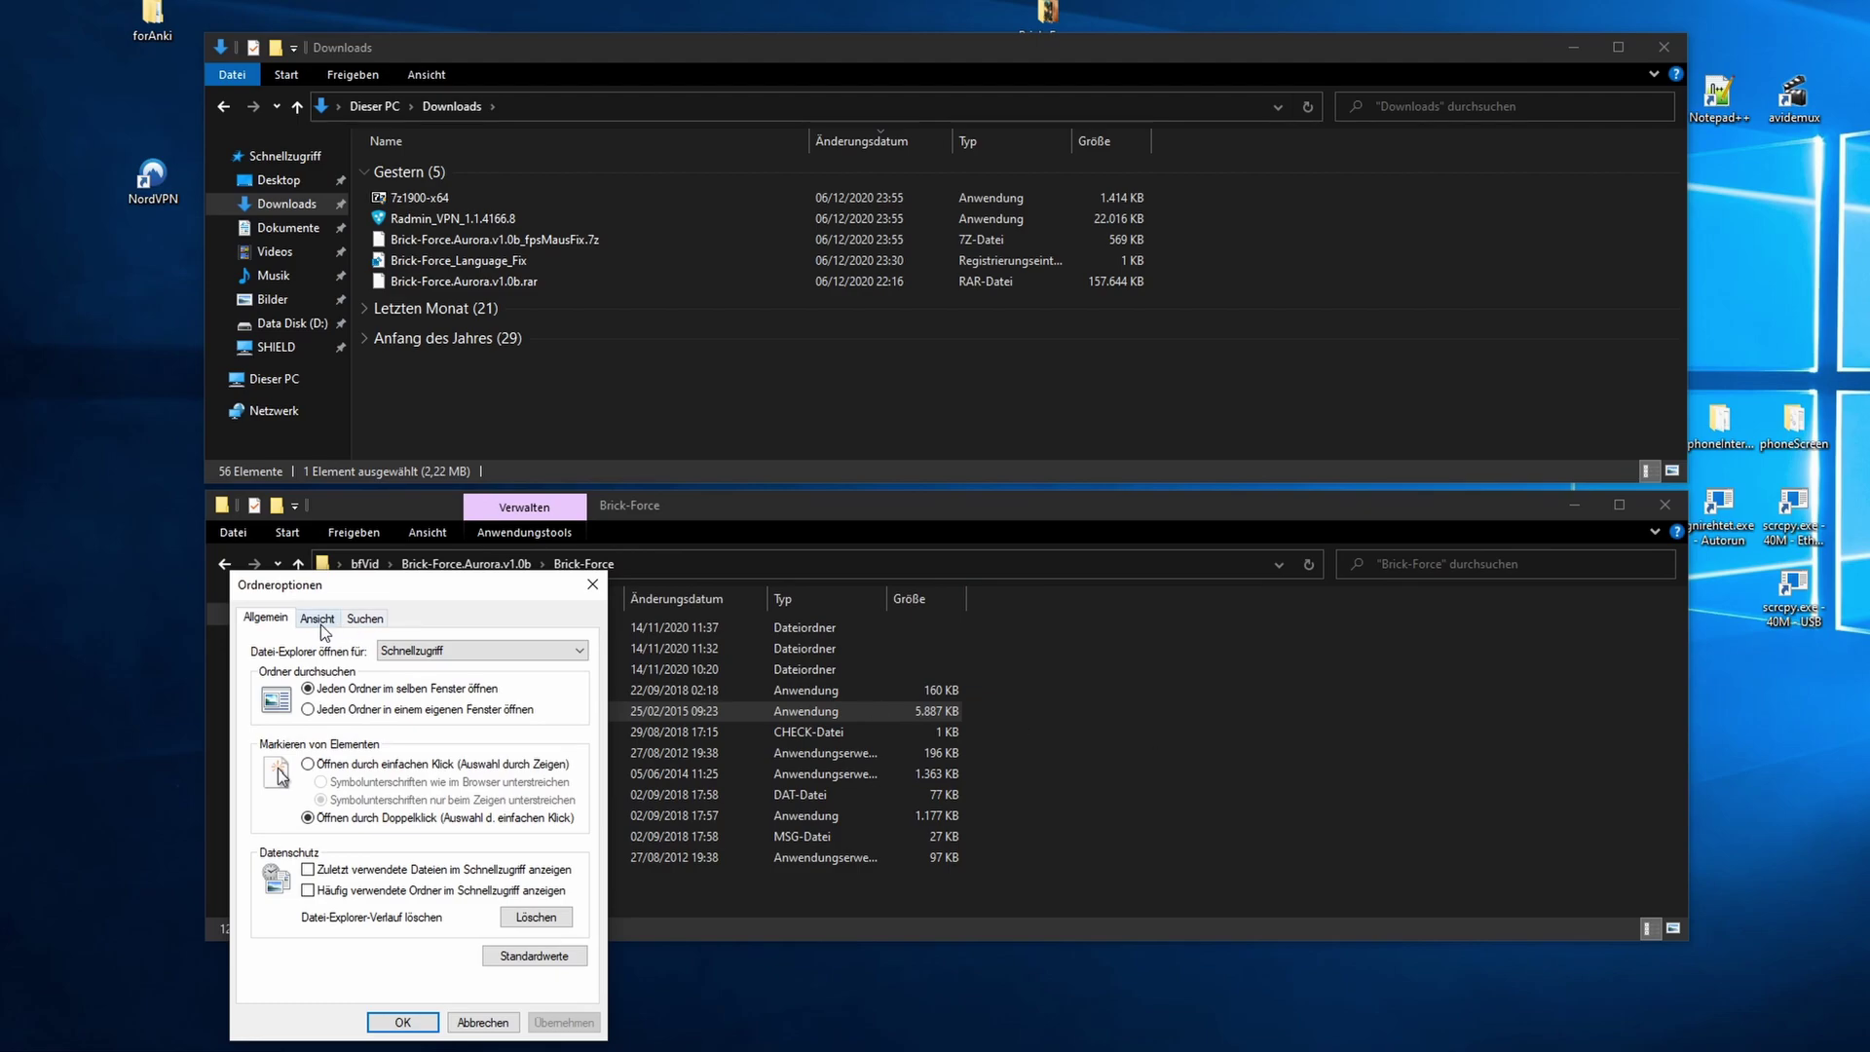
left_click(319, 618)
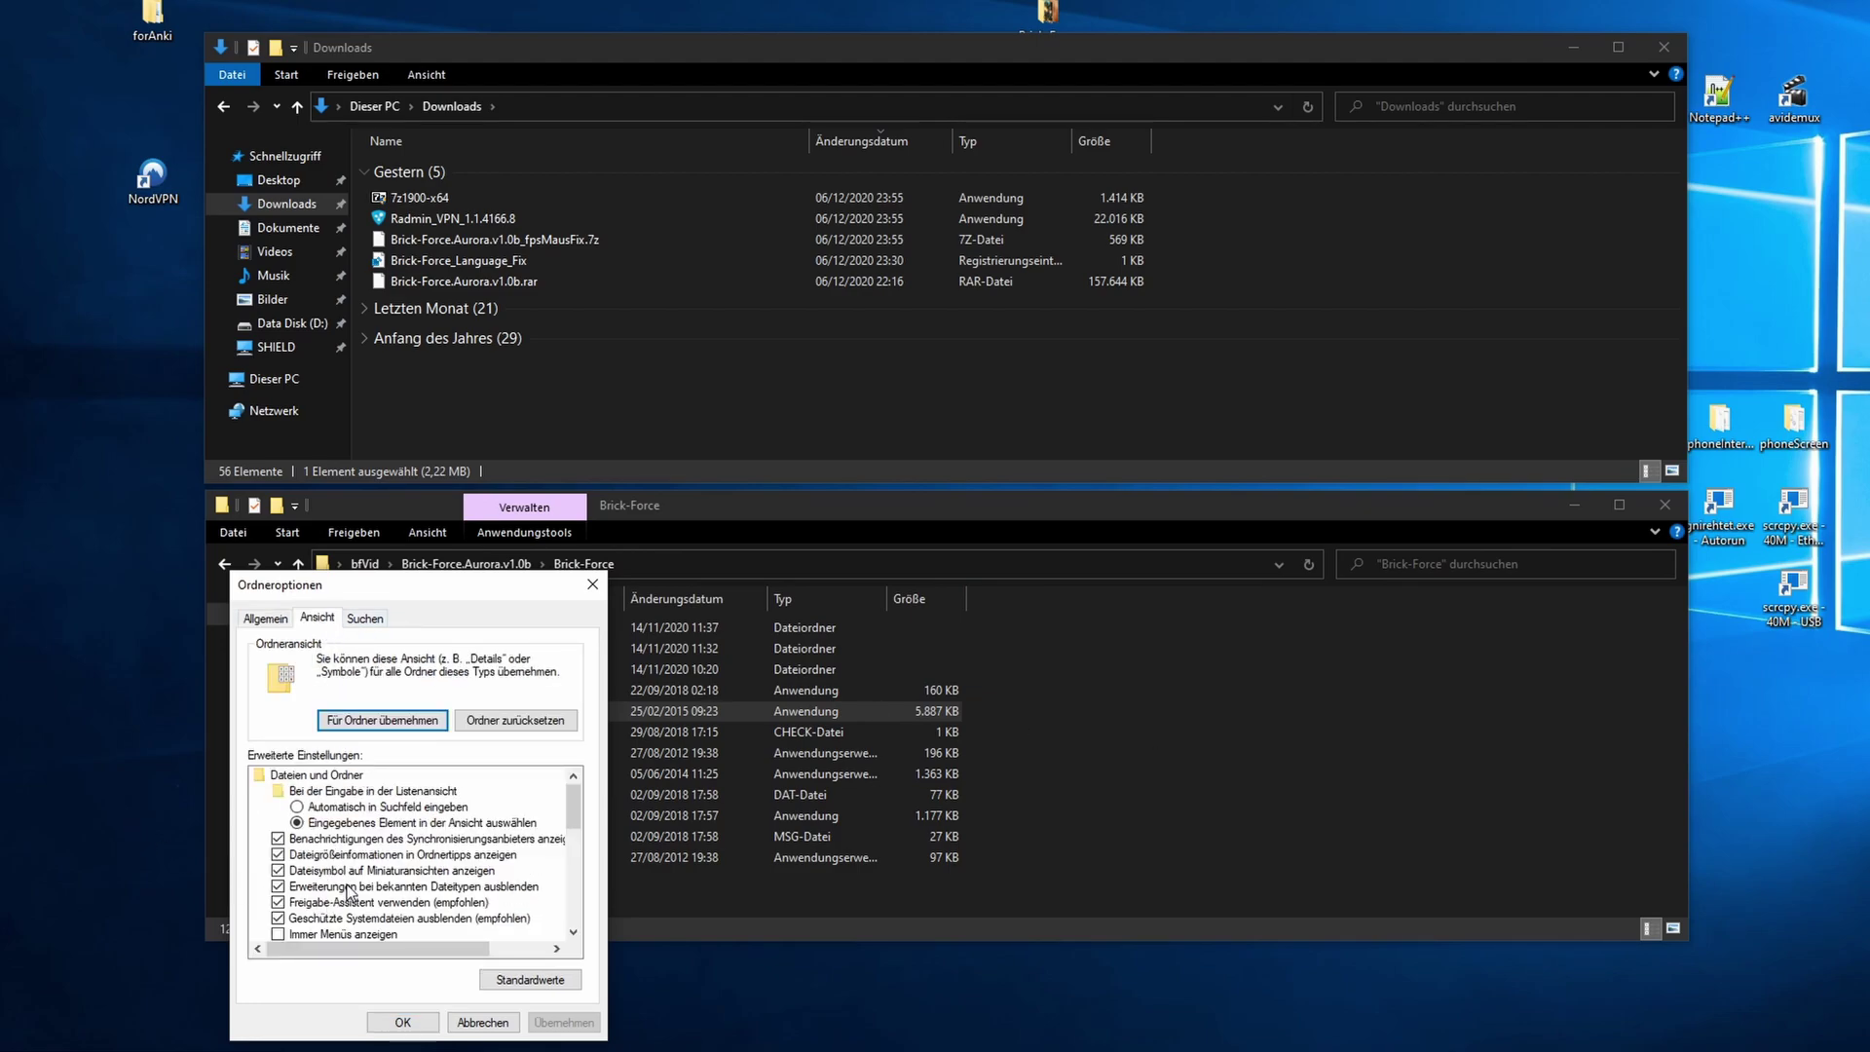
left_click(279, 888)
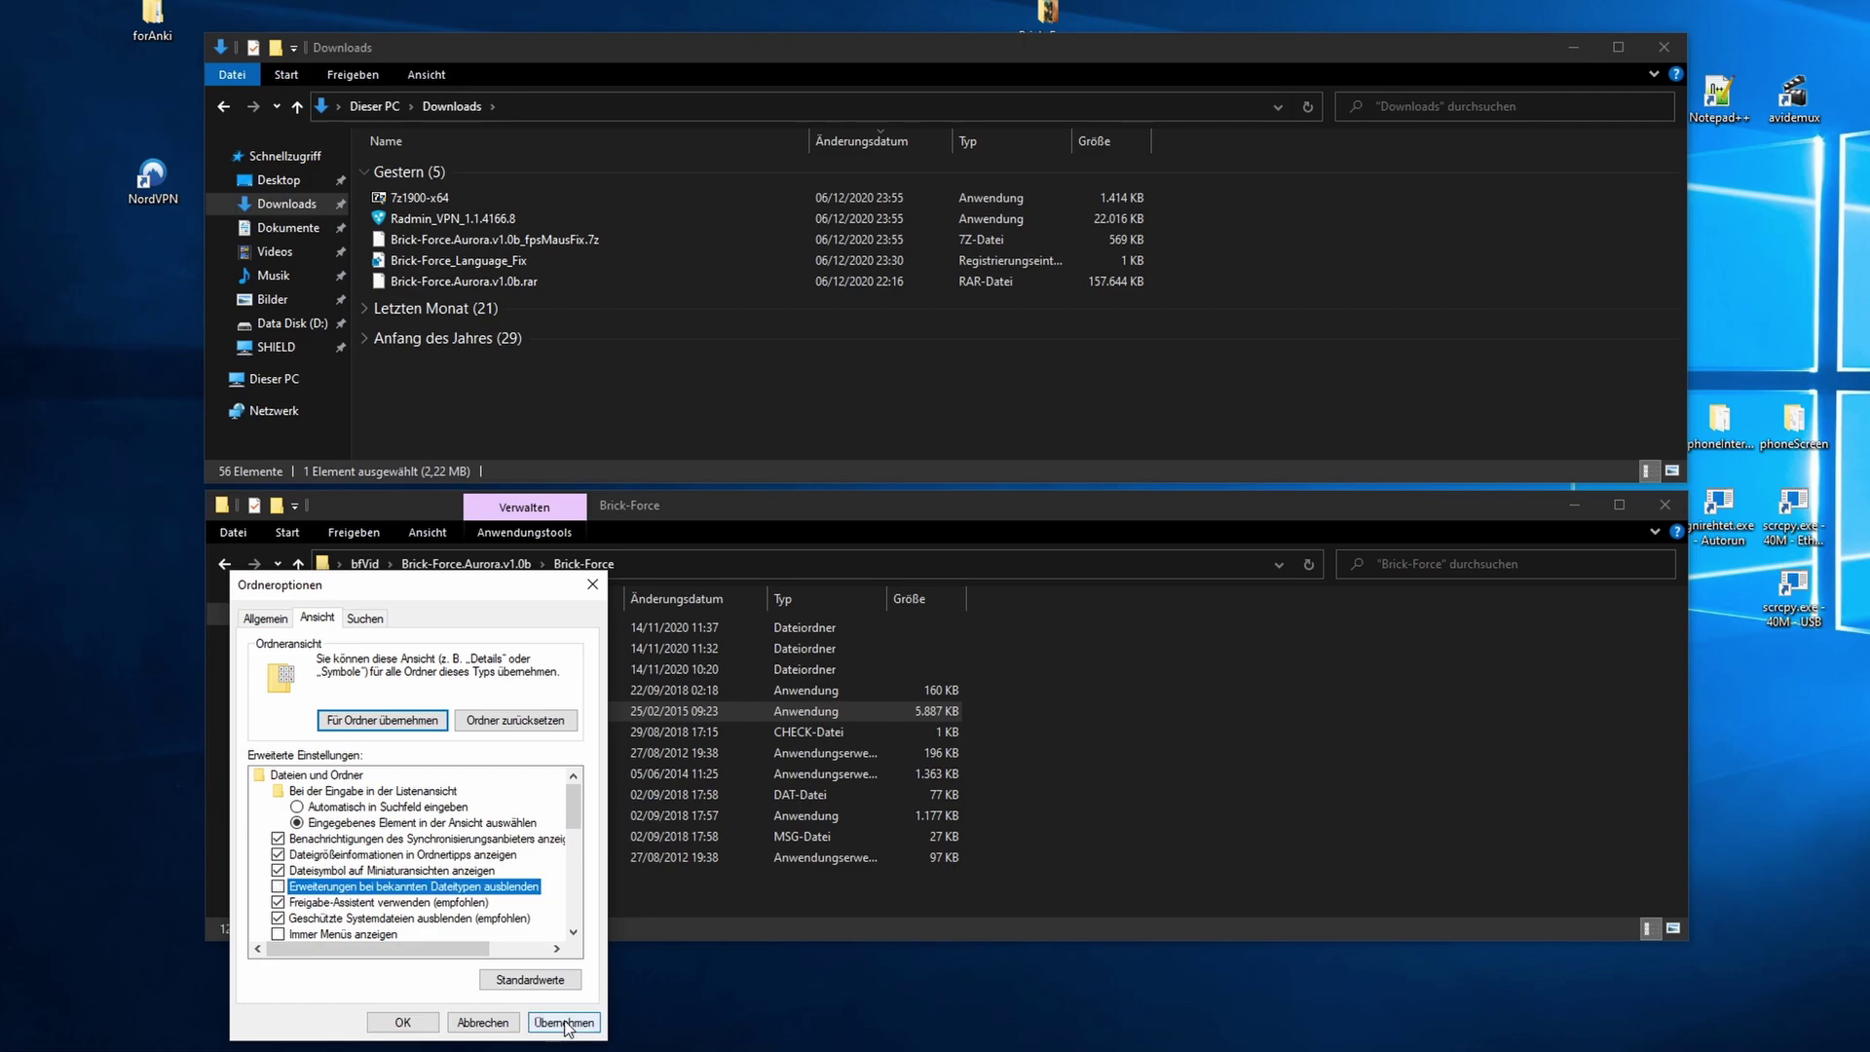
left_click(565, 1023)
left_click(402, 1023)
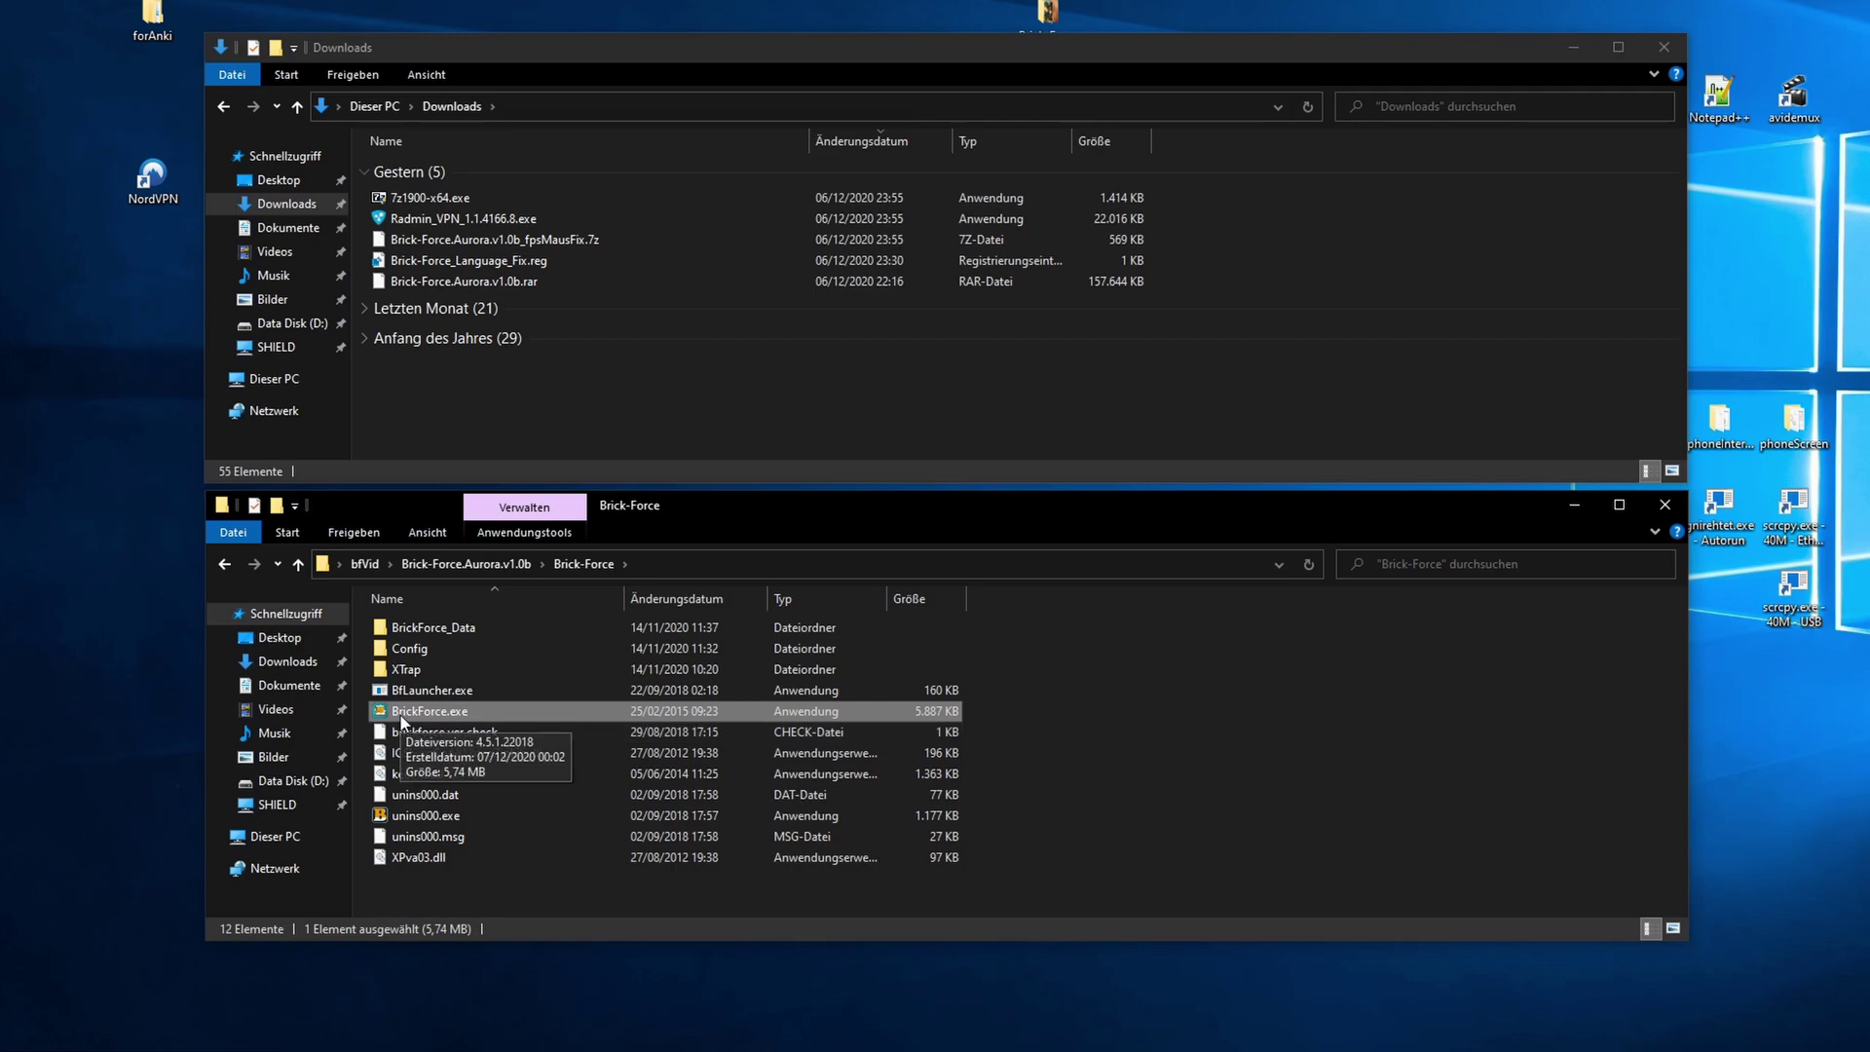
left_click(1369, 800)
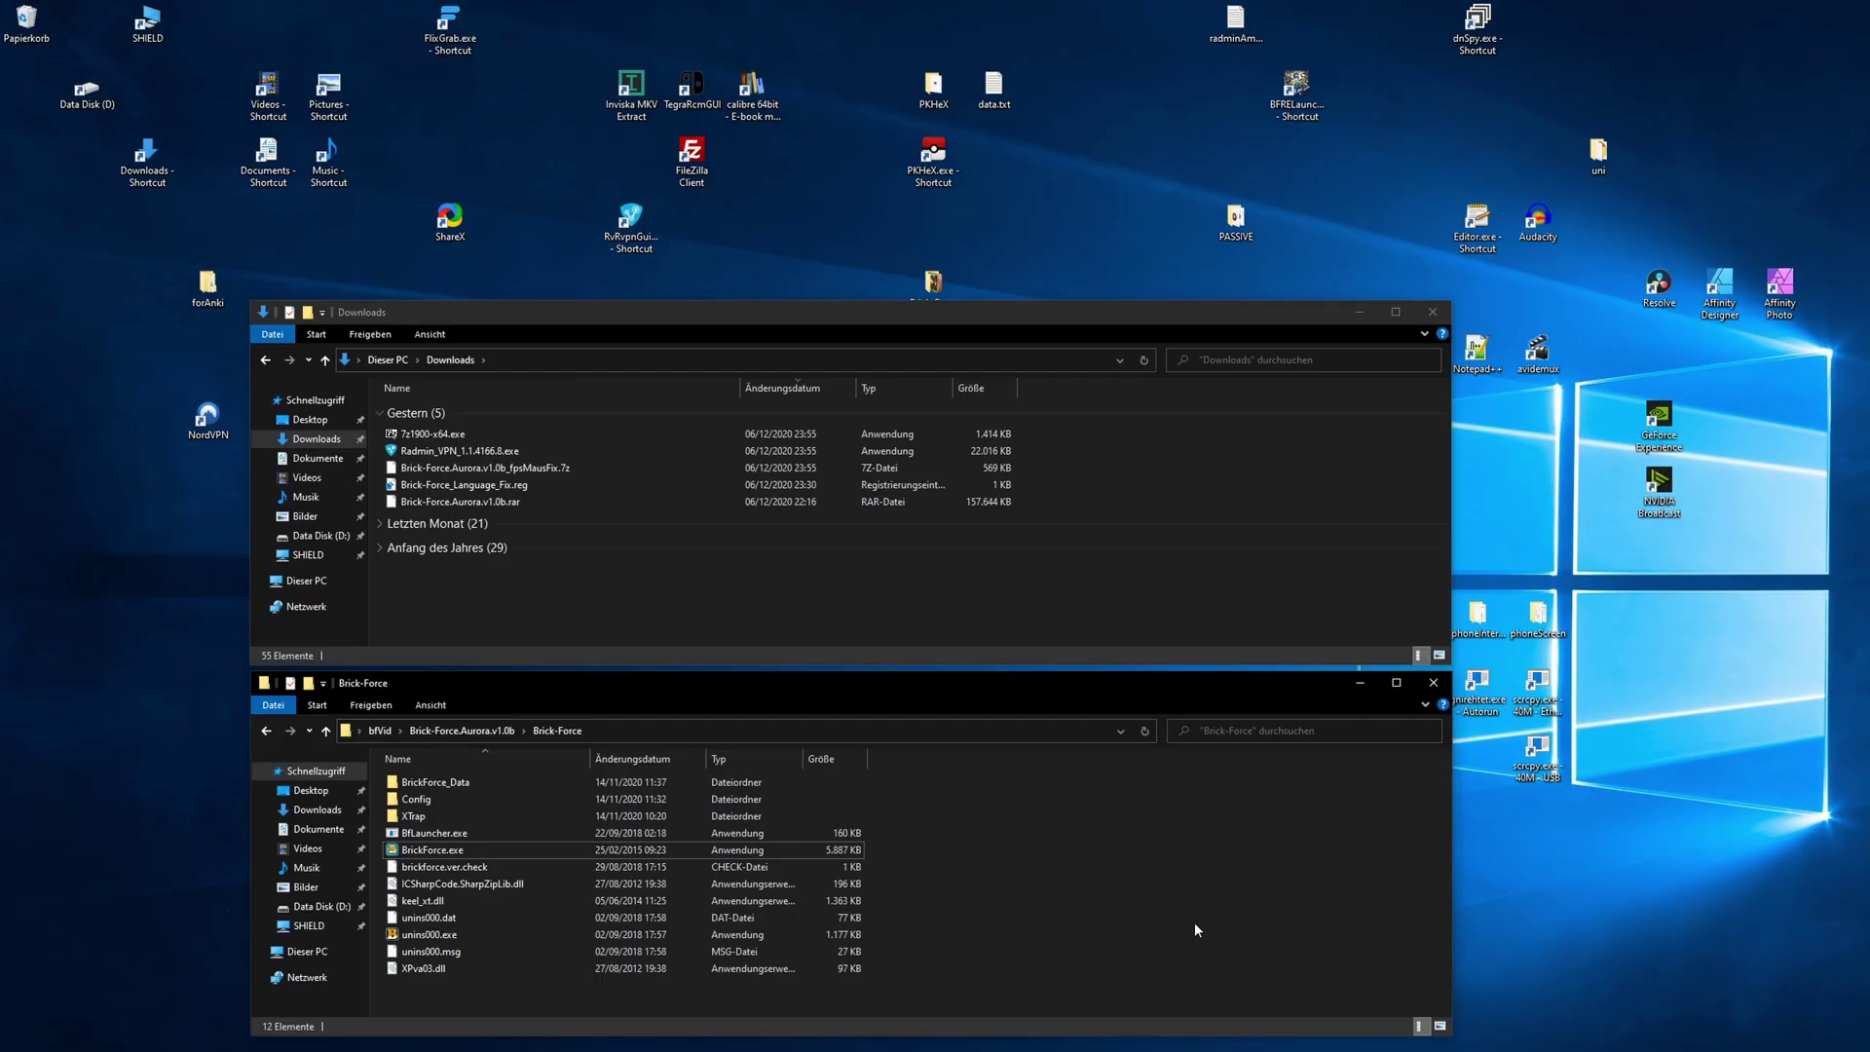
- Create a BrickForce.exe shortcut on the desktop and close the Brick-Force folder window
right_click(444, 851)
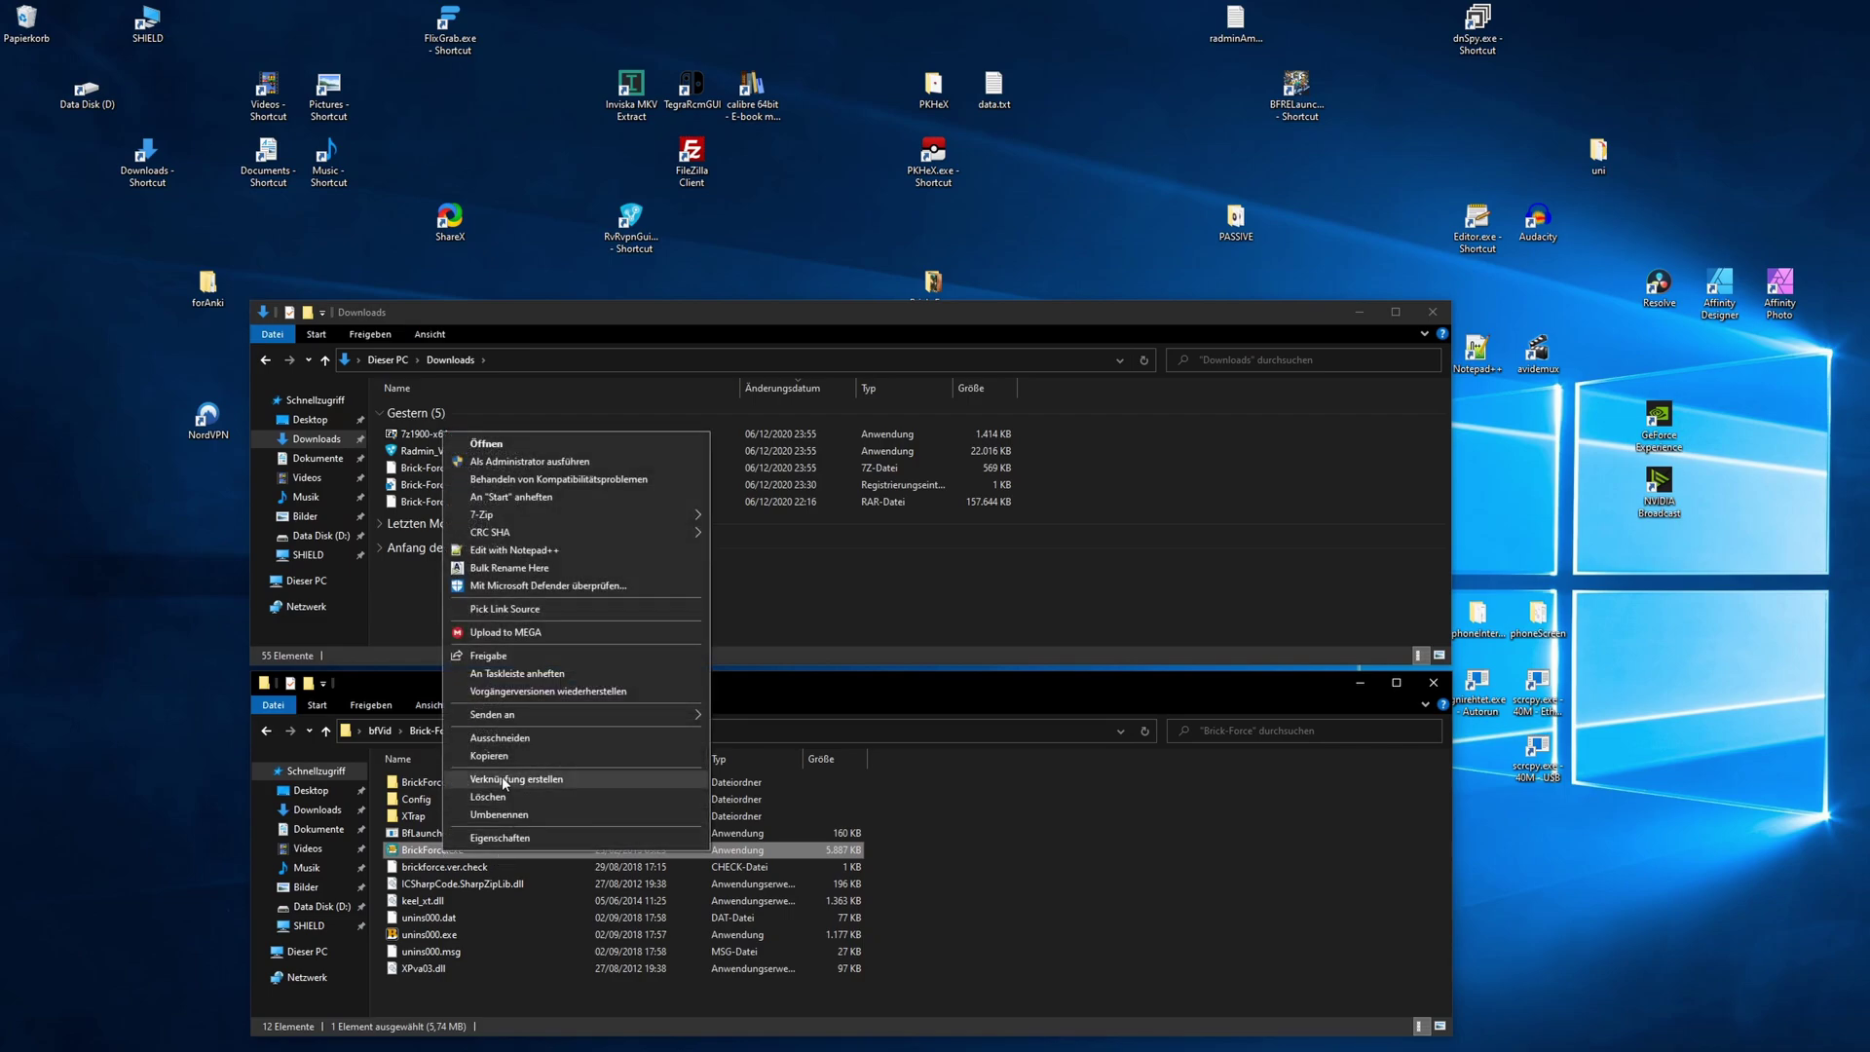
left_click(517, 779)
left_click_drag(439, 867, 46, 300)
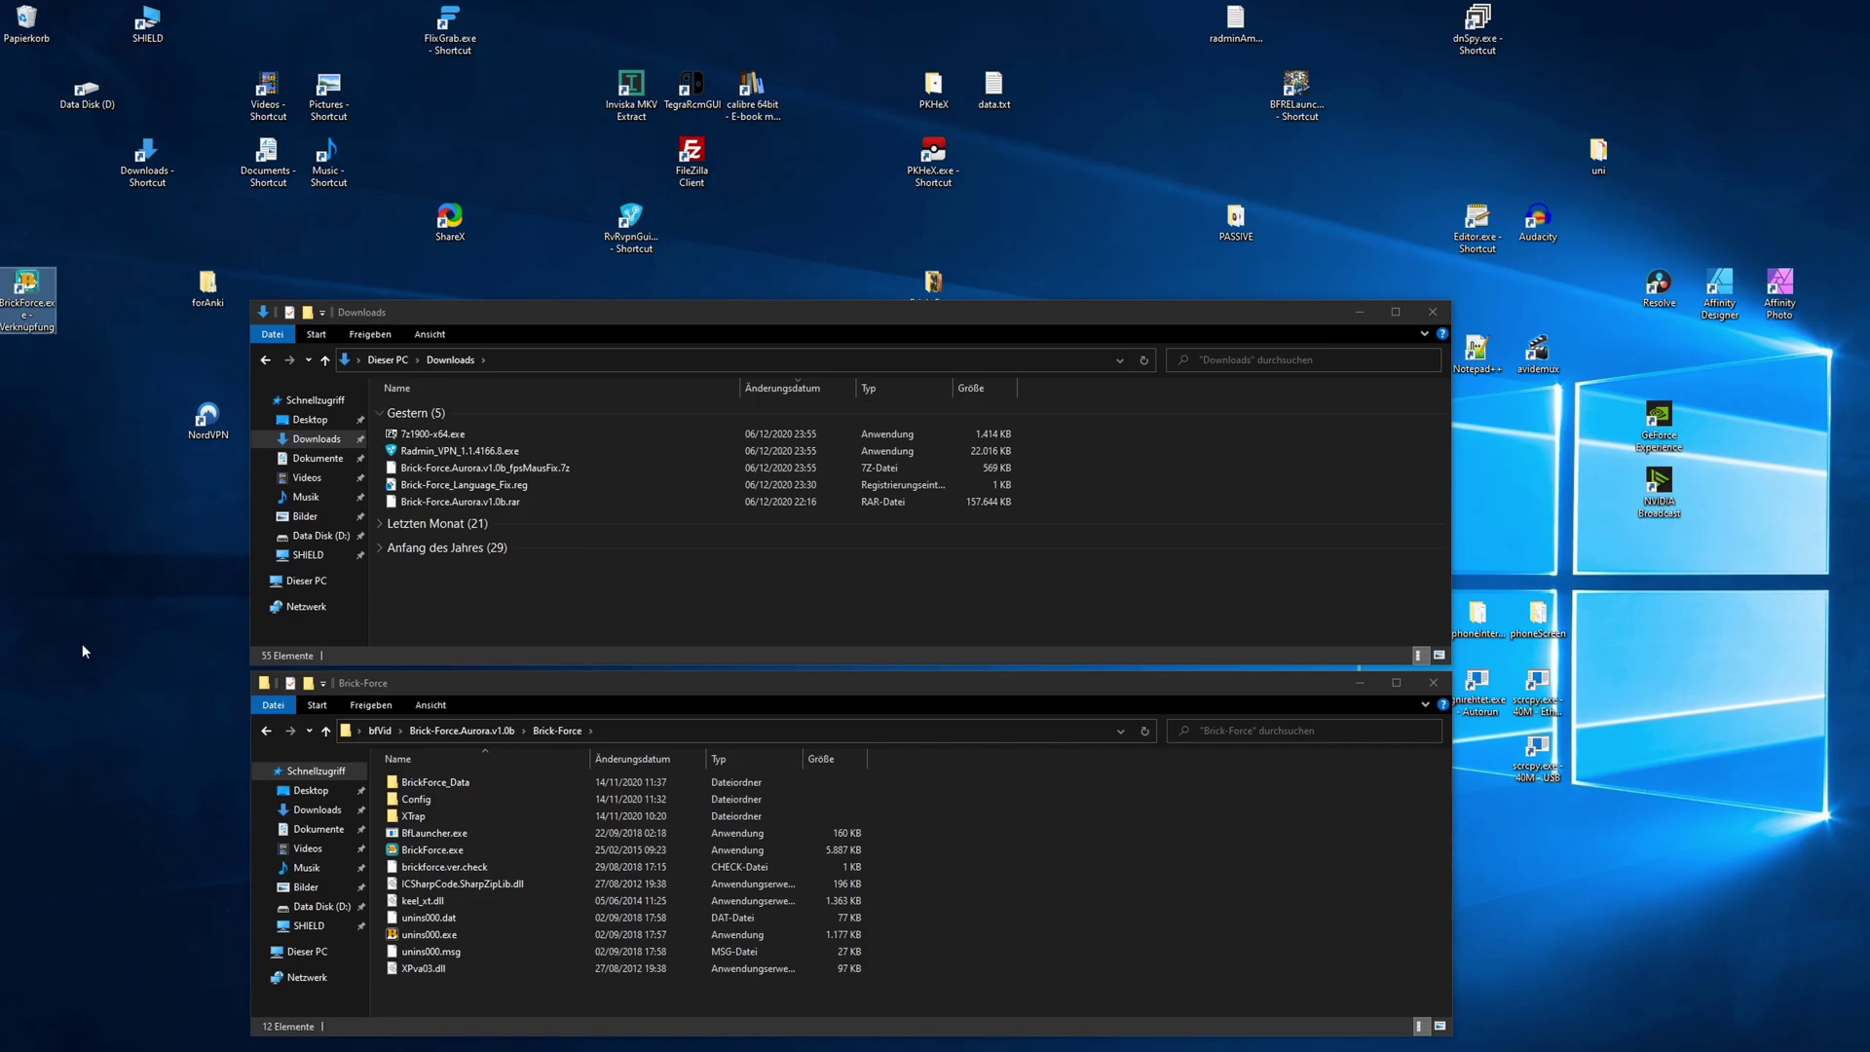
key("ctrl+w")
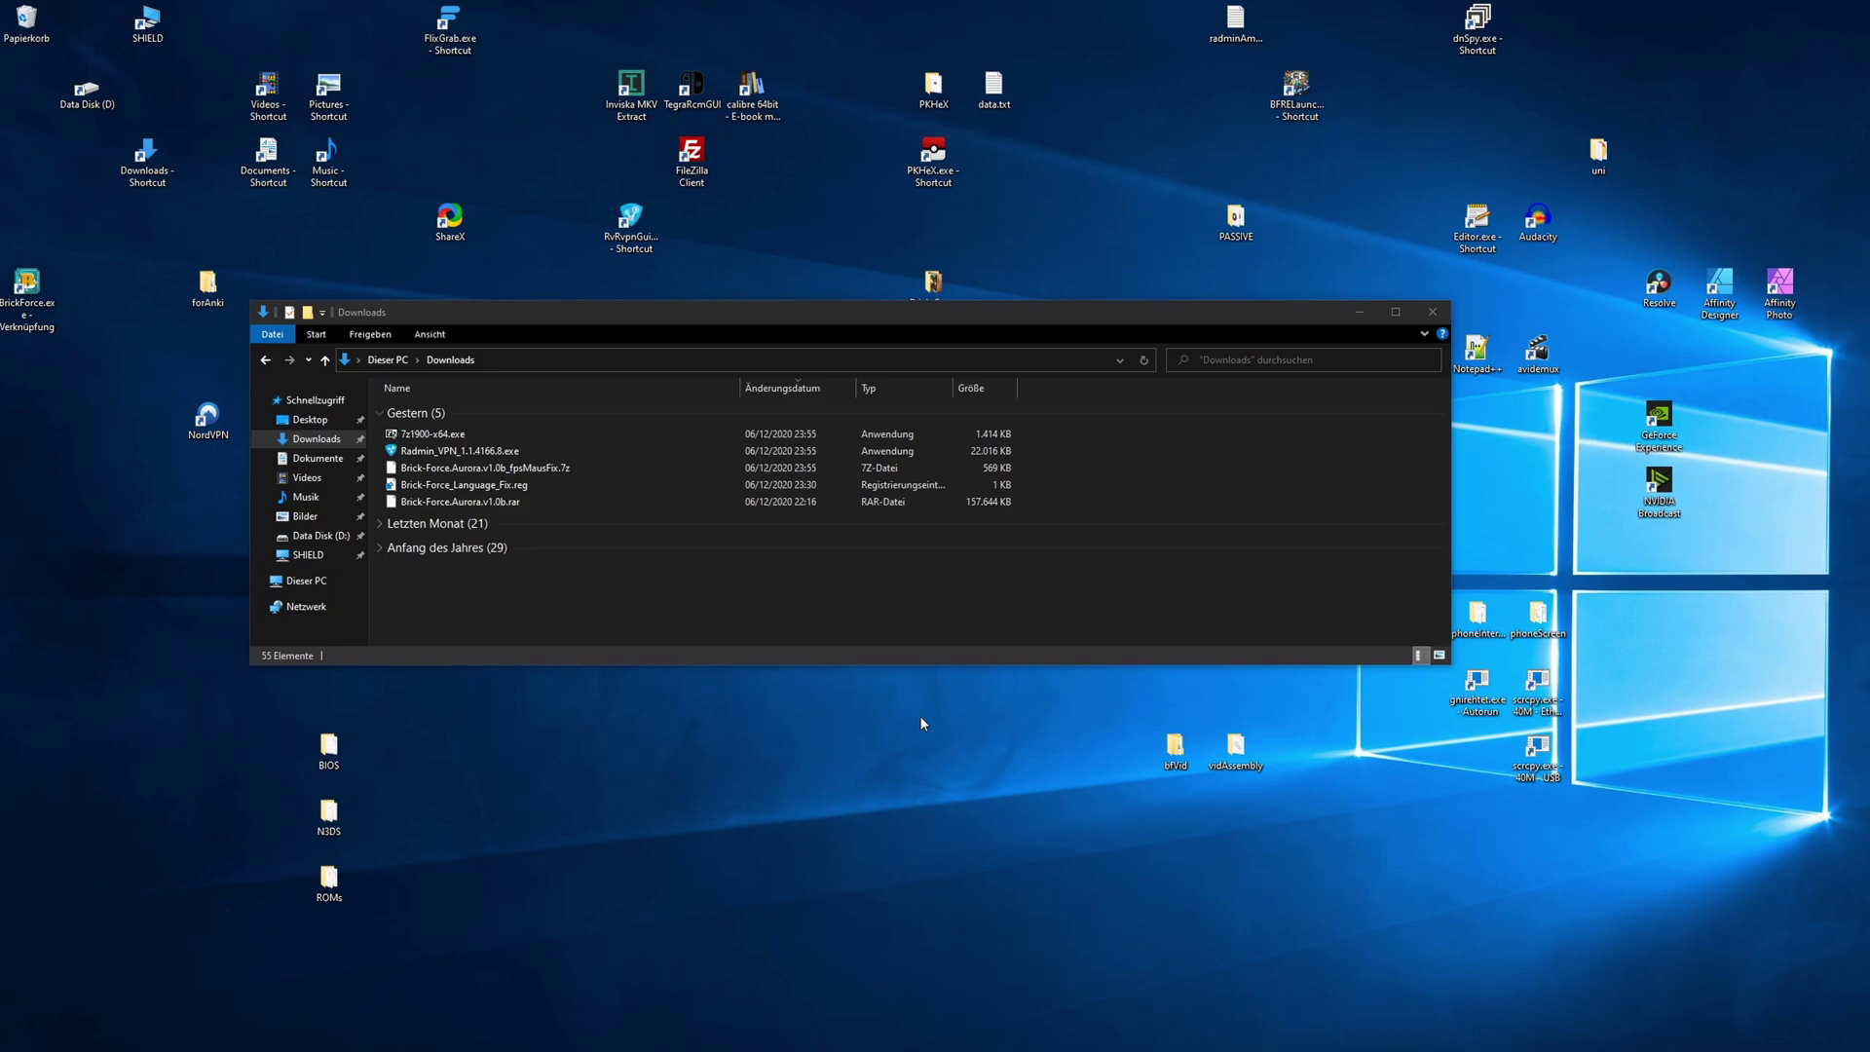
- Search 'firewall' and reach 'Zugriff von App durch Firewall zulassen' via Firewall- & Netzwerkschutz
left_click(203, 1050)
type("firewall")
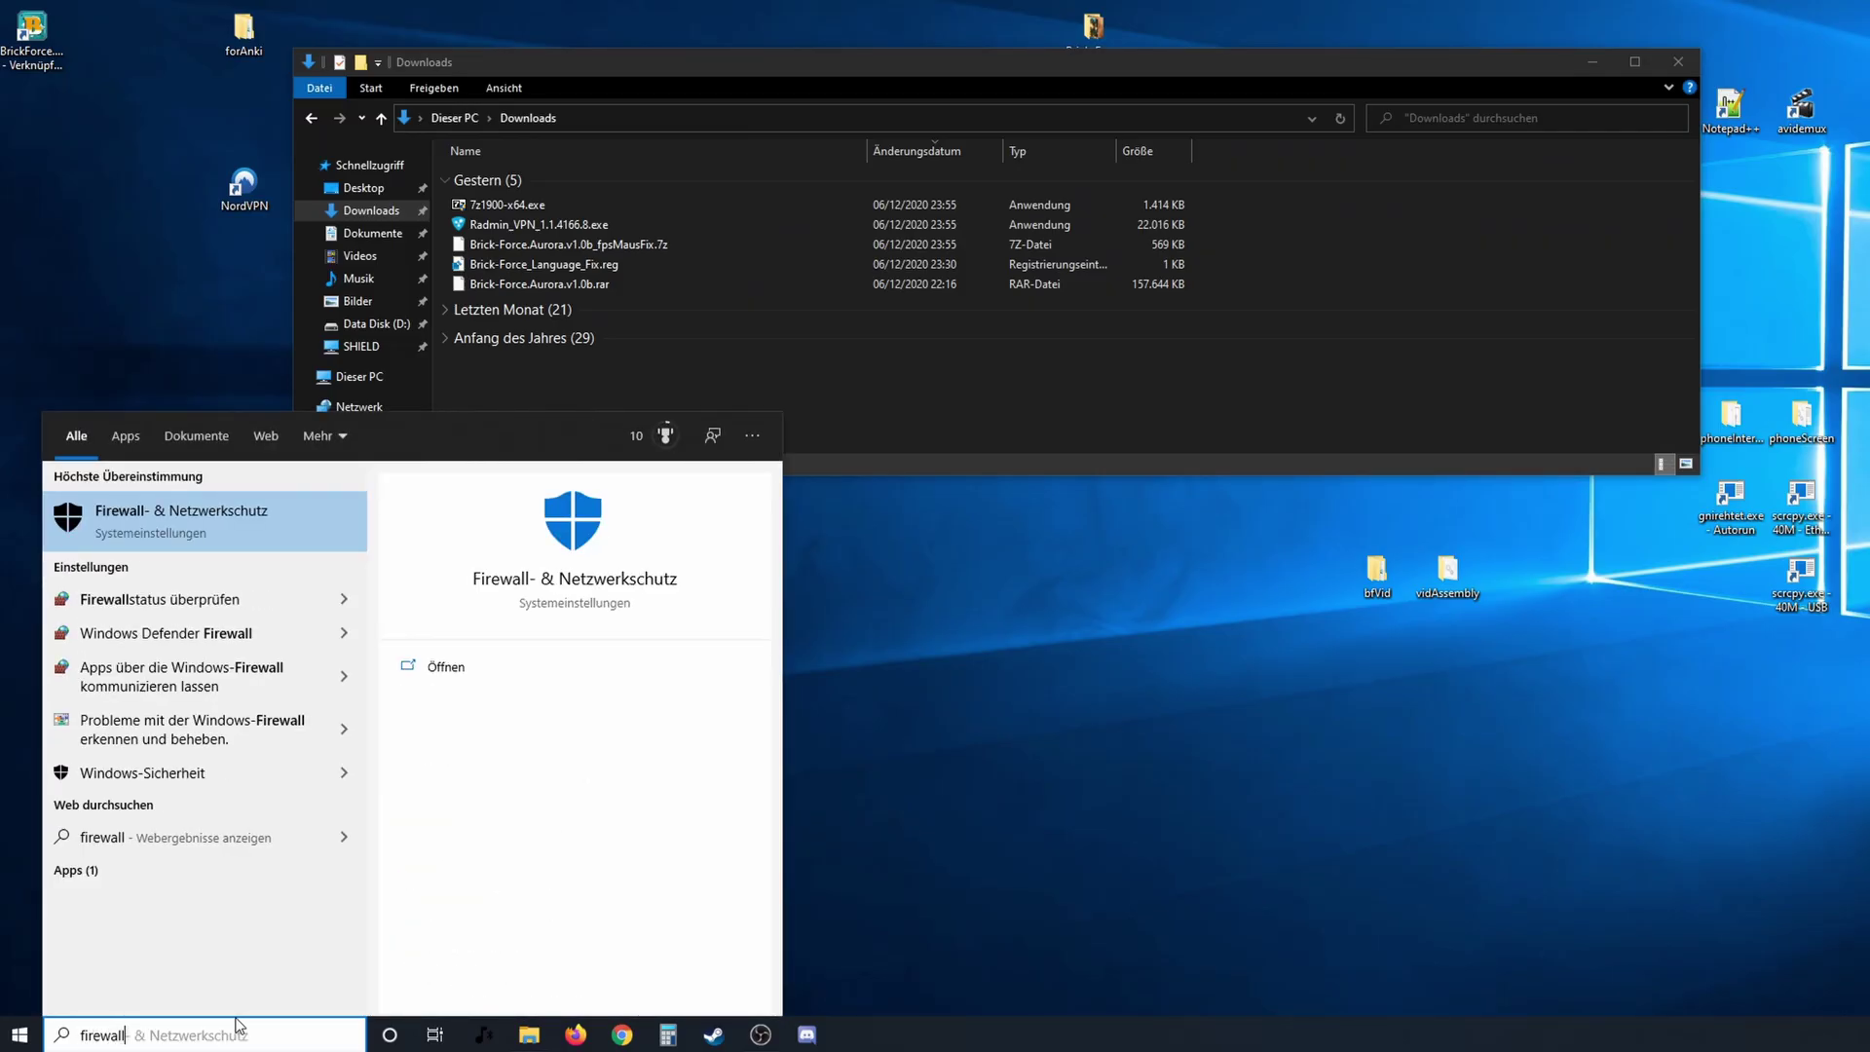
left_click(319, 527)
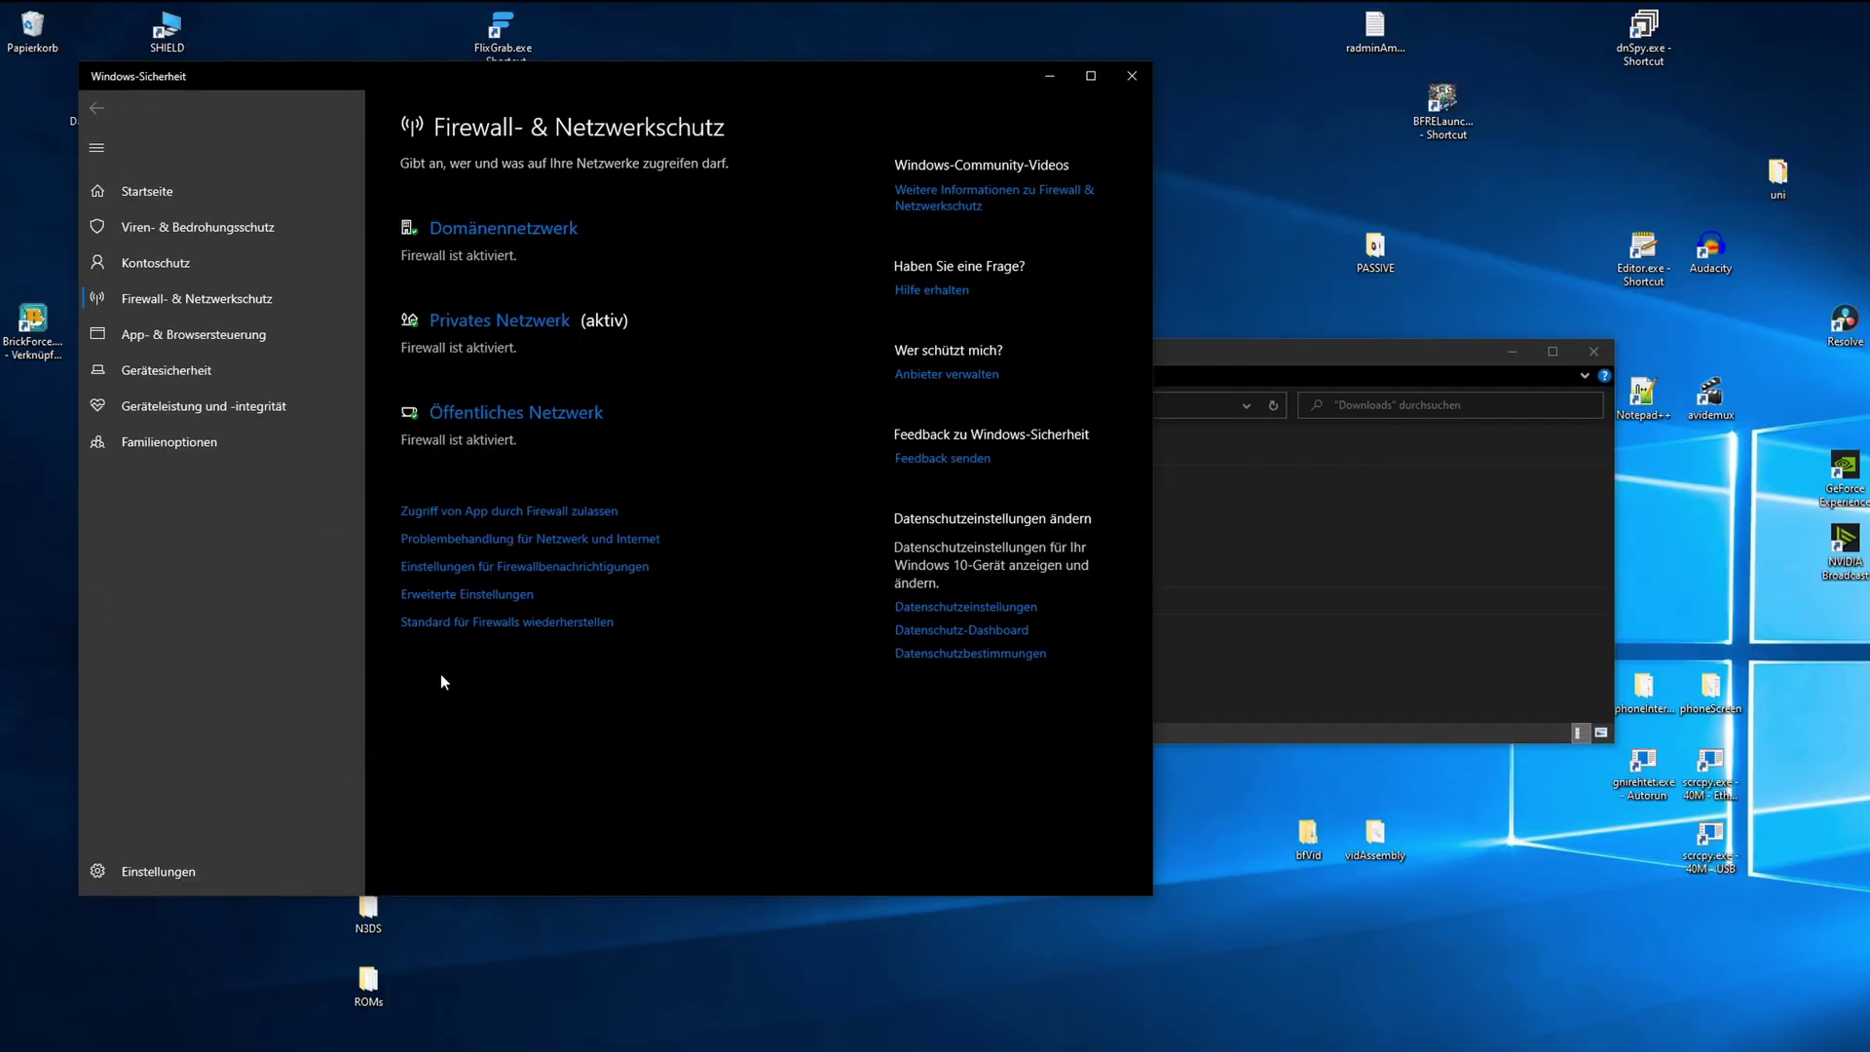
left_click(538, 516)
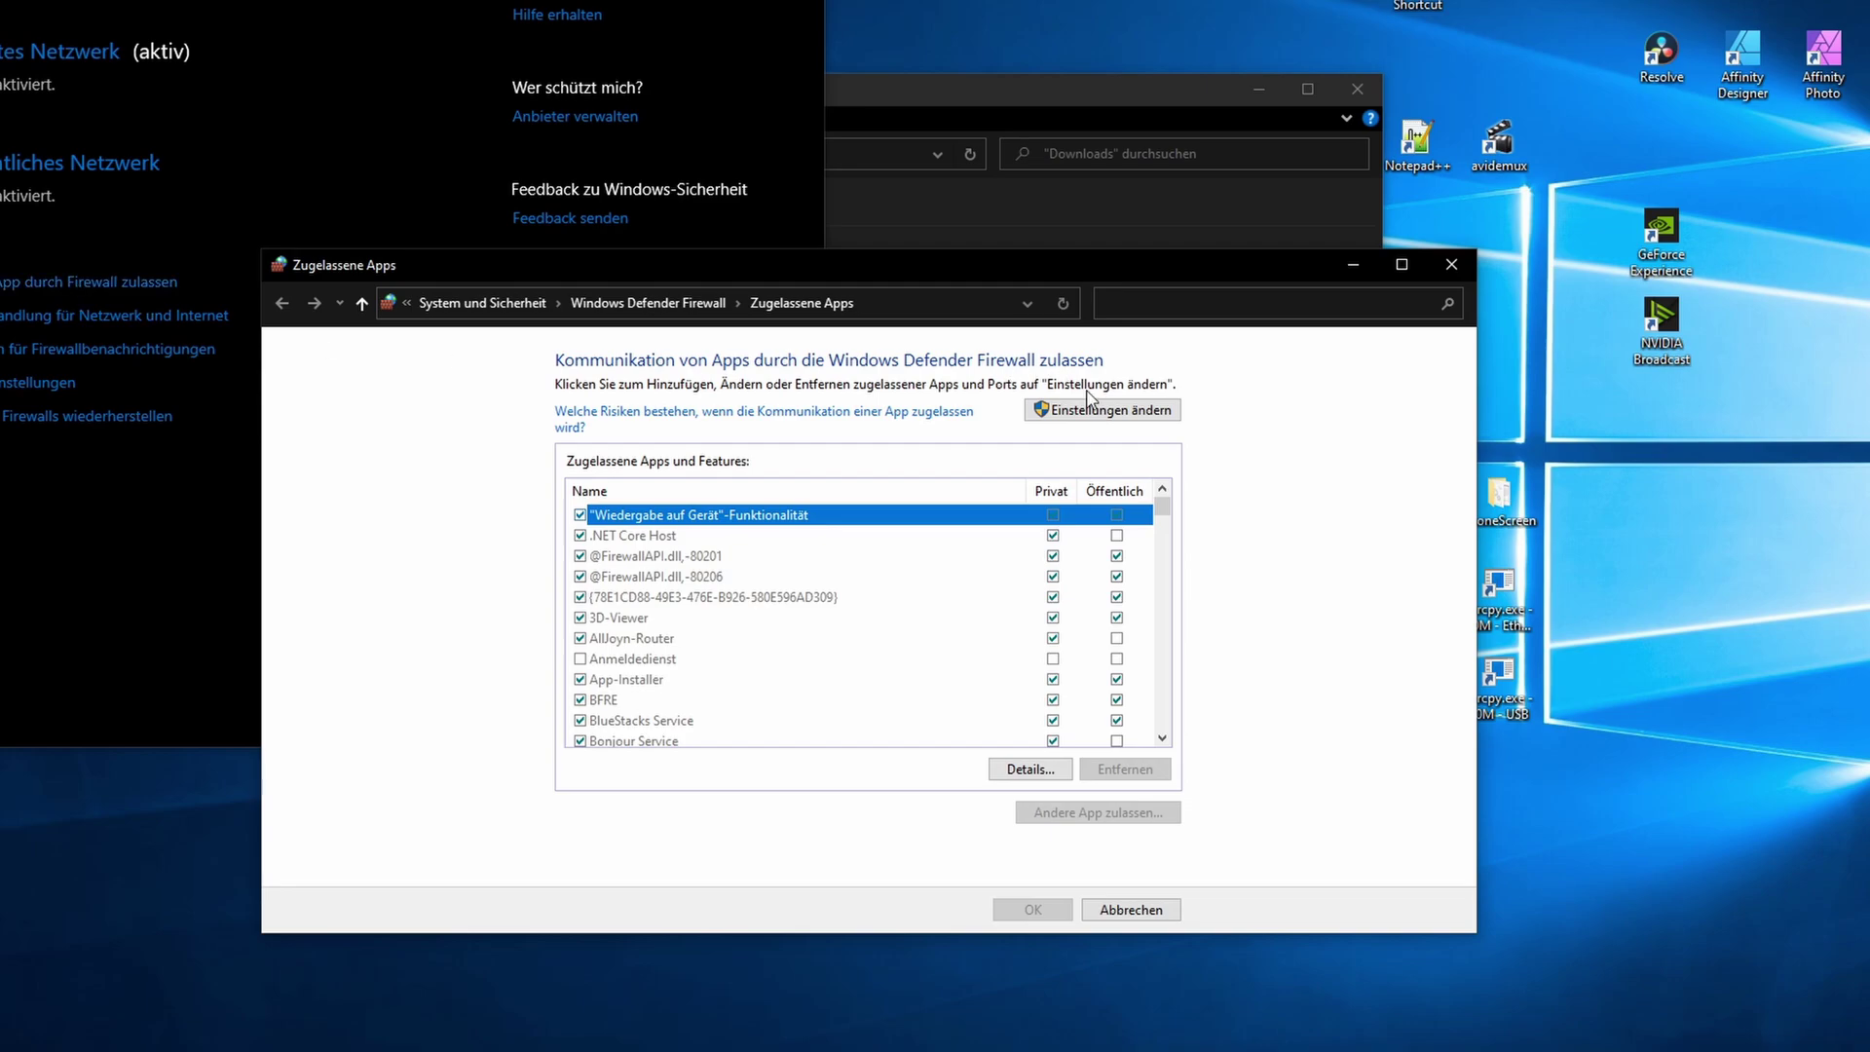
- Start allowing another app and select BrickForce.exe from Desktop\bfVid
left_click(1113, 414)
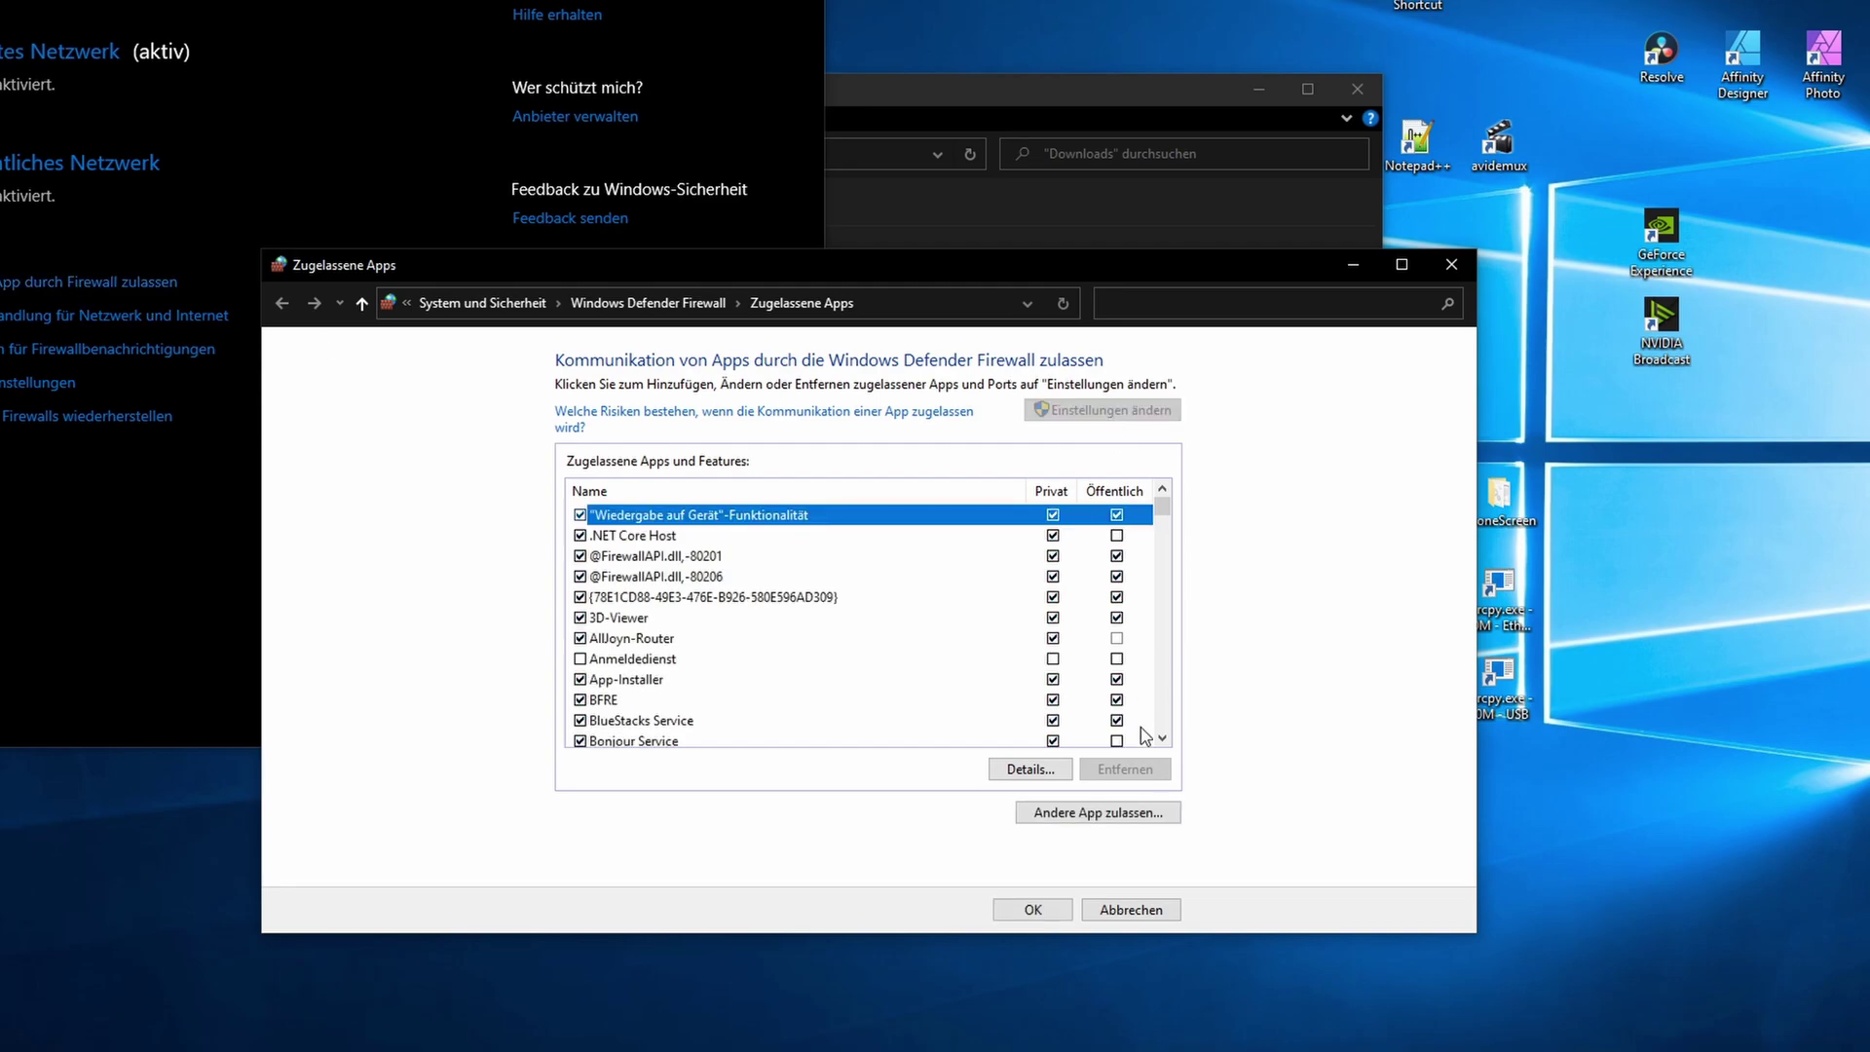
left_click(1132, 826)
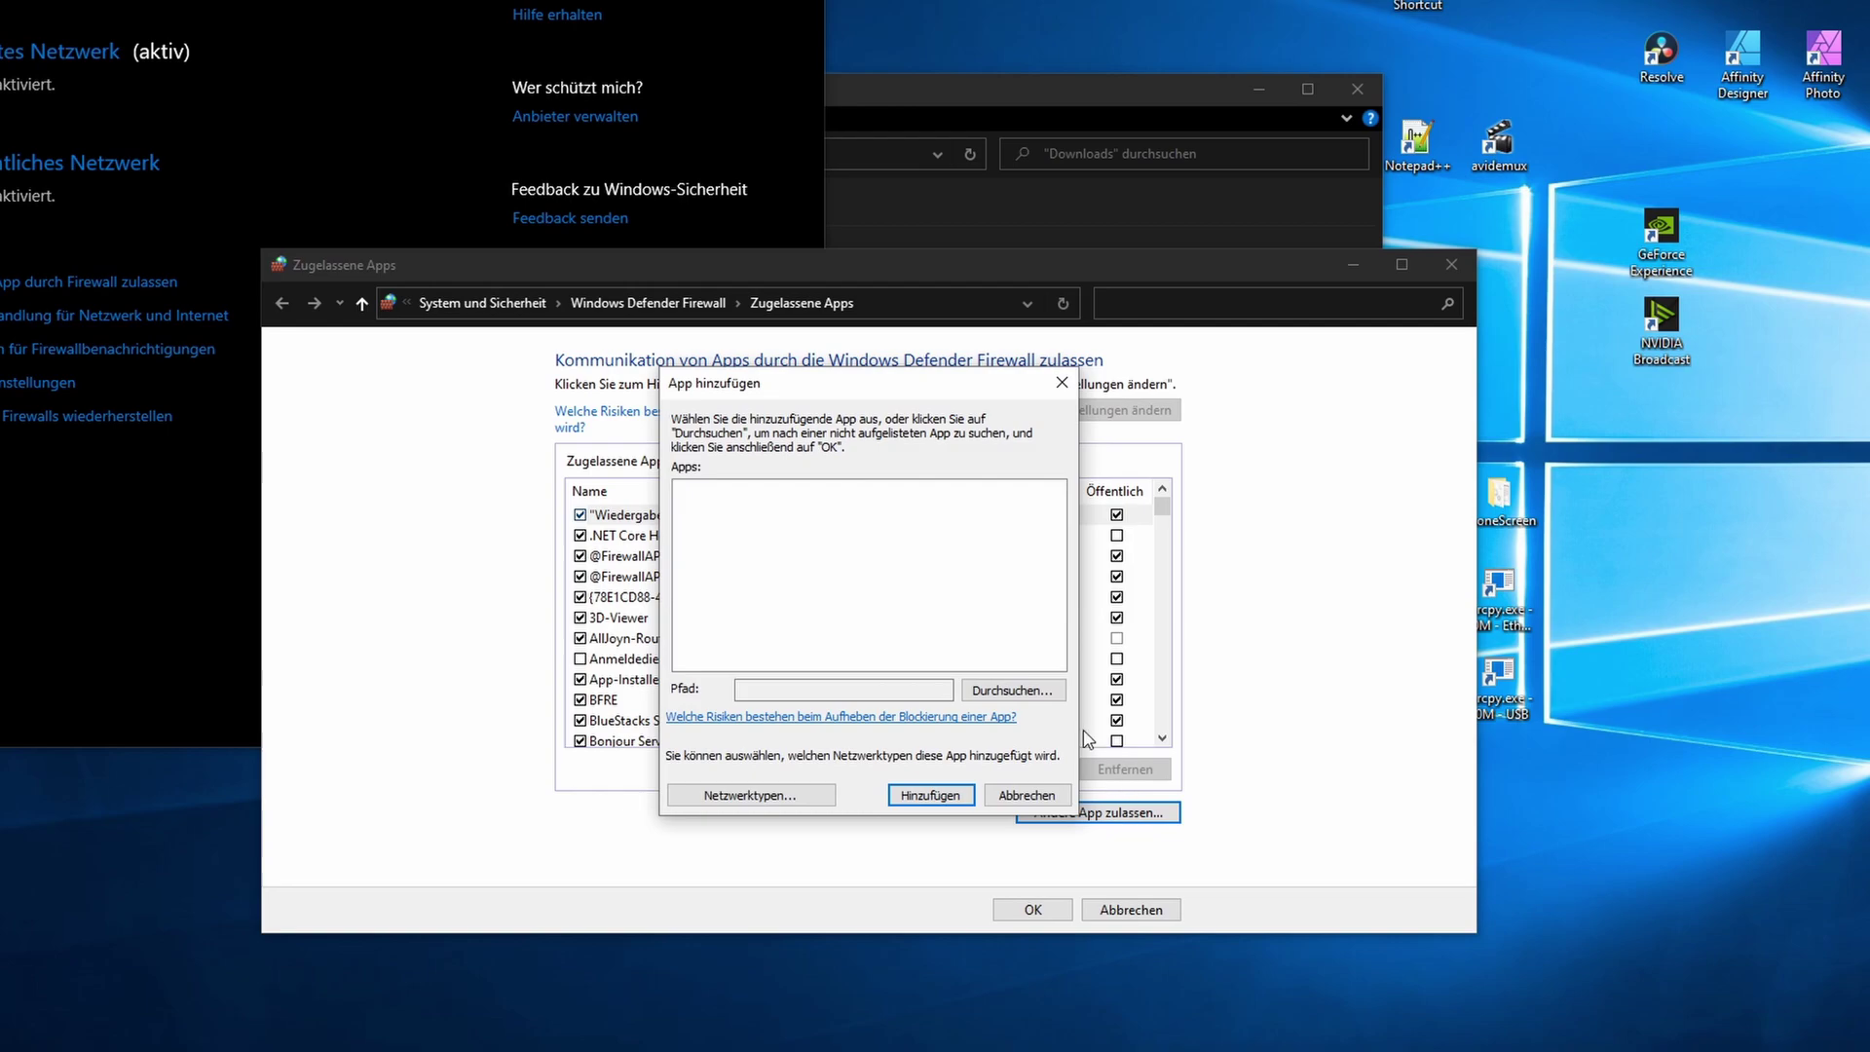
left_click(1041, 698)
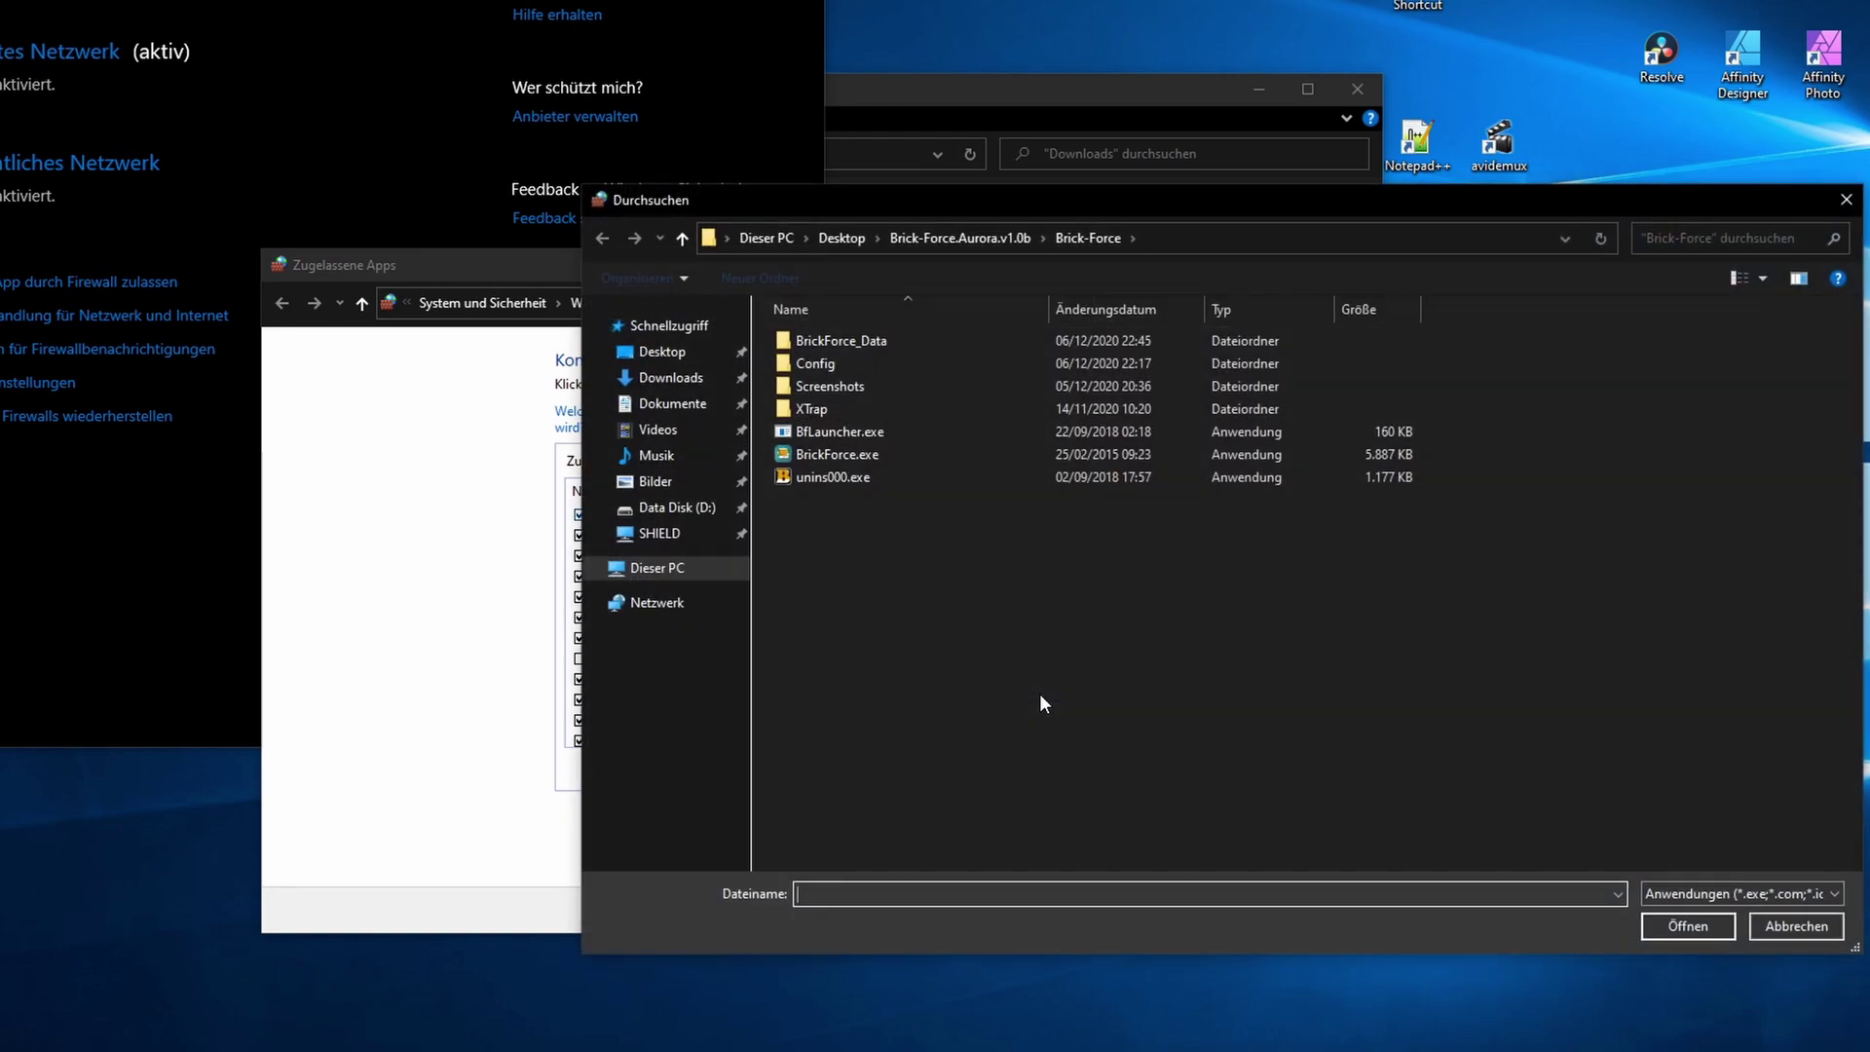
left_click(843, 238)
left_click(820, 364)
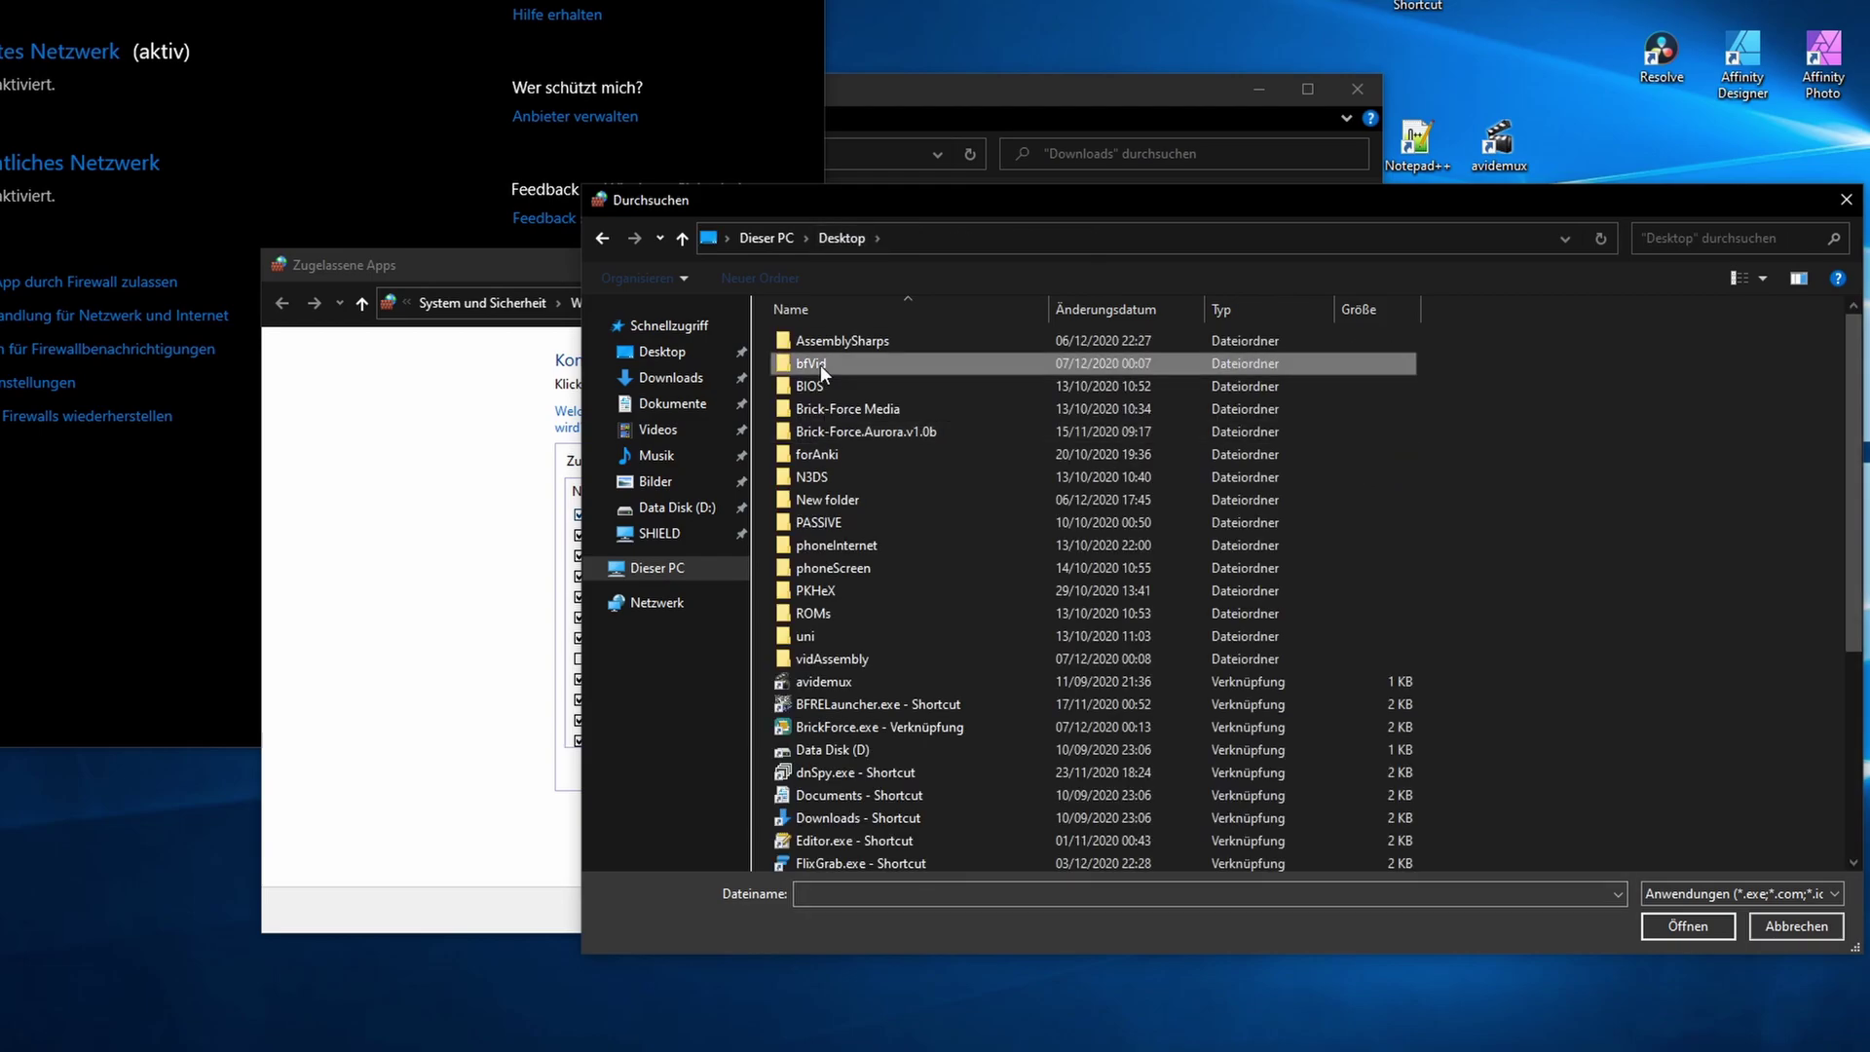
double_click(820, 364)
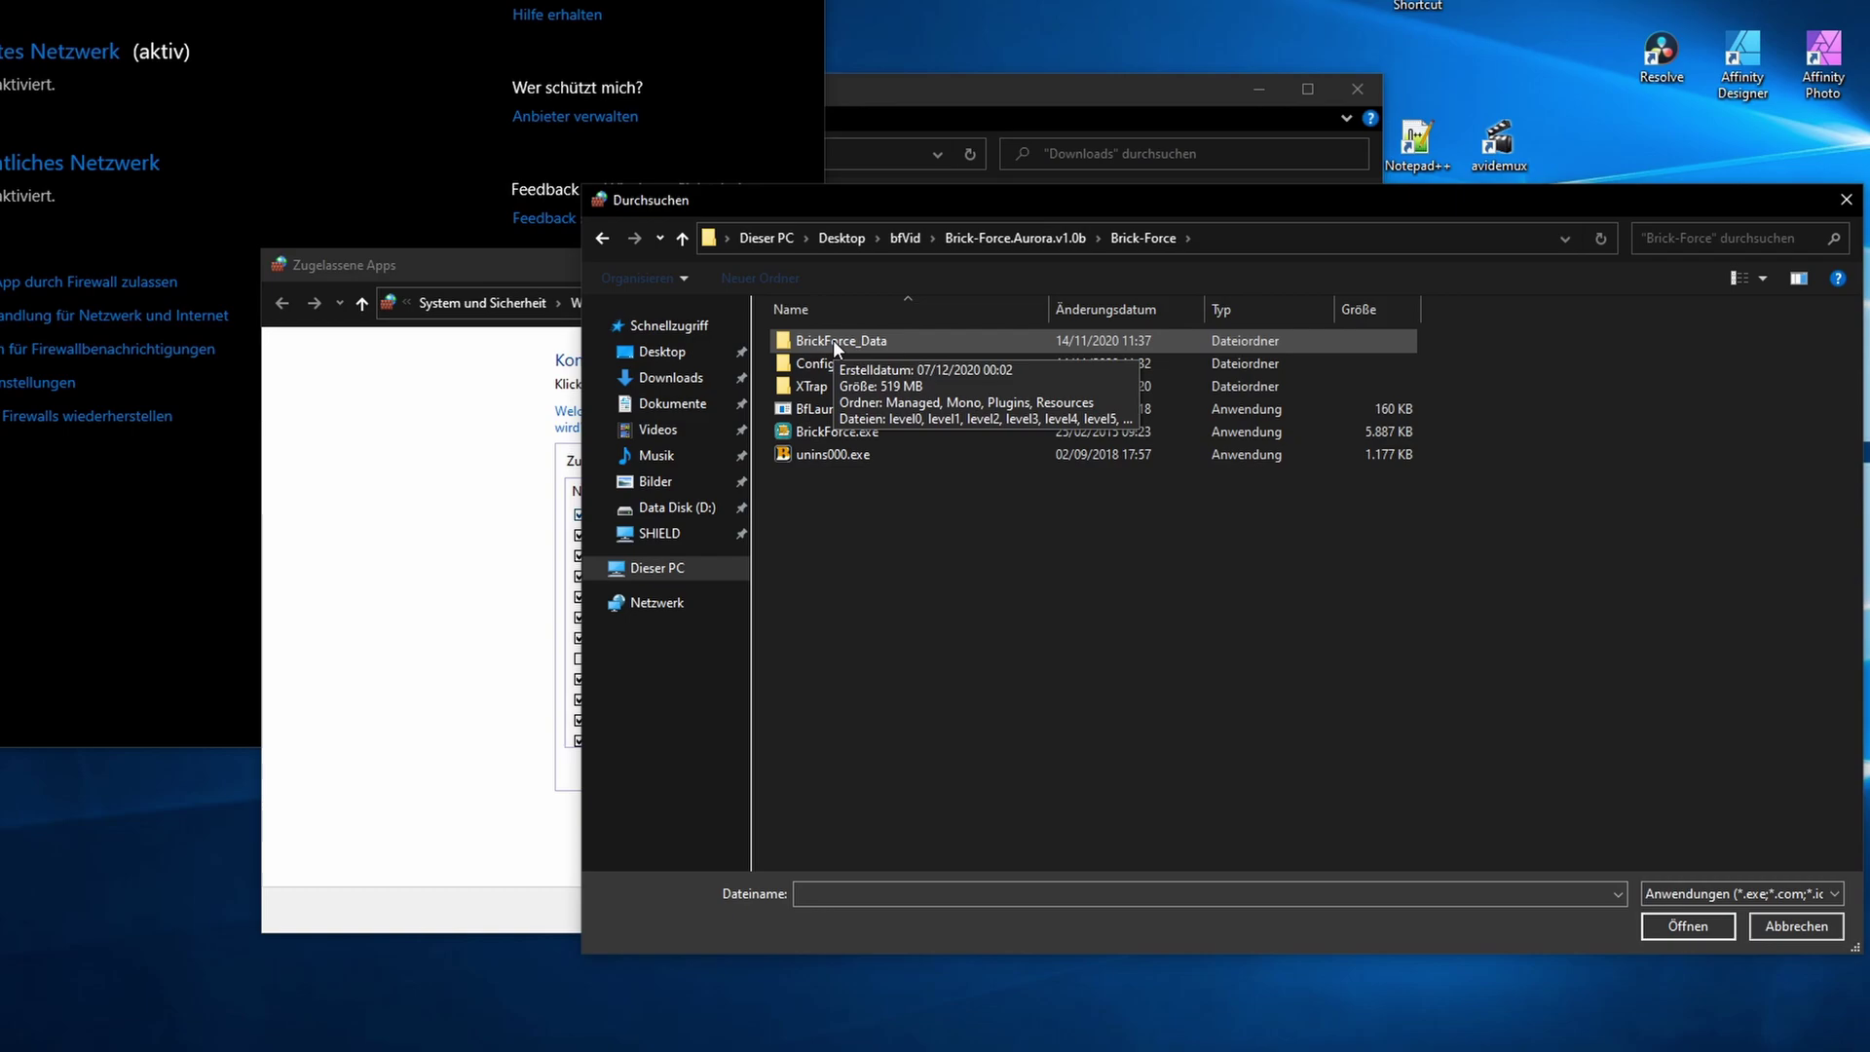
left_click(842, 430)
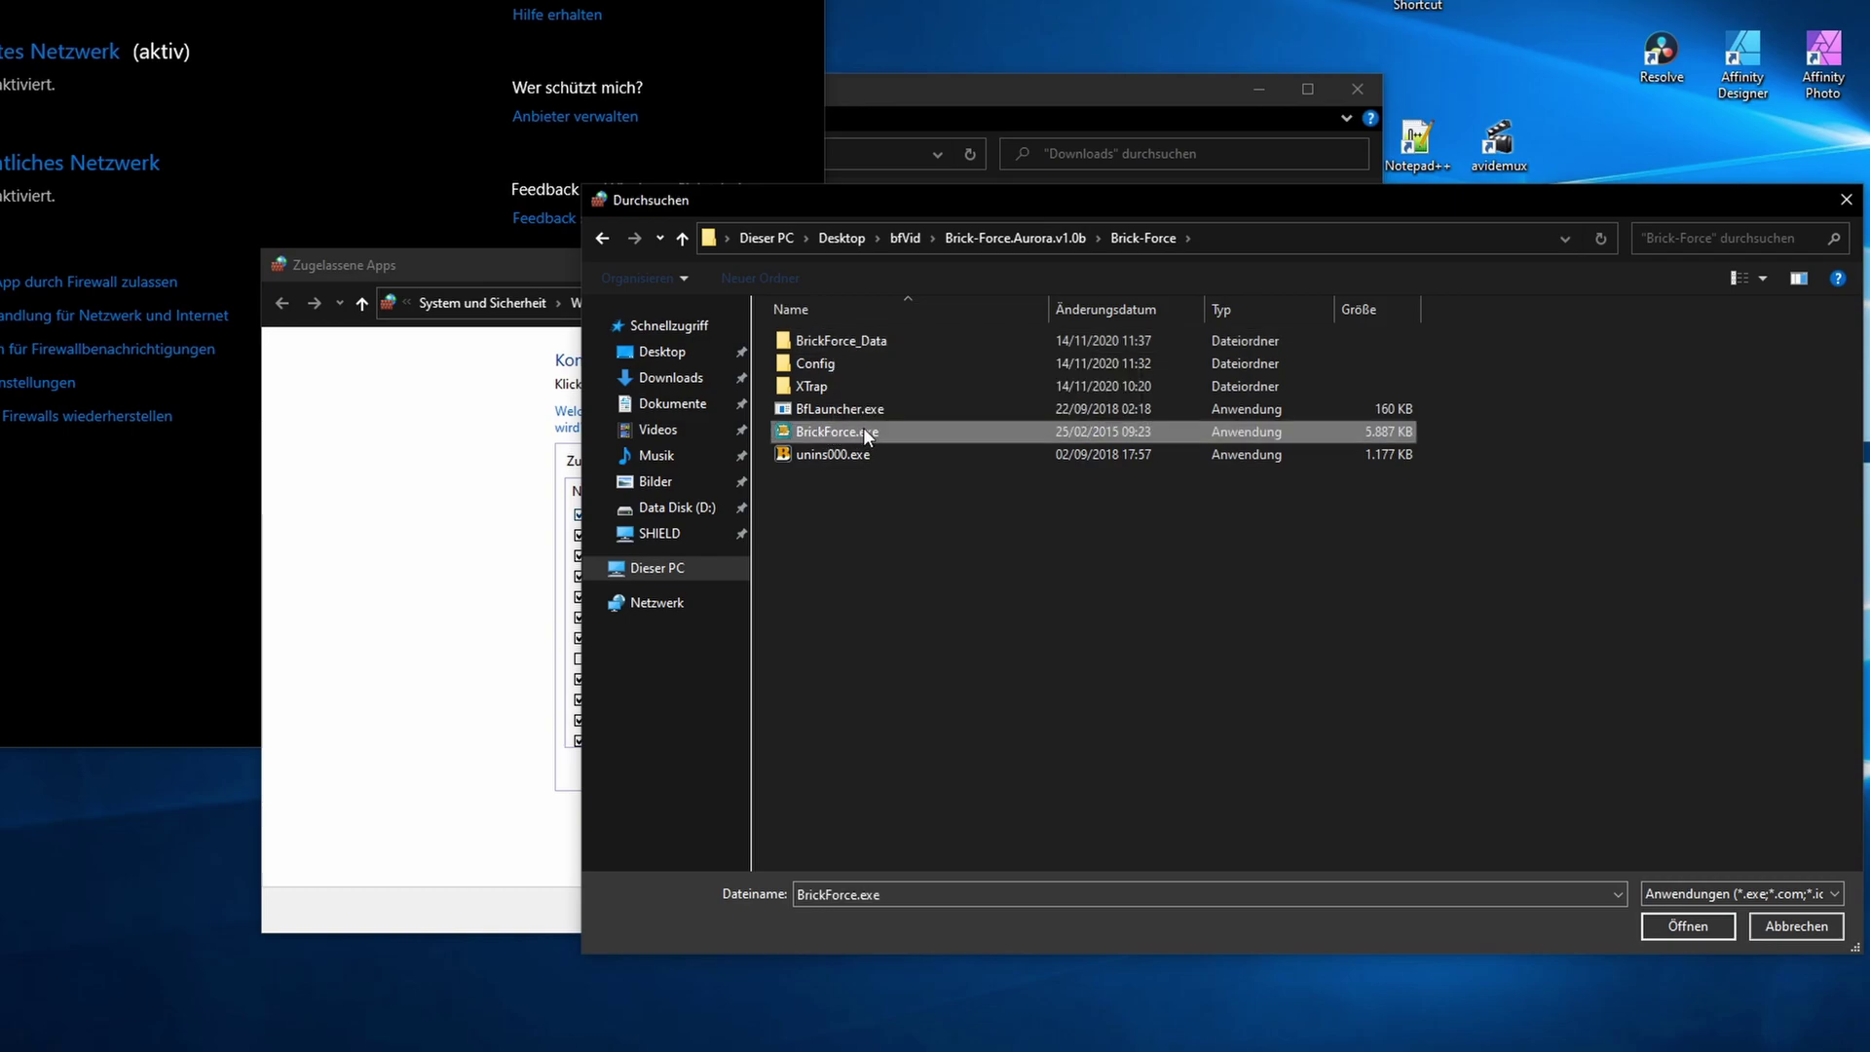
left_click(1684, 926)
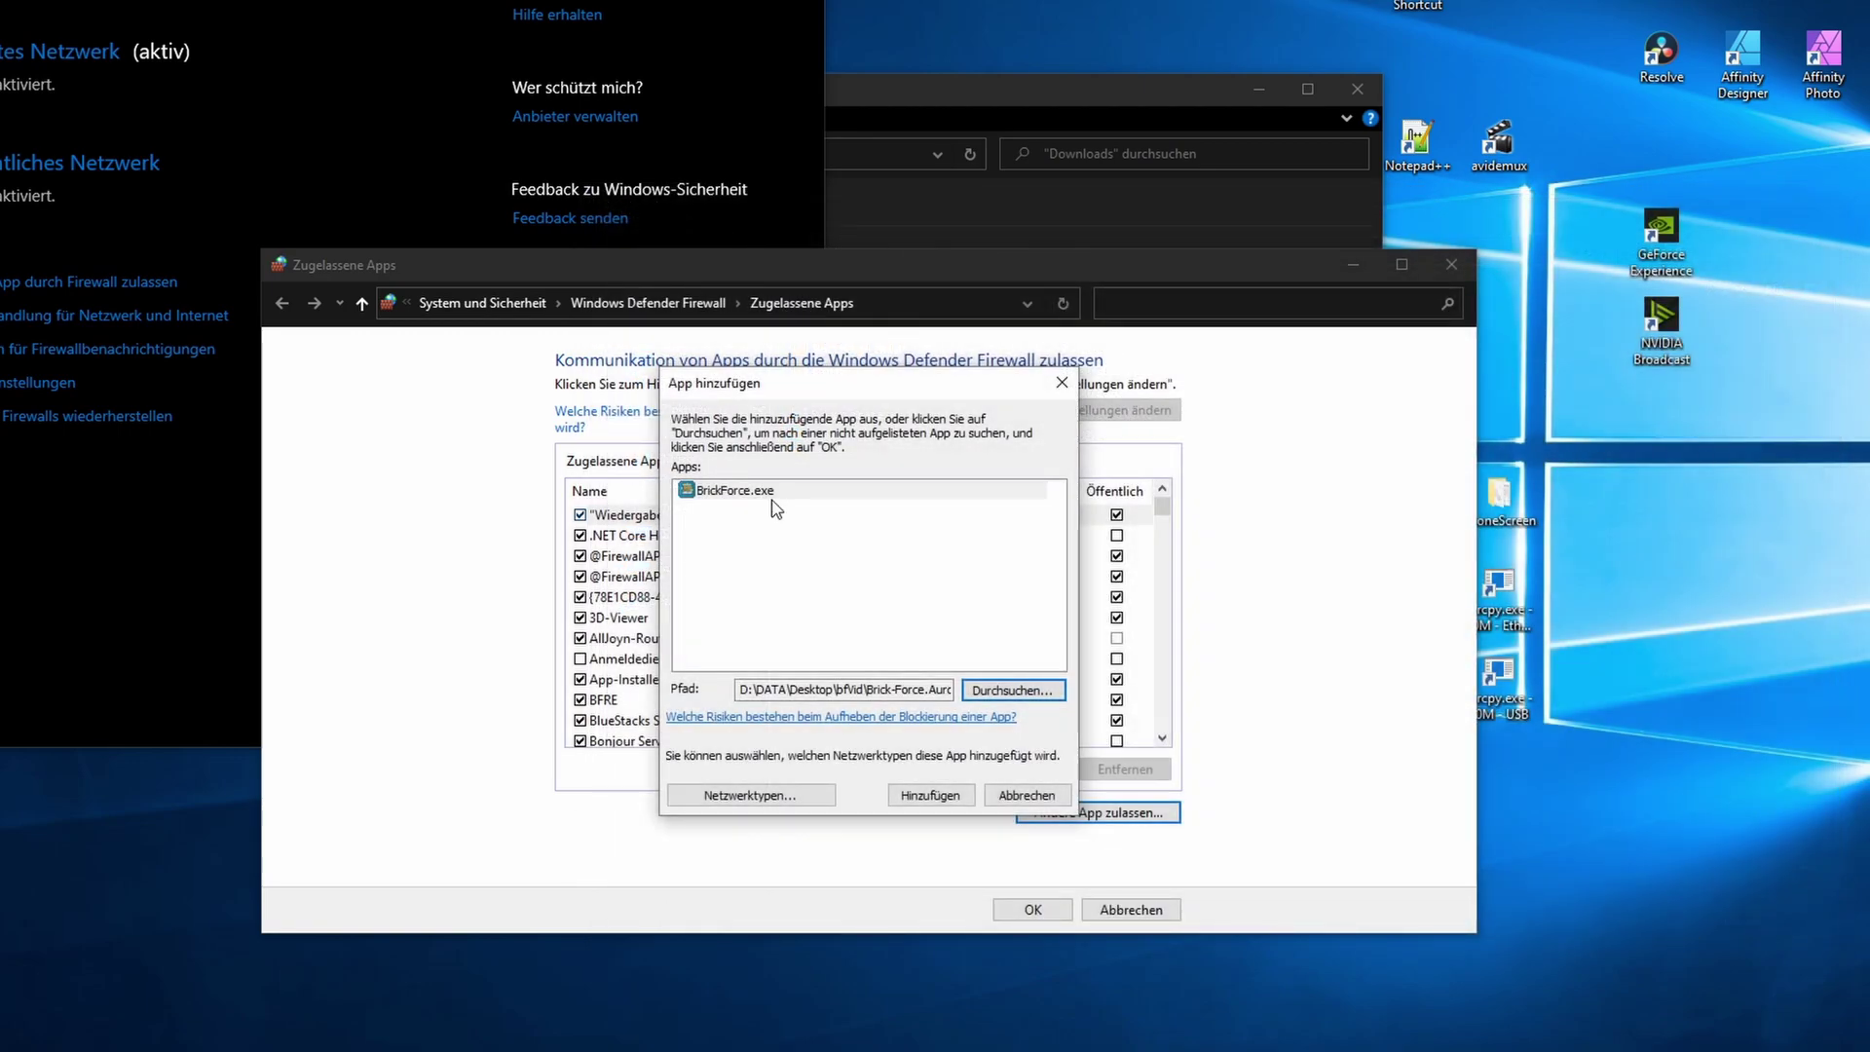
- Tick the public network type (Öffentlich) and add BrickForce.exe to the allowed apps
left_click(770, 795)
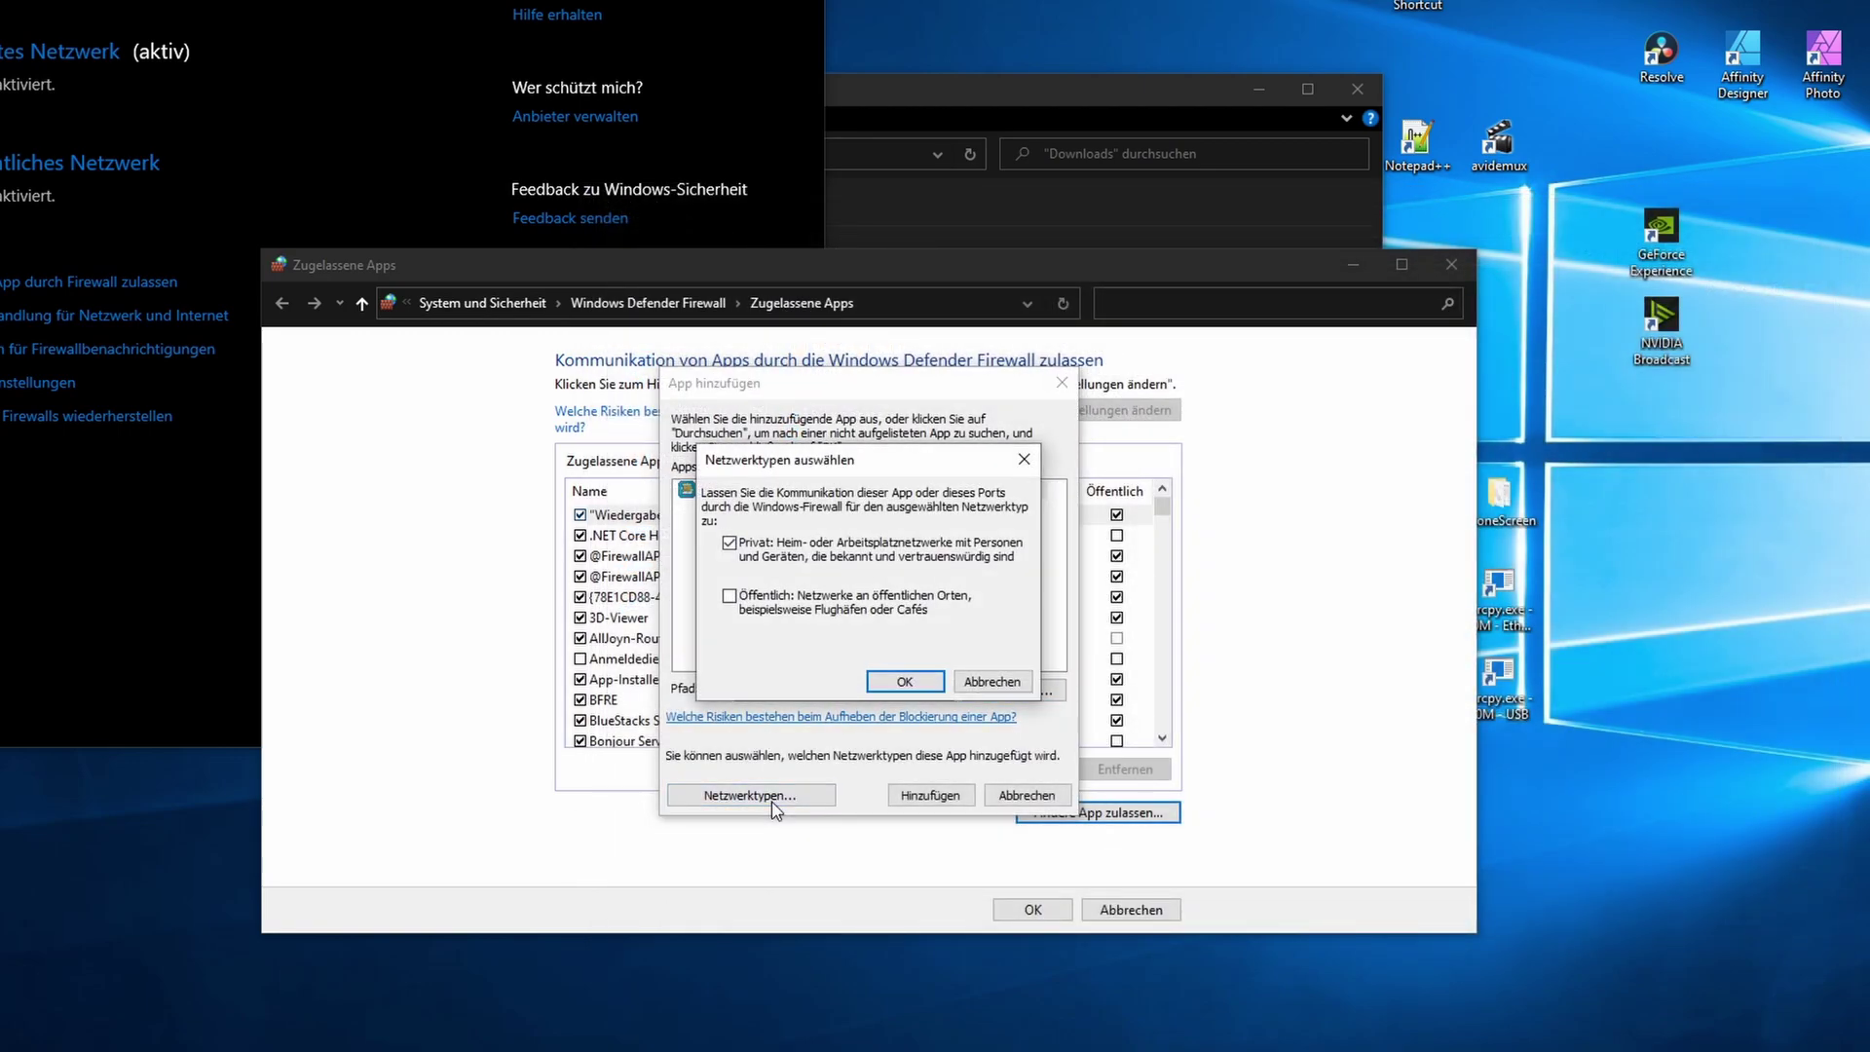
left_click(728, 596)
left_click(883, 680)
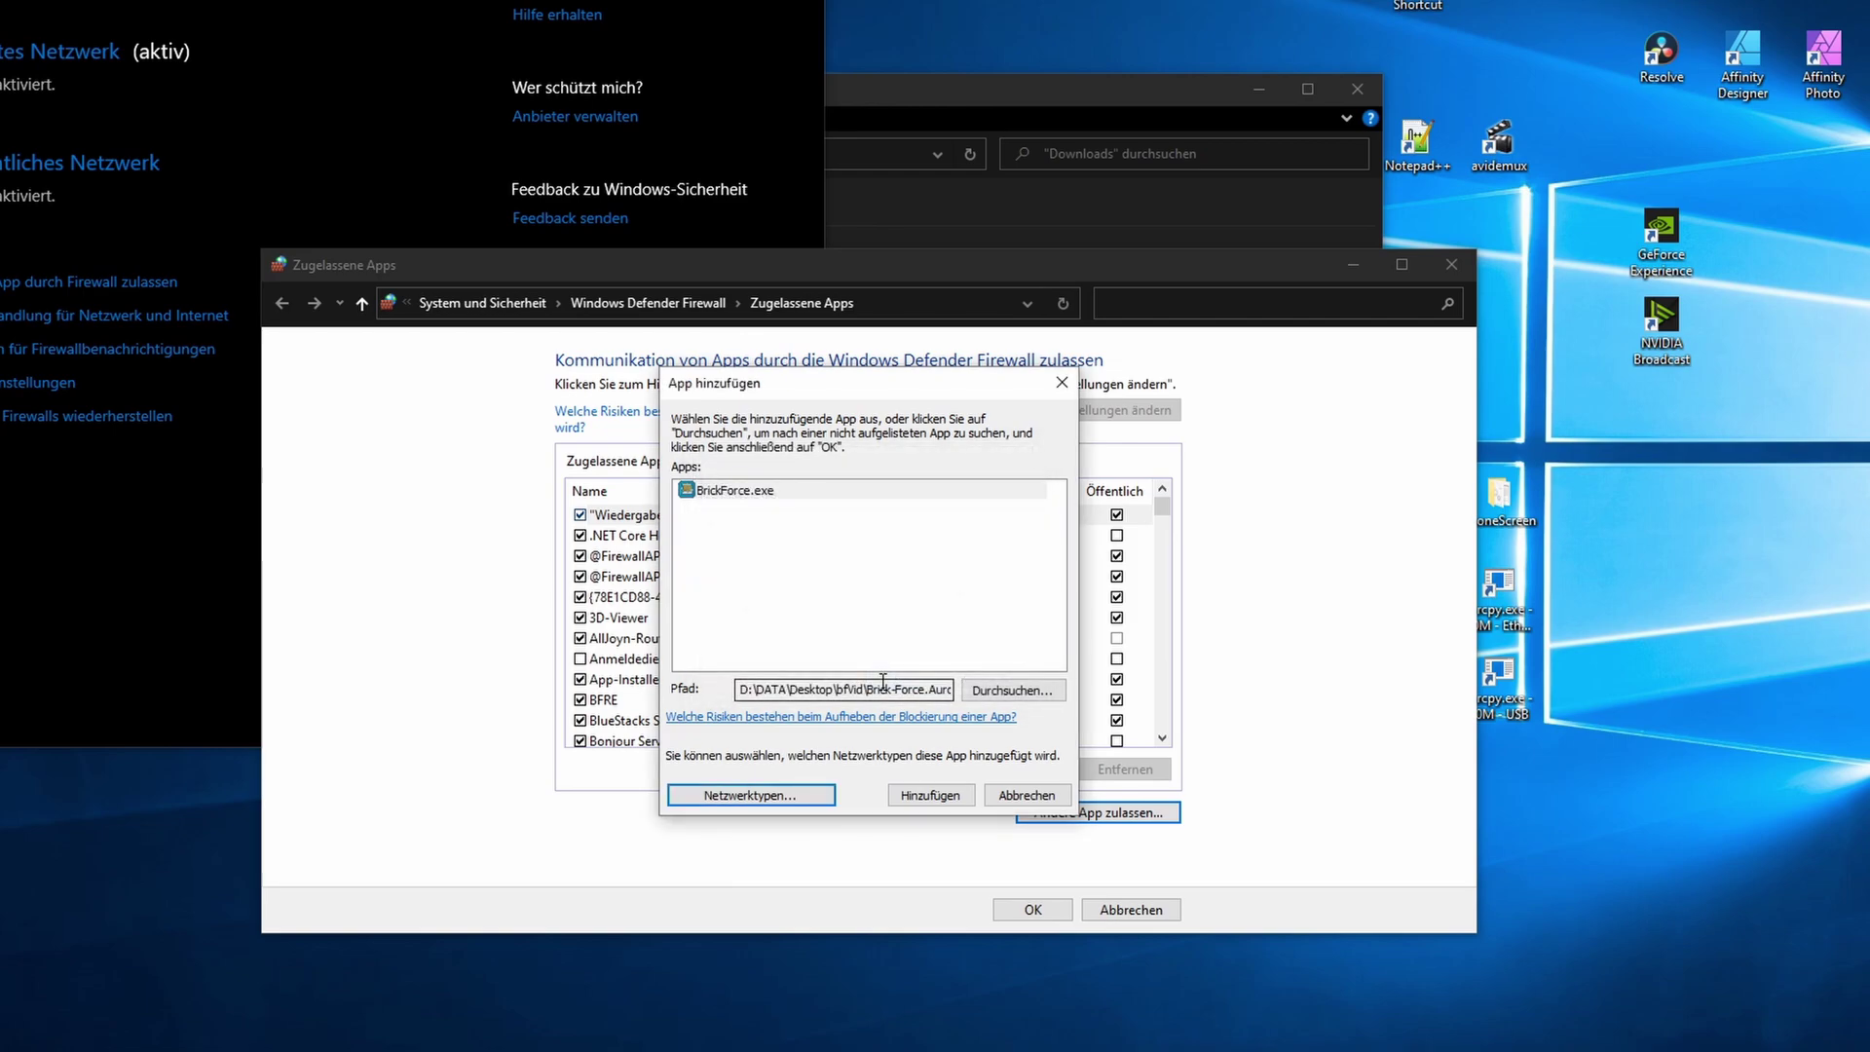
left_click(927, 795)
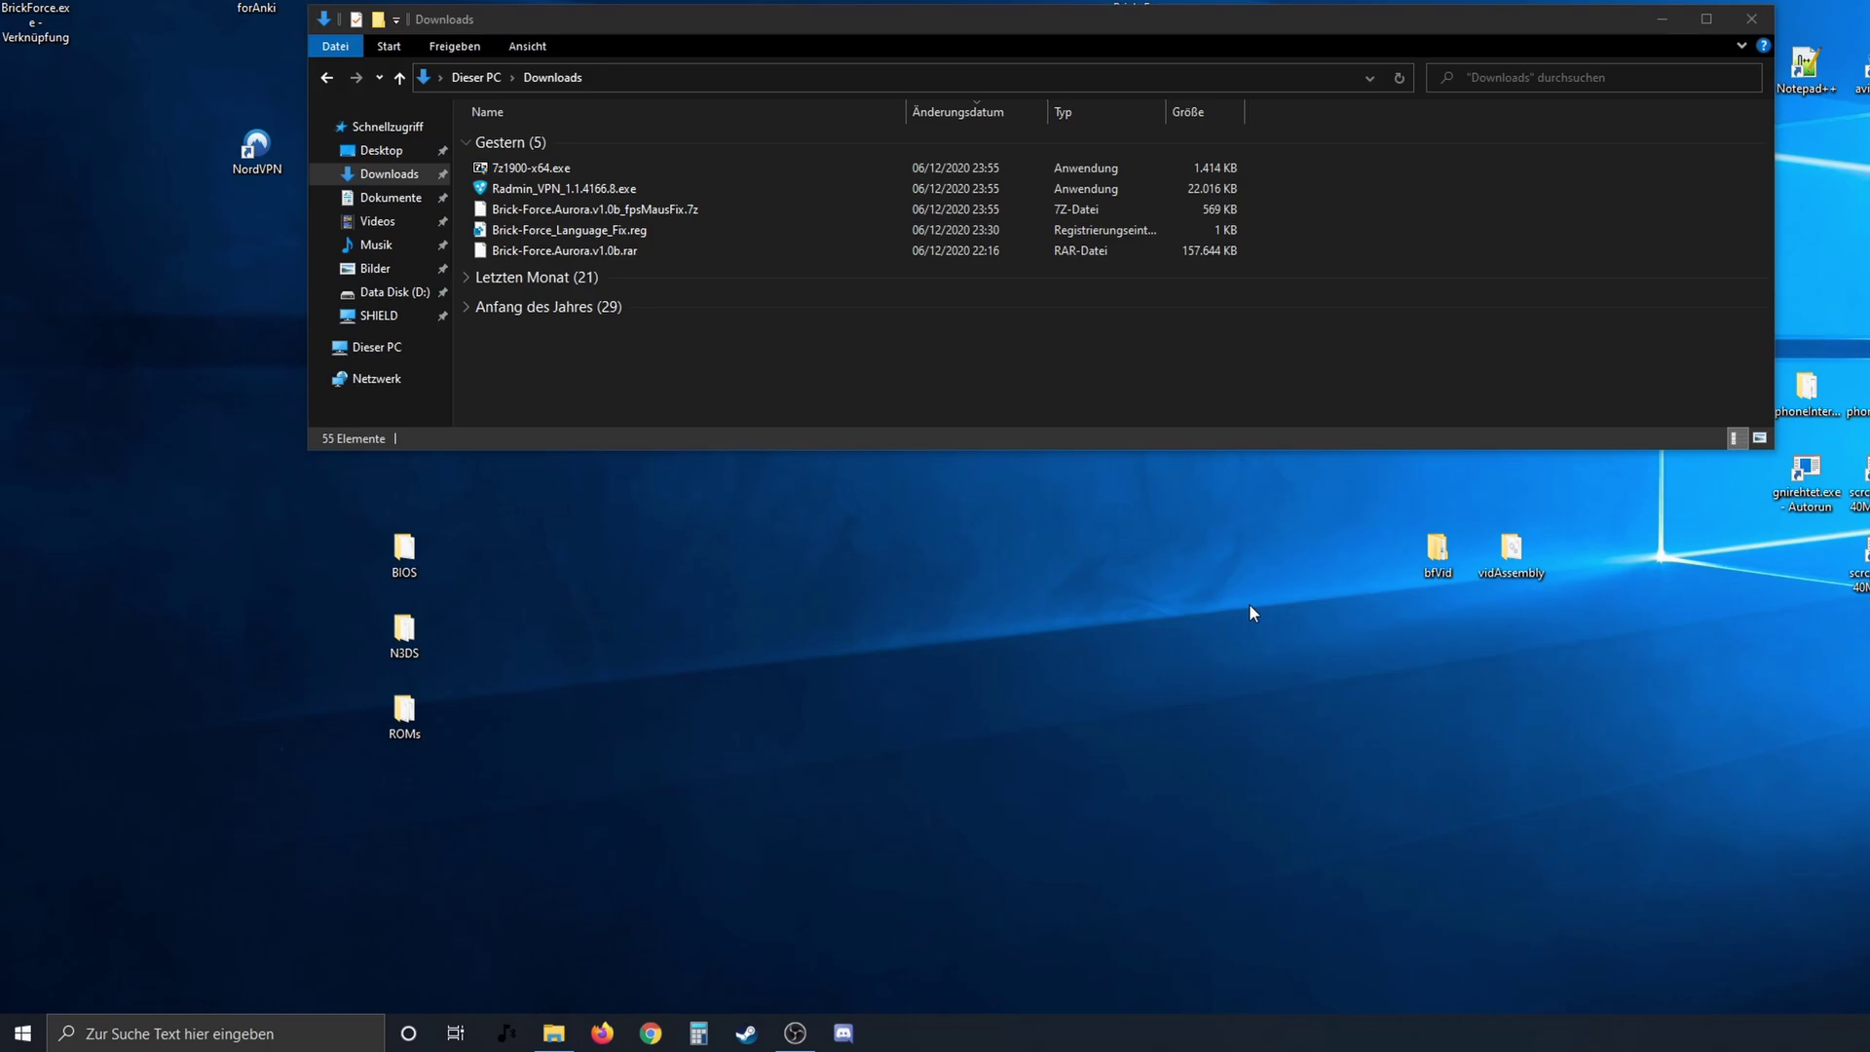
left_click(214, 1032)
type("freigabe")
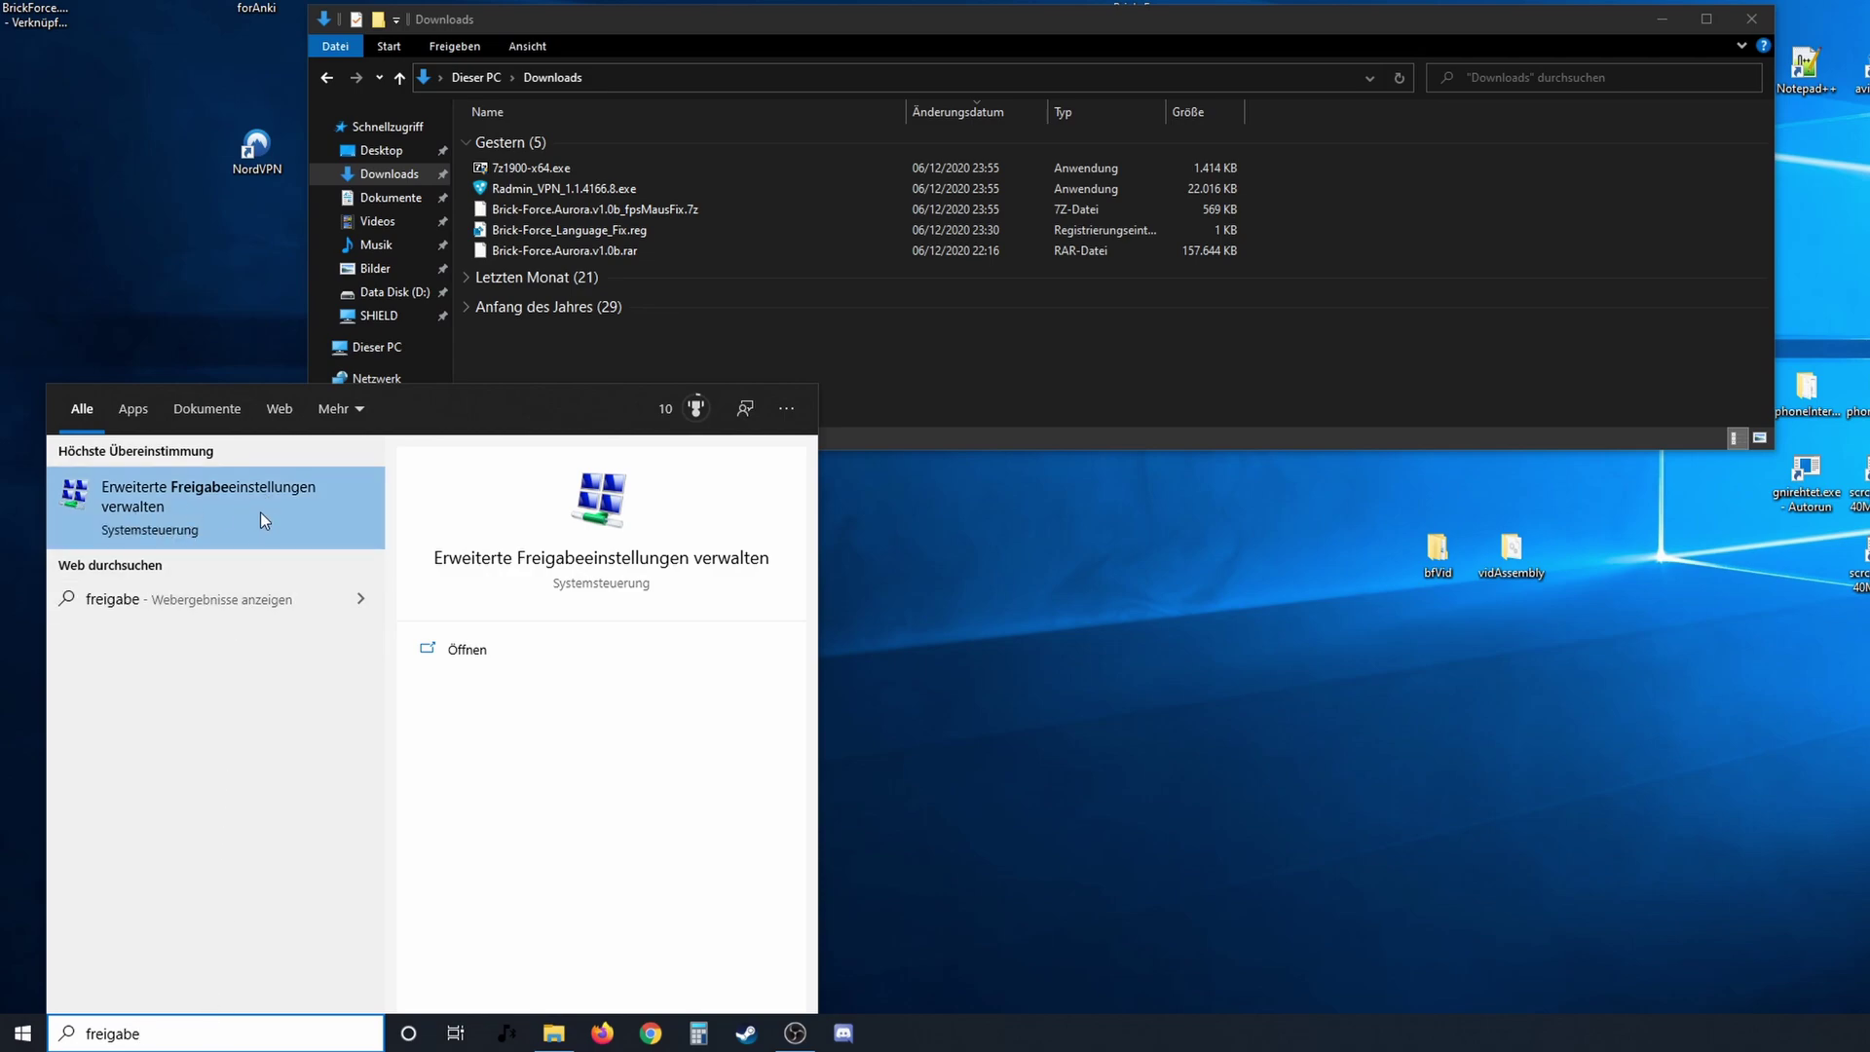
left_click(262, 507)
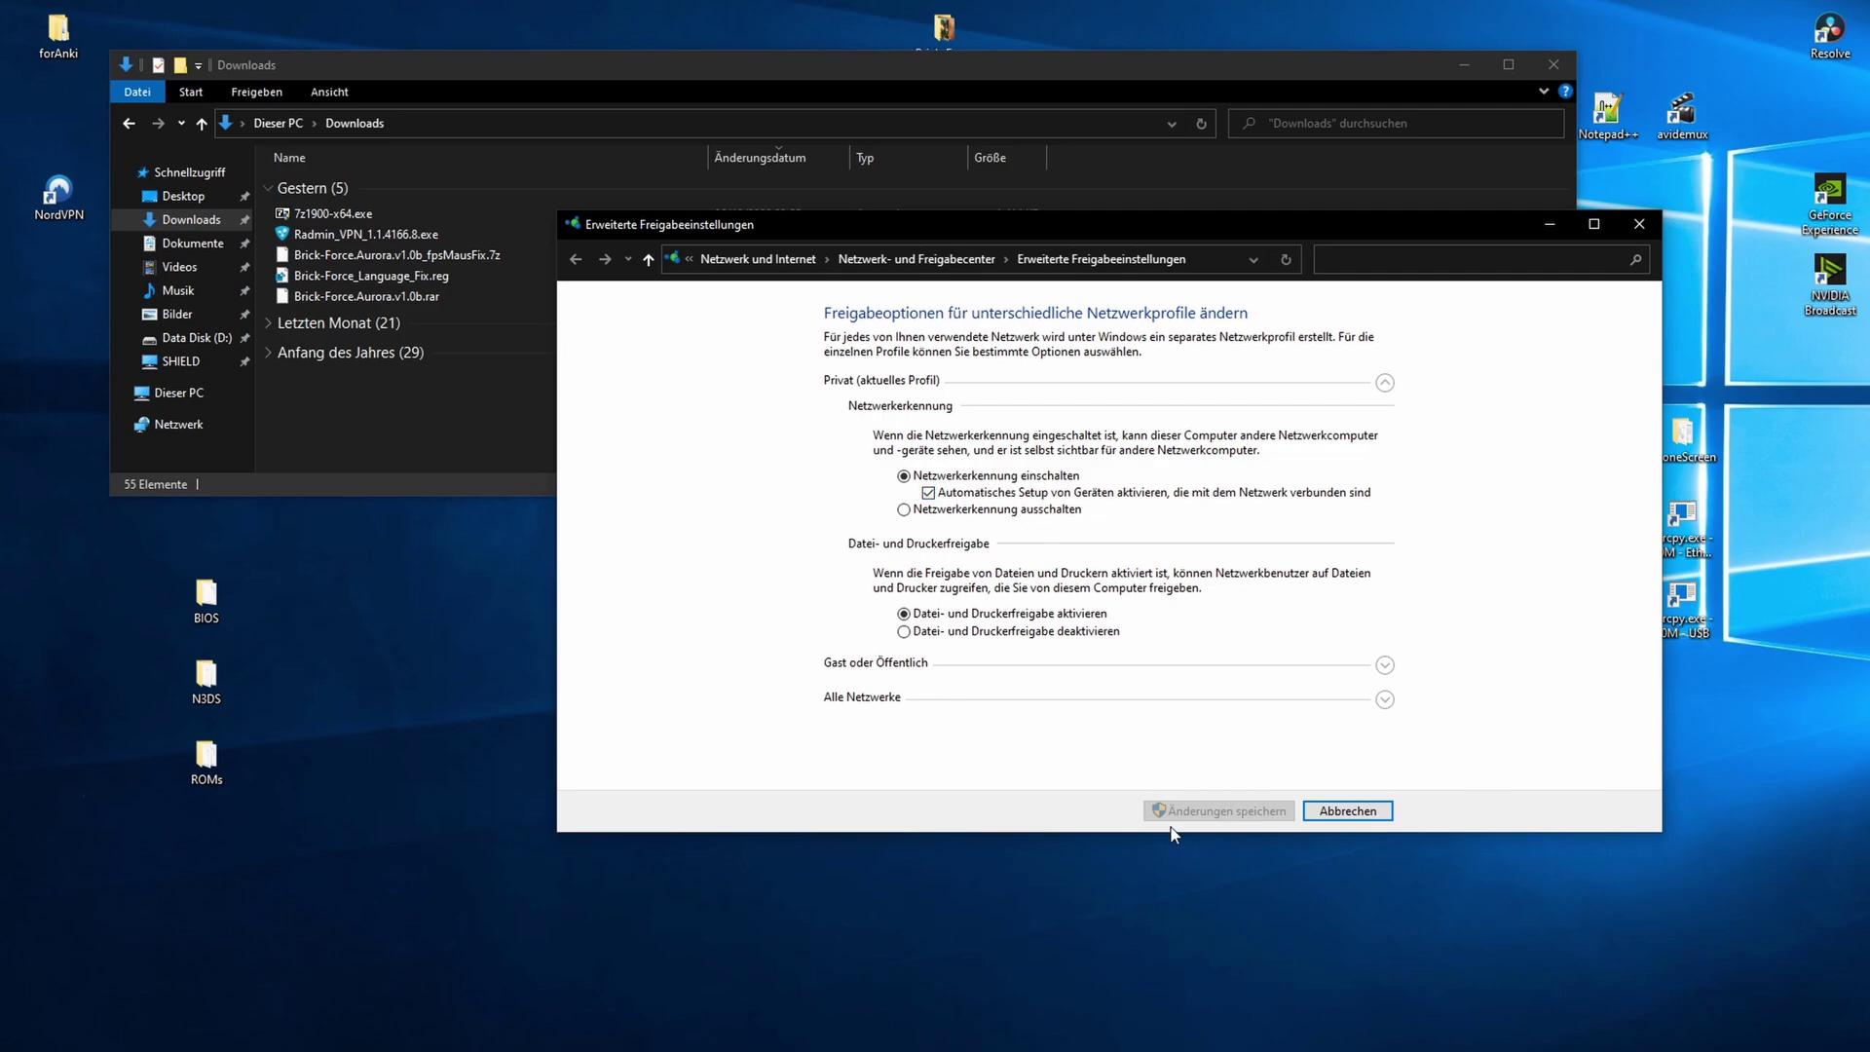
key("Escape")
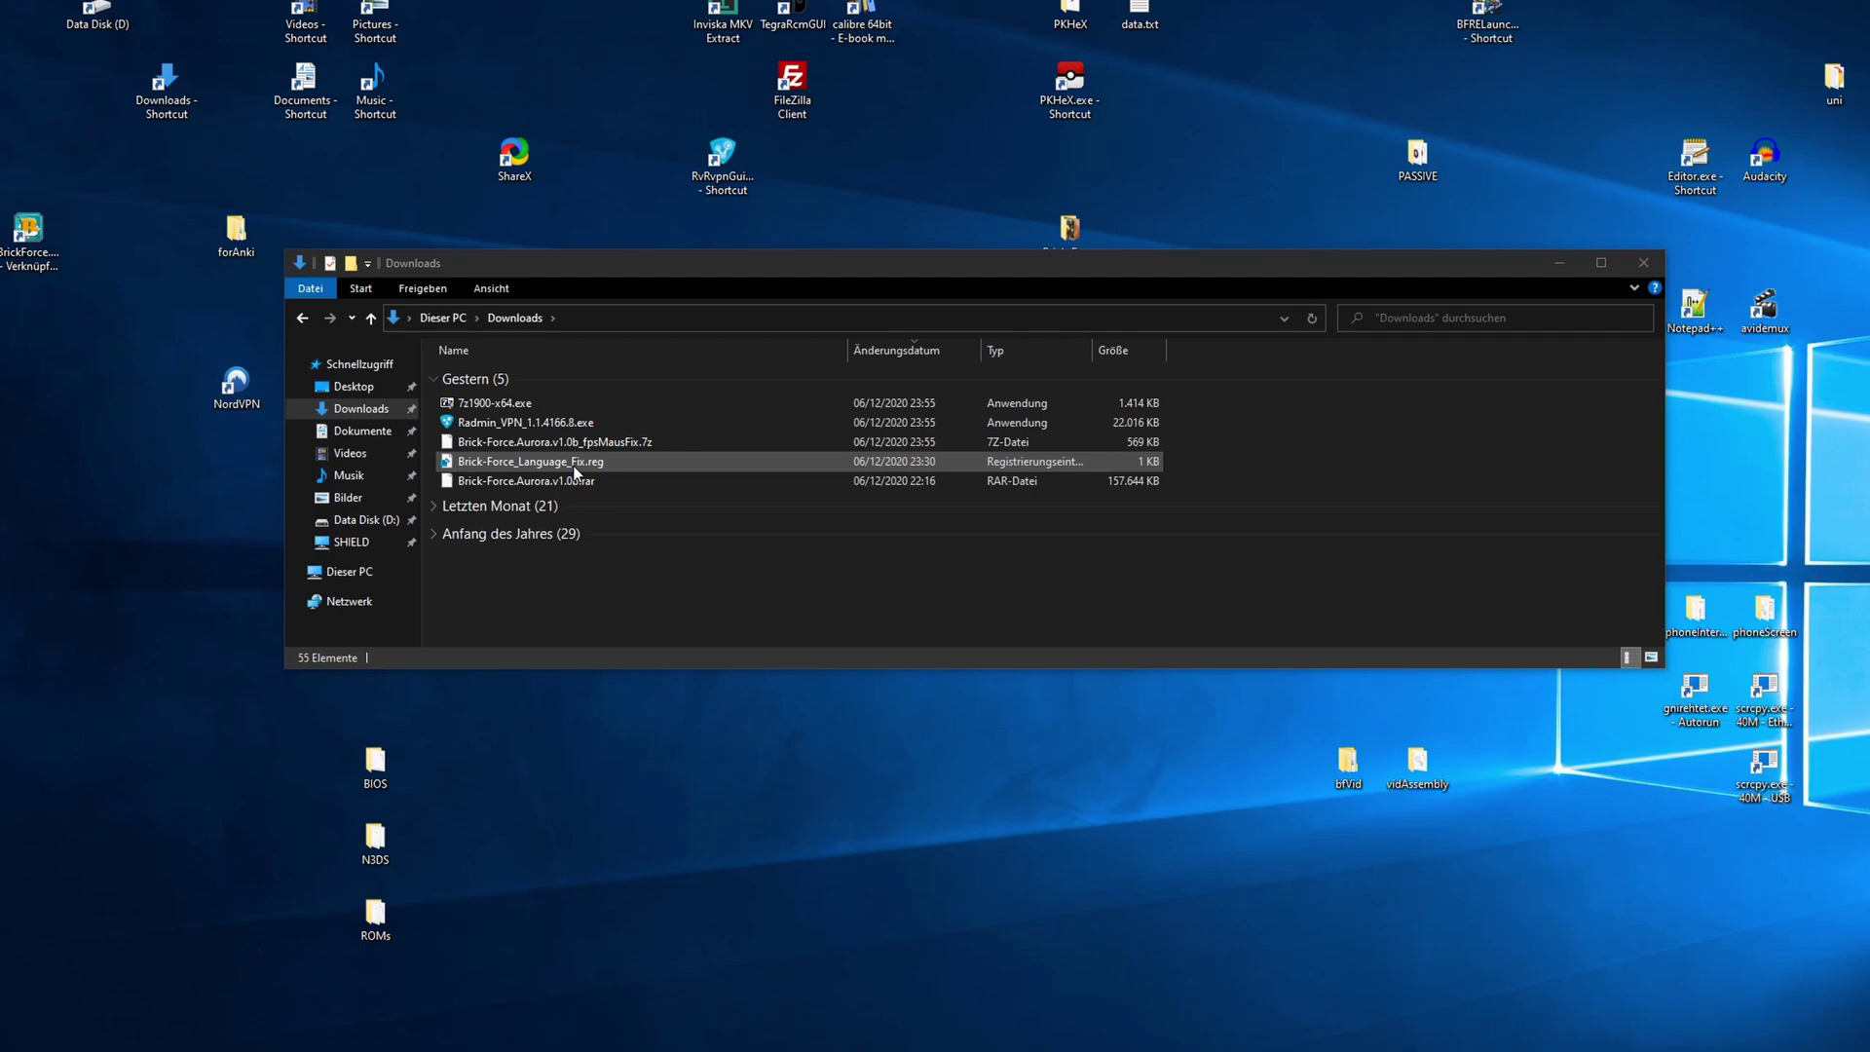
- Merge Brick-Force_Language_Fix.reg into the registry, confirming Ausführen and Ja, then dismiss the success message
double_click(572, 463)
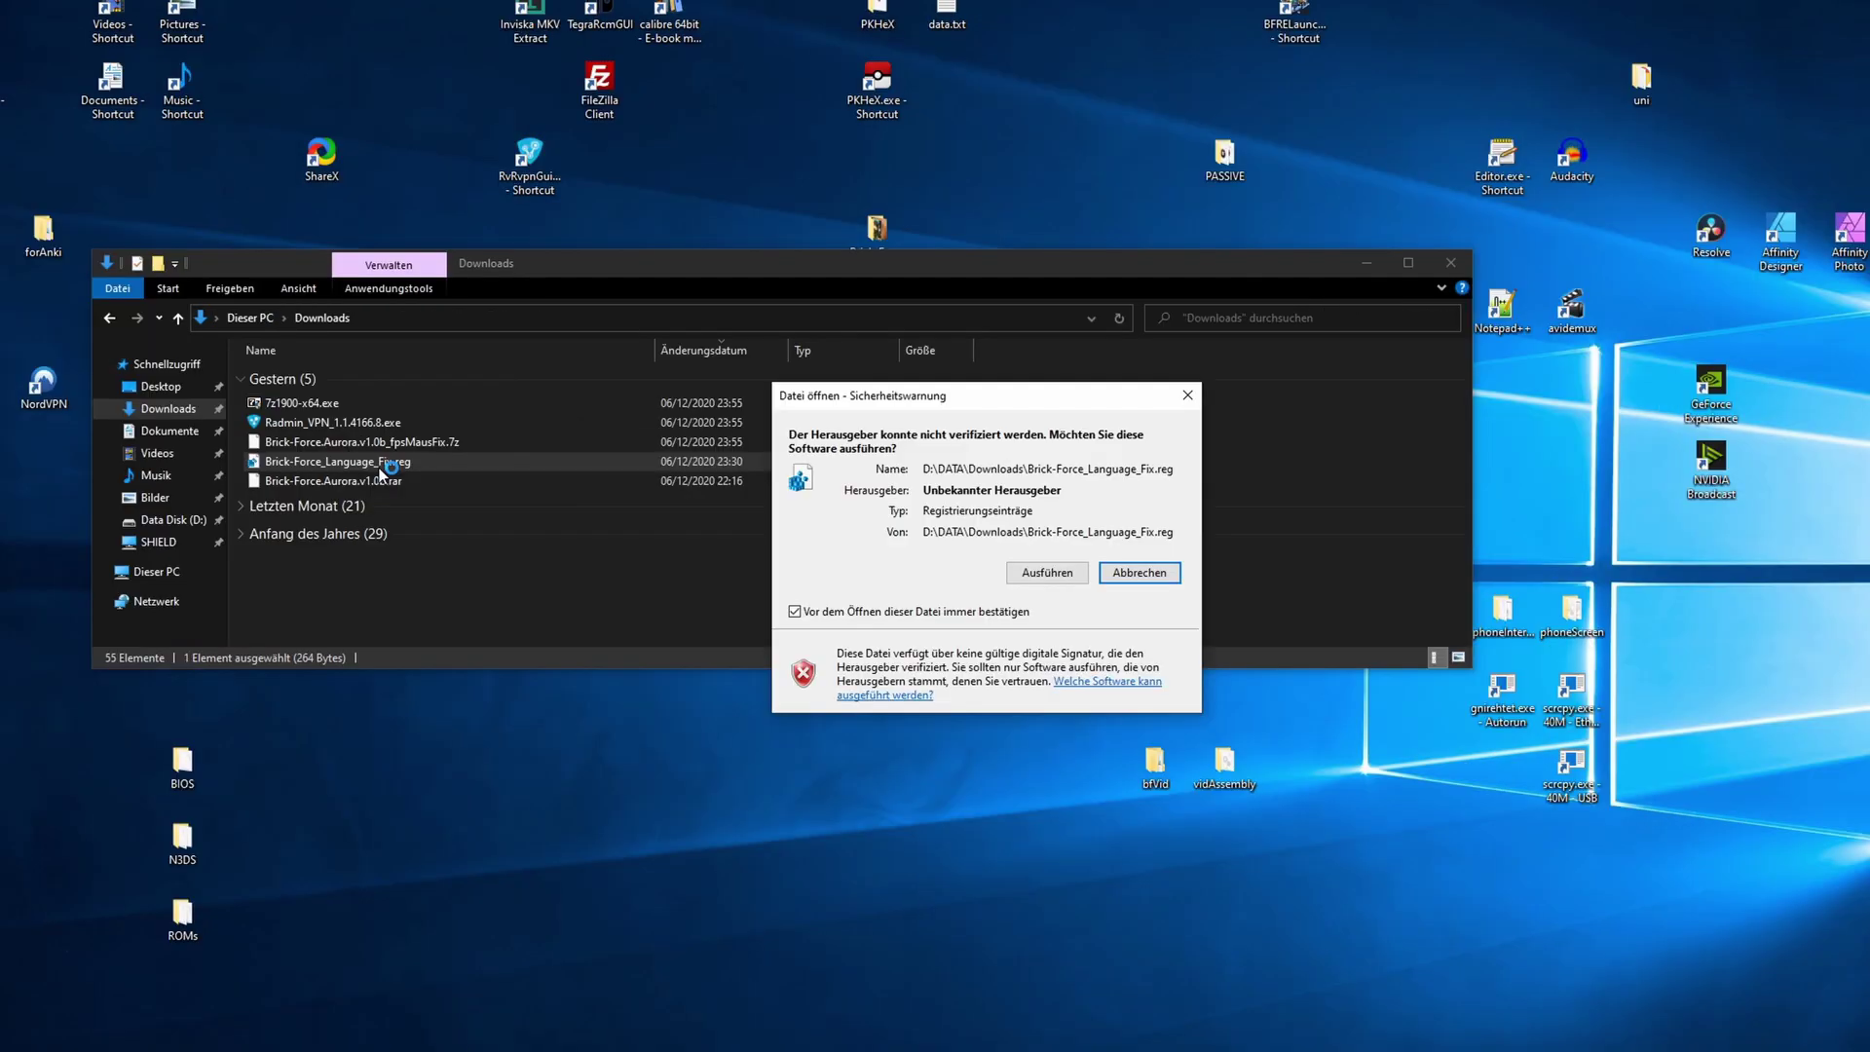
left_click(1037, 577)
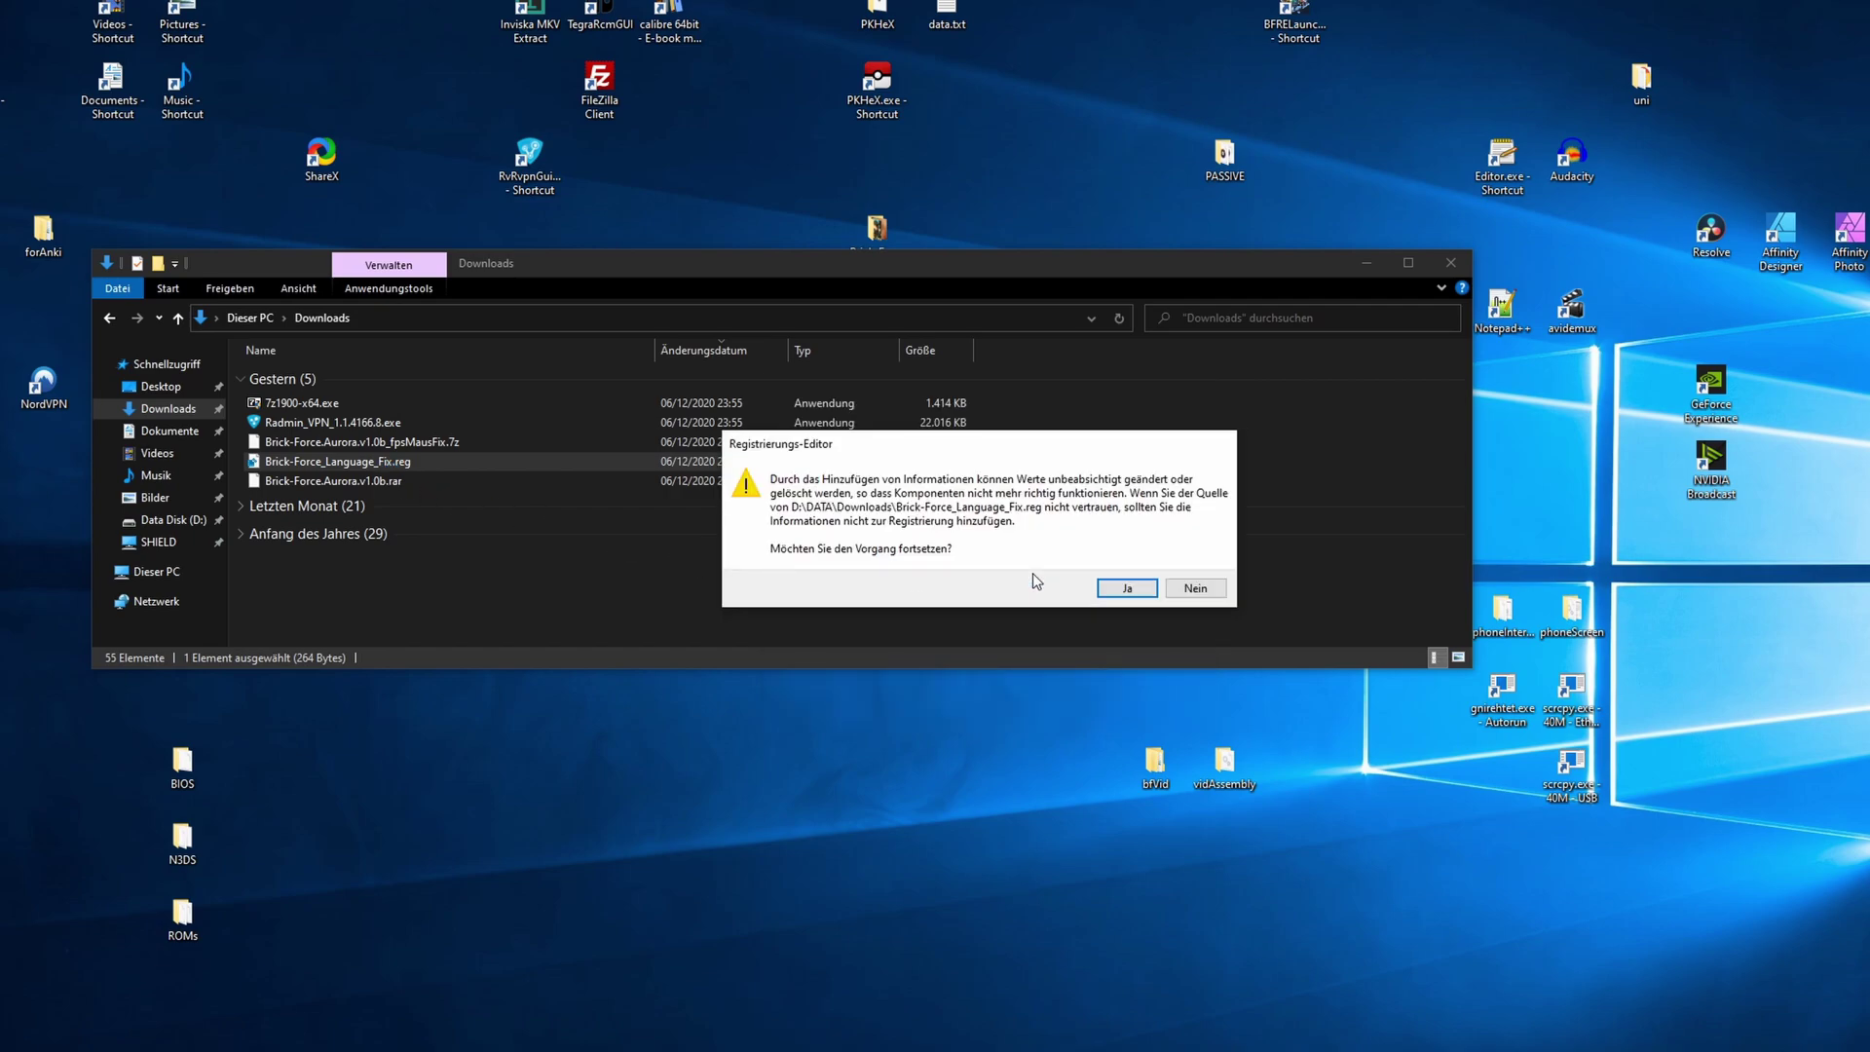
left_click(1122, 590)
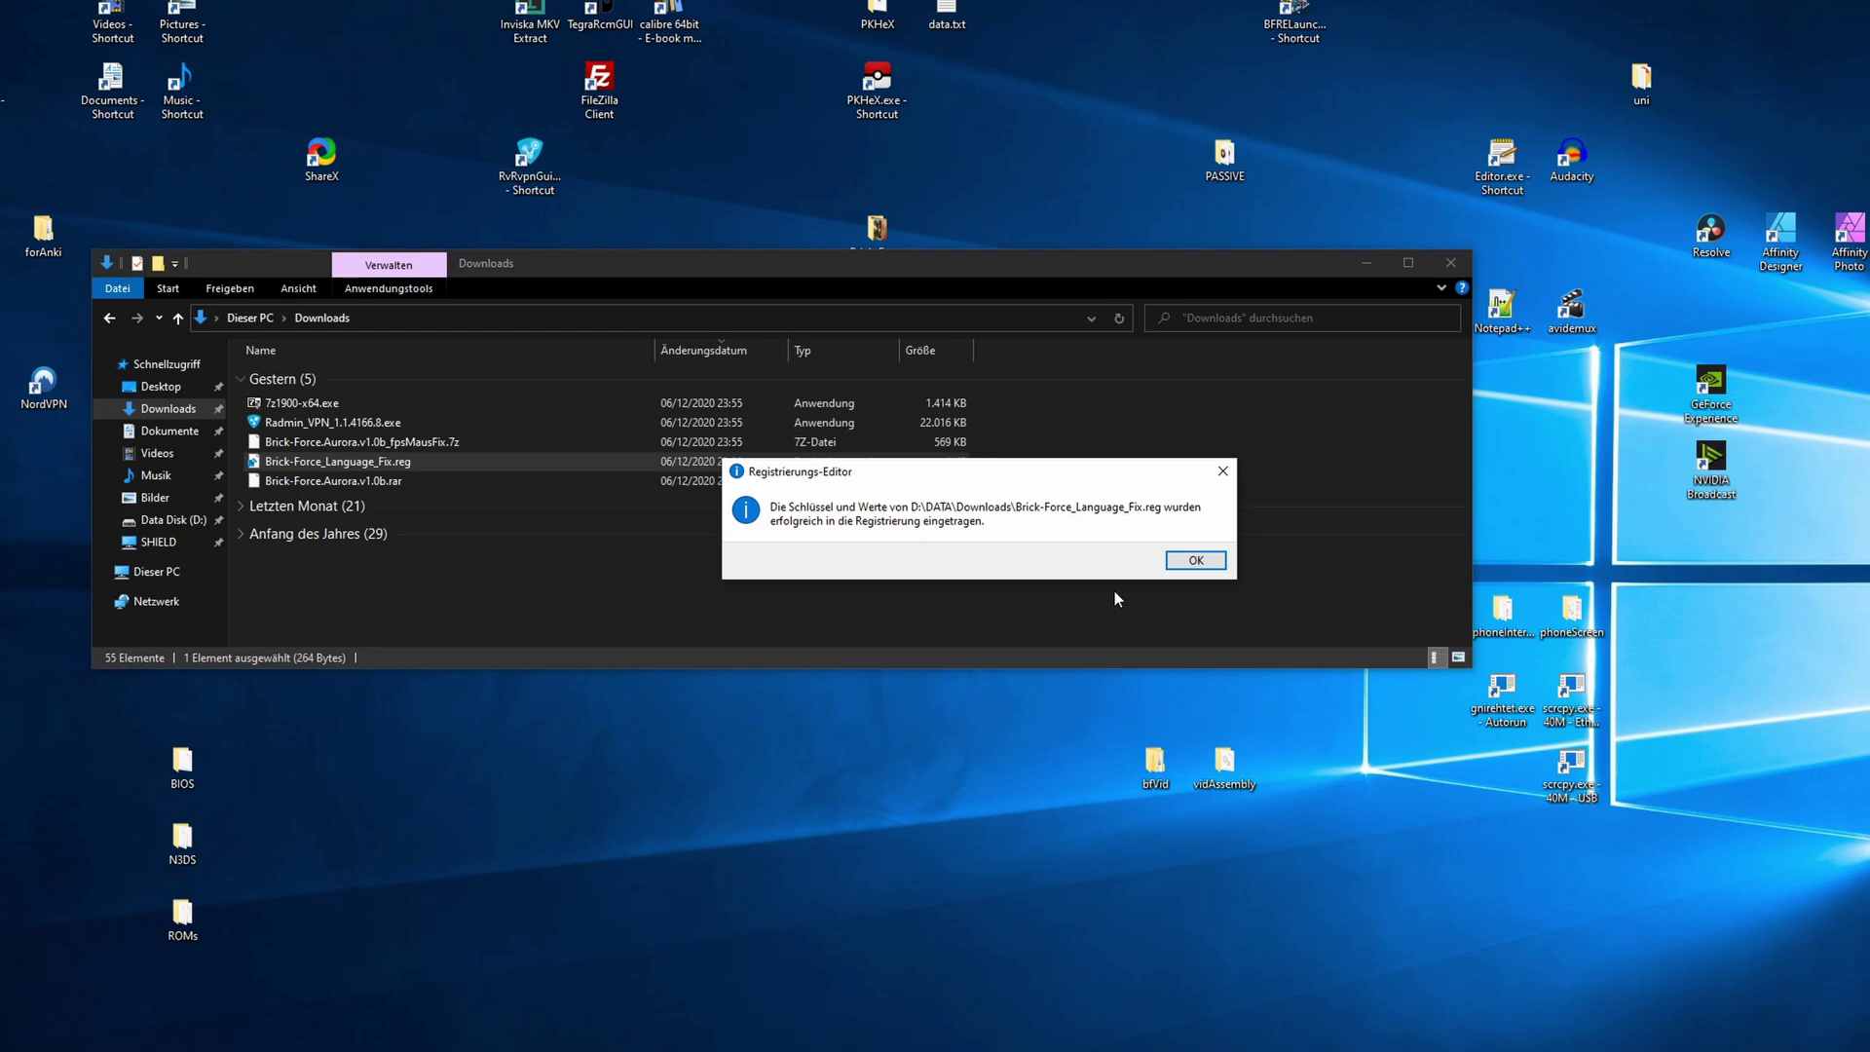
left_click(1190, 562)
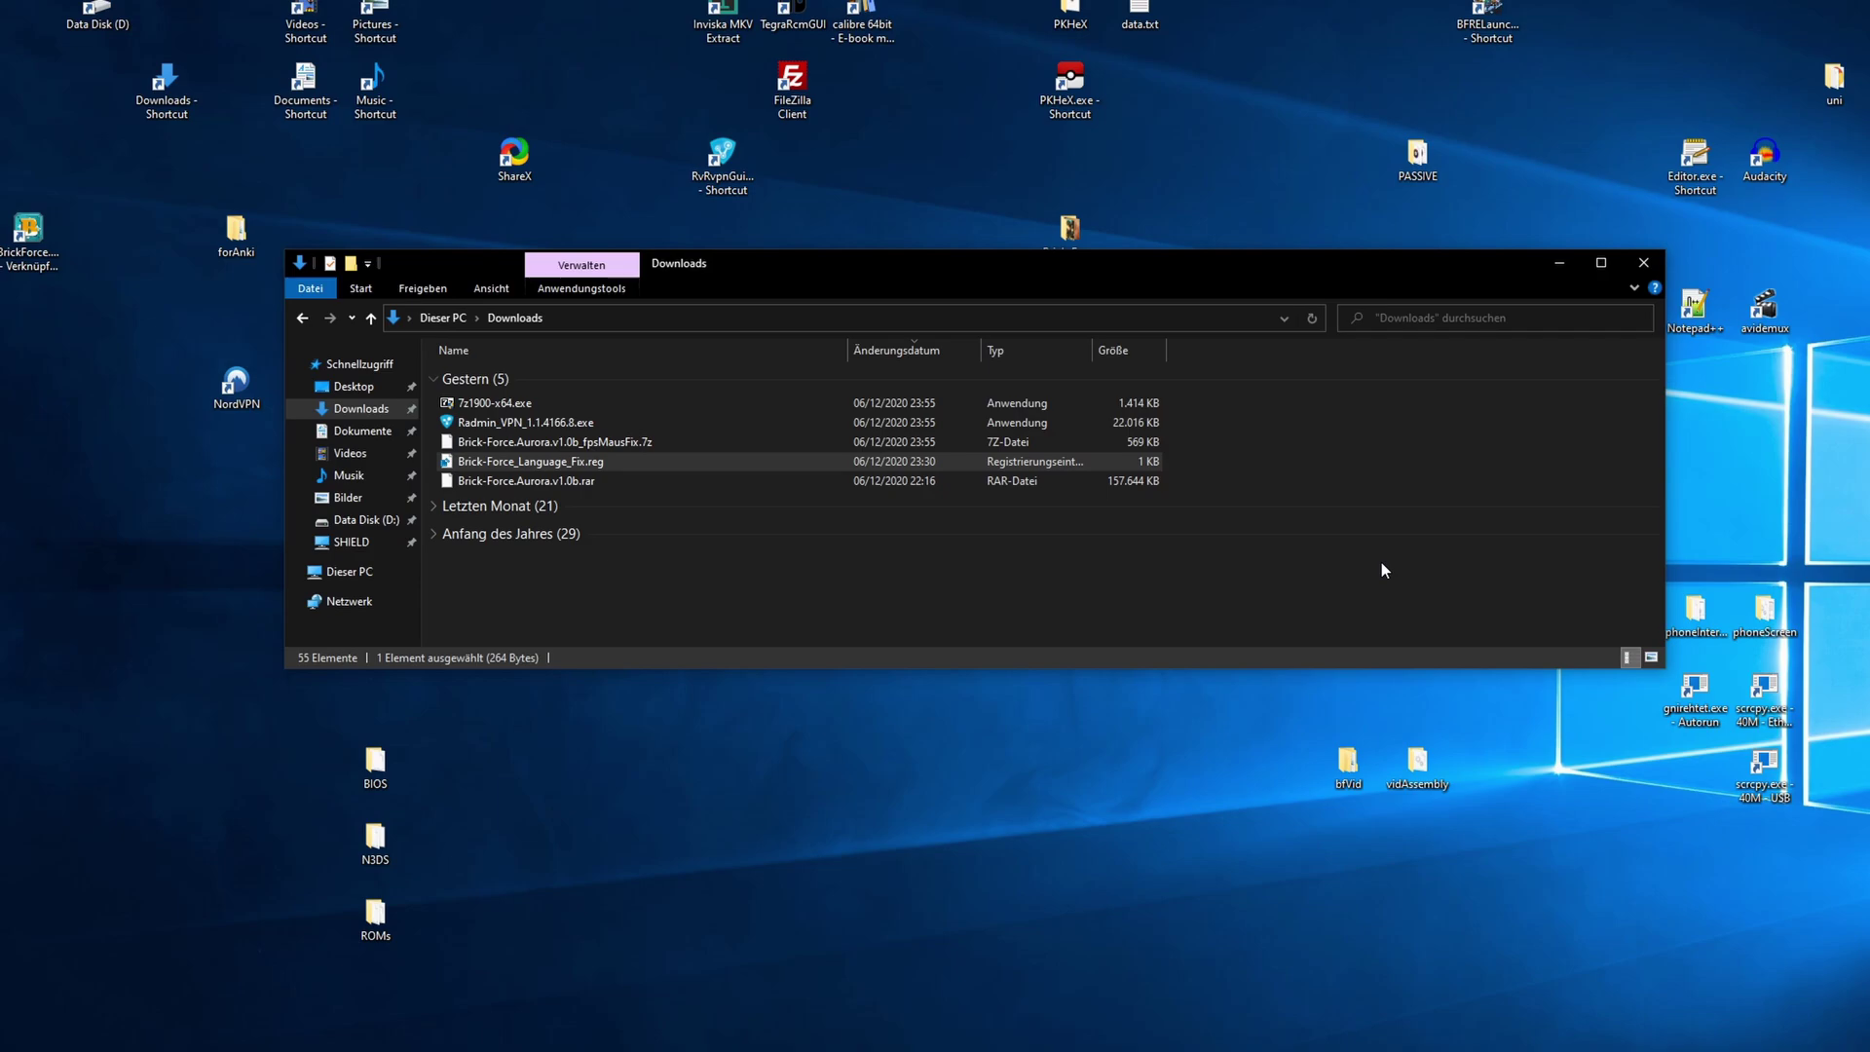
left_click(1575, 172)
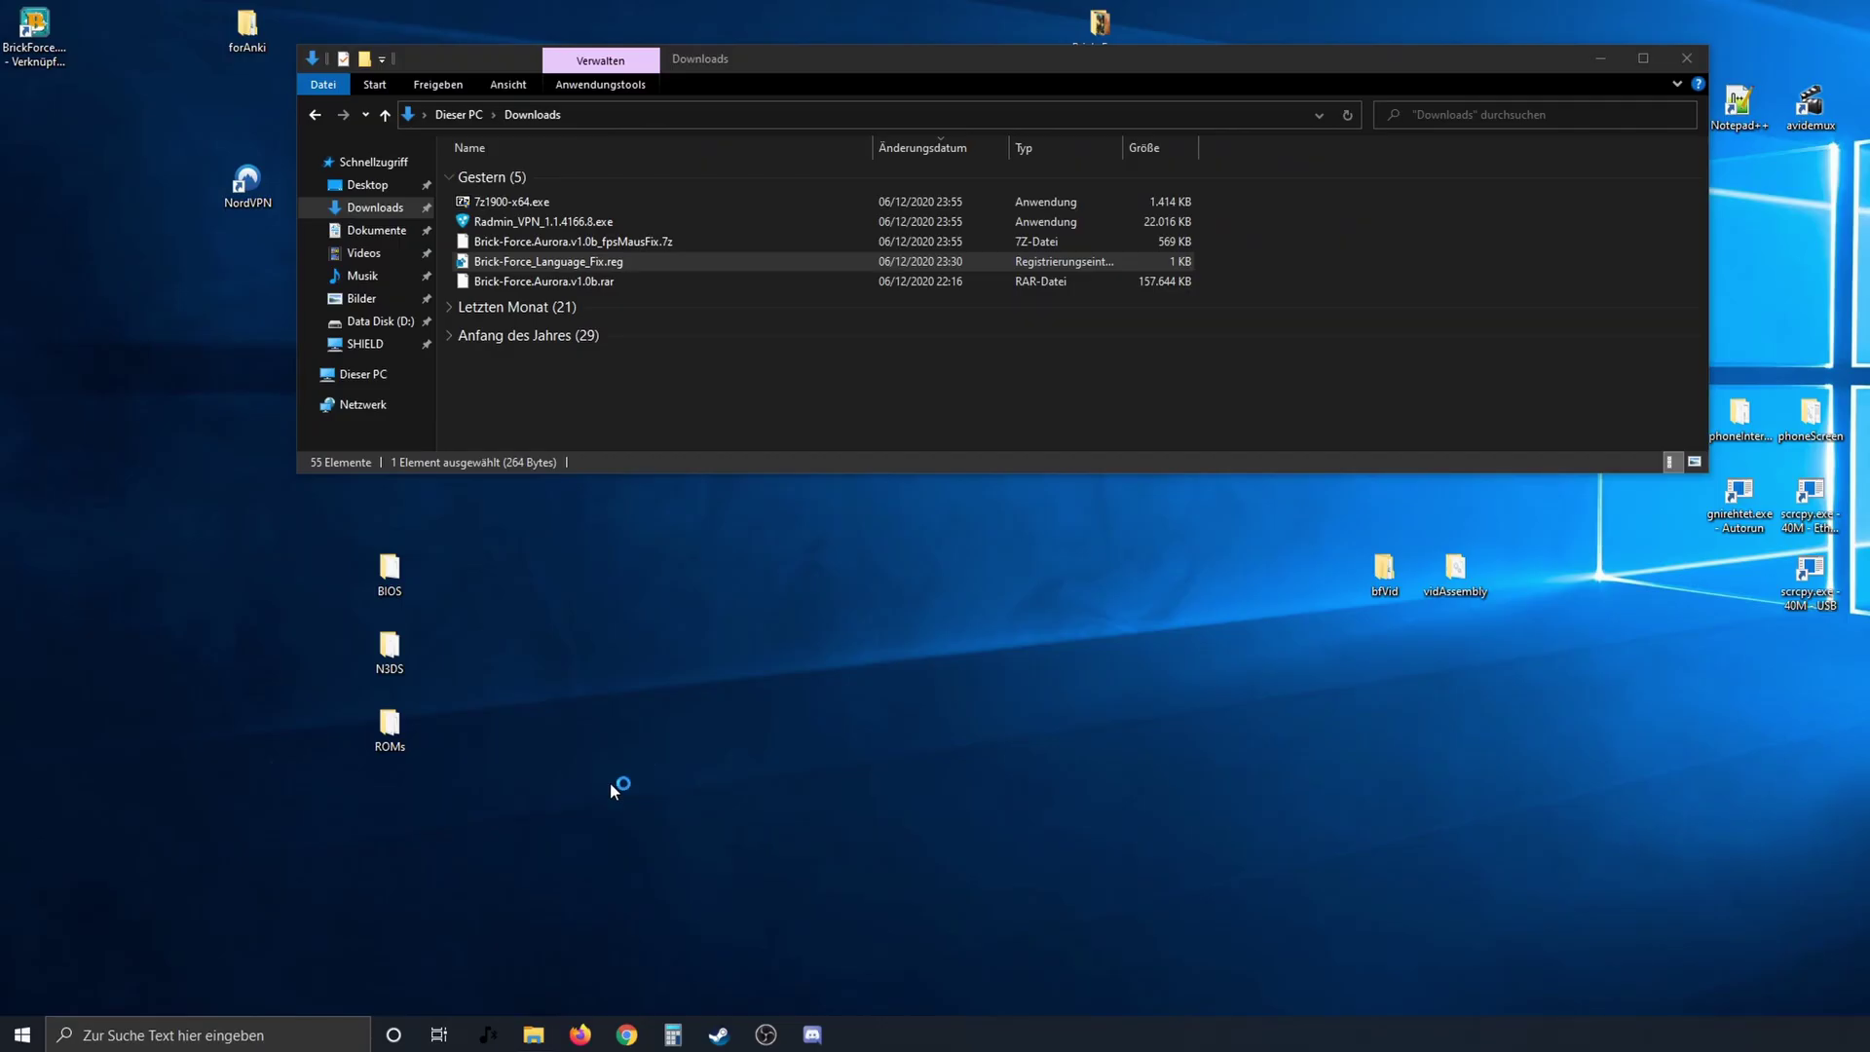
- Launch regedit and navigate to HKEY_CURRENT_USER\SOFTWARE\EXE Games\BrickForce
left_click(301, 1035)
type("regedit")
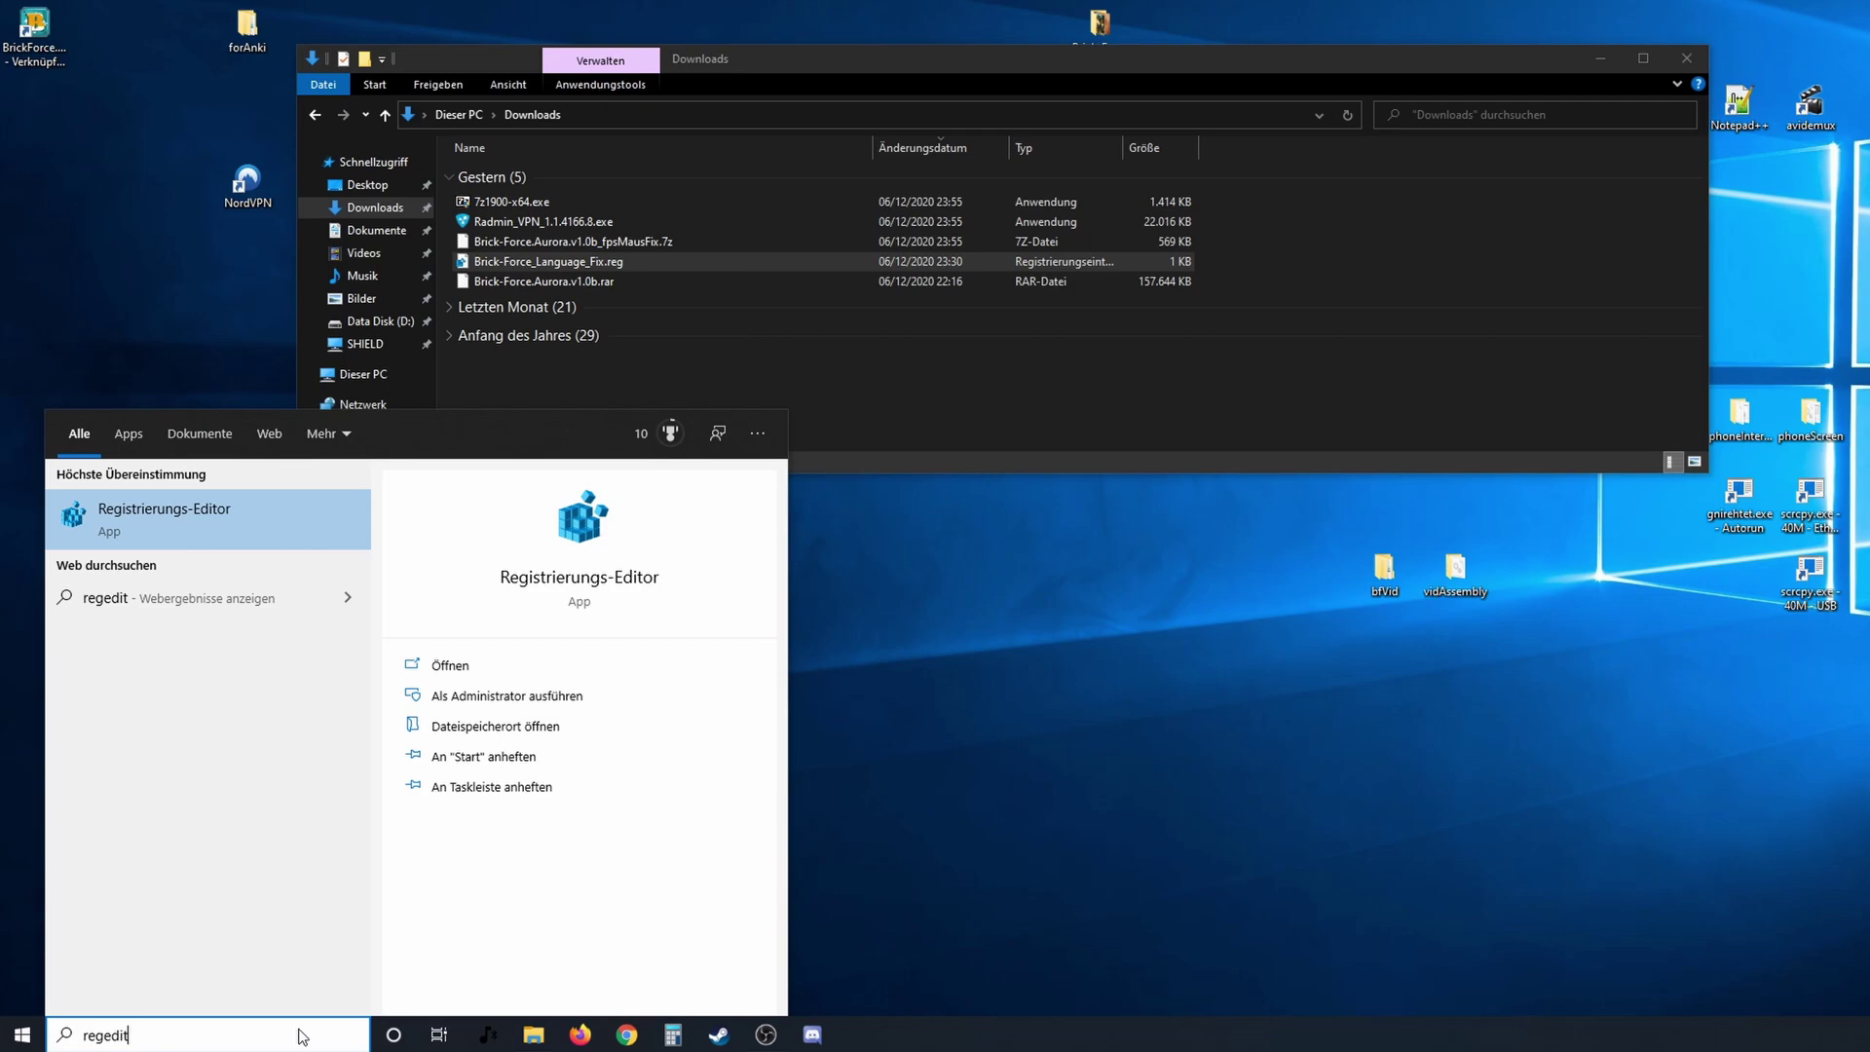
key("Return")
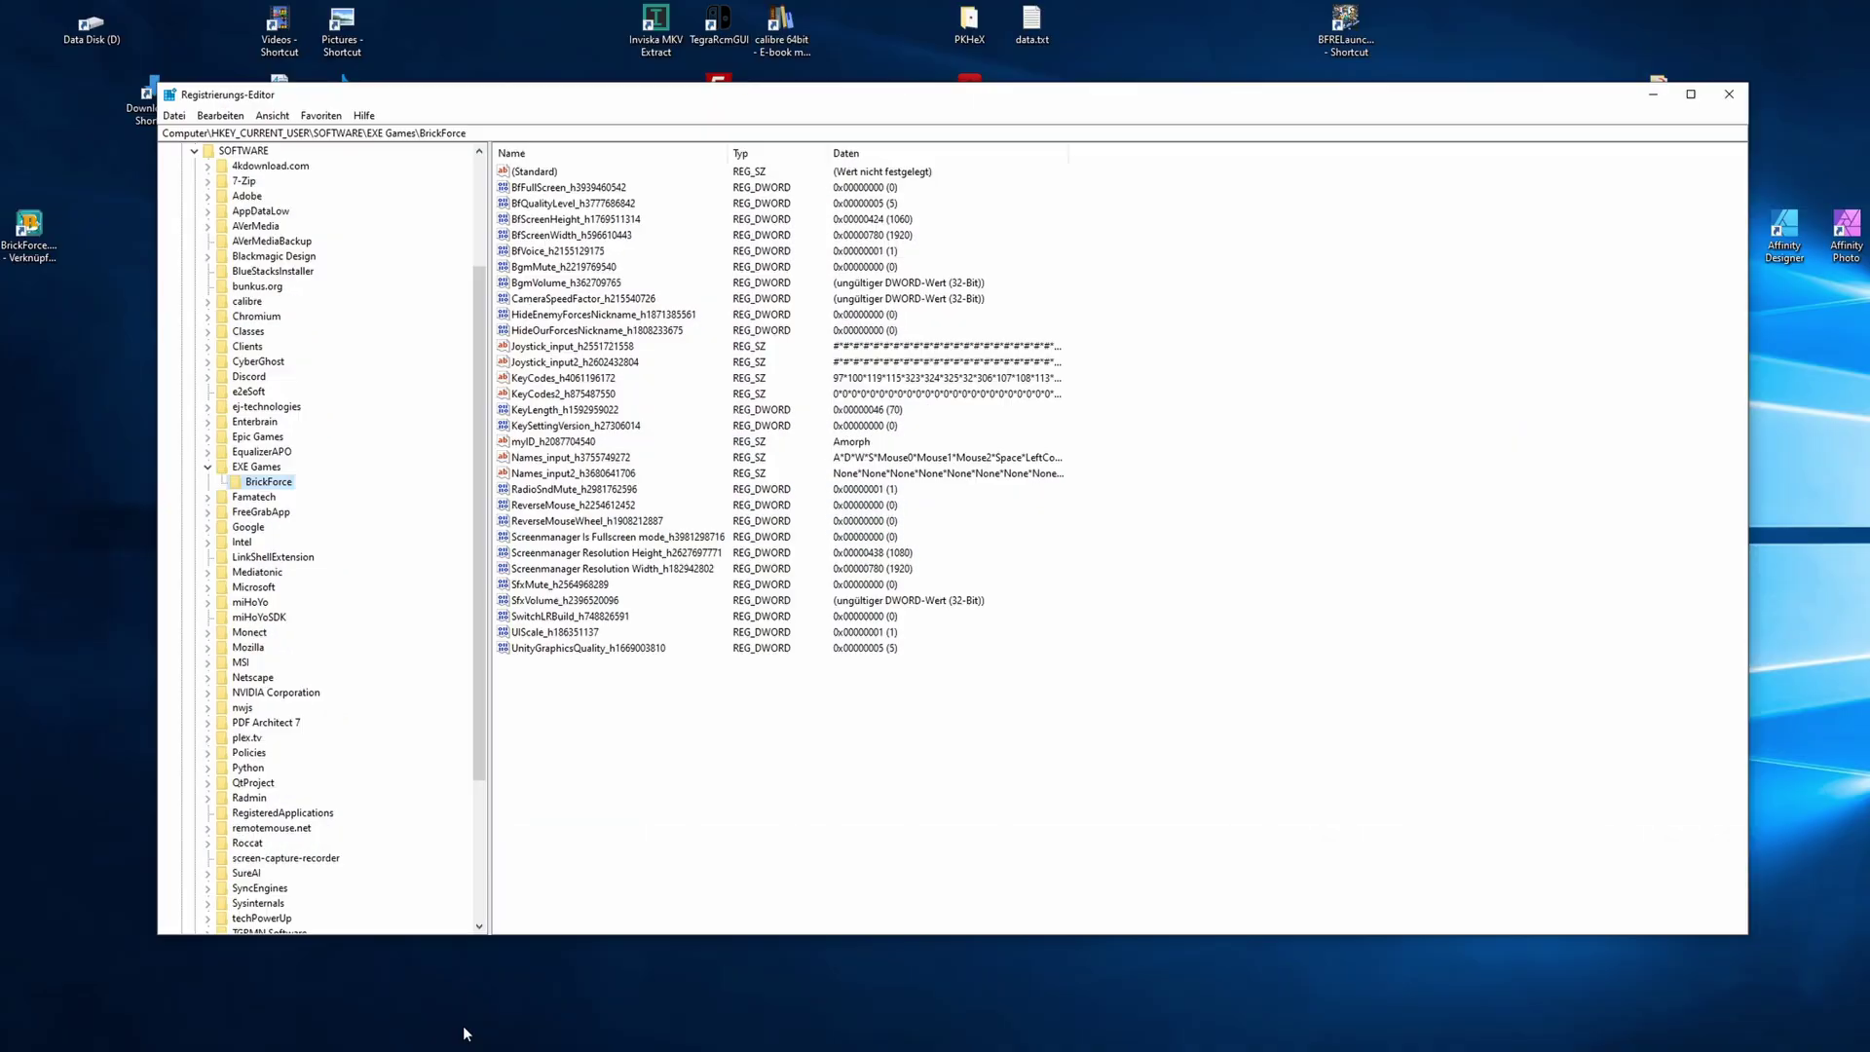
left_click(410, 135)
key("BackSpace")
key("ctrl+z")
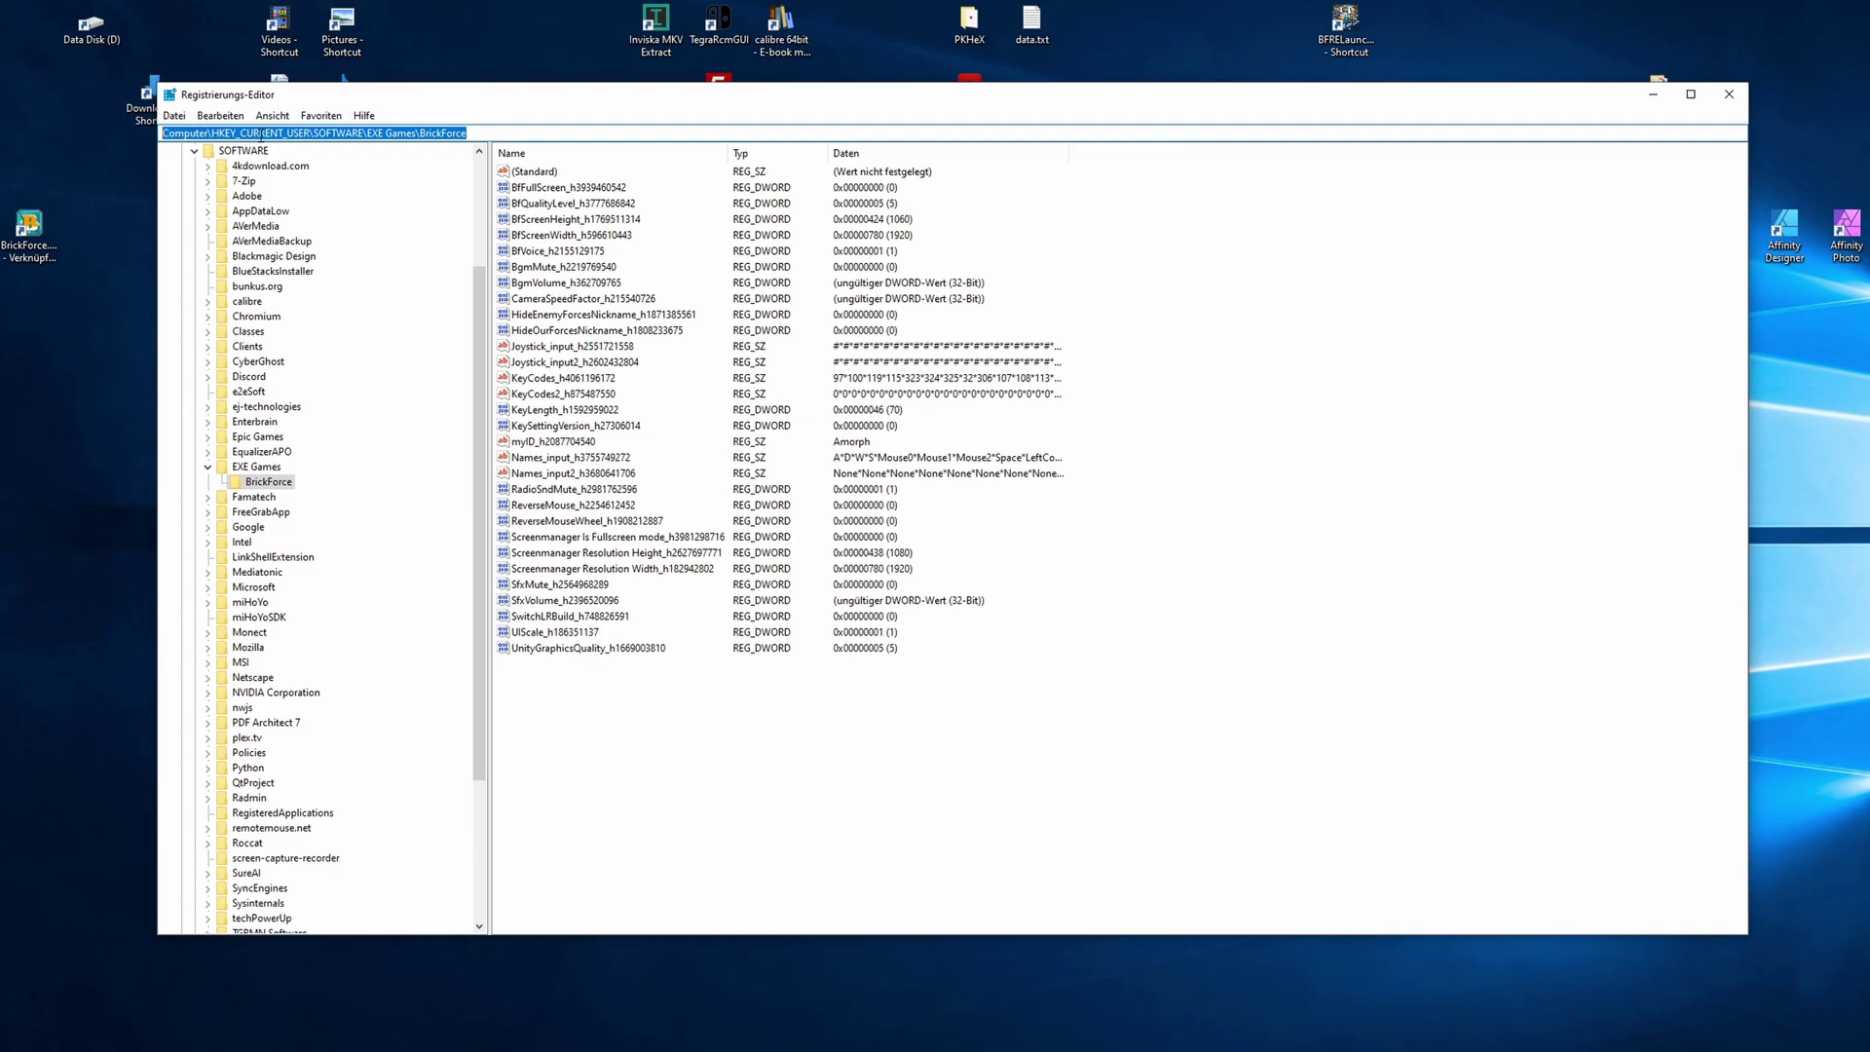
left_click(649, 719)
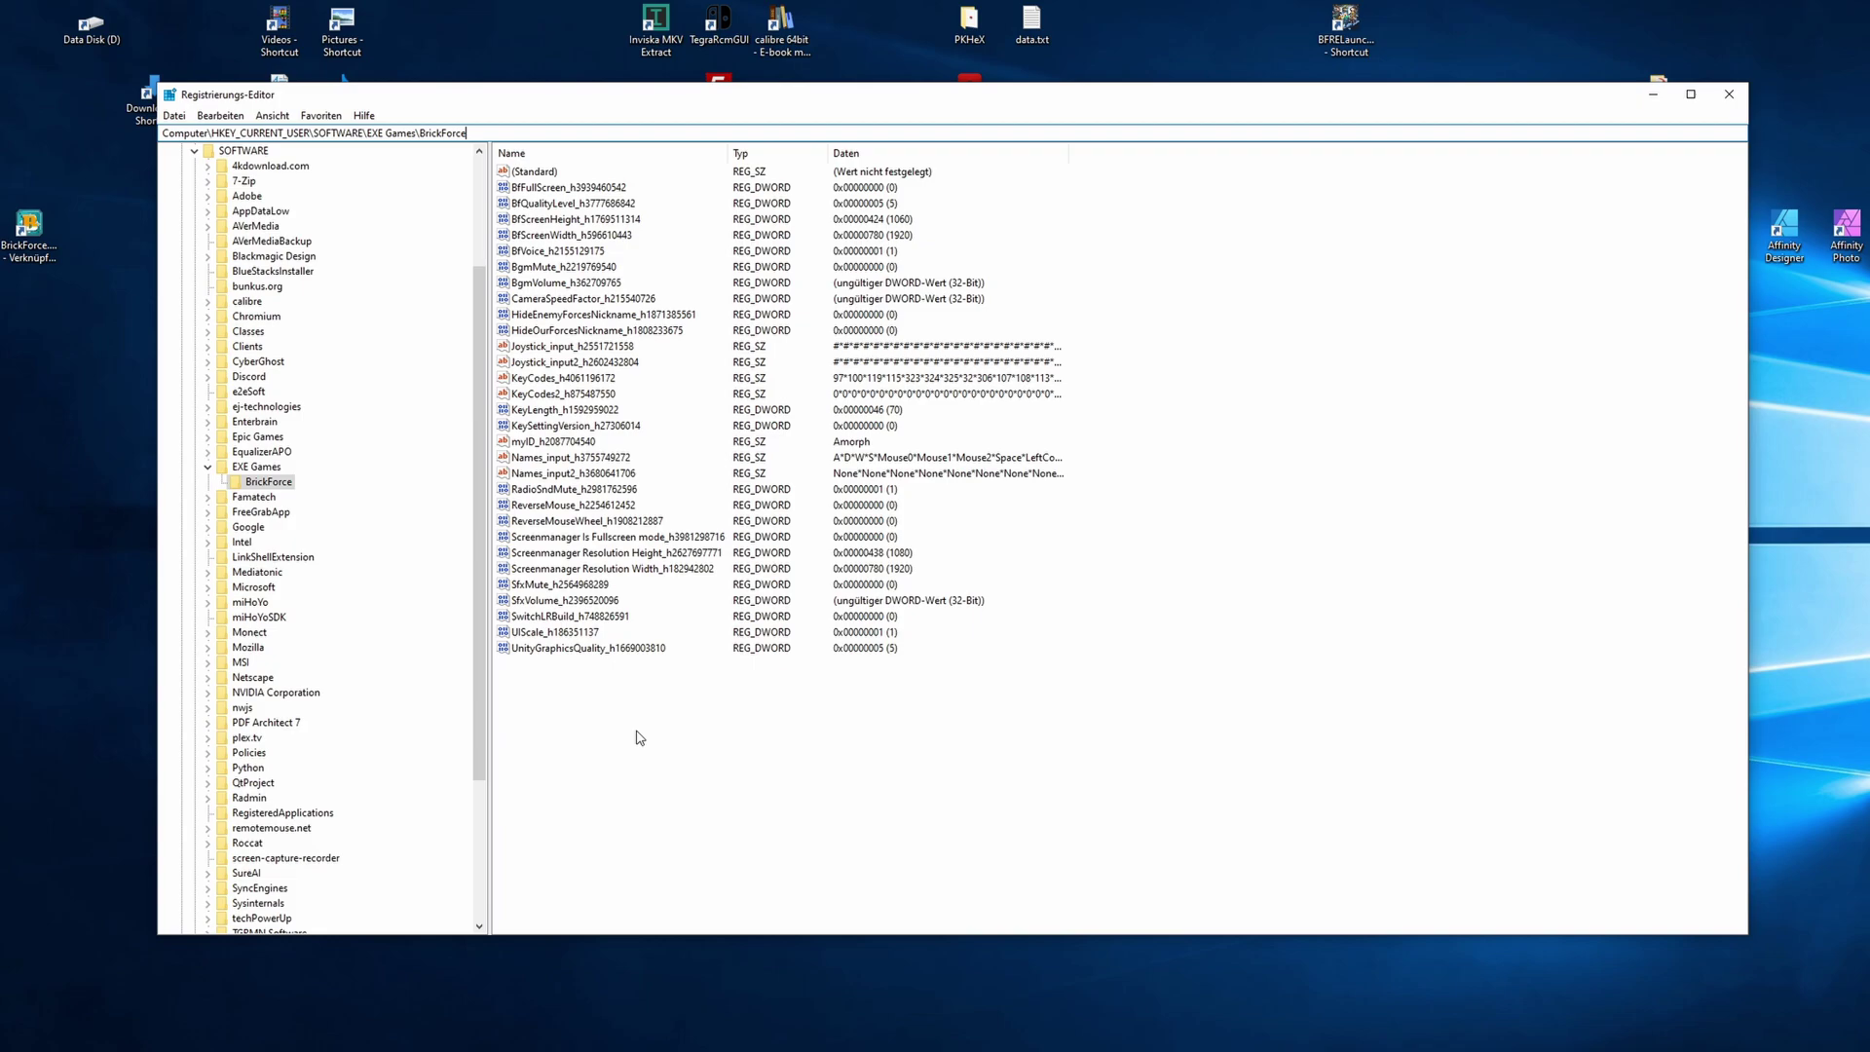
- Check BfFullScreen among the BrickForce values, leaving it at 0
left_click(595, 190)
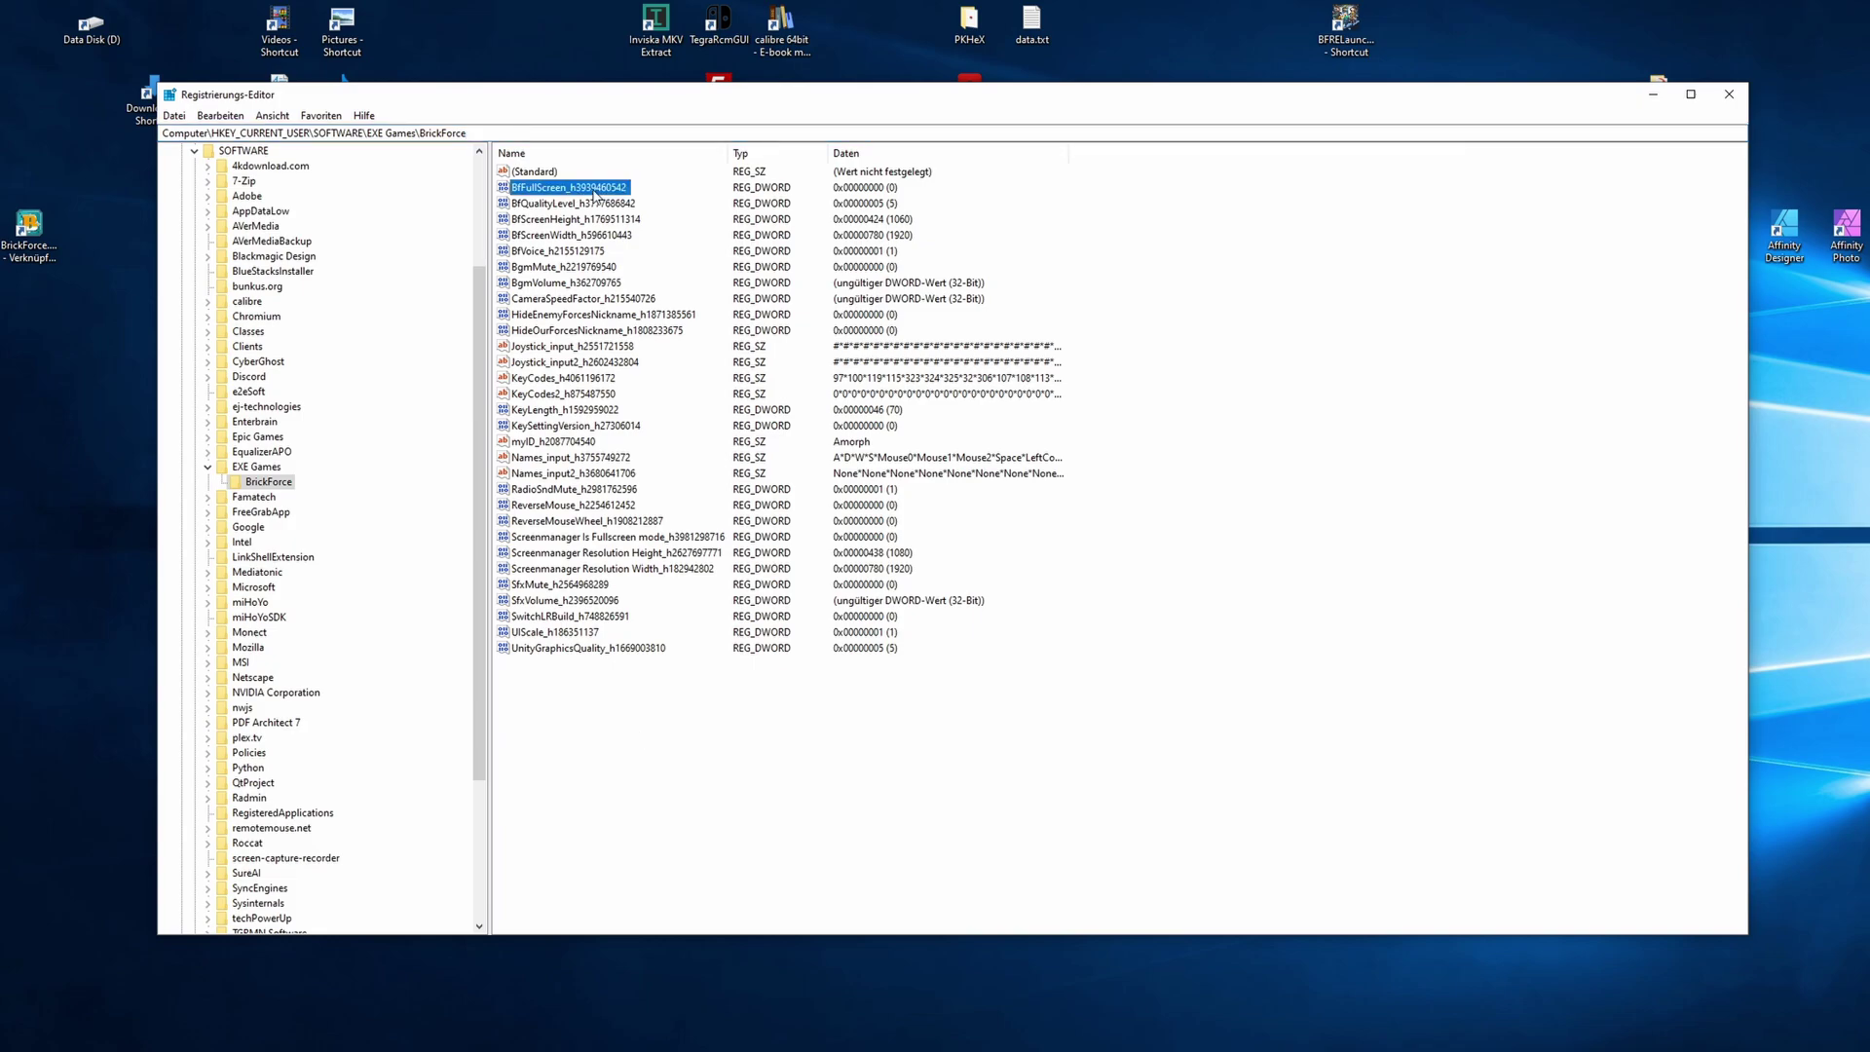
left_click(598, 205)
left_click(606, 222)
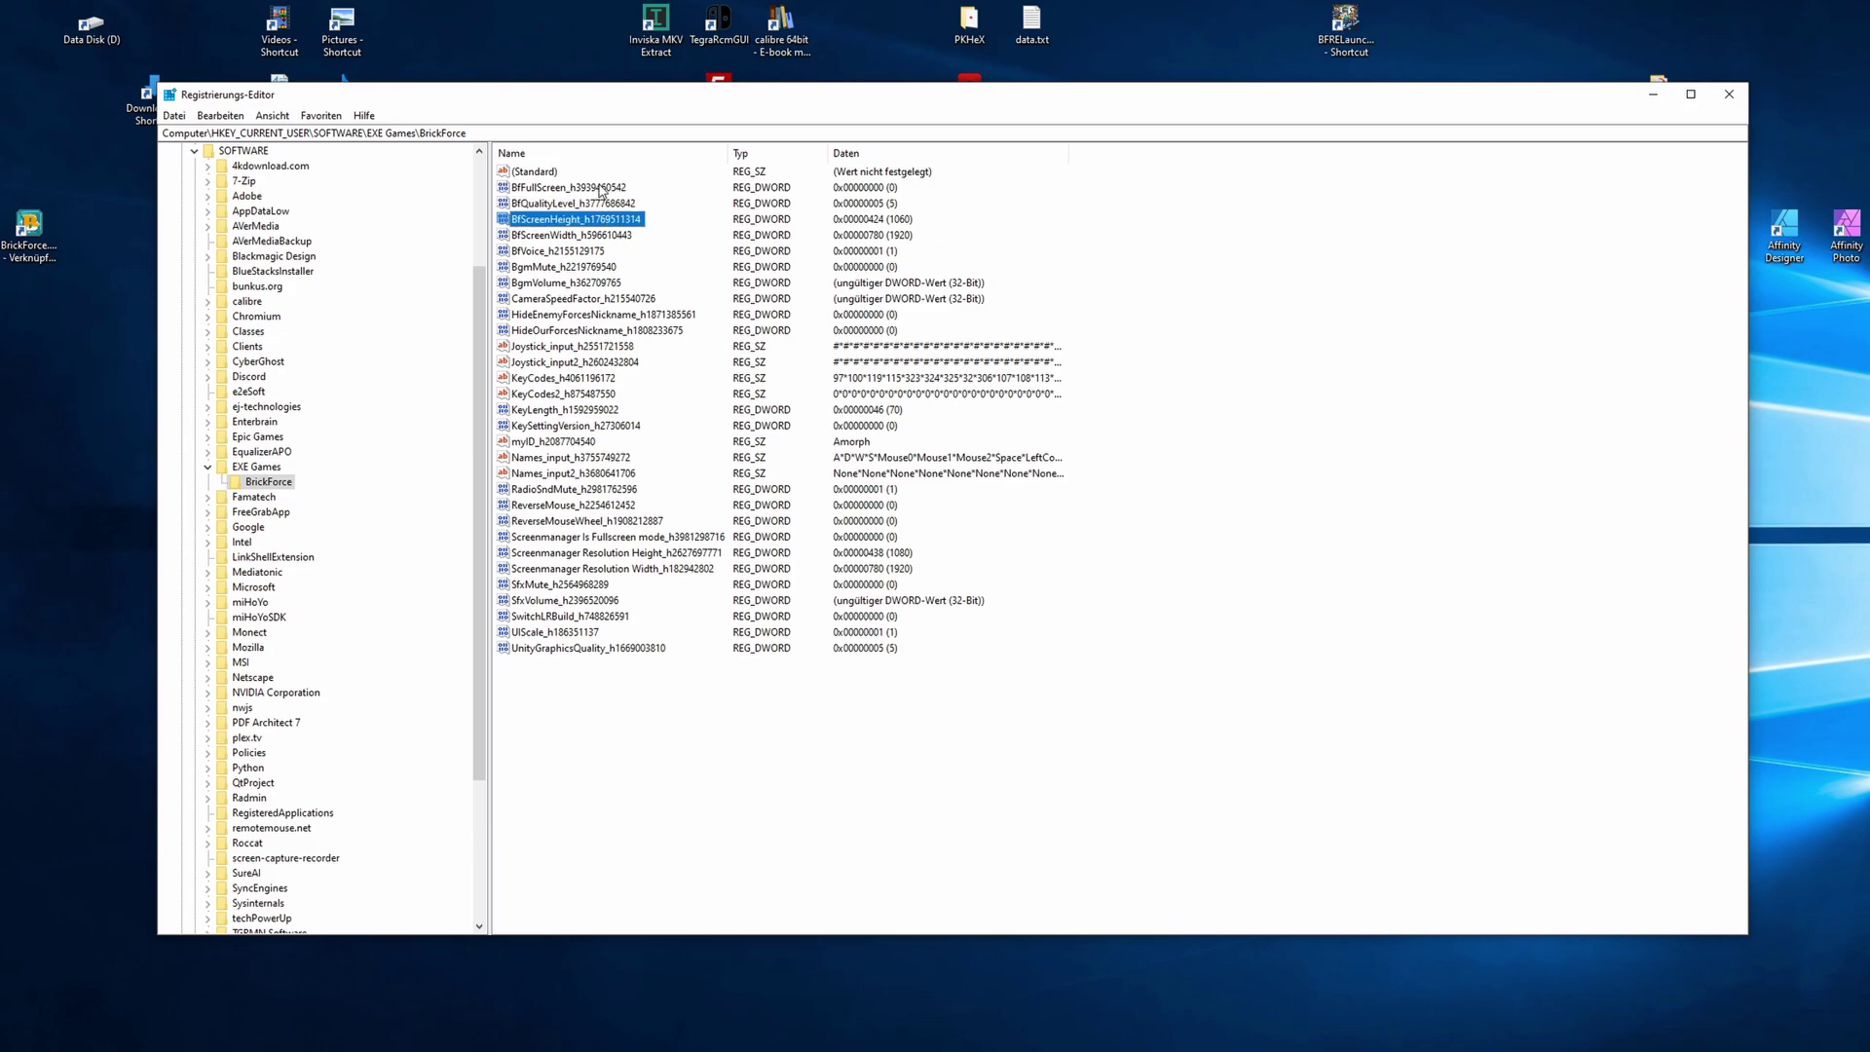
double_click(601, 190)
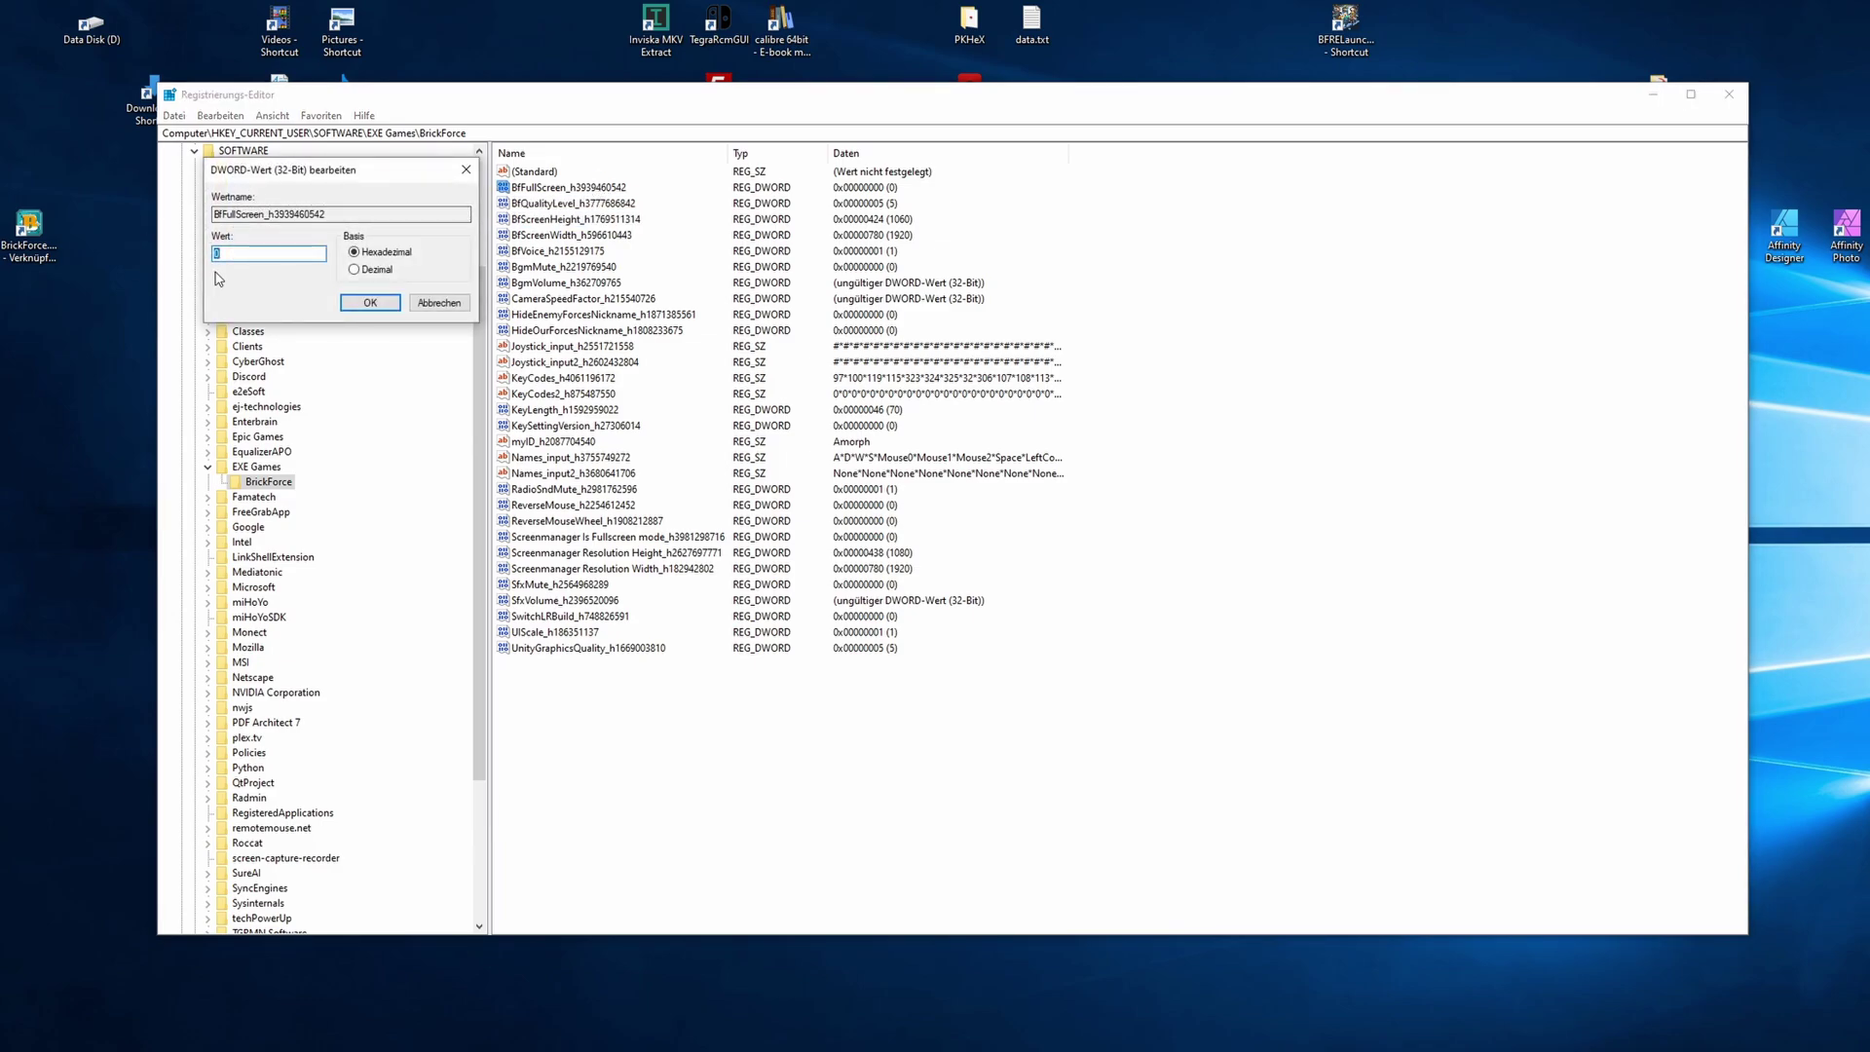
left_click(370, 303)
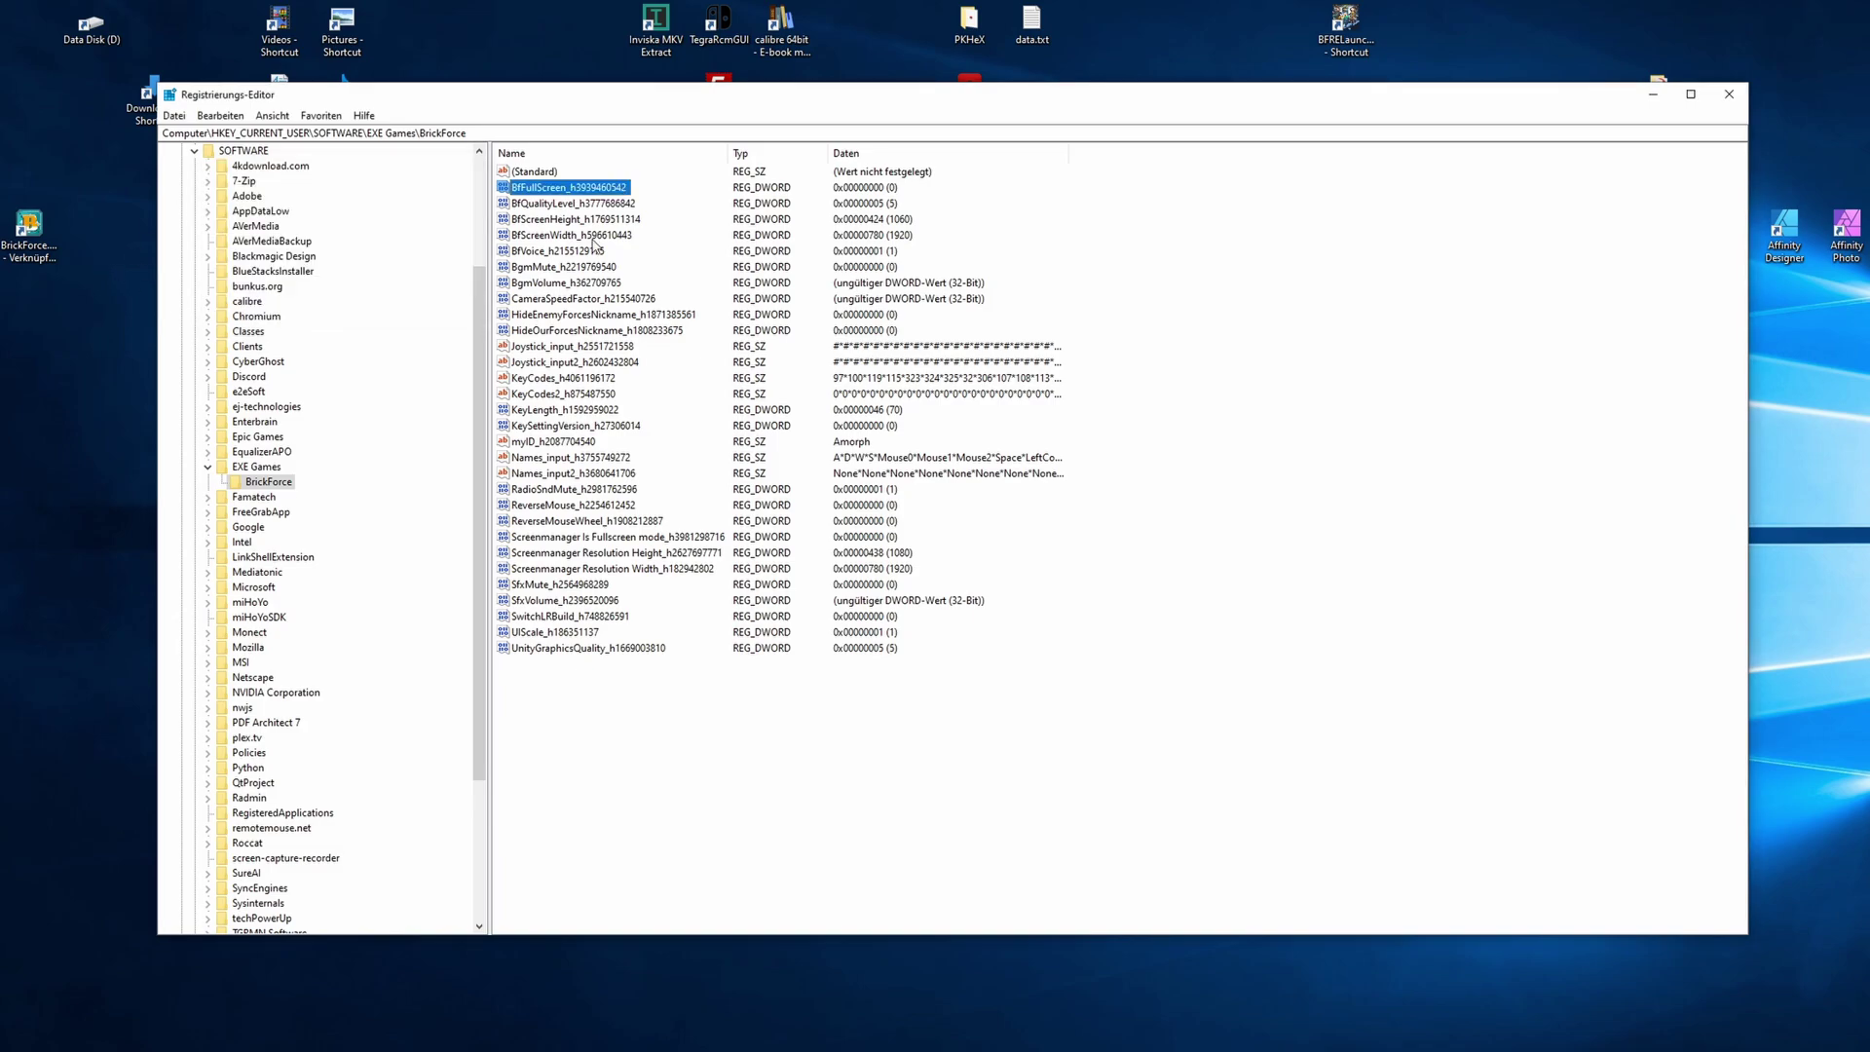
- Read BfScreenHeight (1060, decimal) and BfScreenWidth (1920) without changing them
double_click(590, 222)
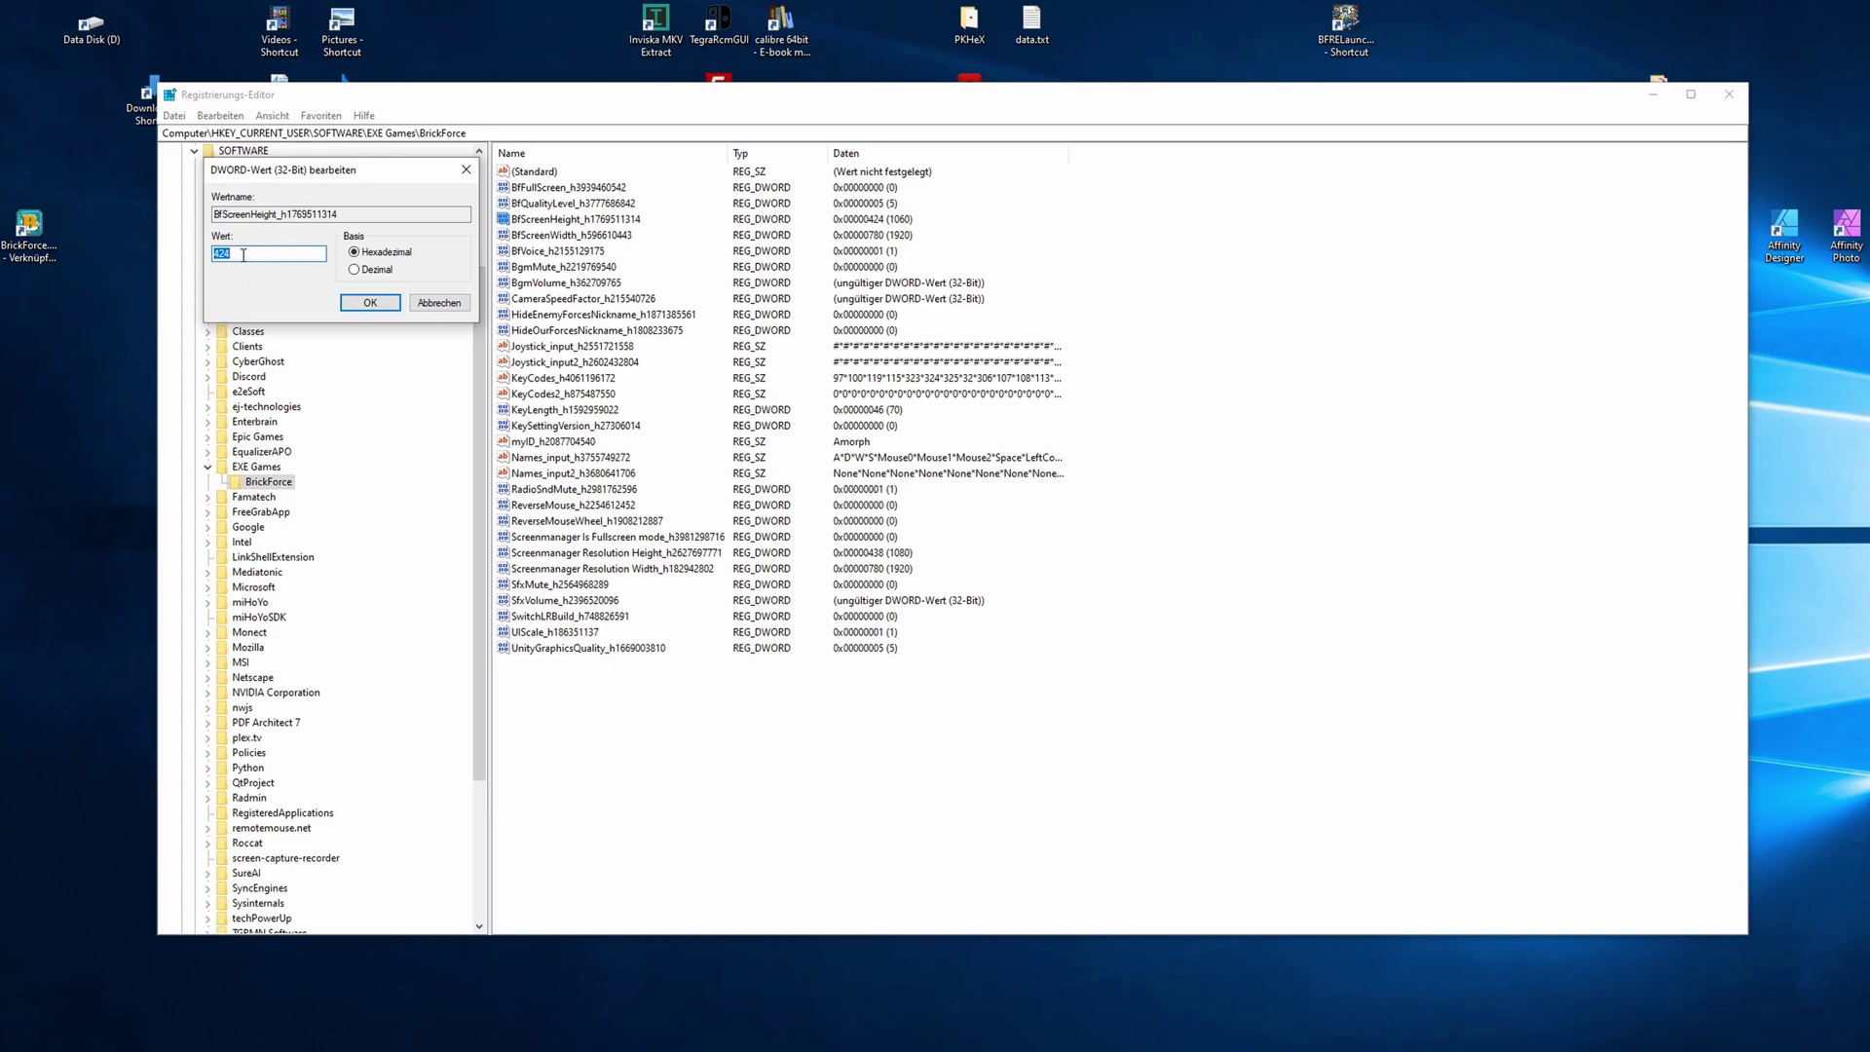
left_click(355, 271)
key("Return")
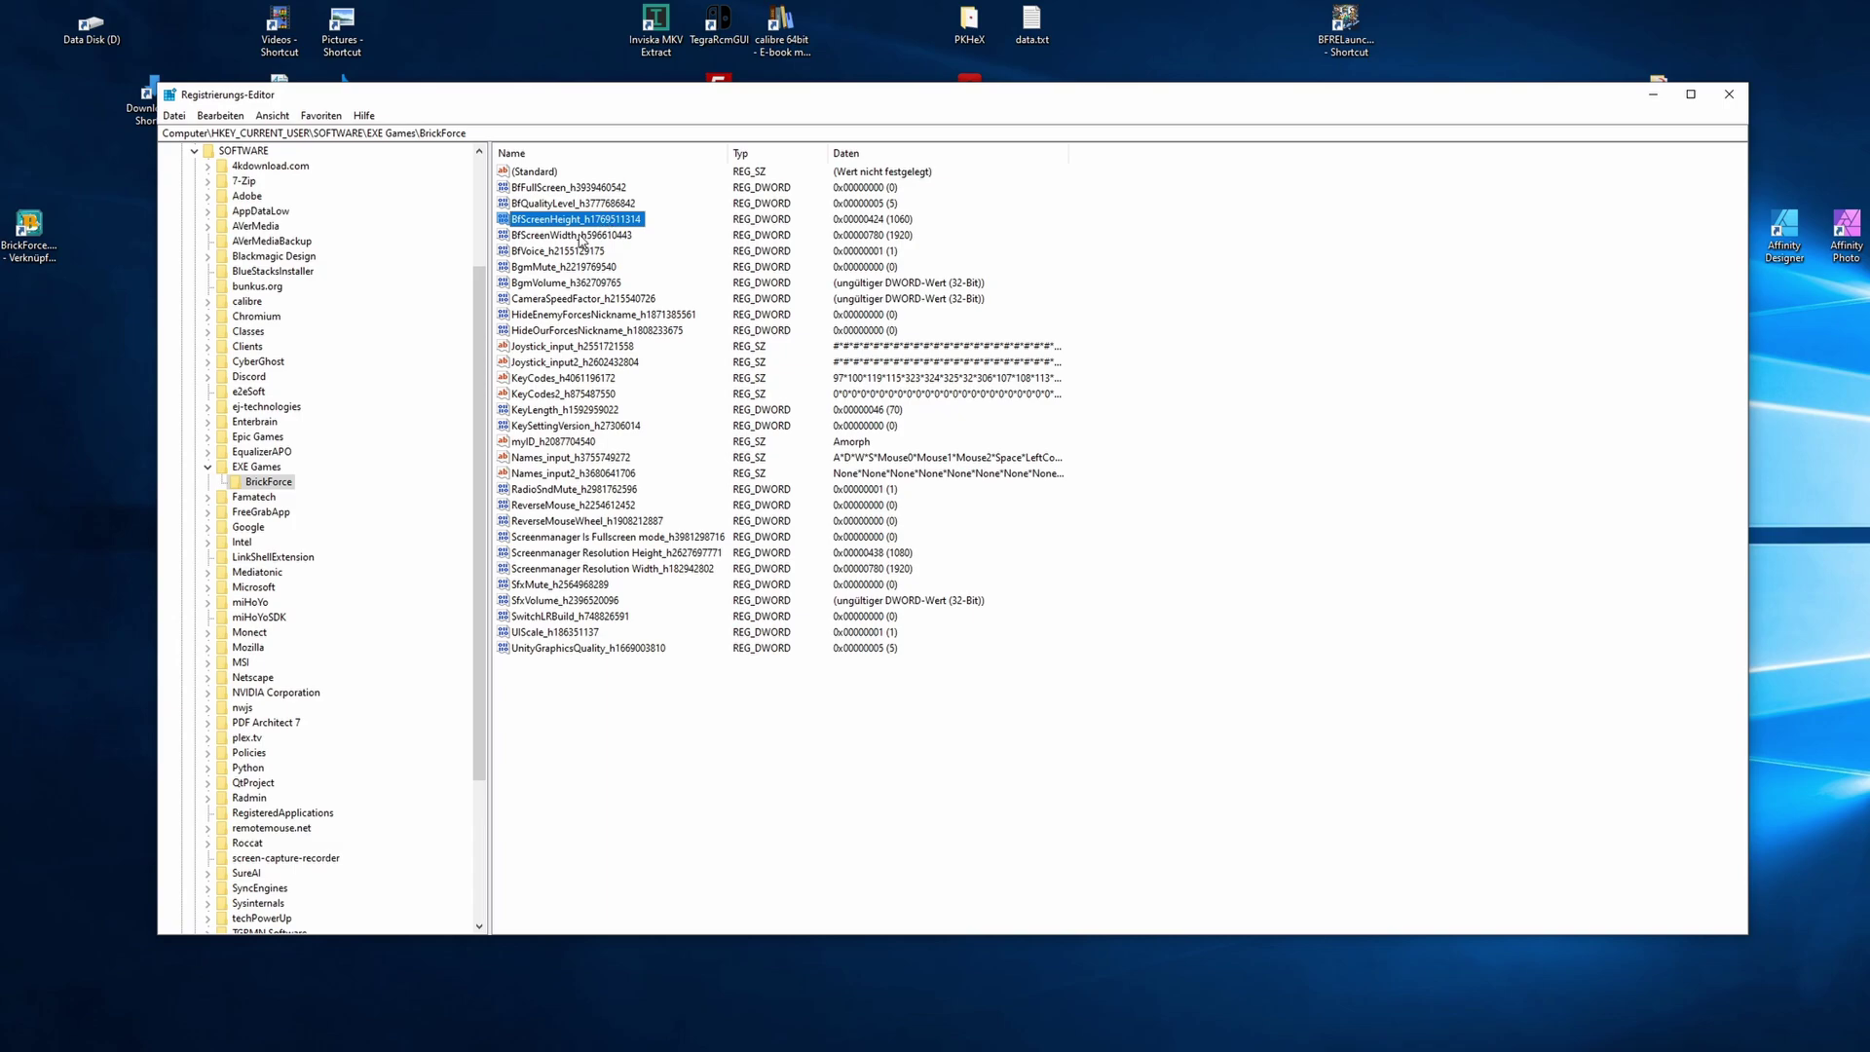
double_click(580, 236)
key("Return")
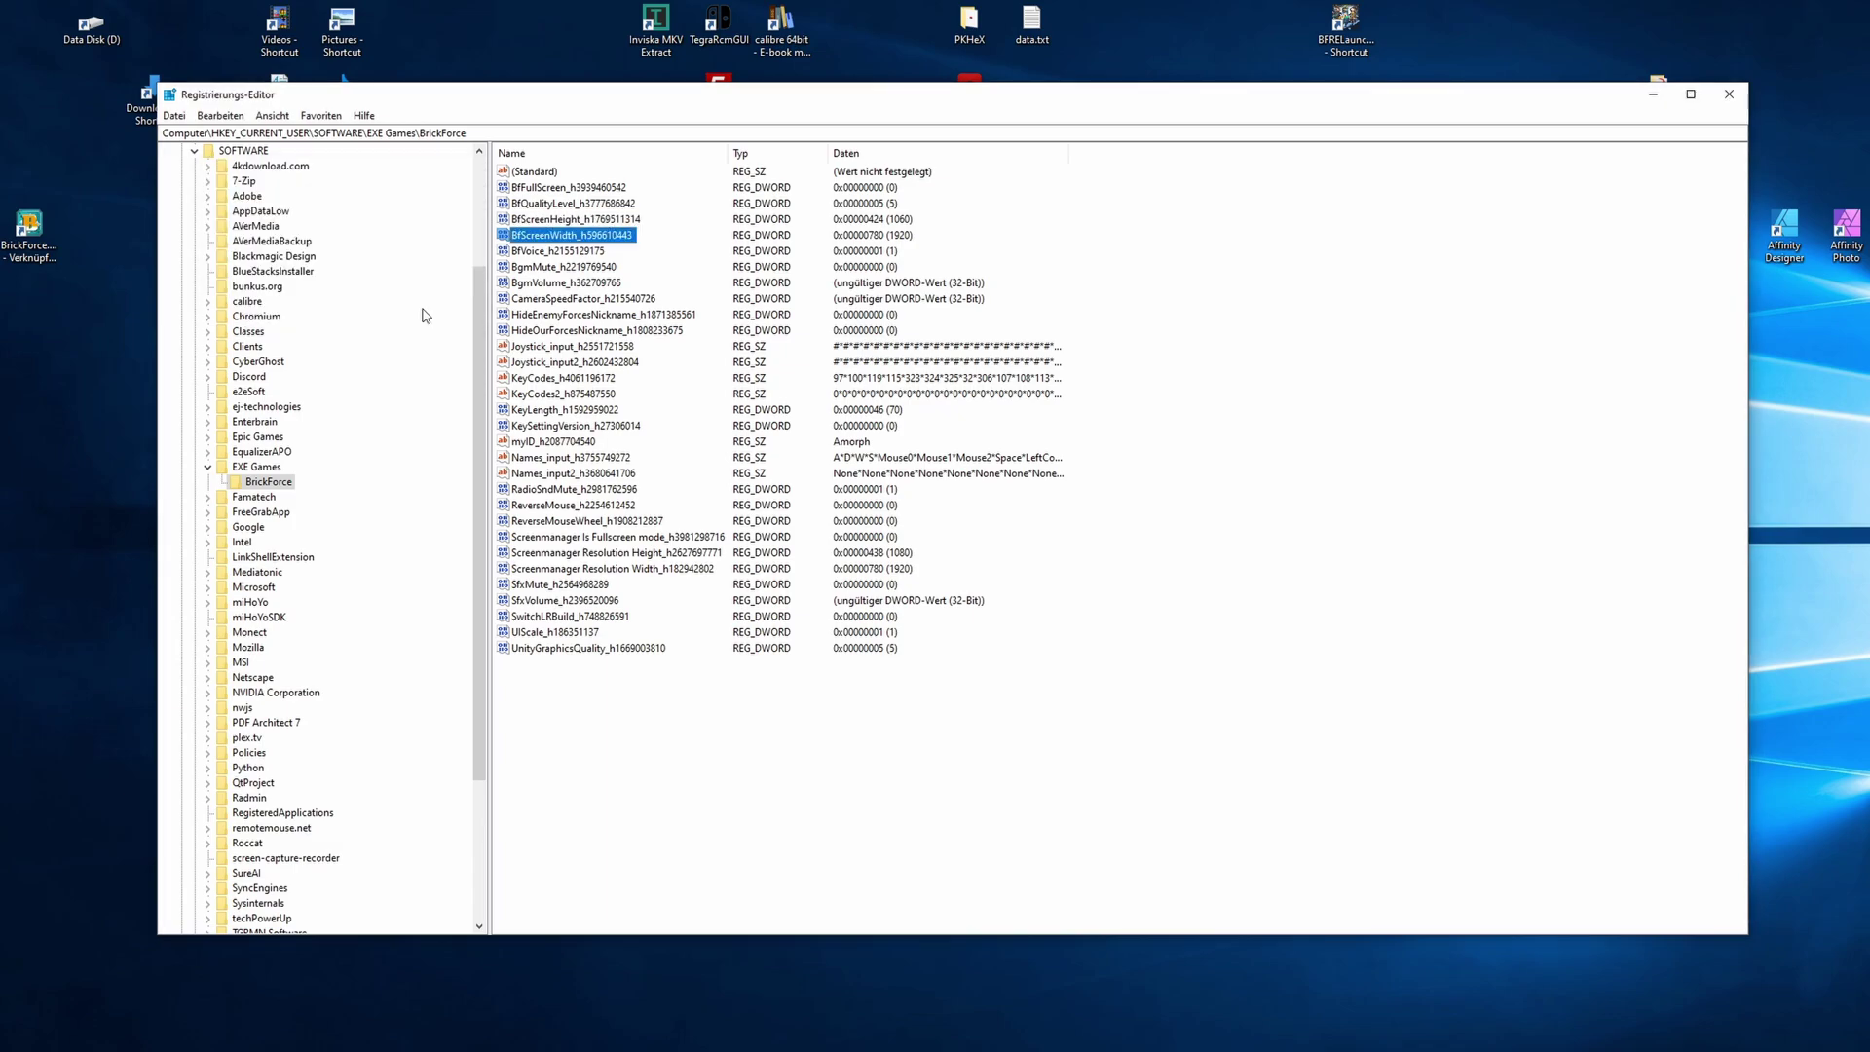
left_click(552, 253)
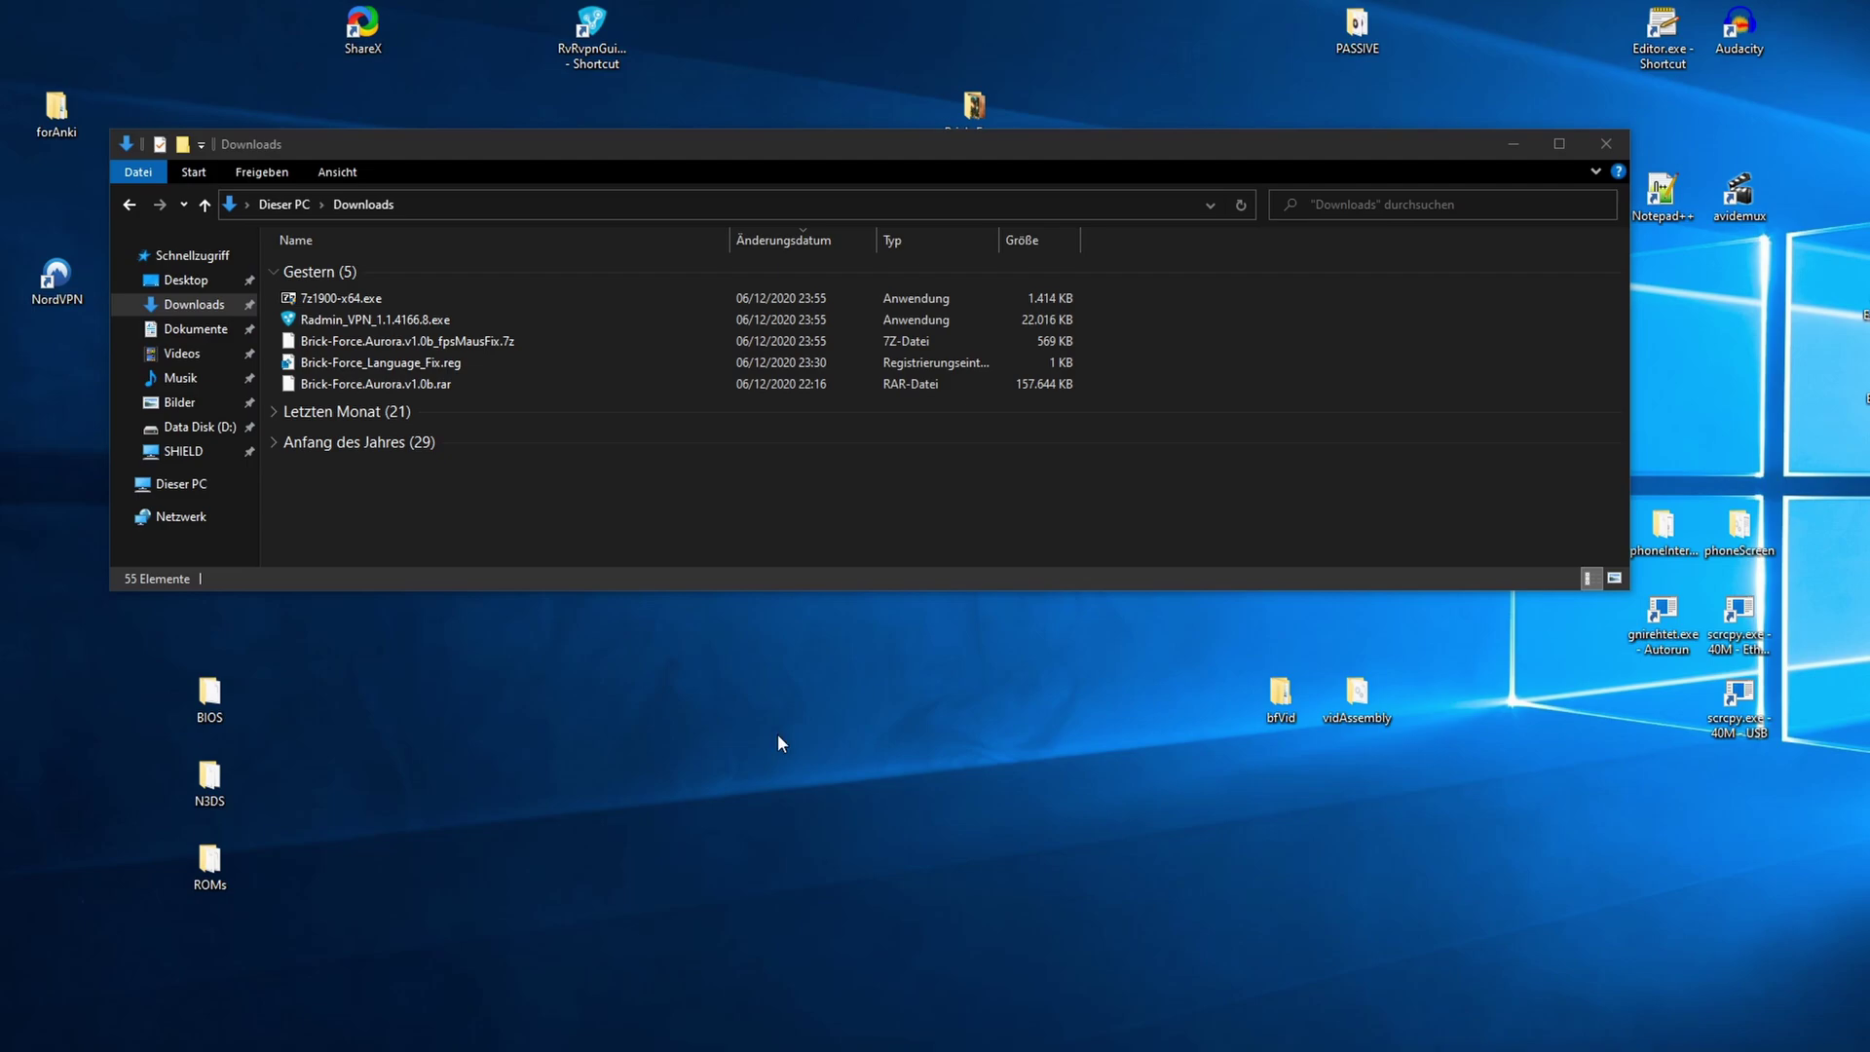
- Run Radmin_VPN_1.1.4166.8.exe from Downloads, keeping English as the setup language
double_click(399, 319)
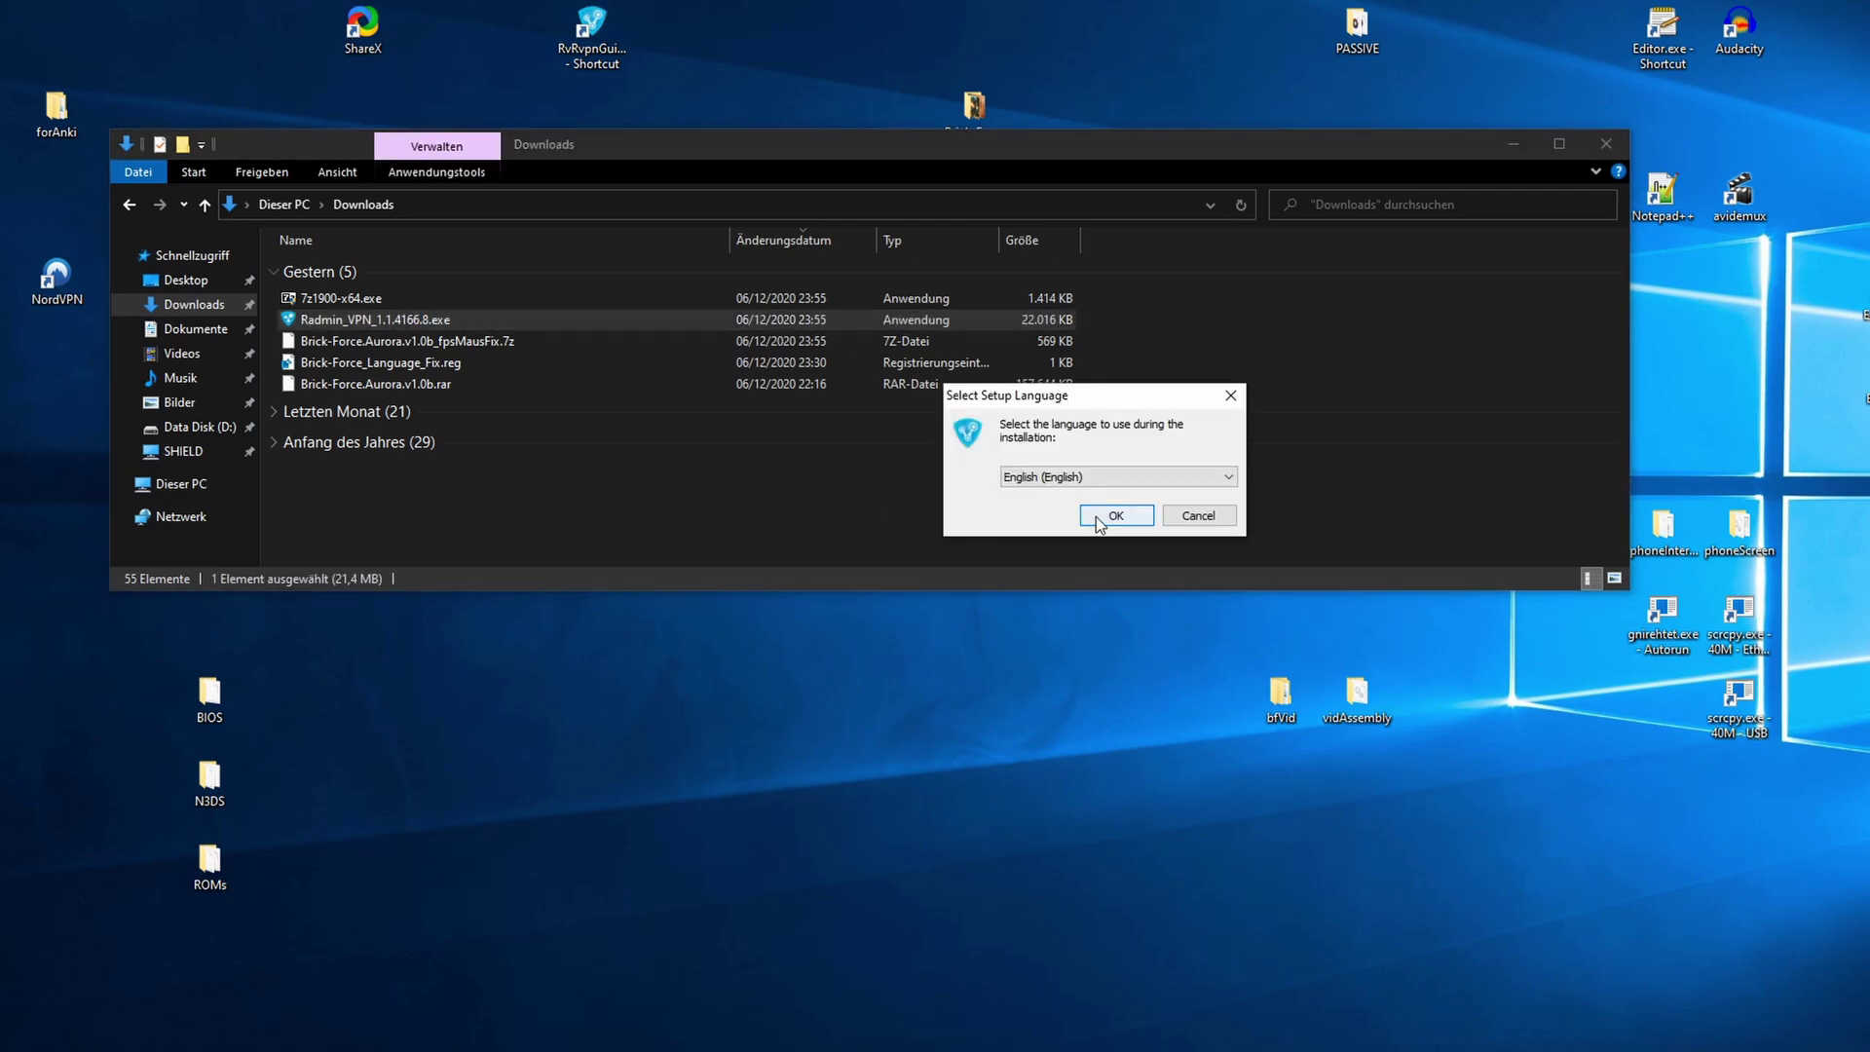
left_click(1102, 519)
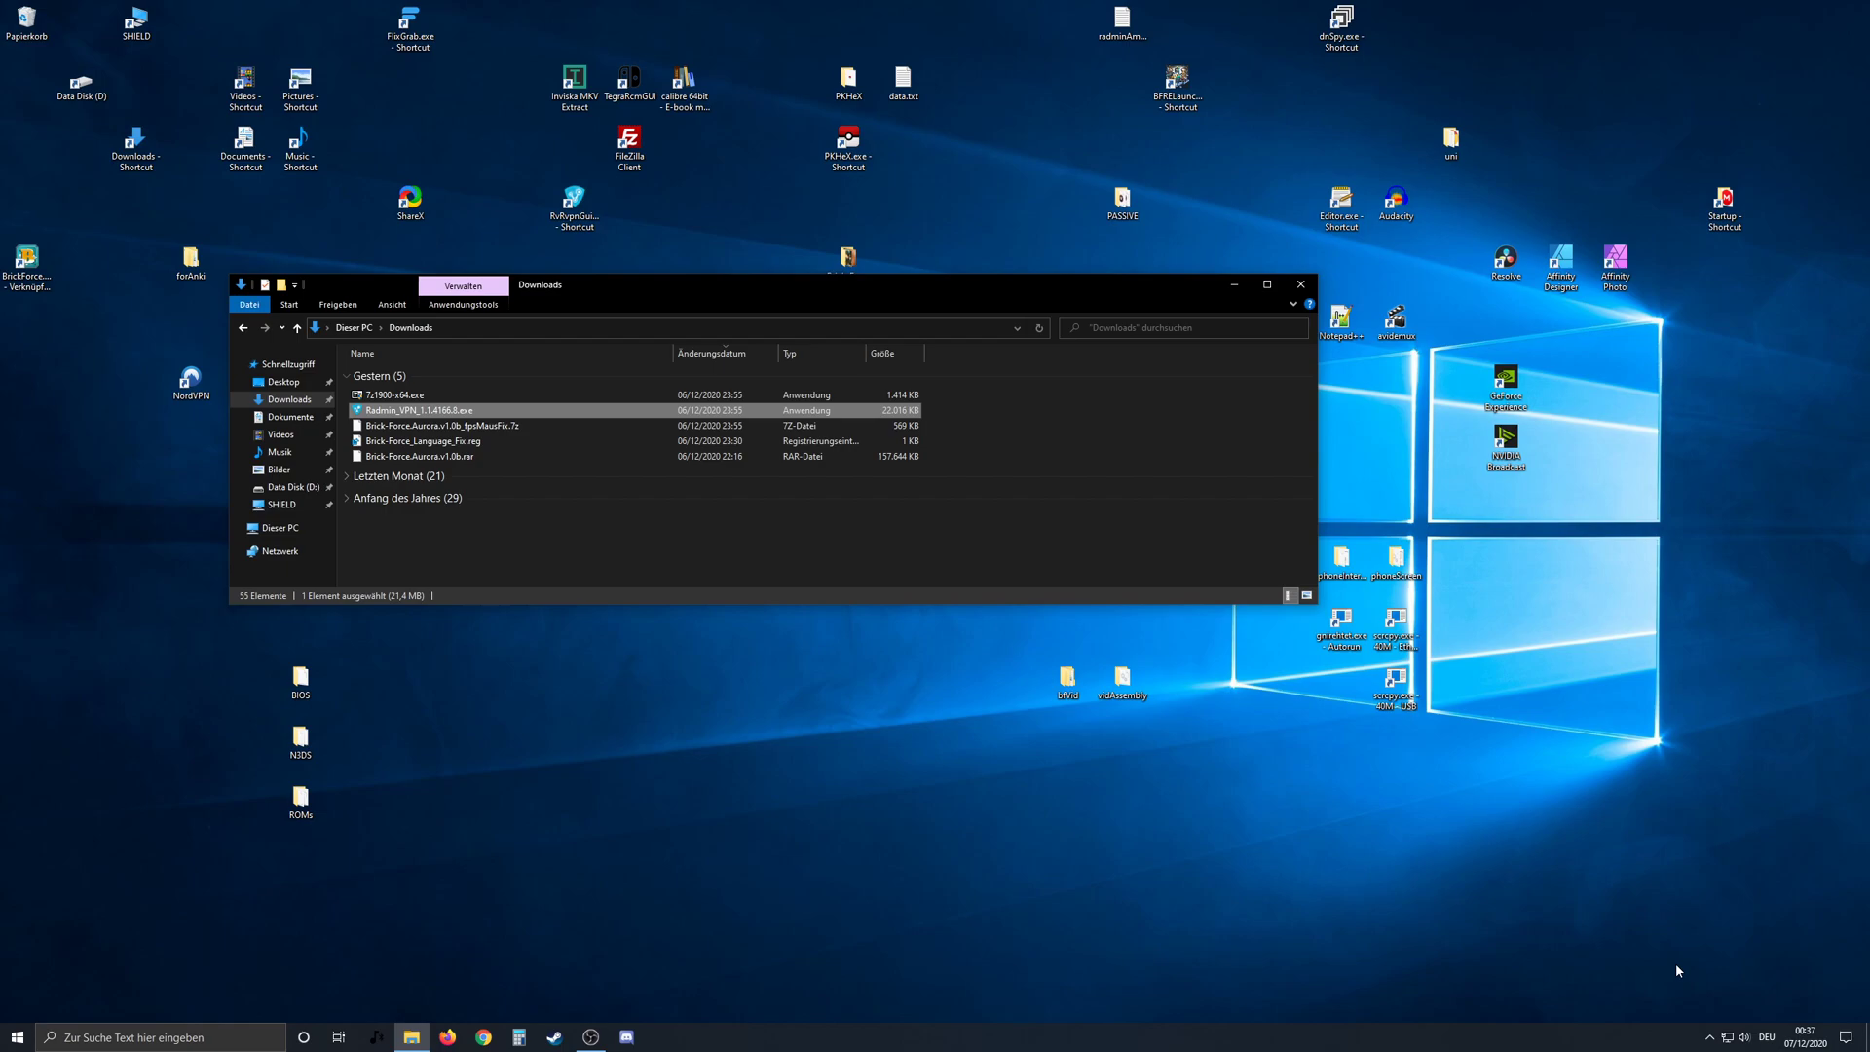
left_click(1440, 761)
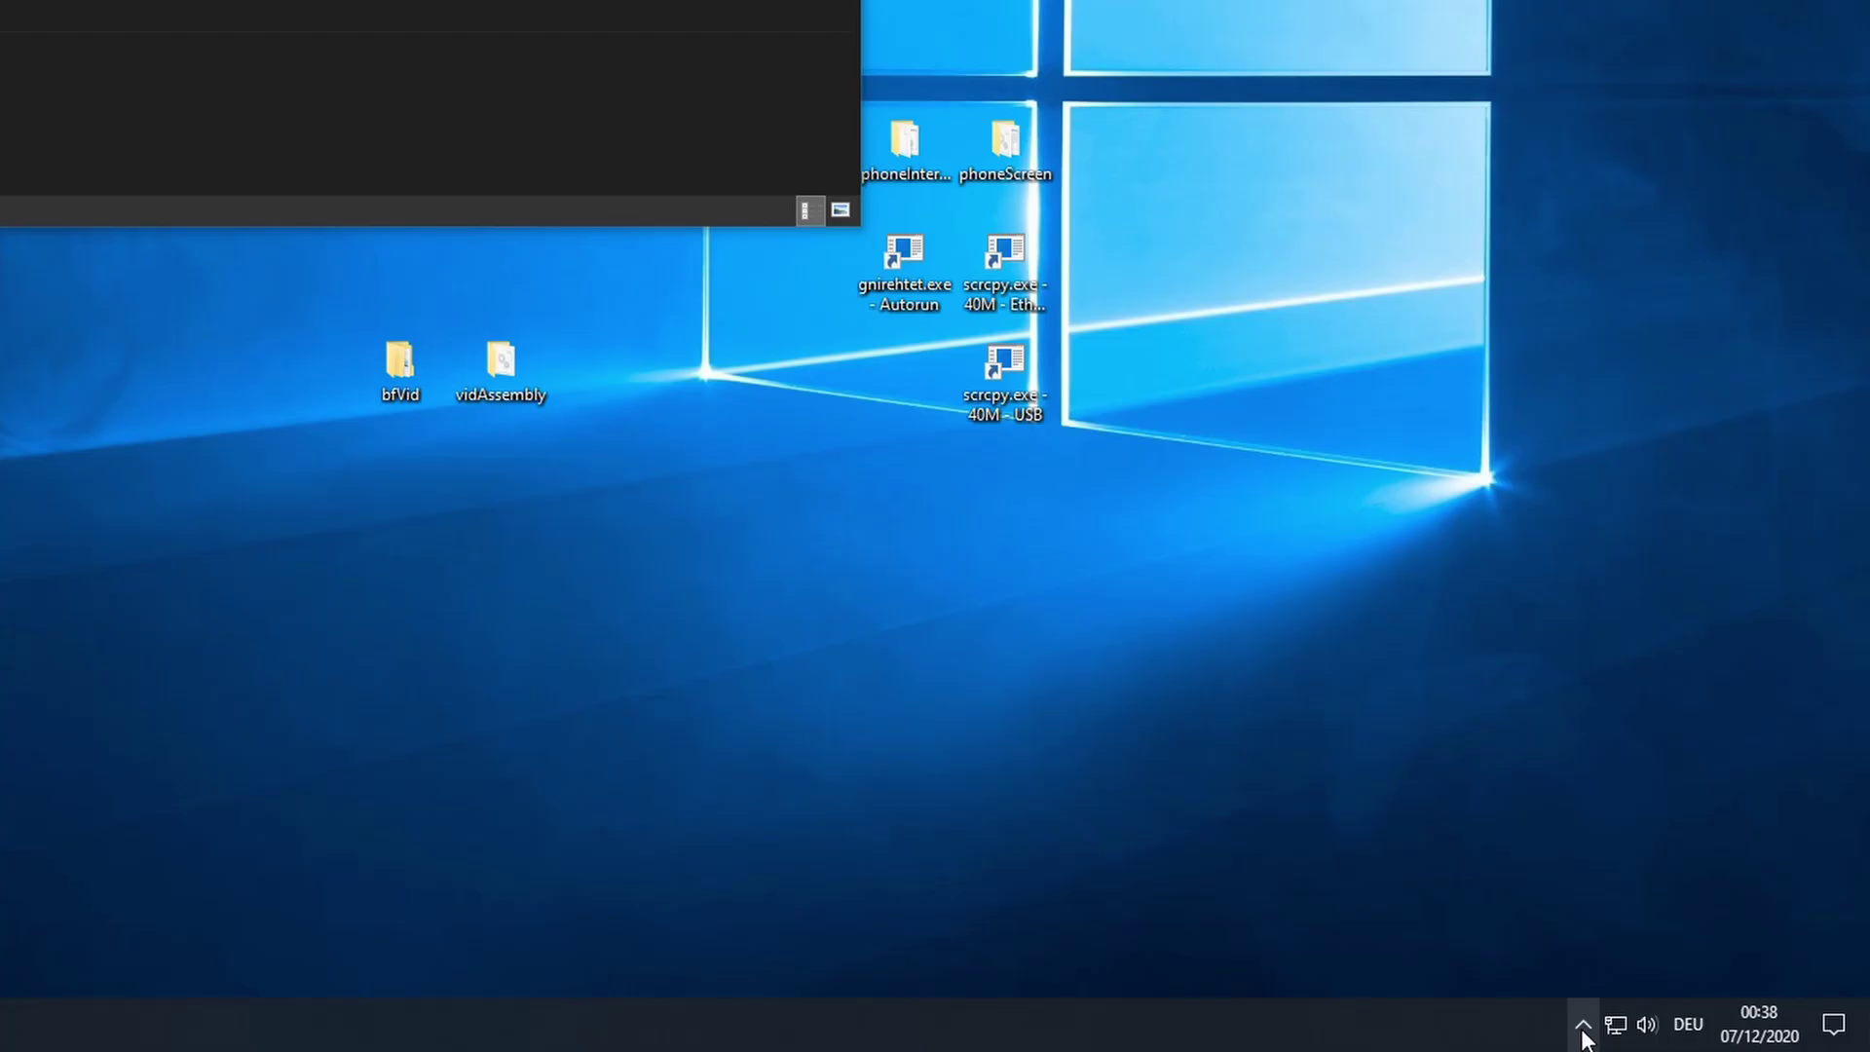
- Open Radmin VPN, checking the tray and then searching 'radmin' in Windows search
left_click(1709, 1036)
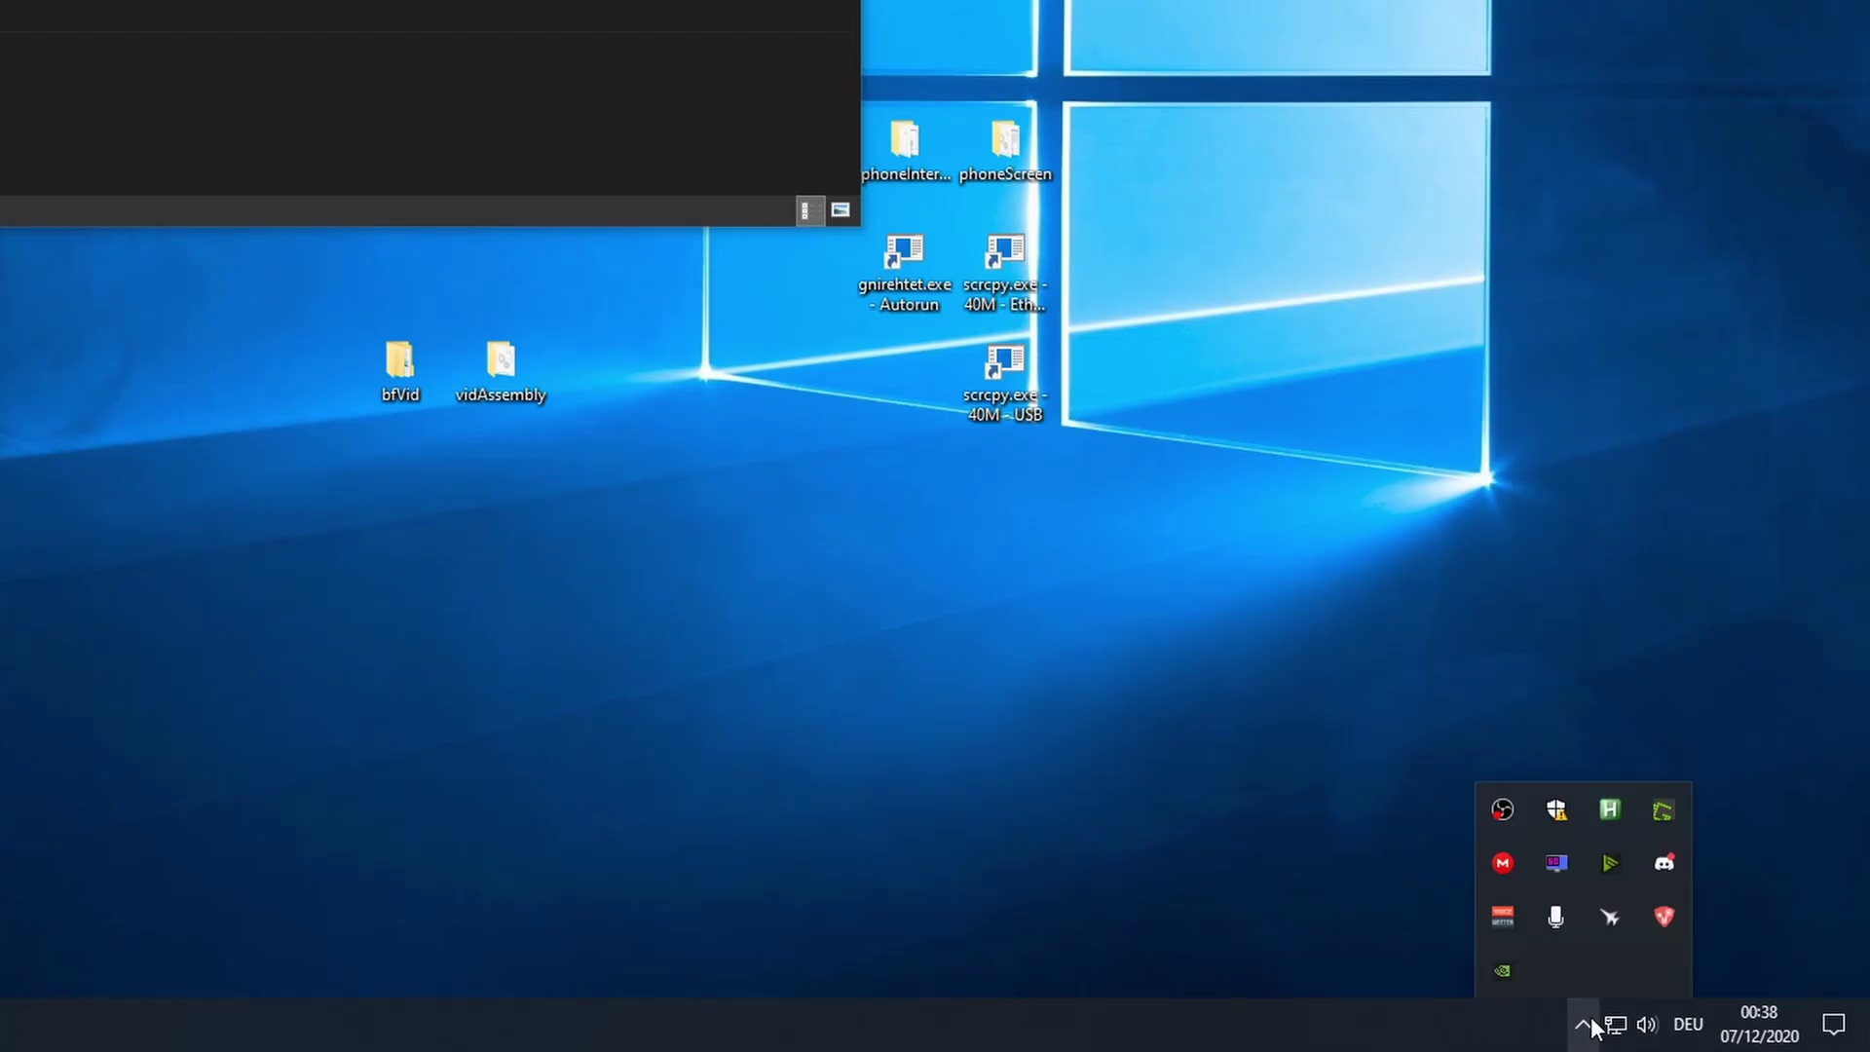
left_click(1664, 919)
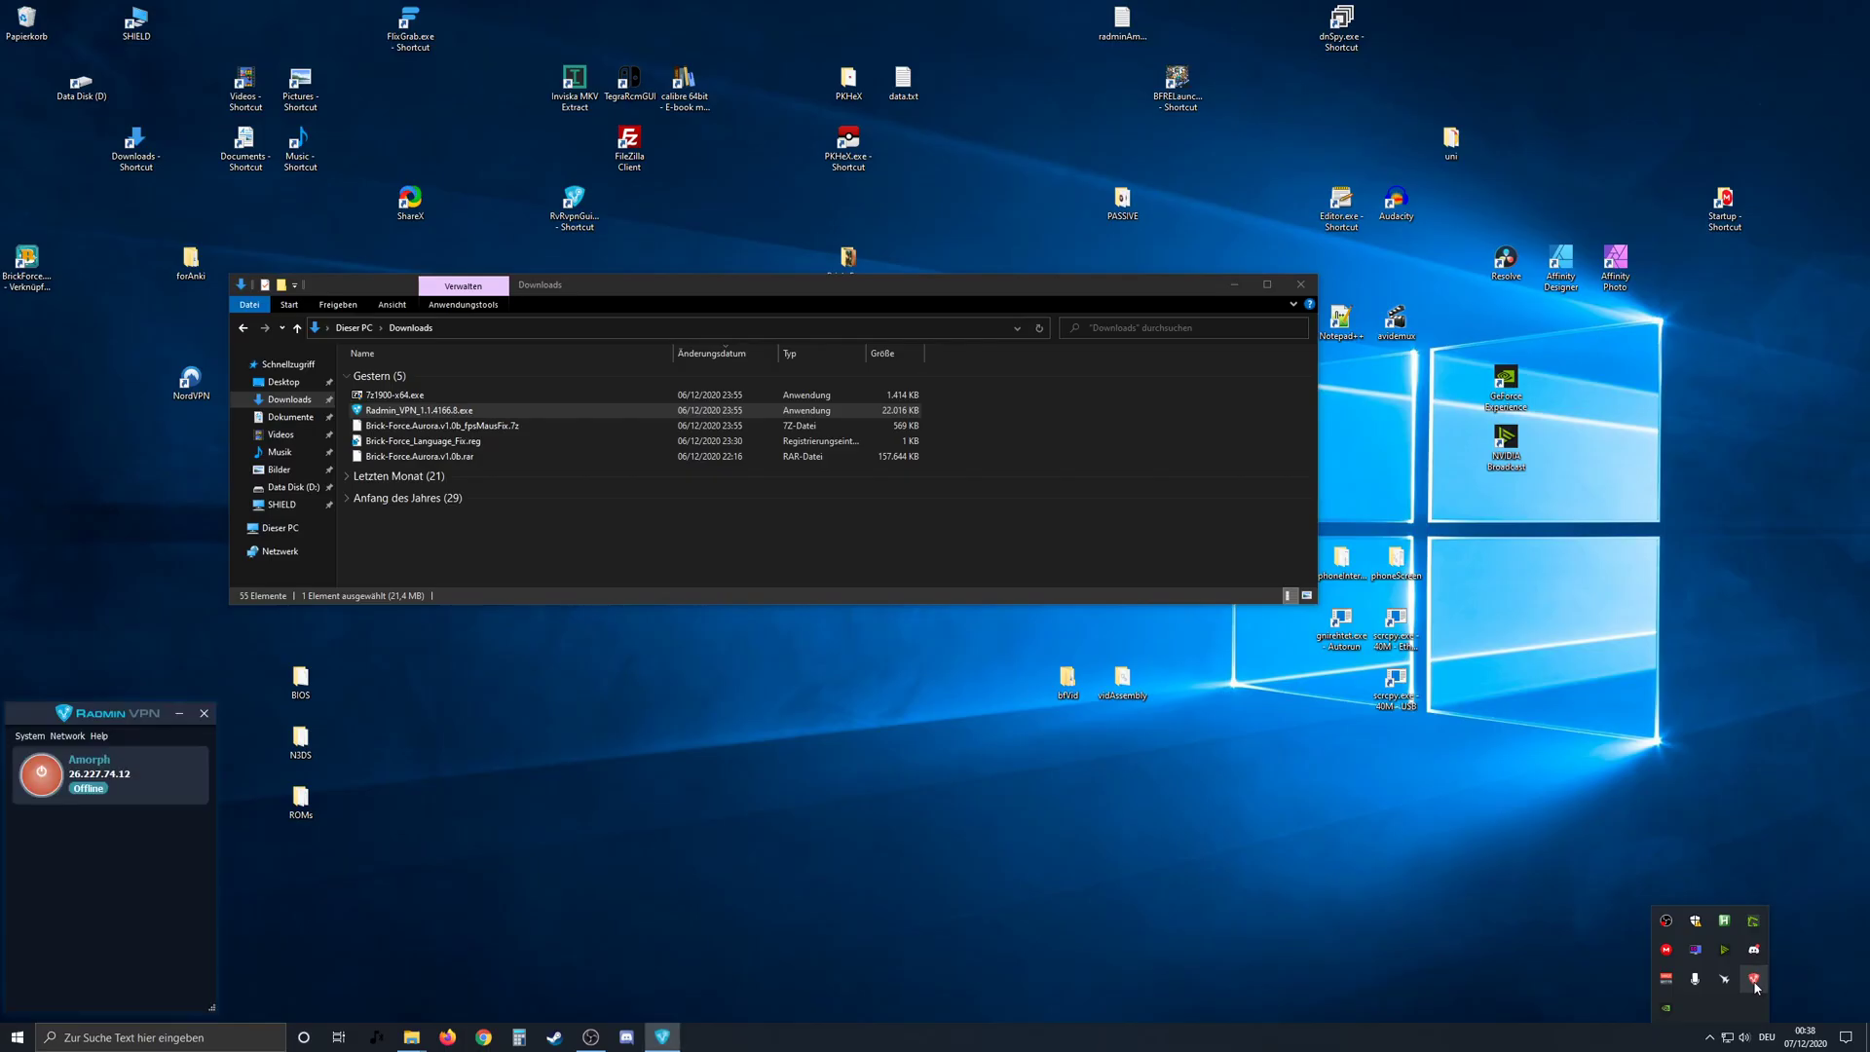
left_click(1417, 866)
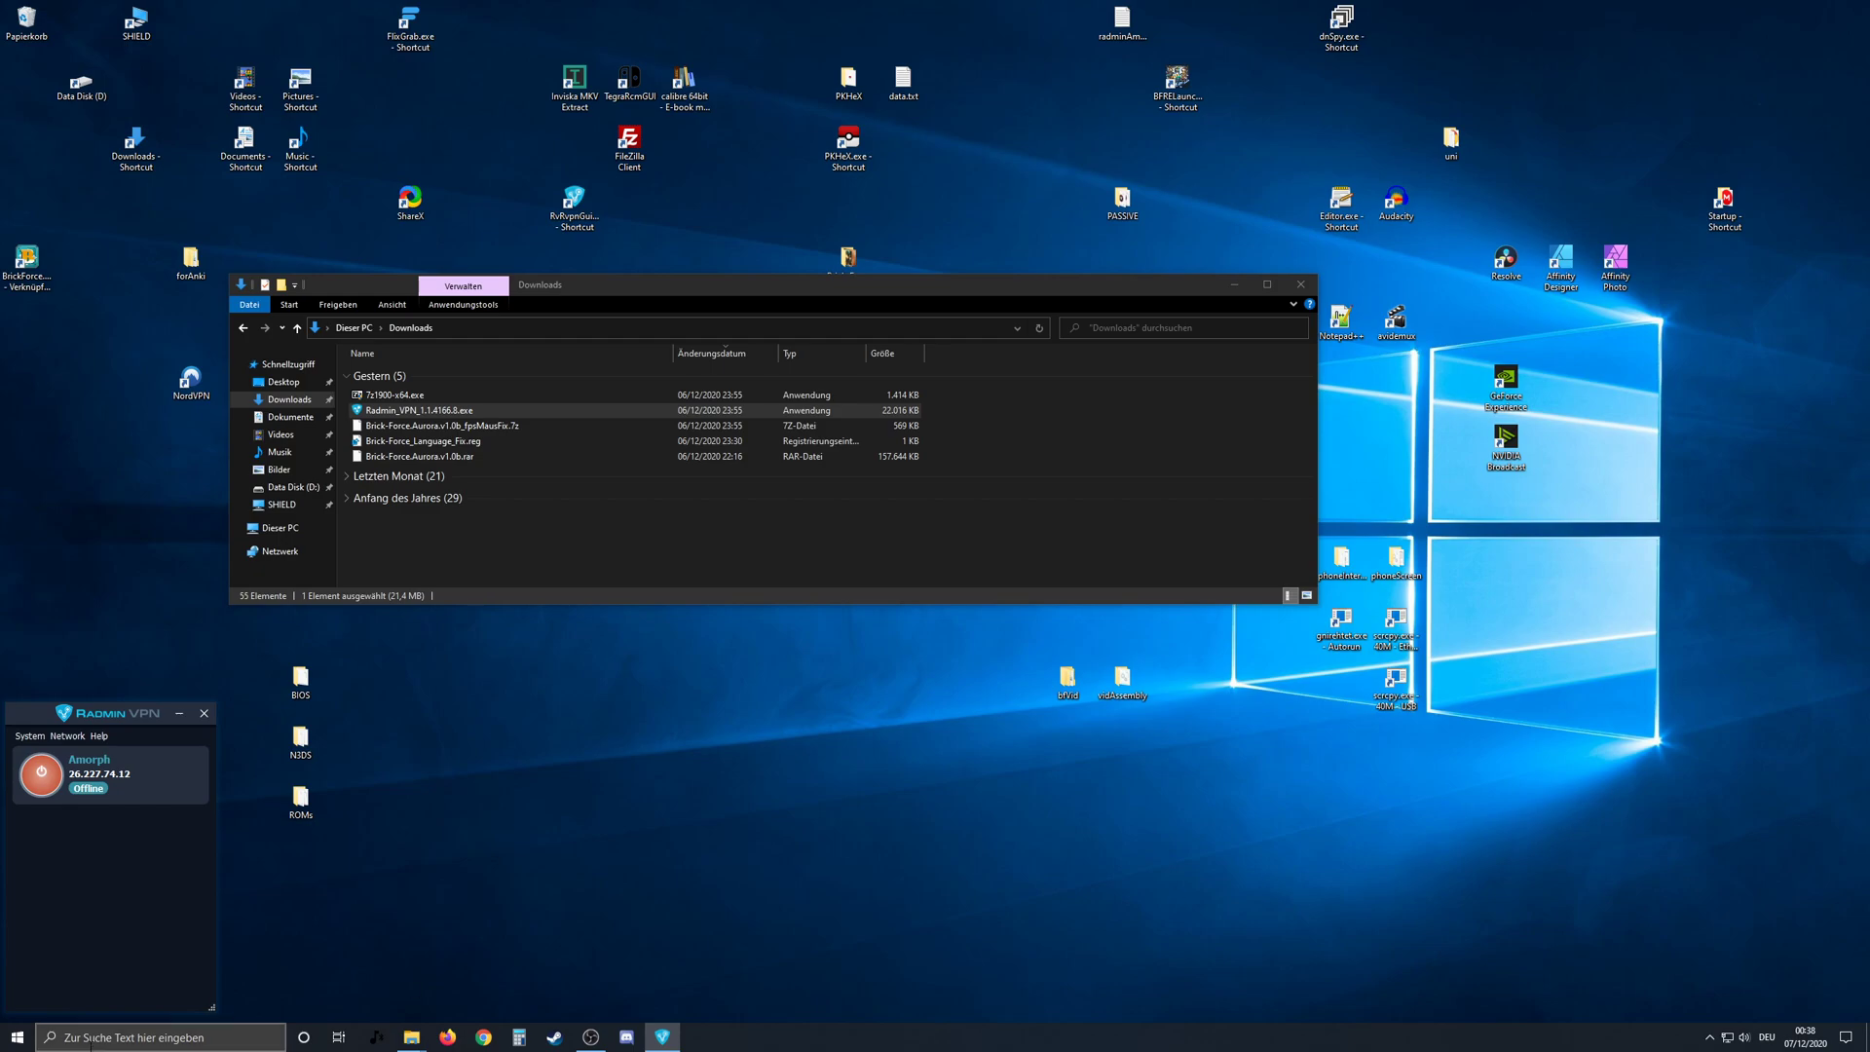
left_click(98, 1041)
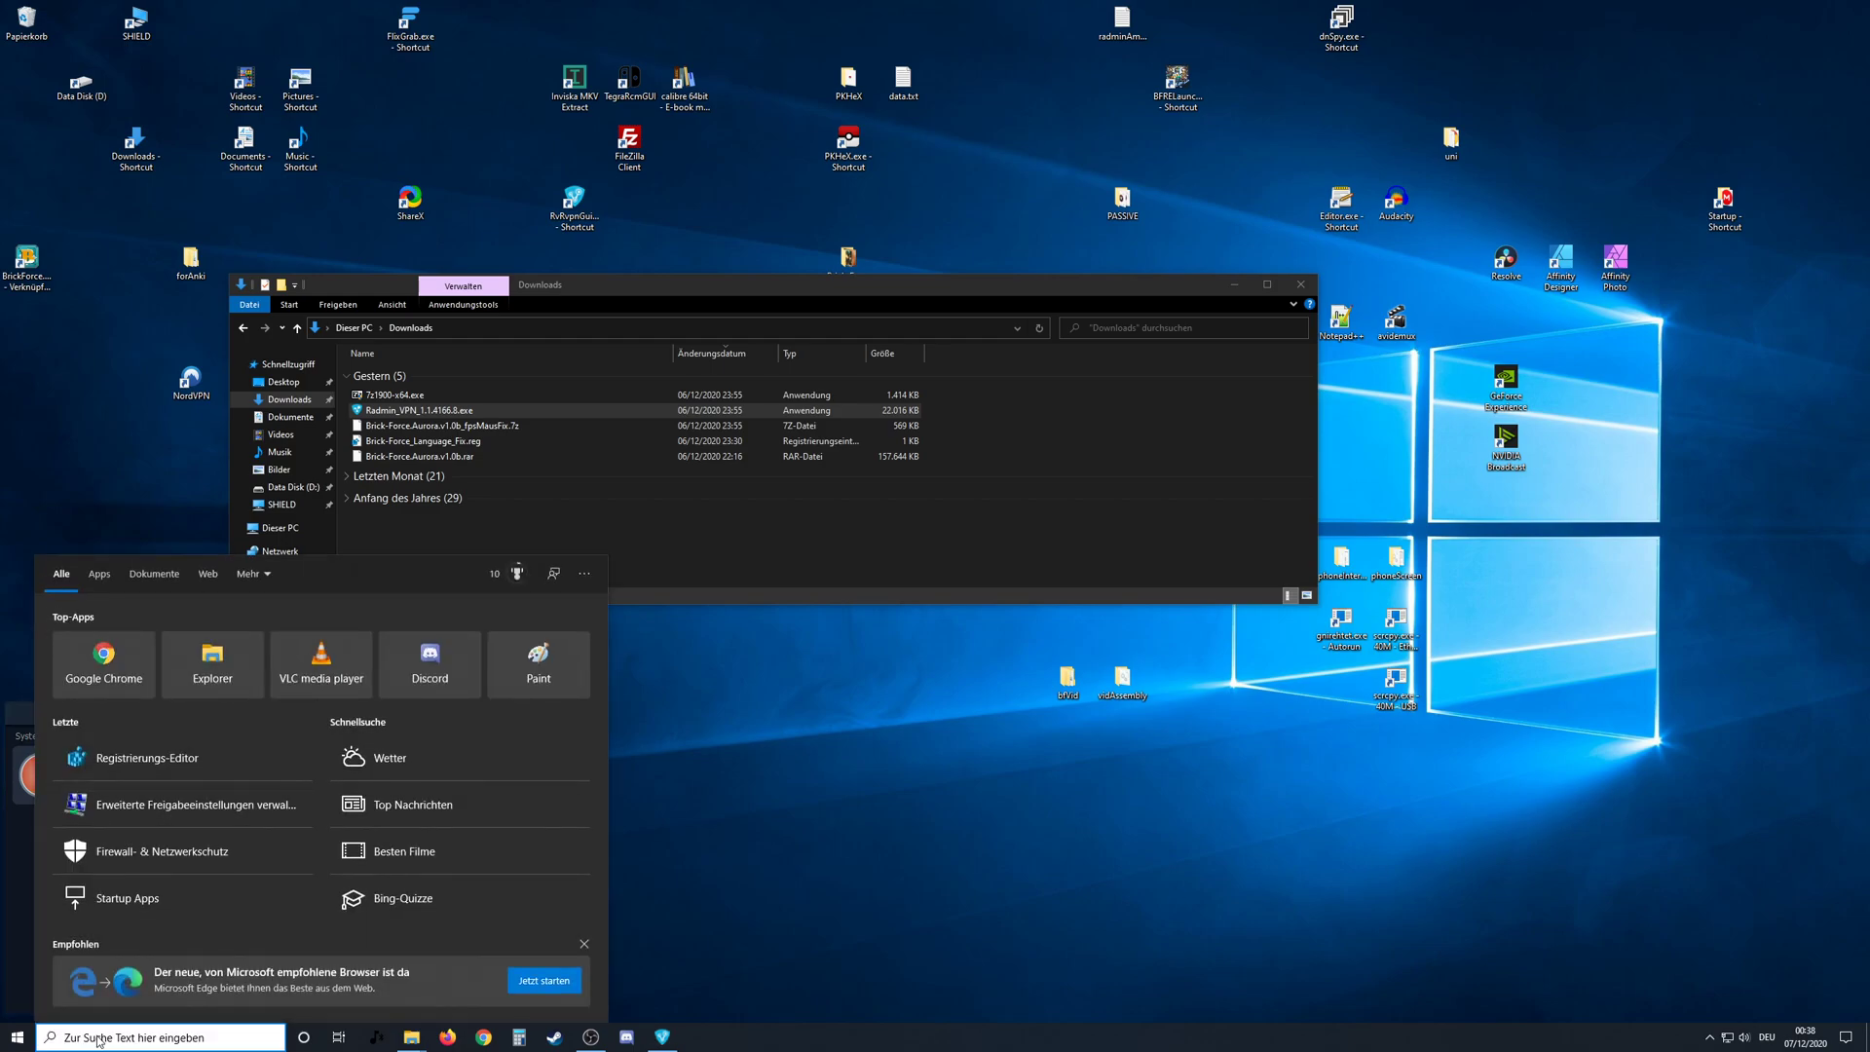
type("radmin")
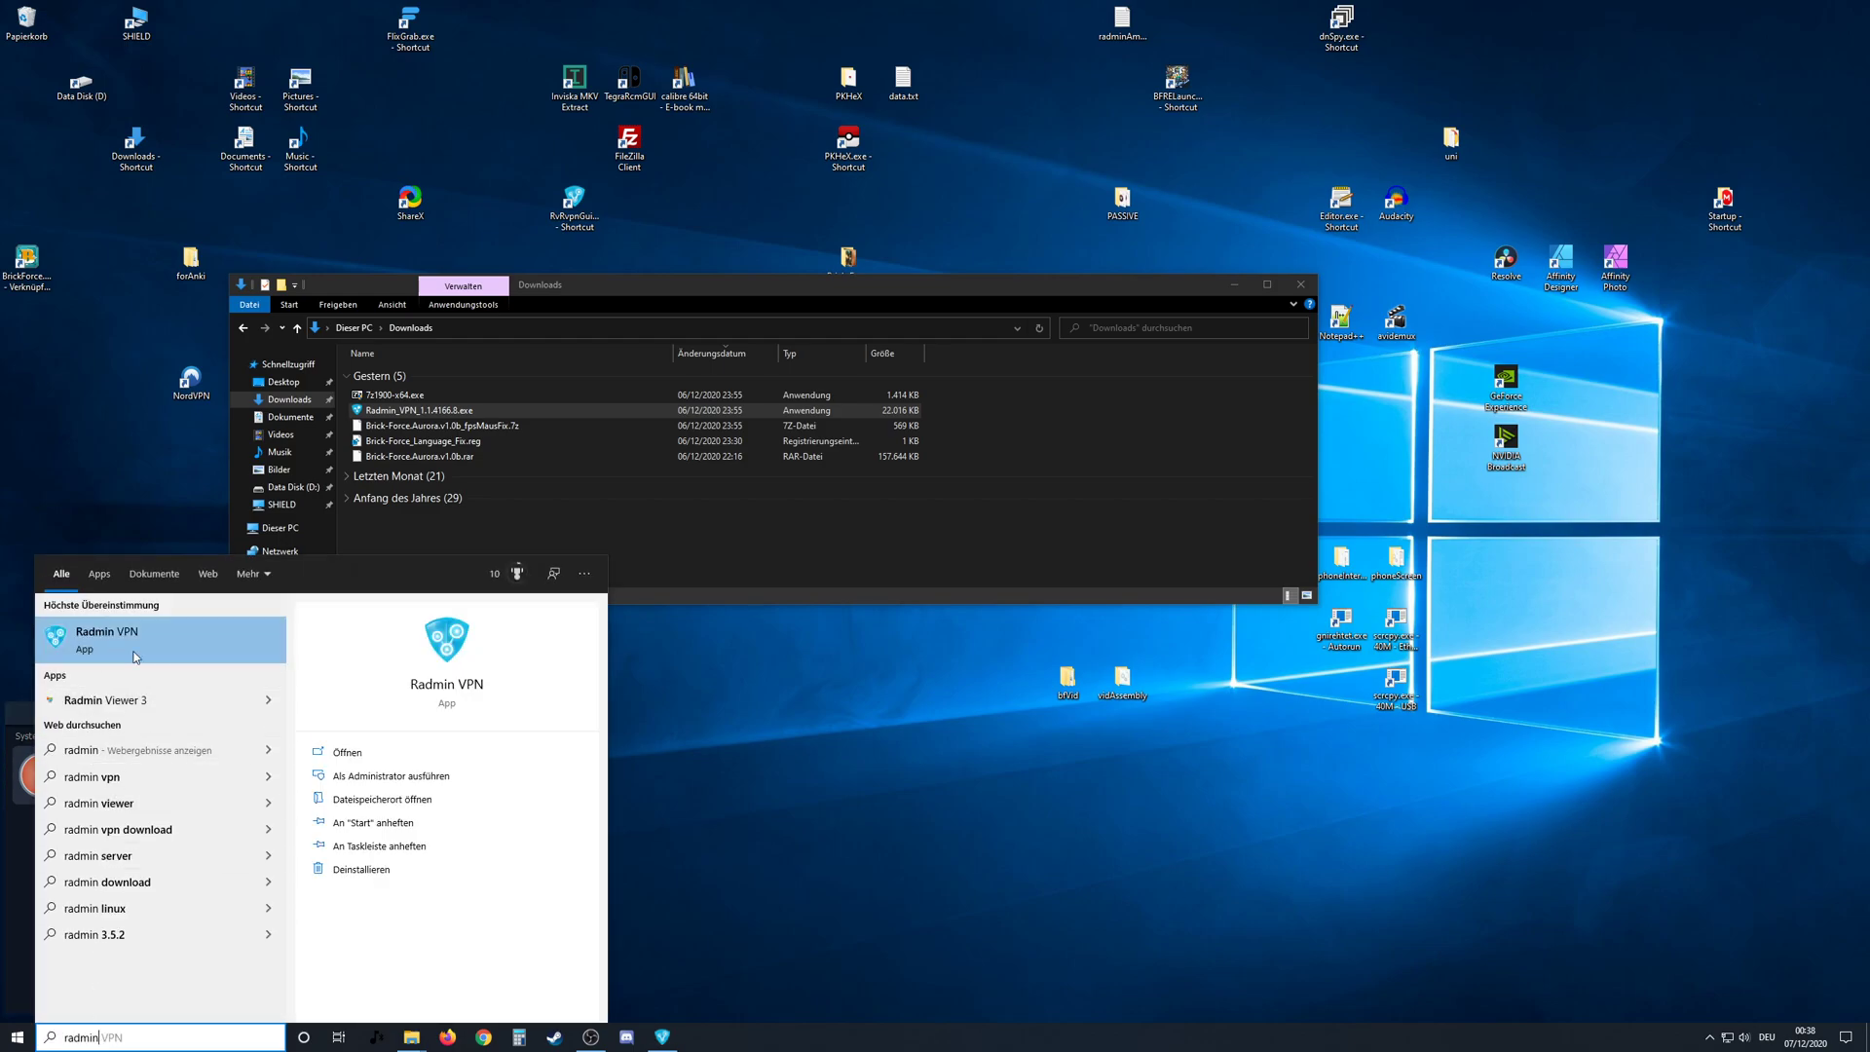
left_click(784, 685)
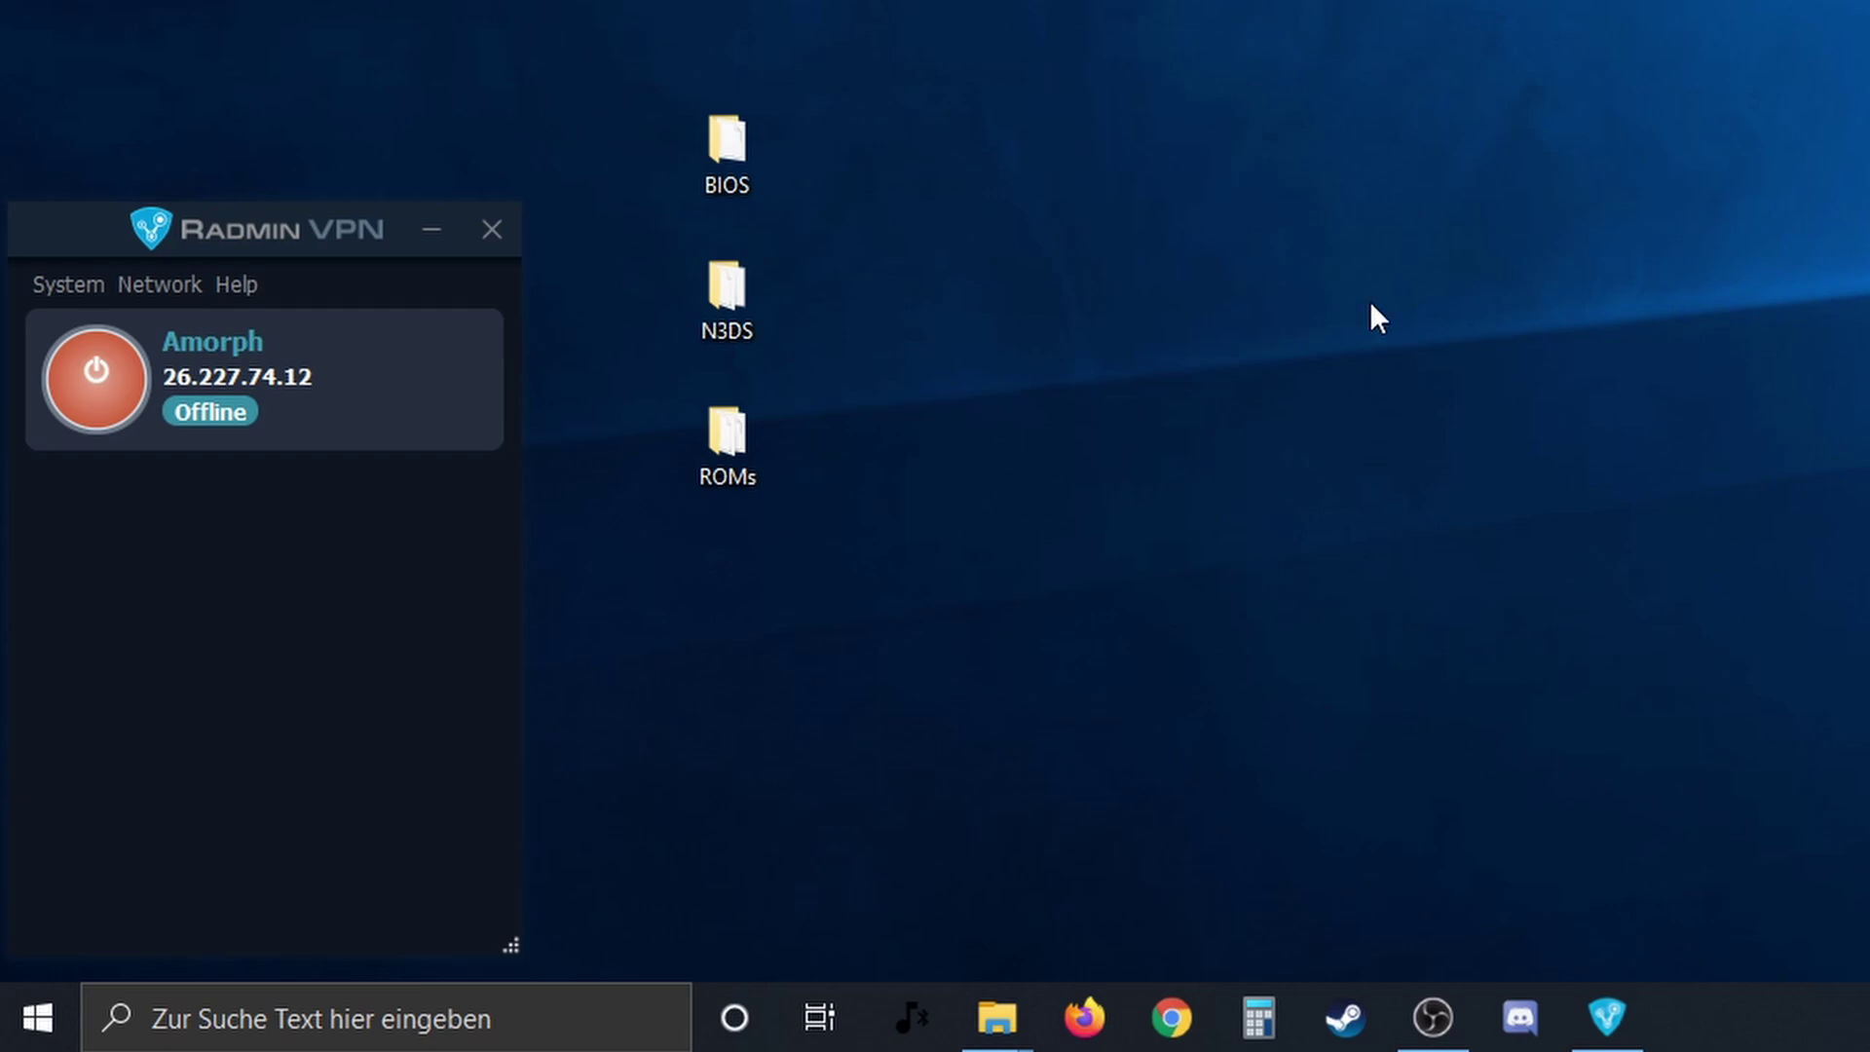
- Switch the VPN connection on and copy this computer's VPN IP address 26.227.74.12
left_click(95, 392)
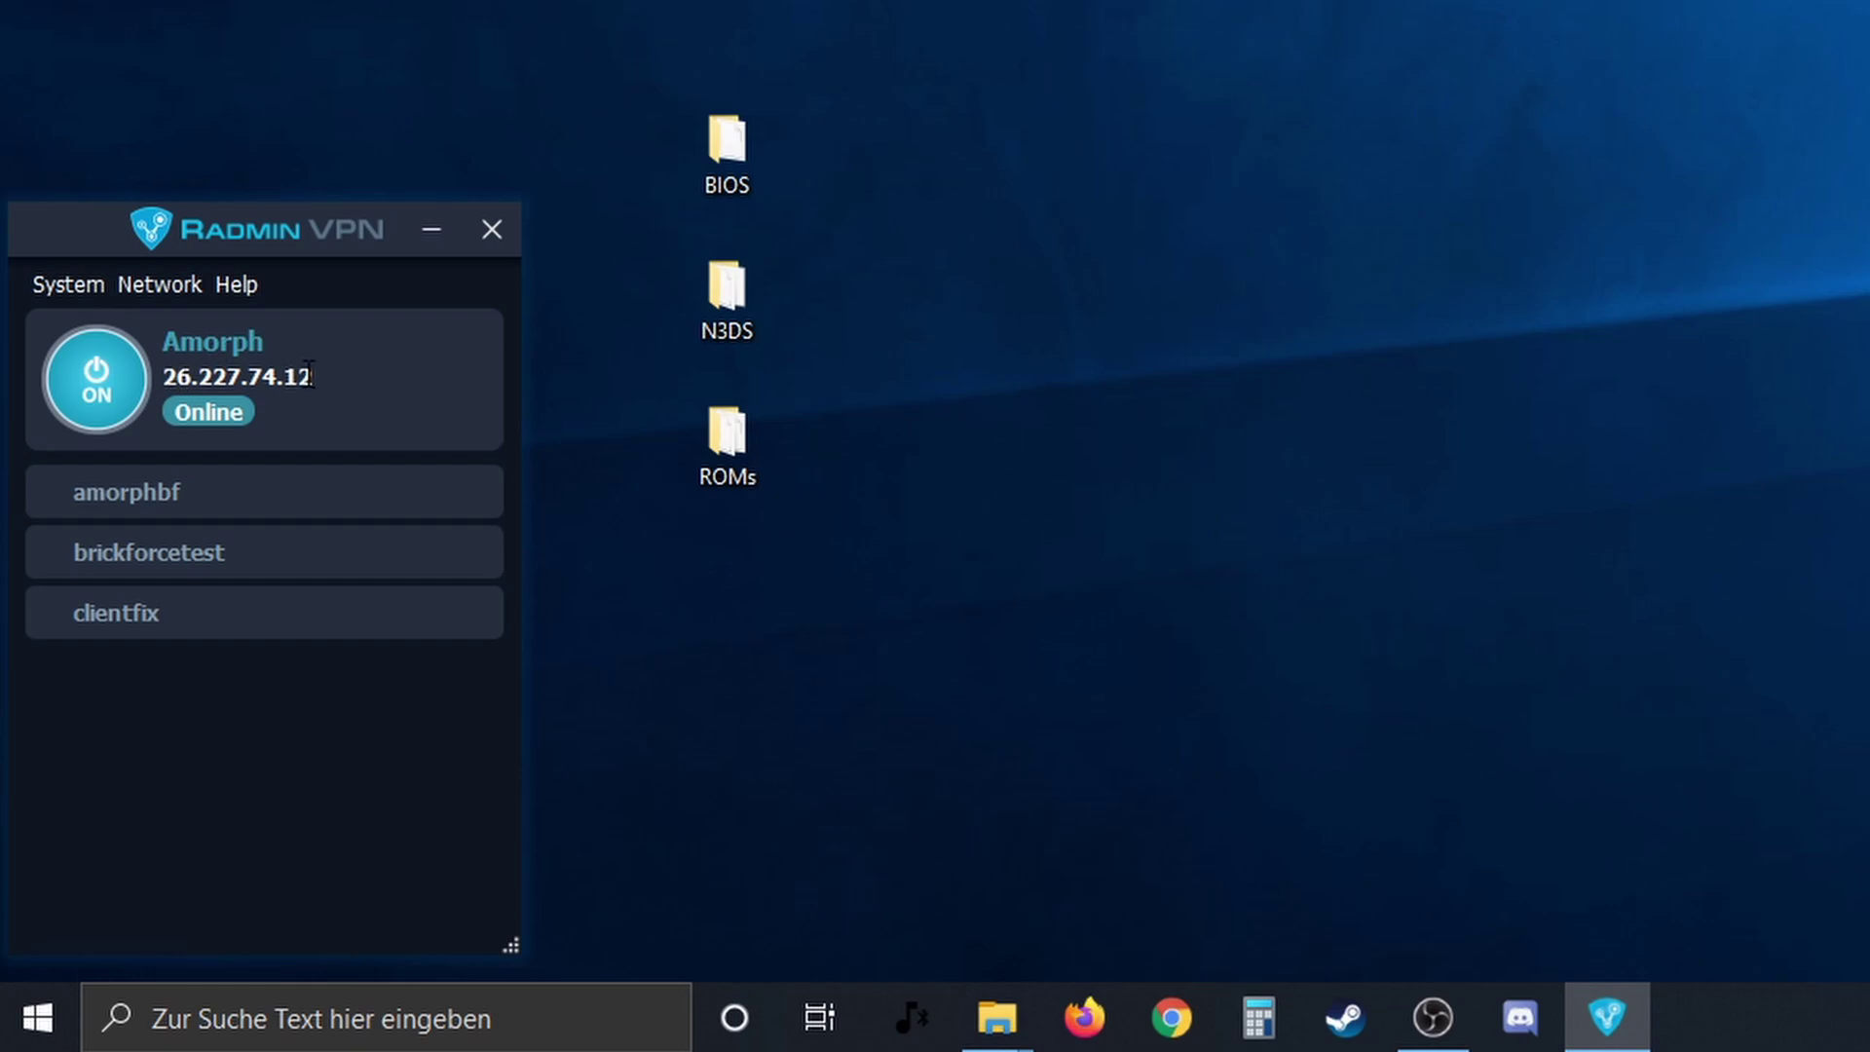
right_click(206, 358)
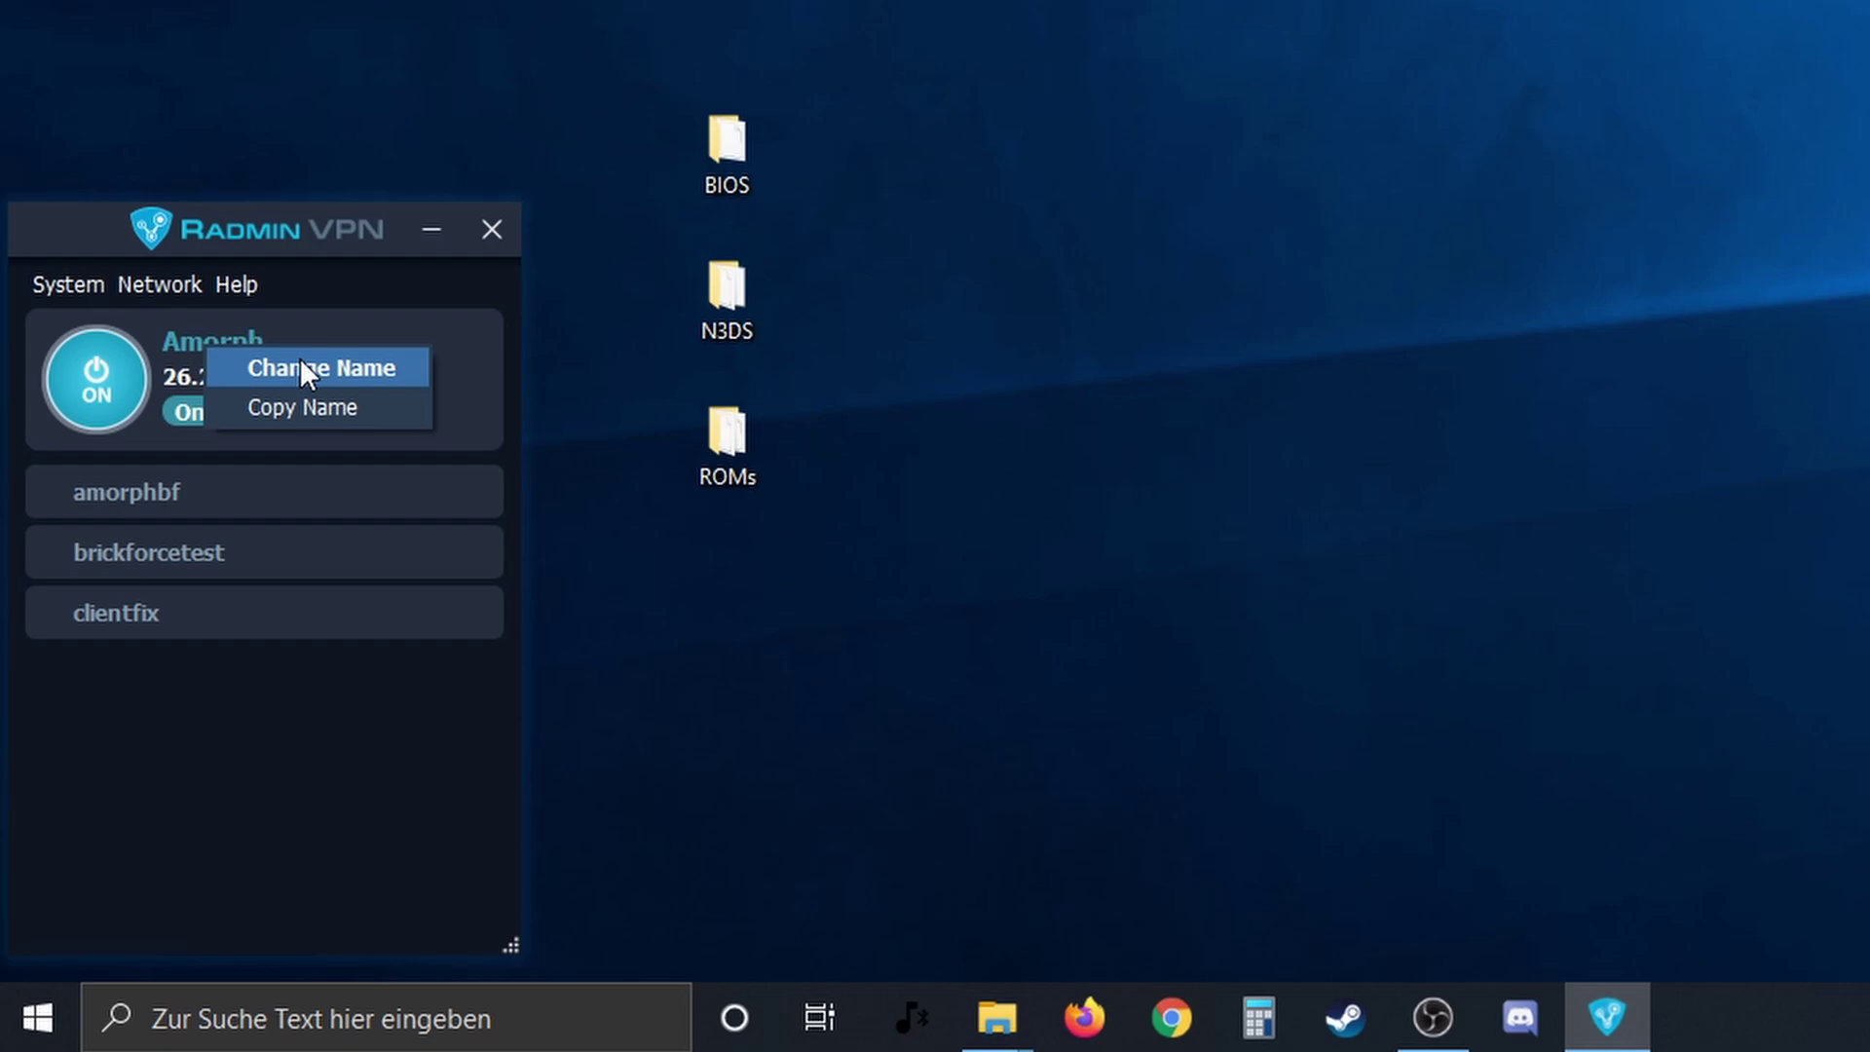
left_click(171, 375)
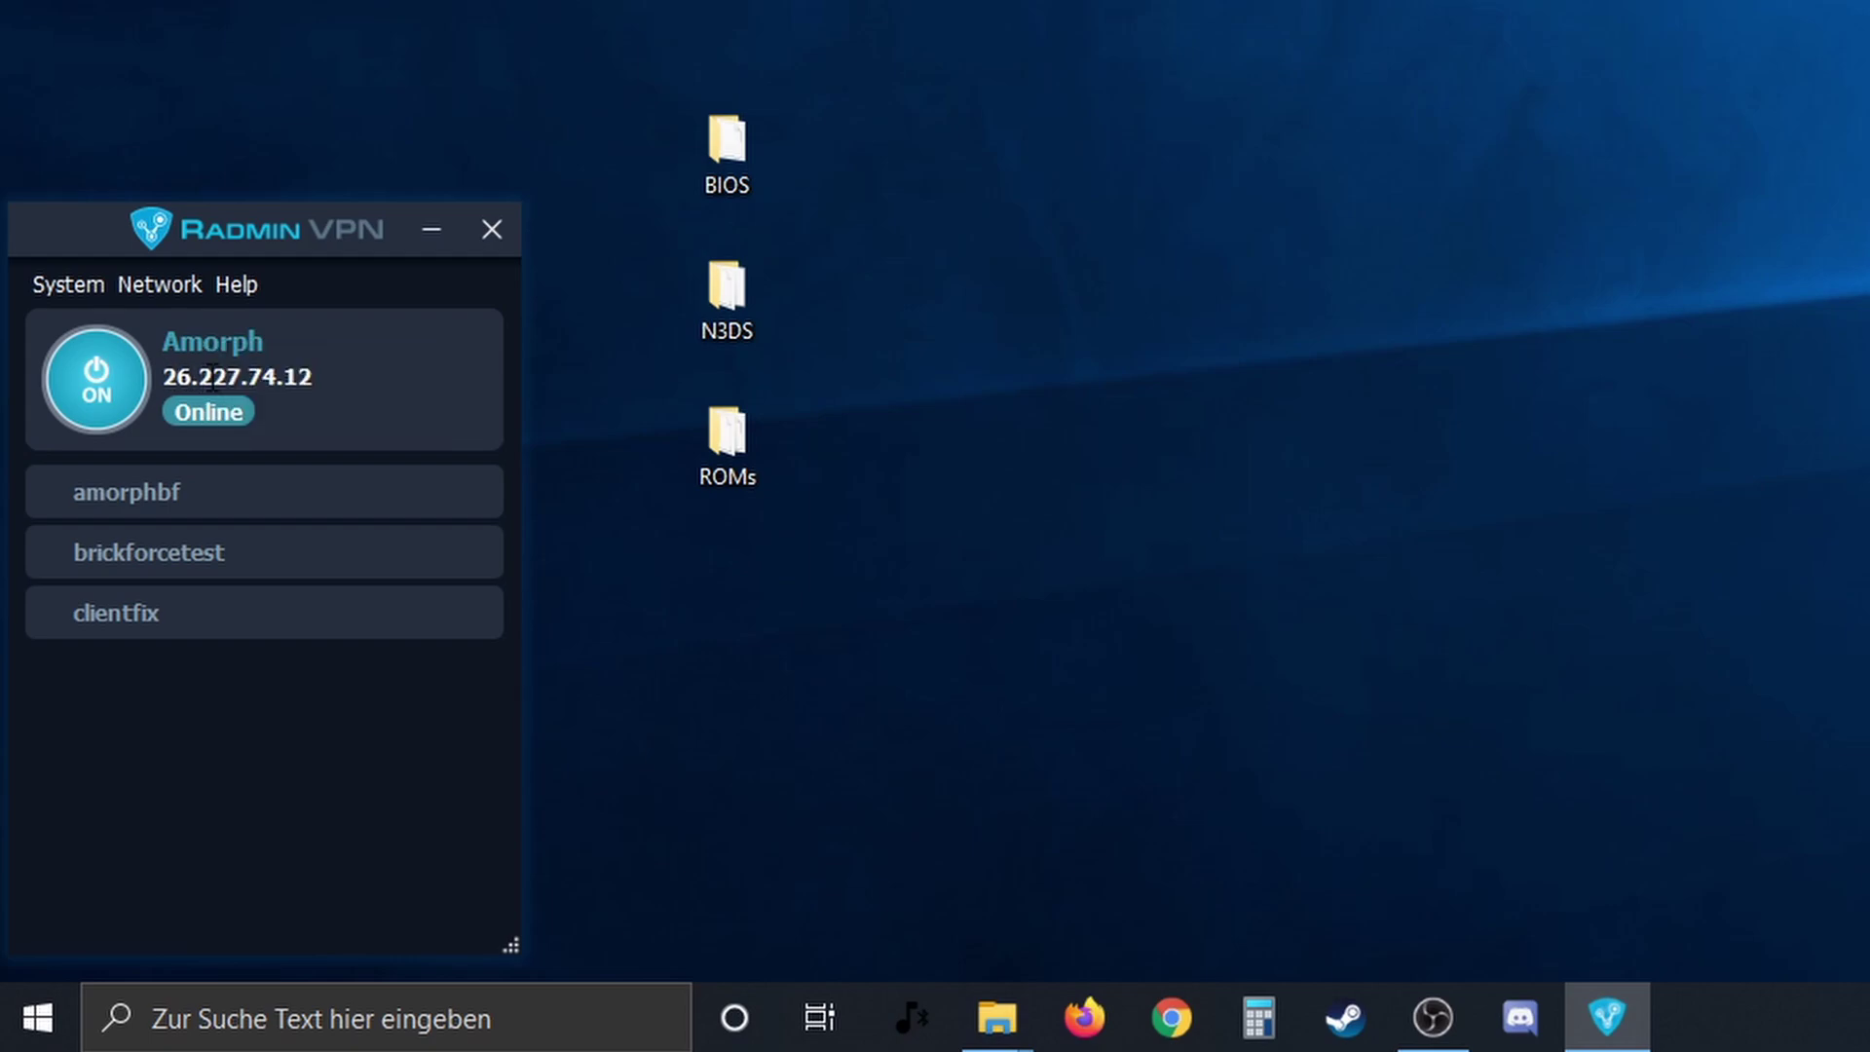
right_click(212, 377)
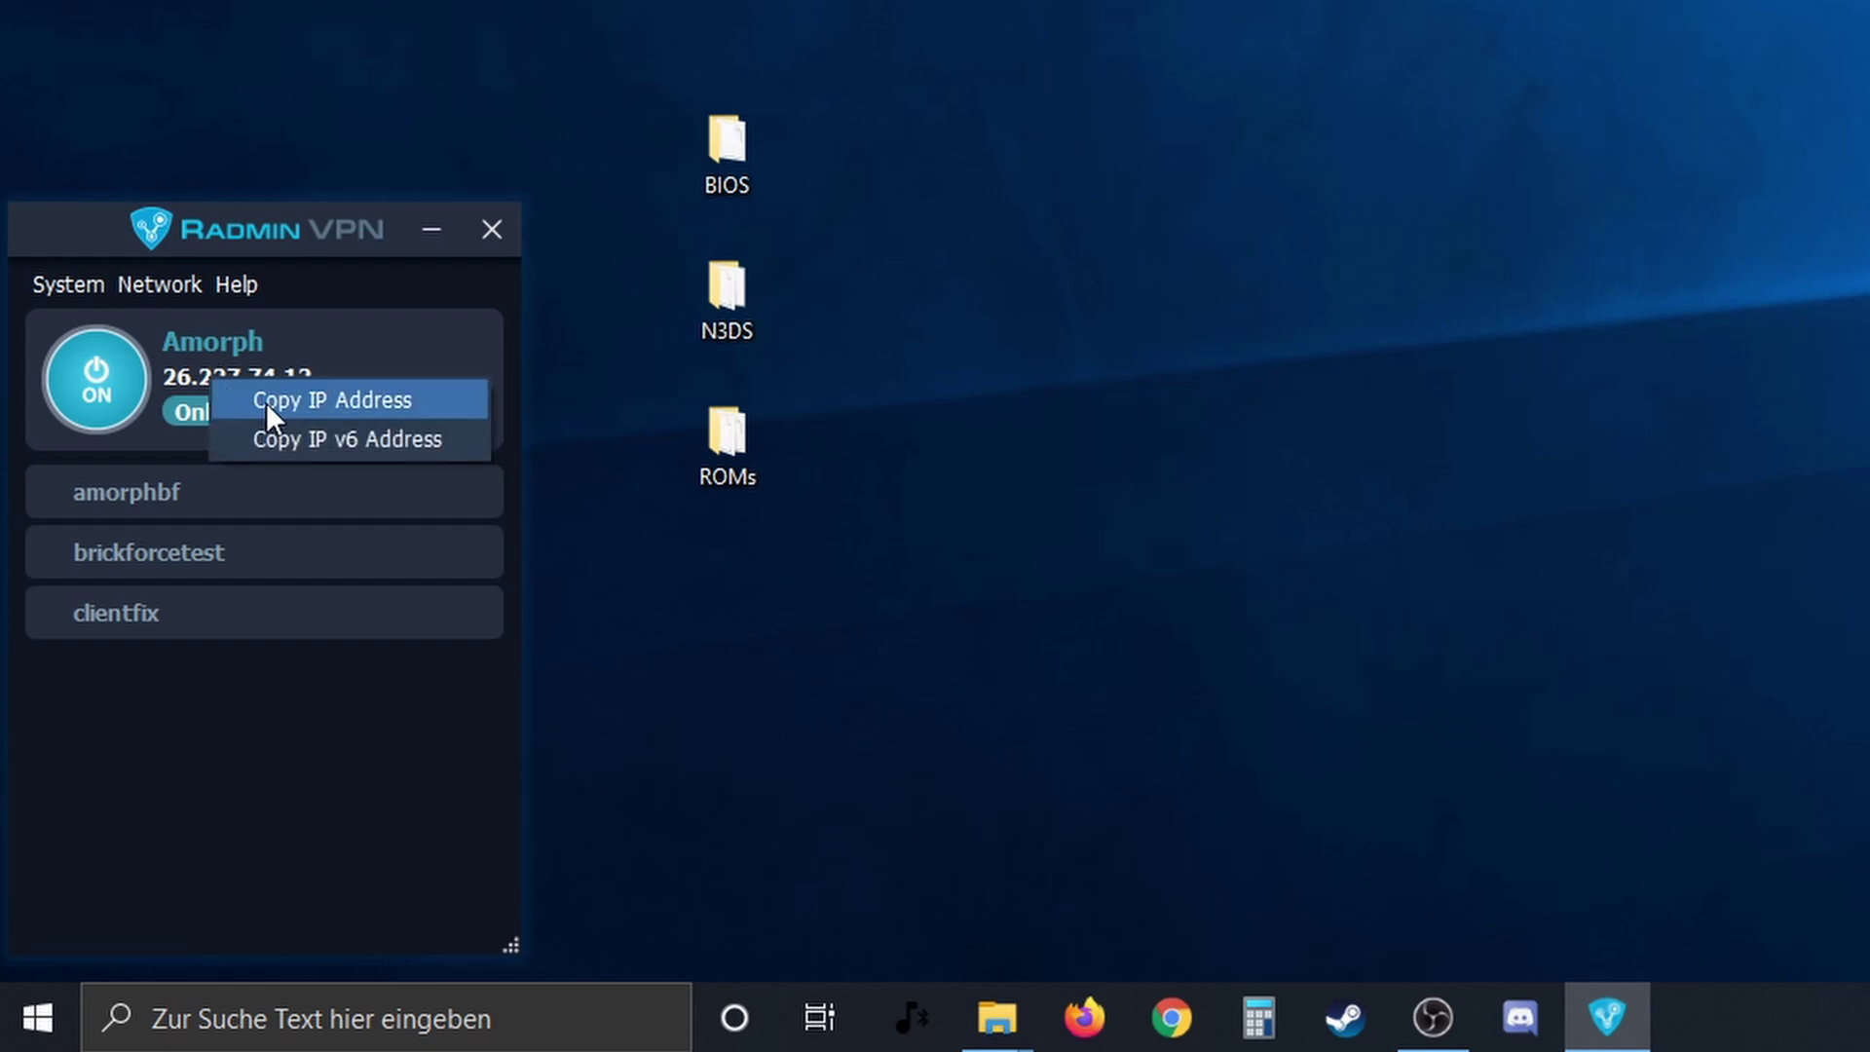
left_click(387, 409)
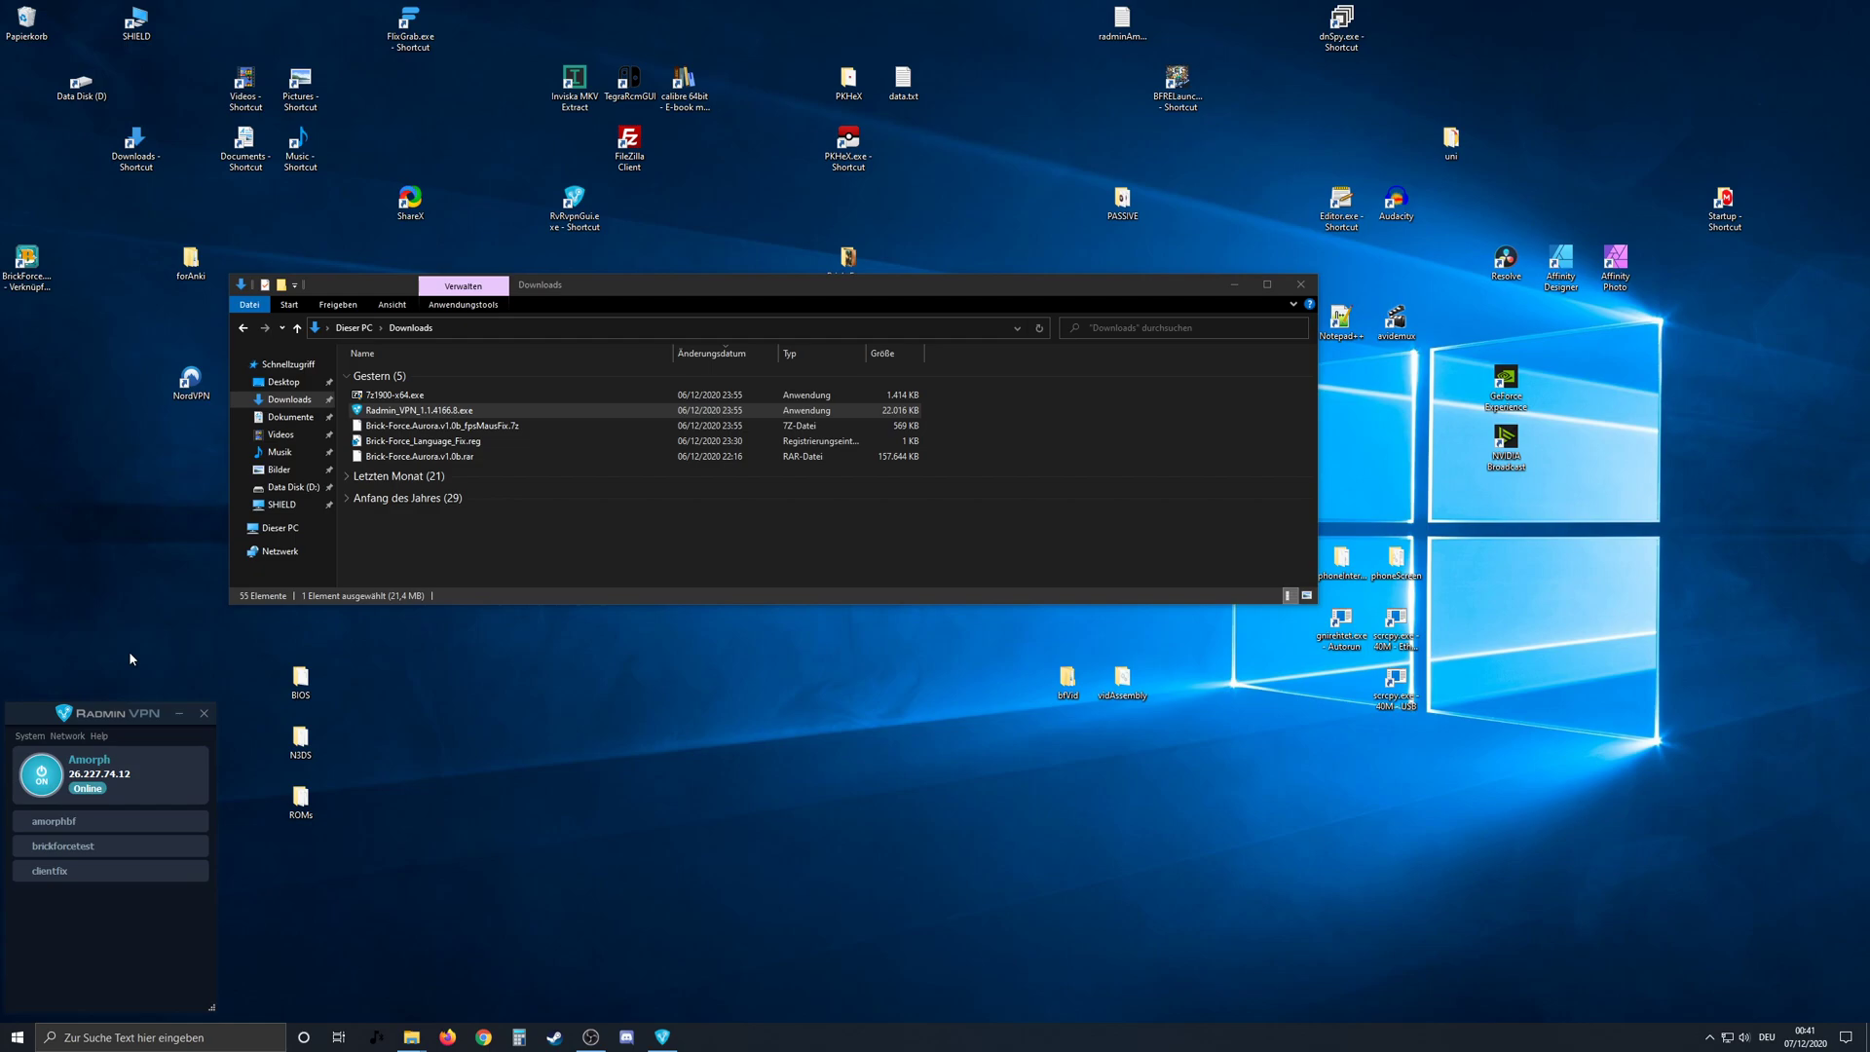
key("super+v")
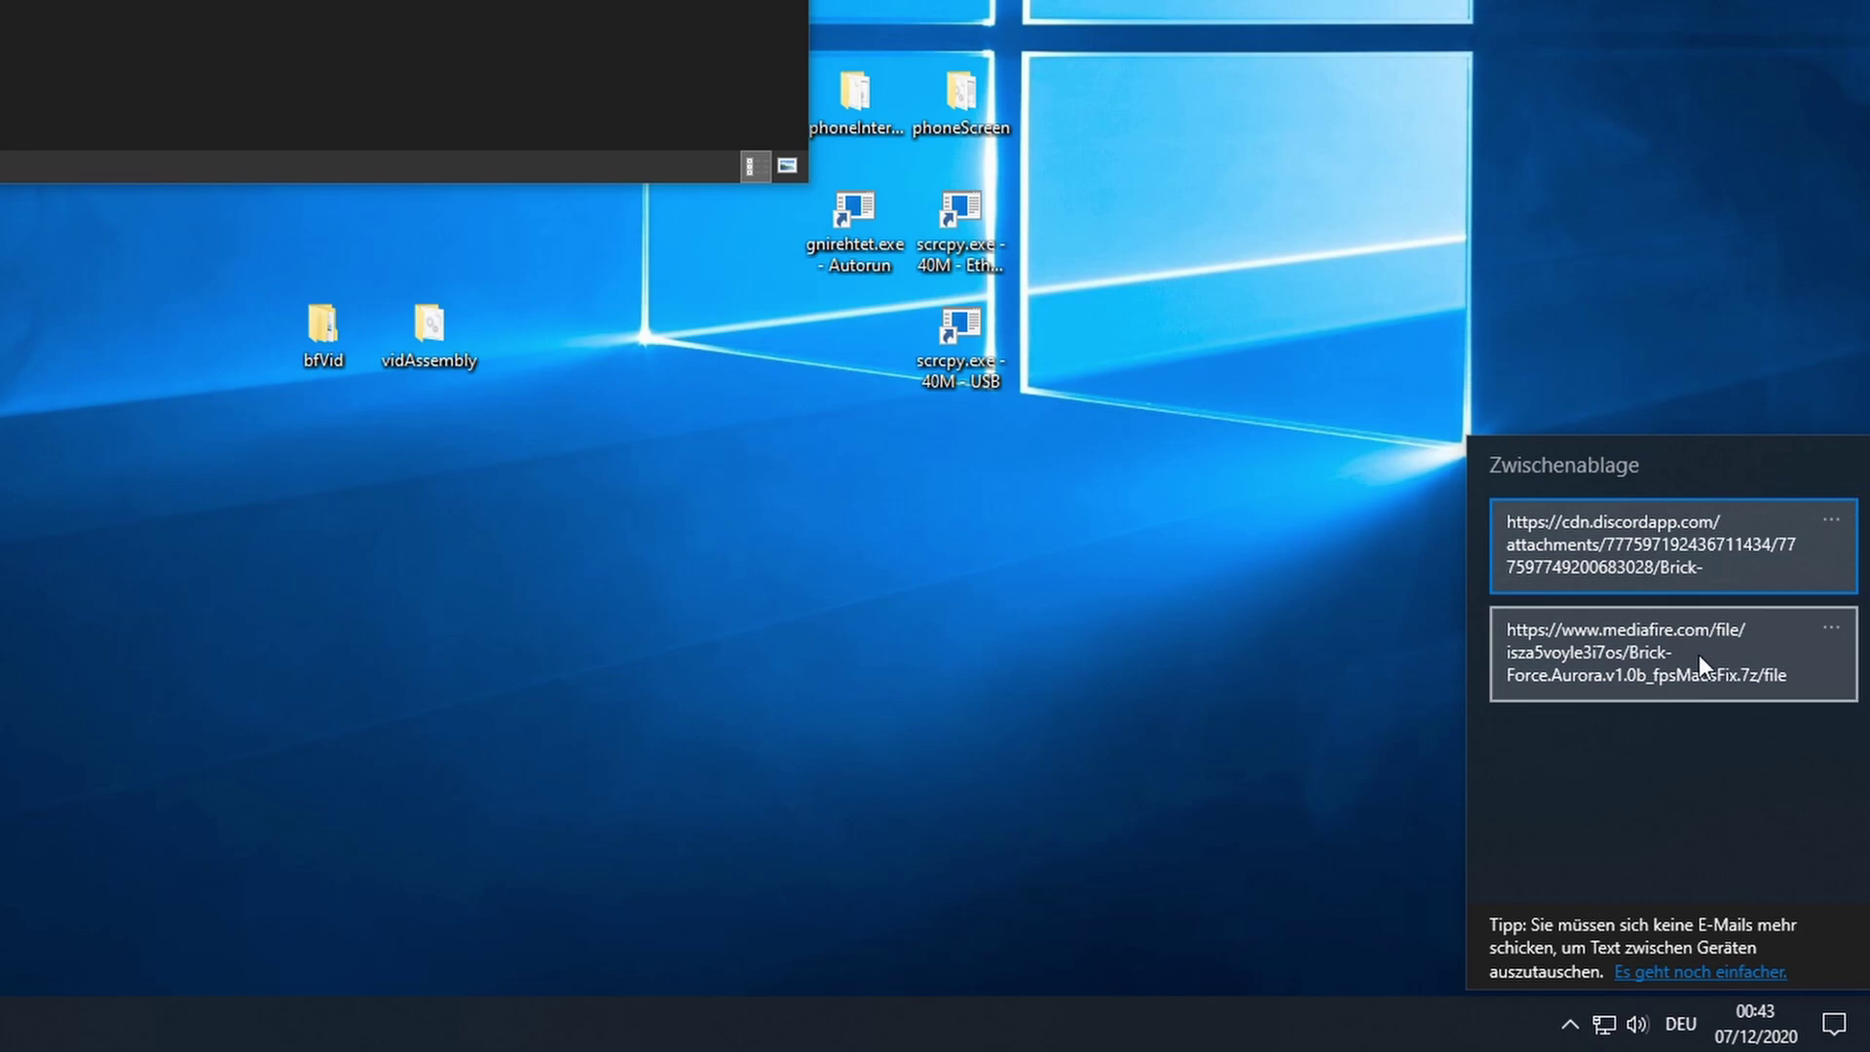
left_click(1650, 651)
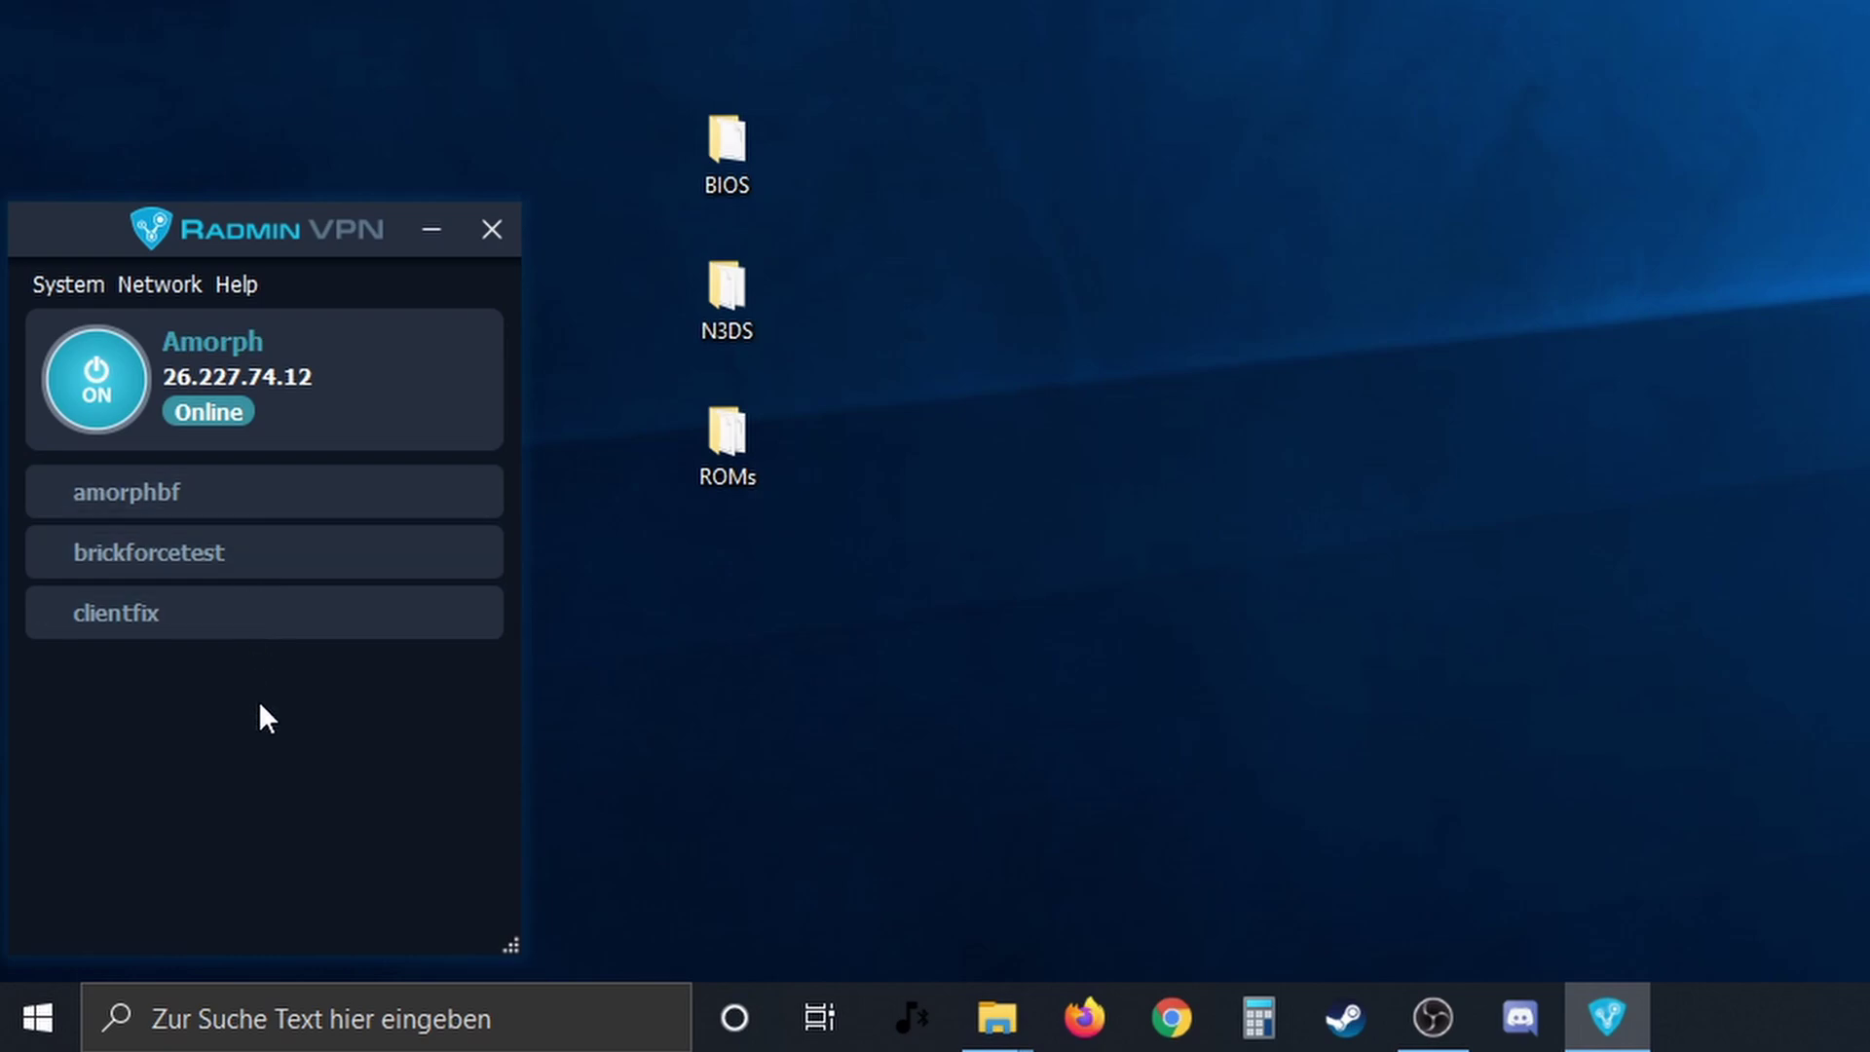
- Inspect the amorphbf network's properties
right_click(226, 479)
left_click(314, 672)
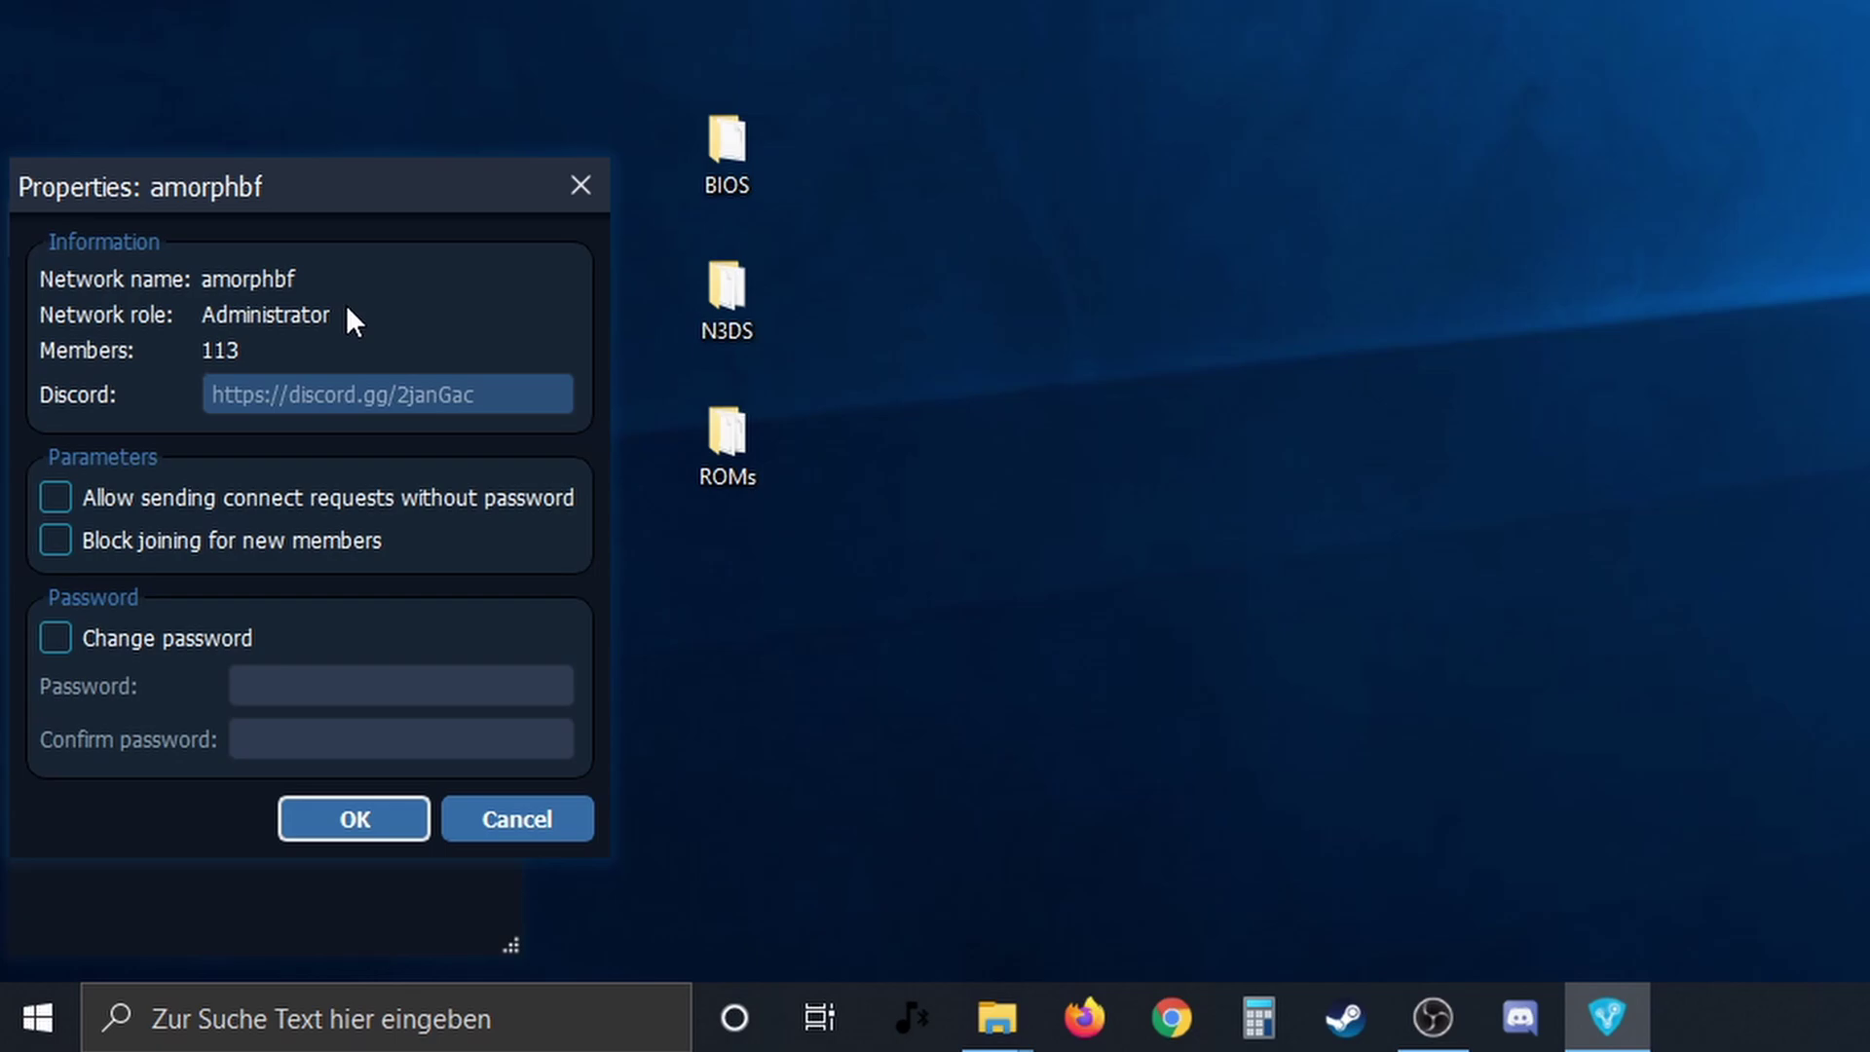
left_click(424, 820)
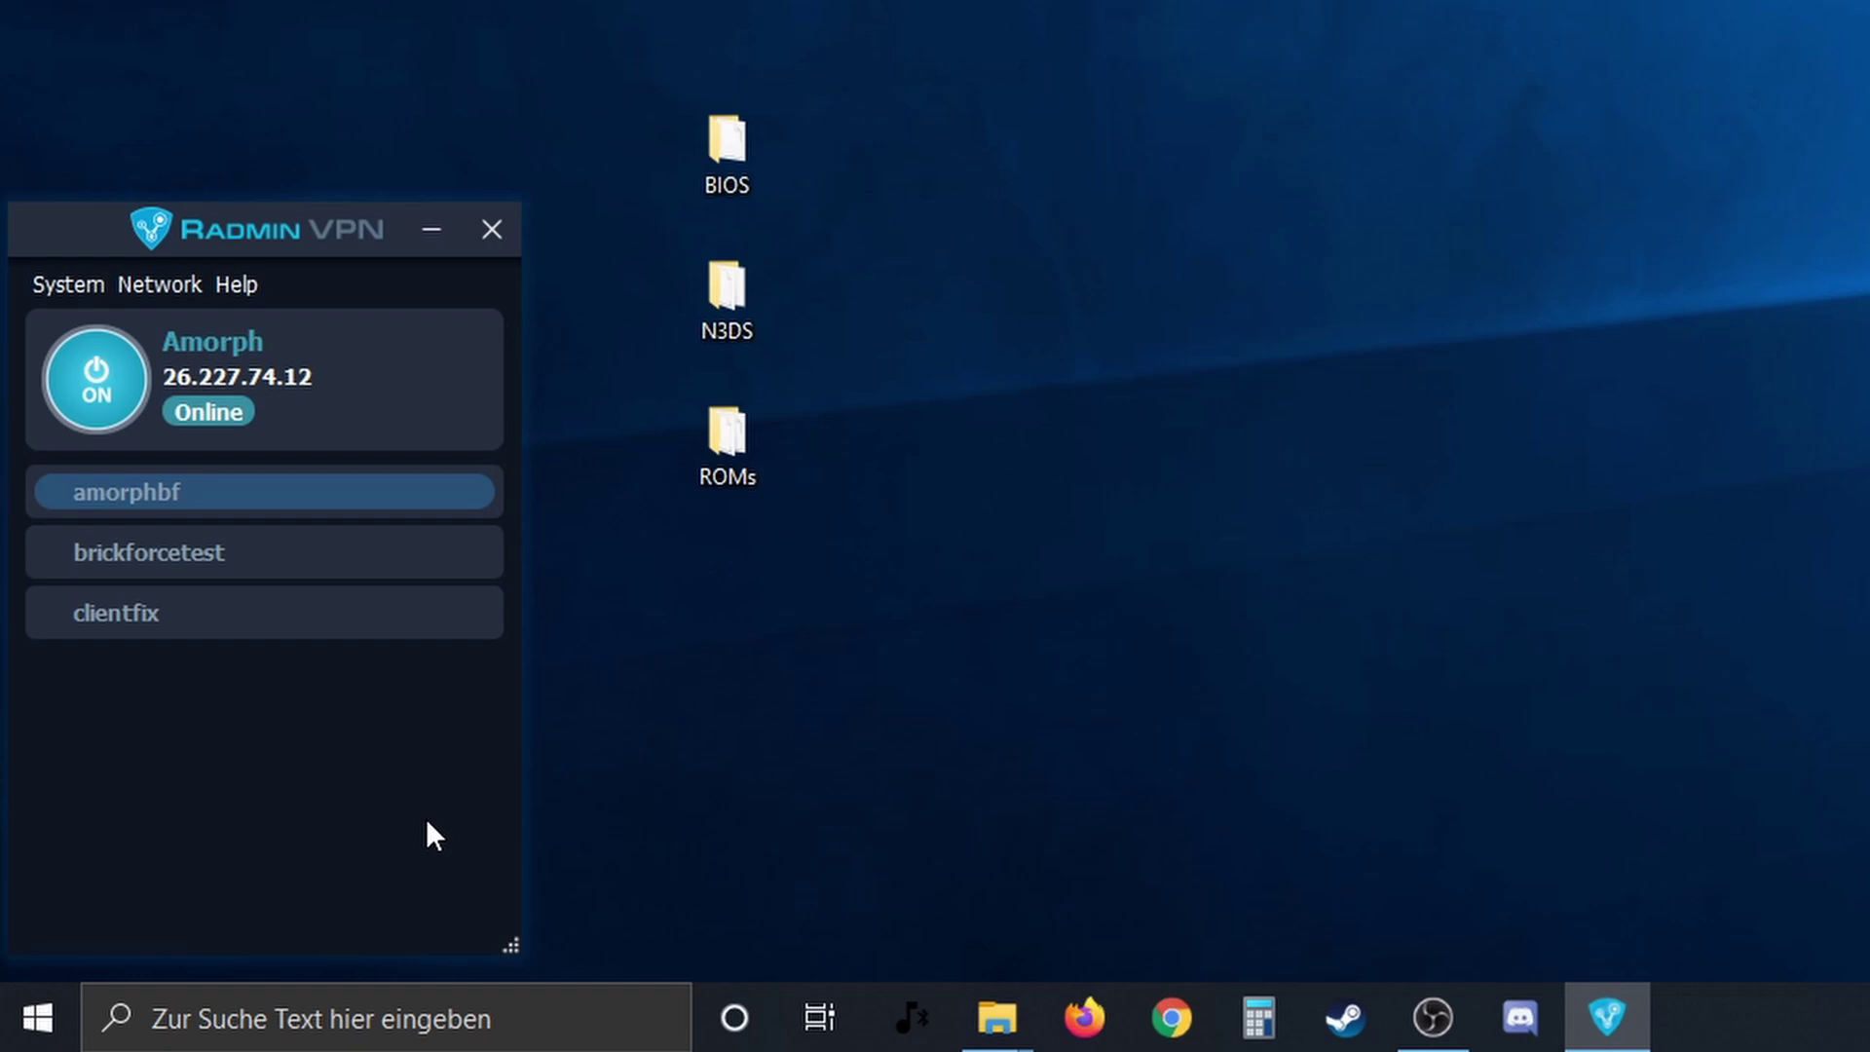
- Enable the amorphbf network, then disable it again
right_click(183, 505)
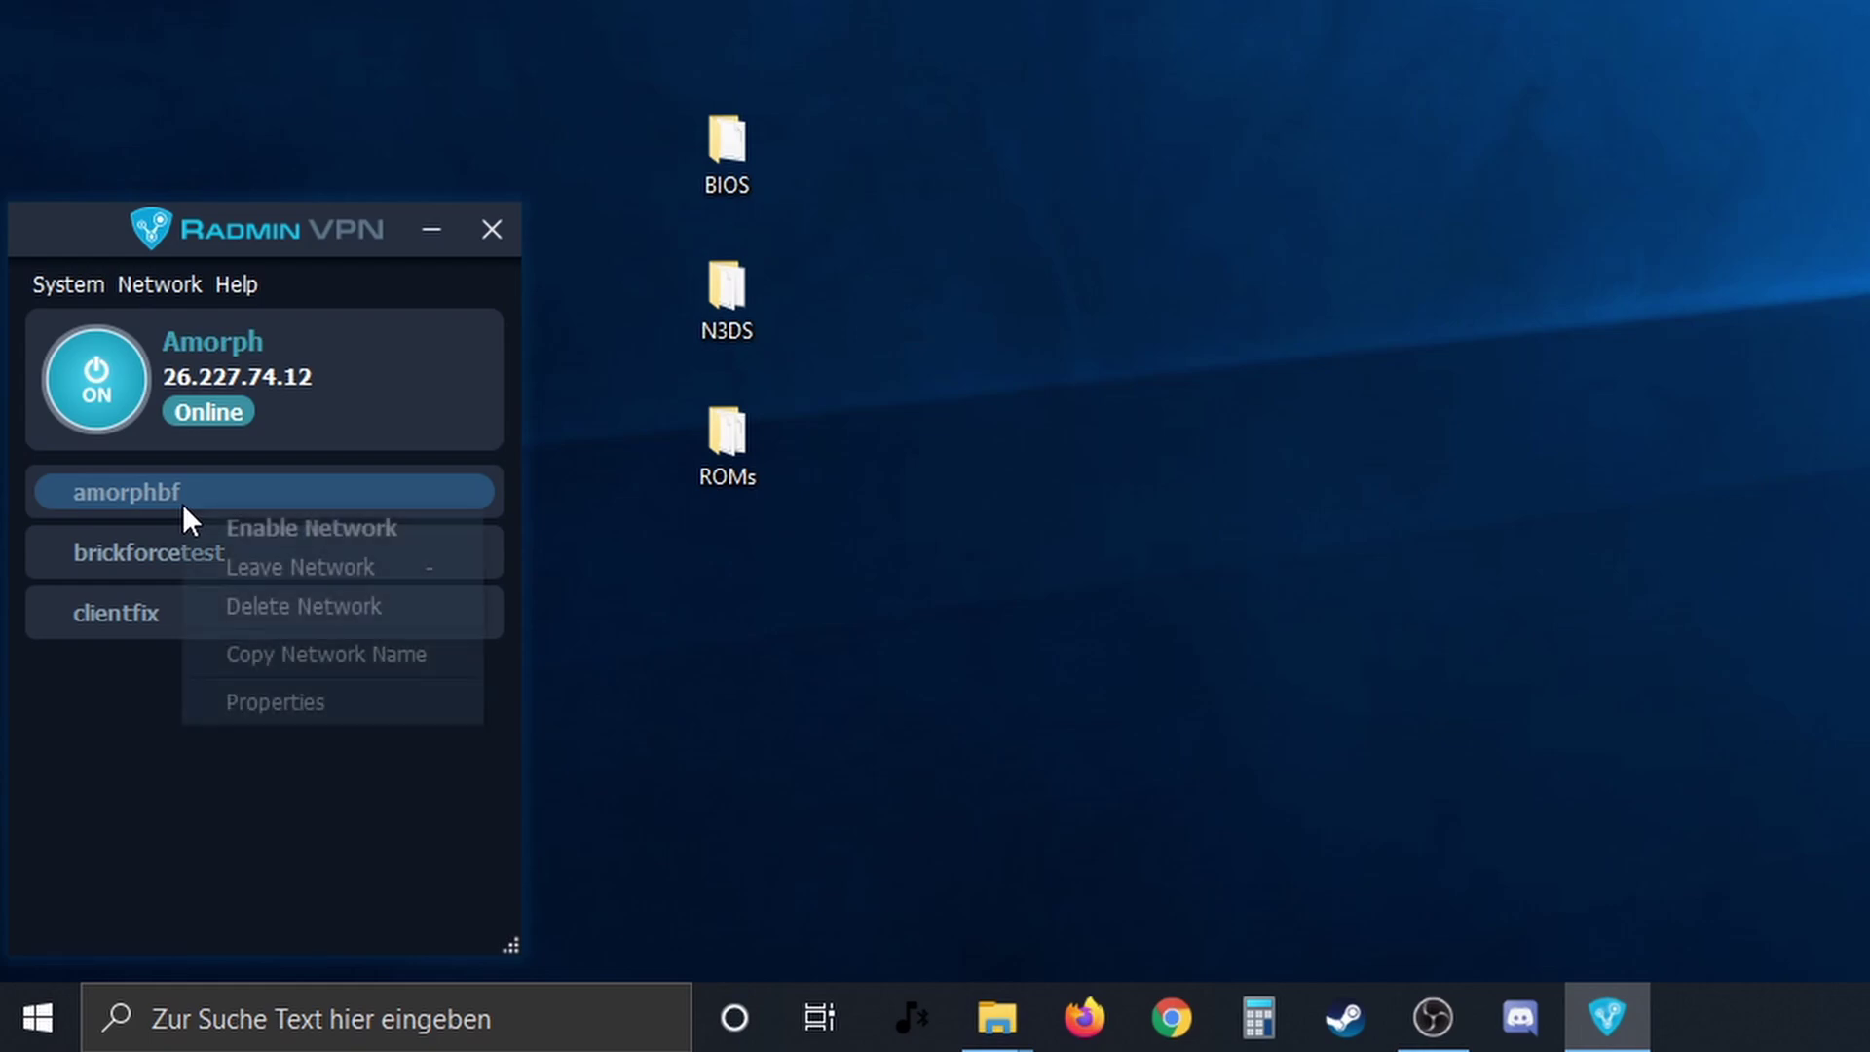
left_click(249, 529)
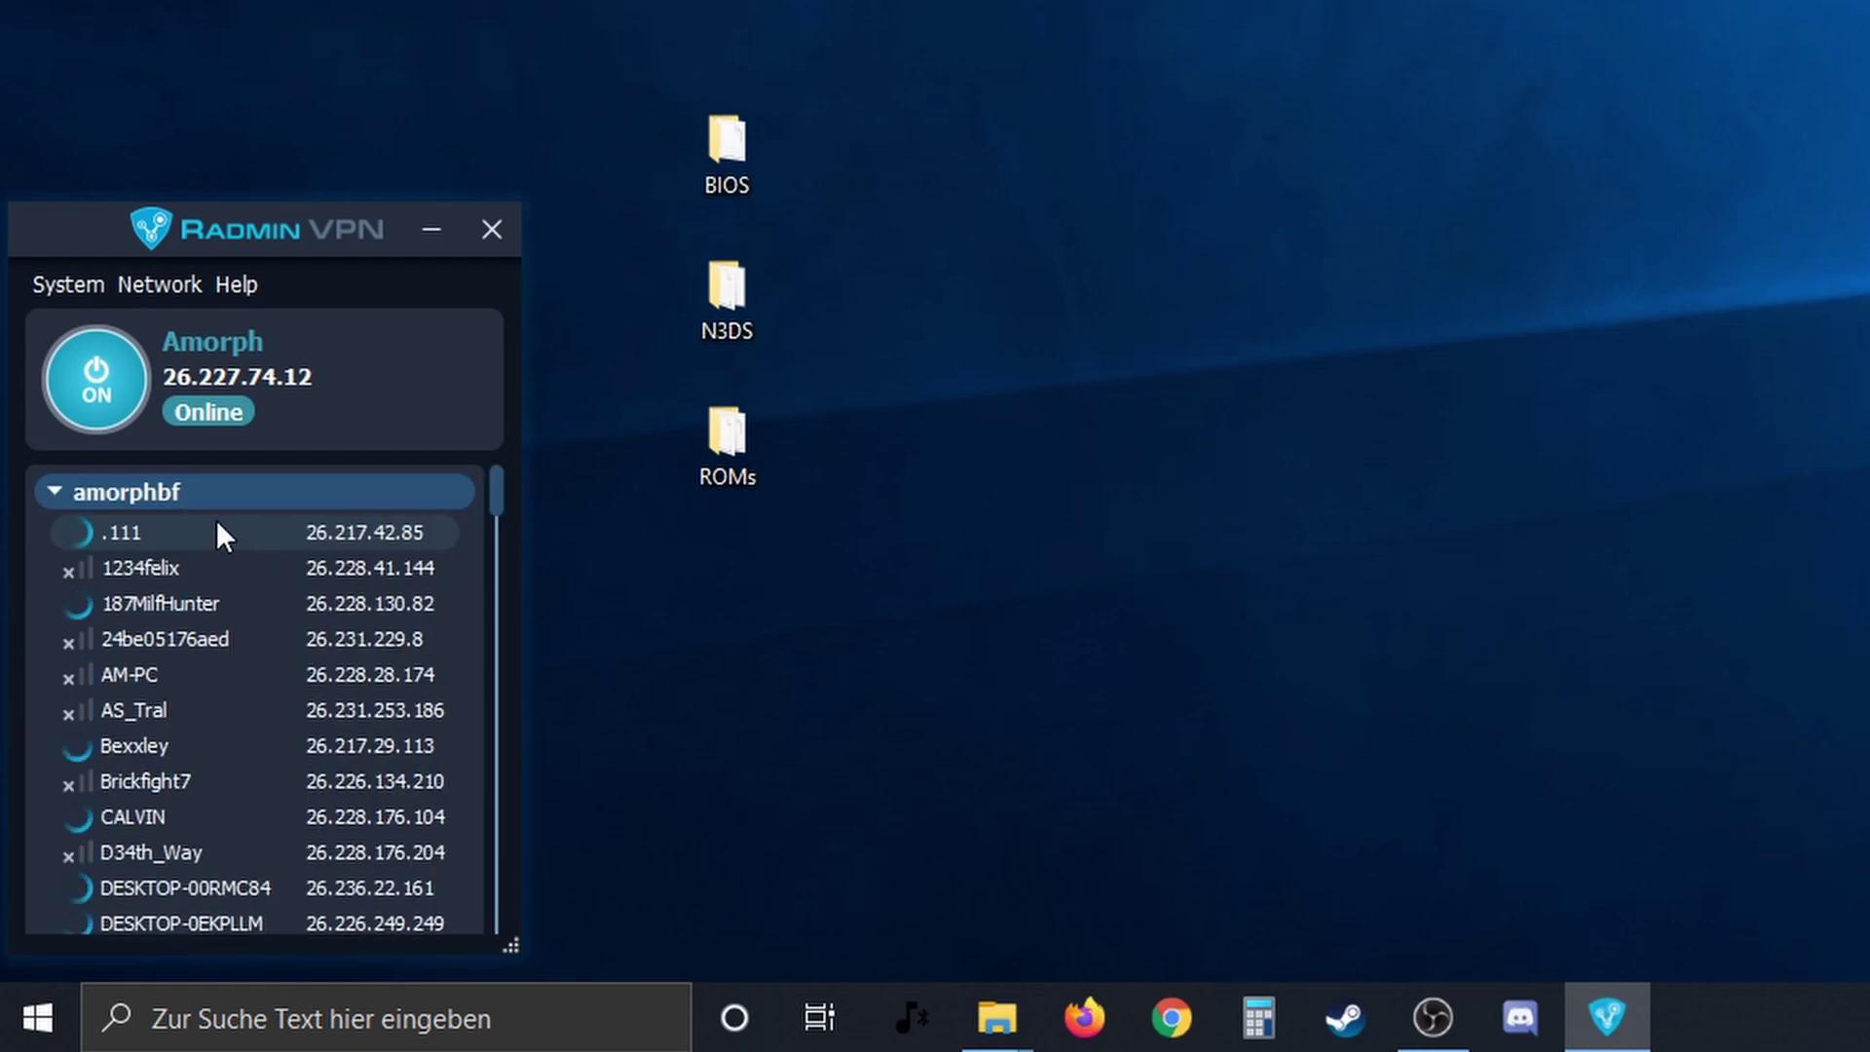
left_click(56, 491)
right_click(118, 492)
left_click(150, 508)
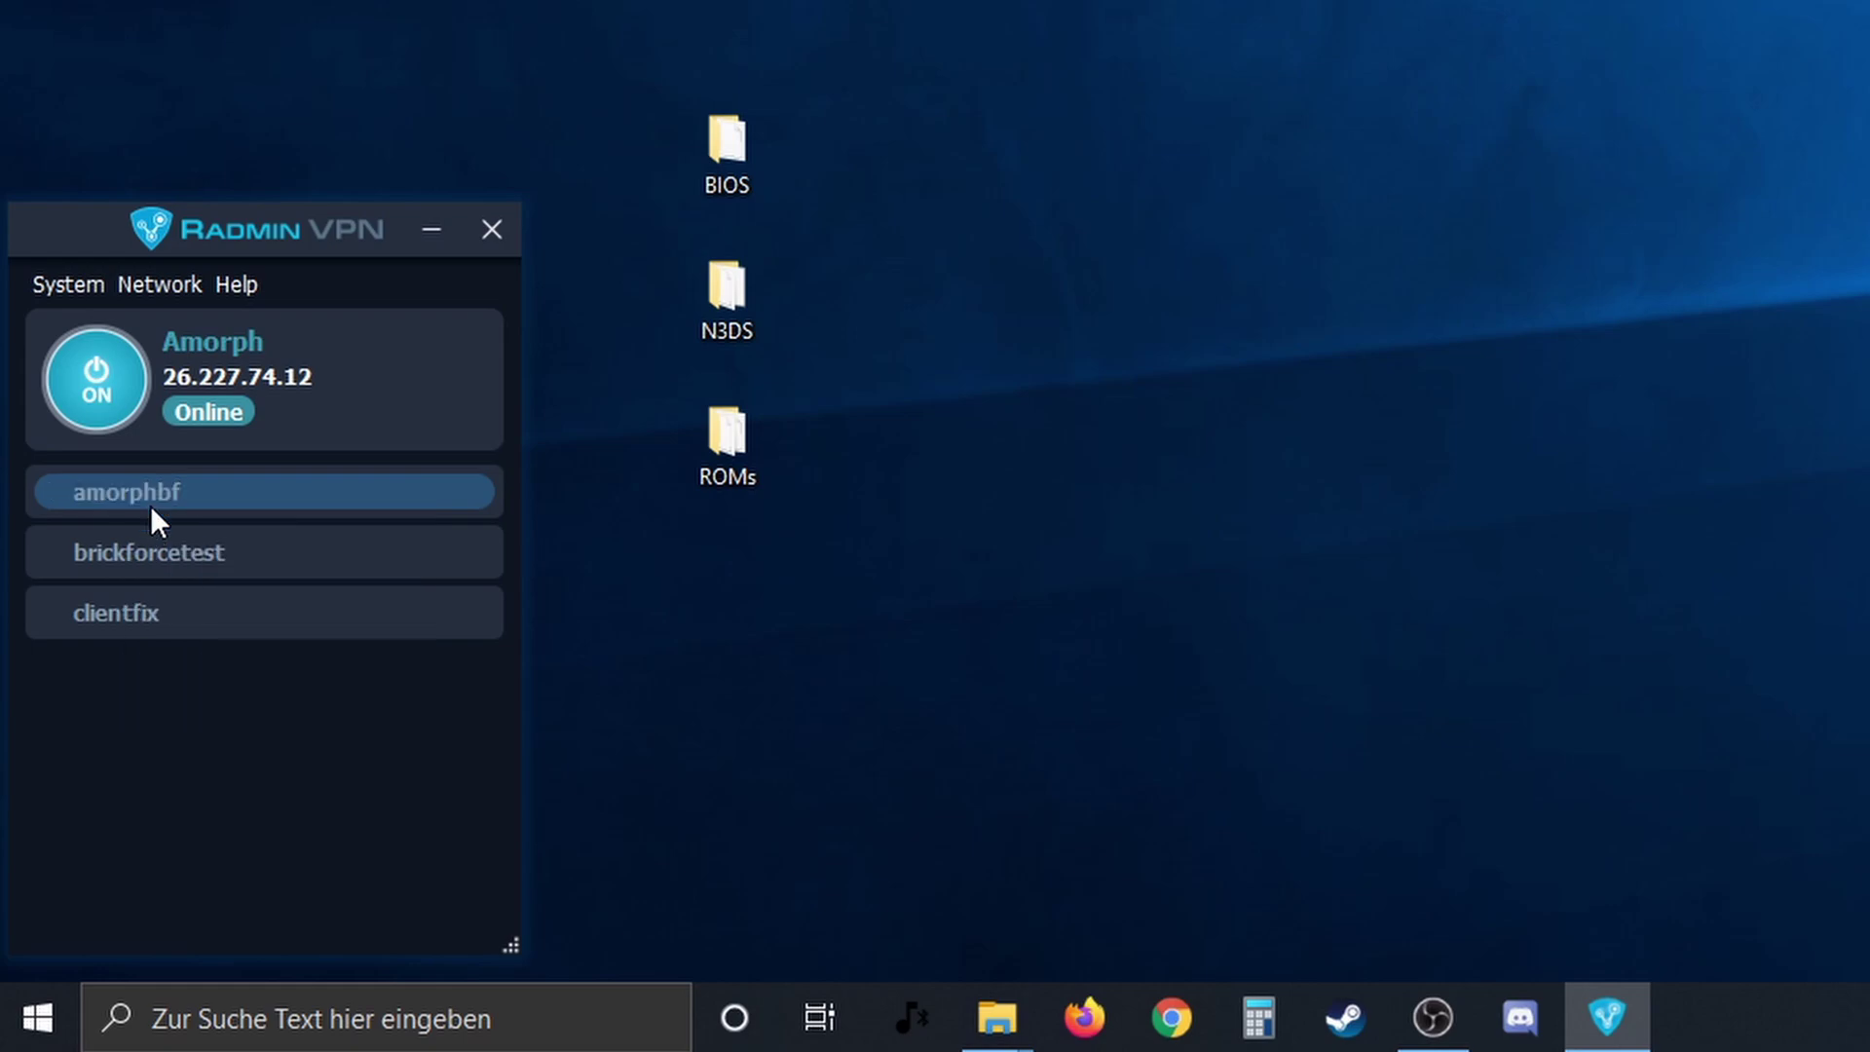
left_click(660, 690)
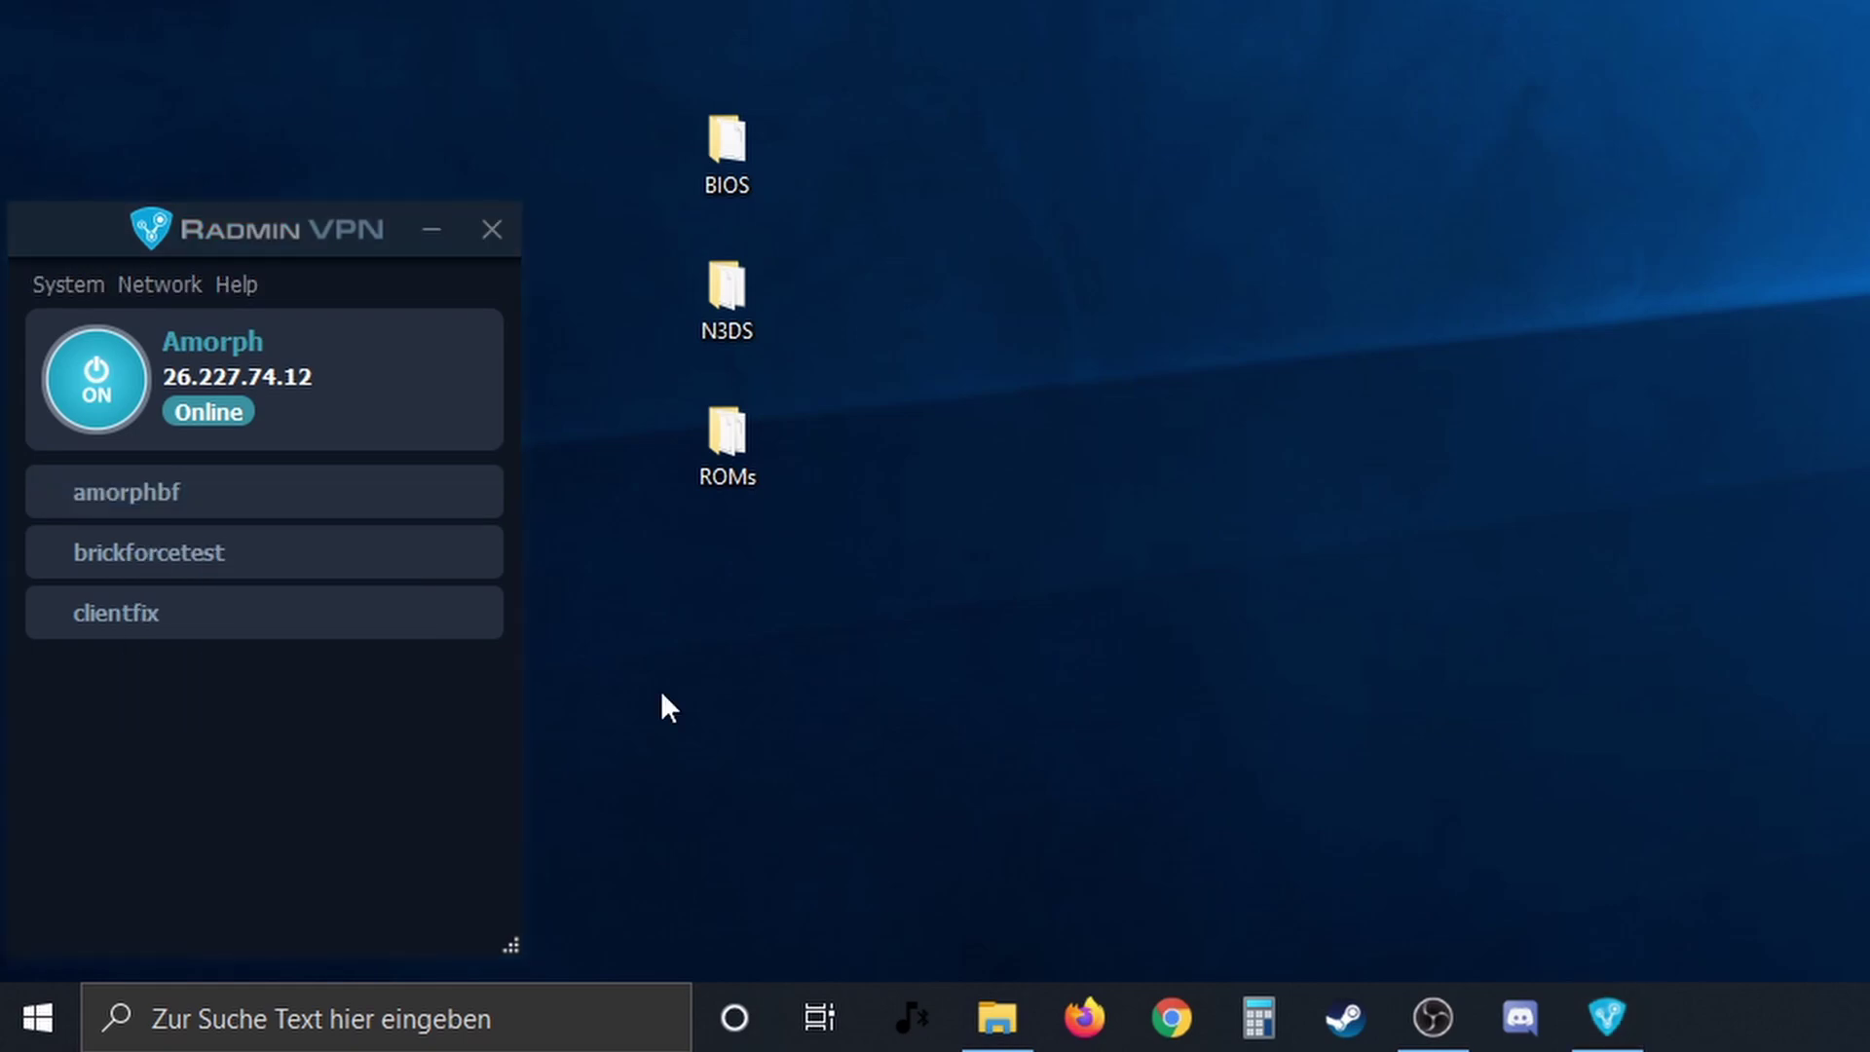
left_click(161, 283)
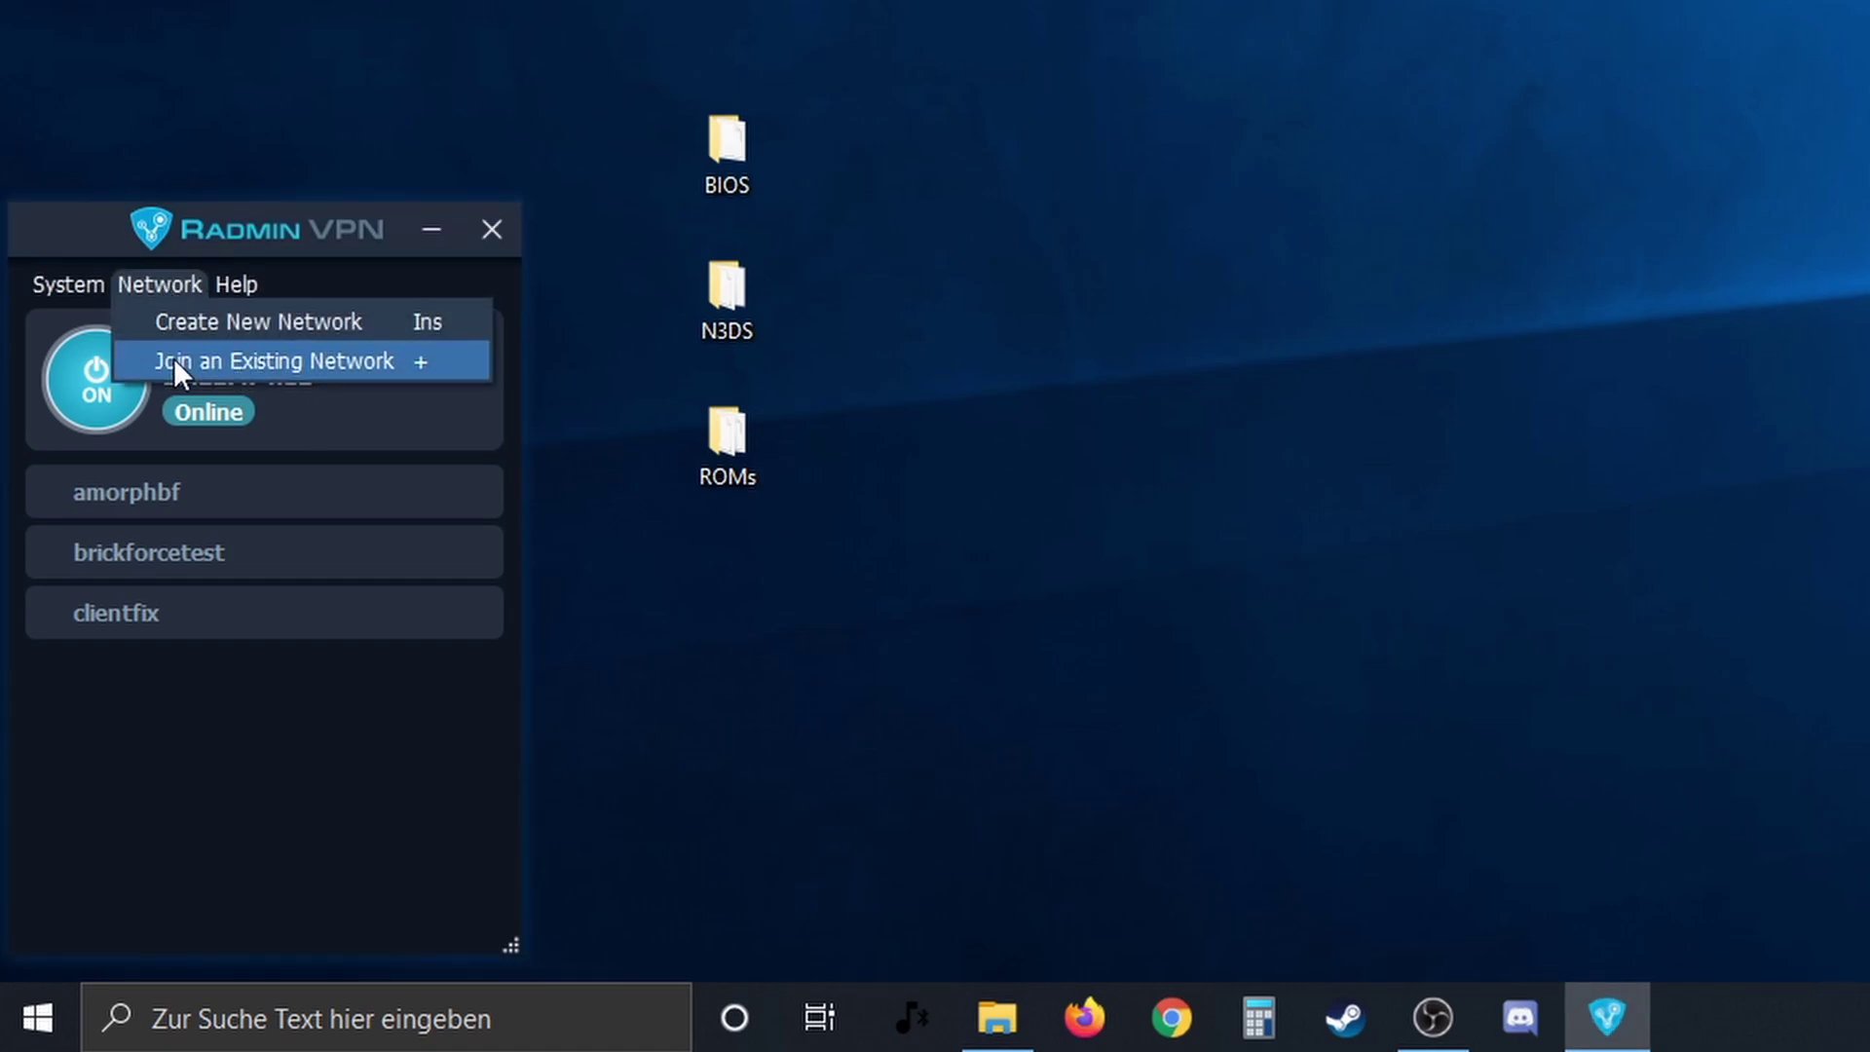
- Join the existing network amorphbf with its password
left_click(220, 360)
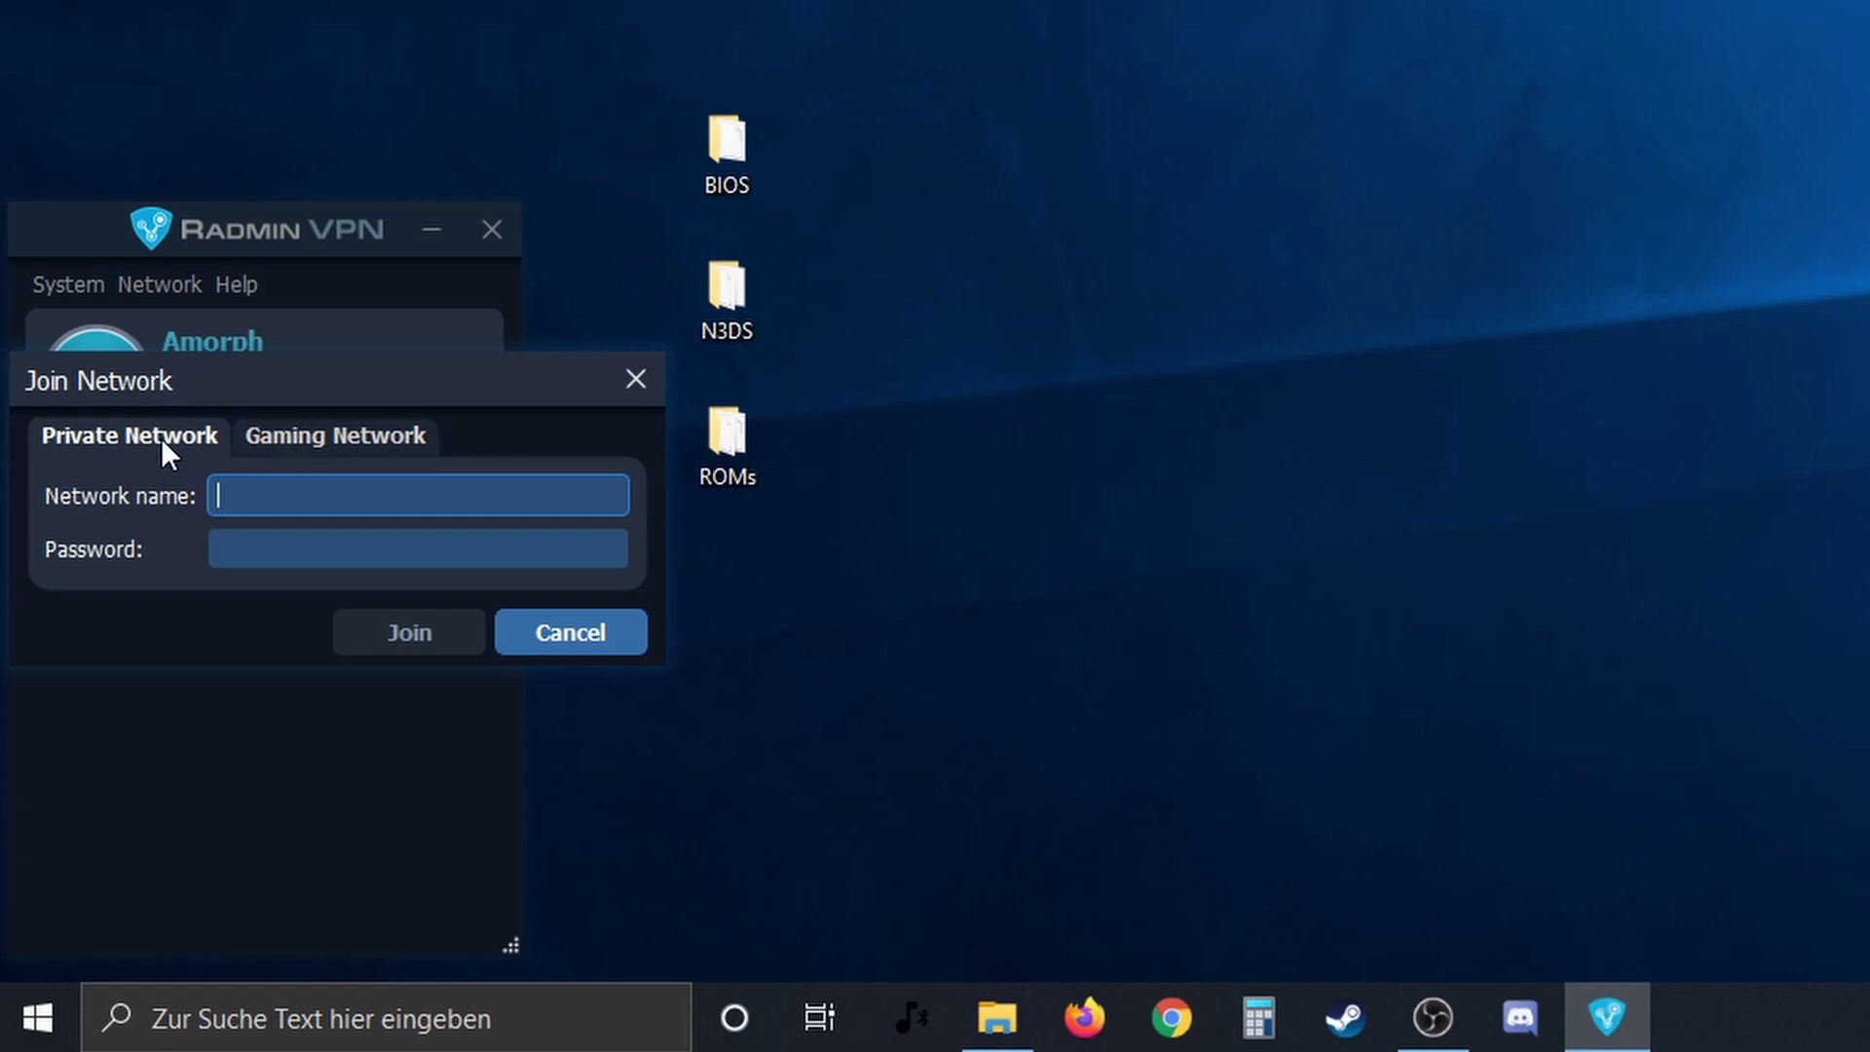
left_click(255, 545)
left_click(250, 502)
type("amorphbf")
key("Tab")
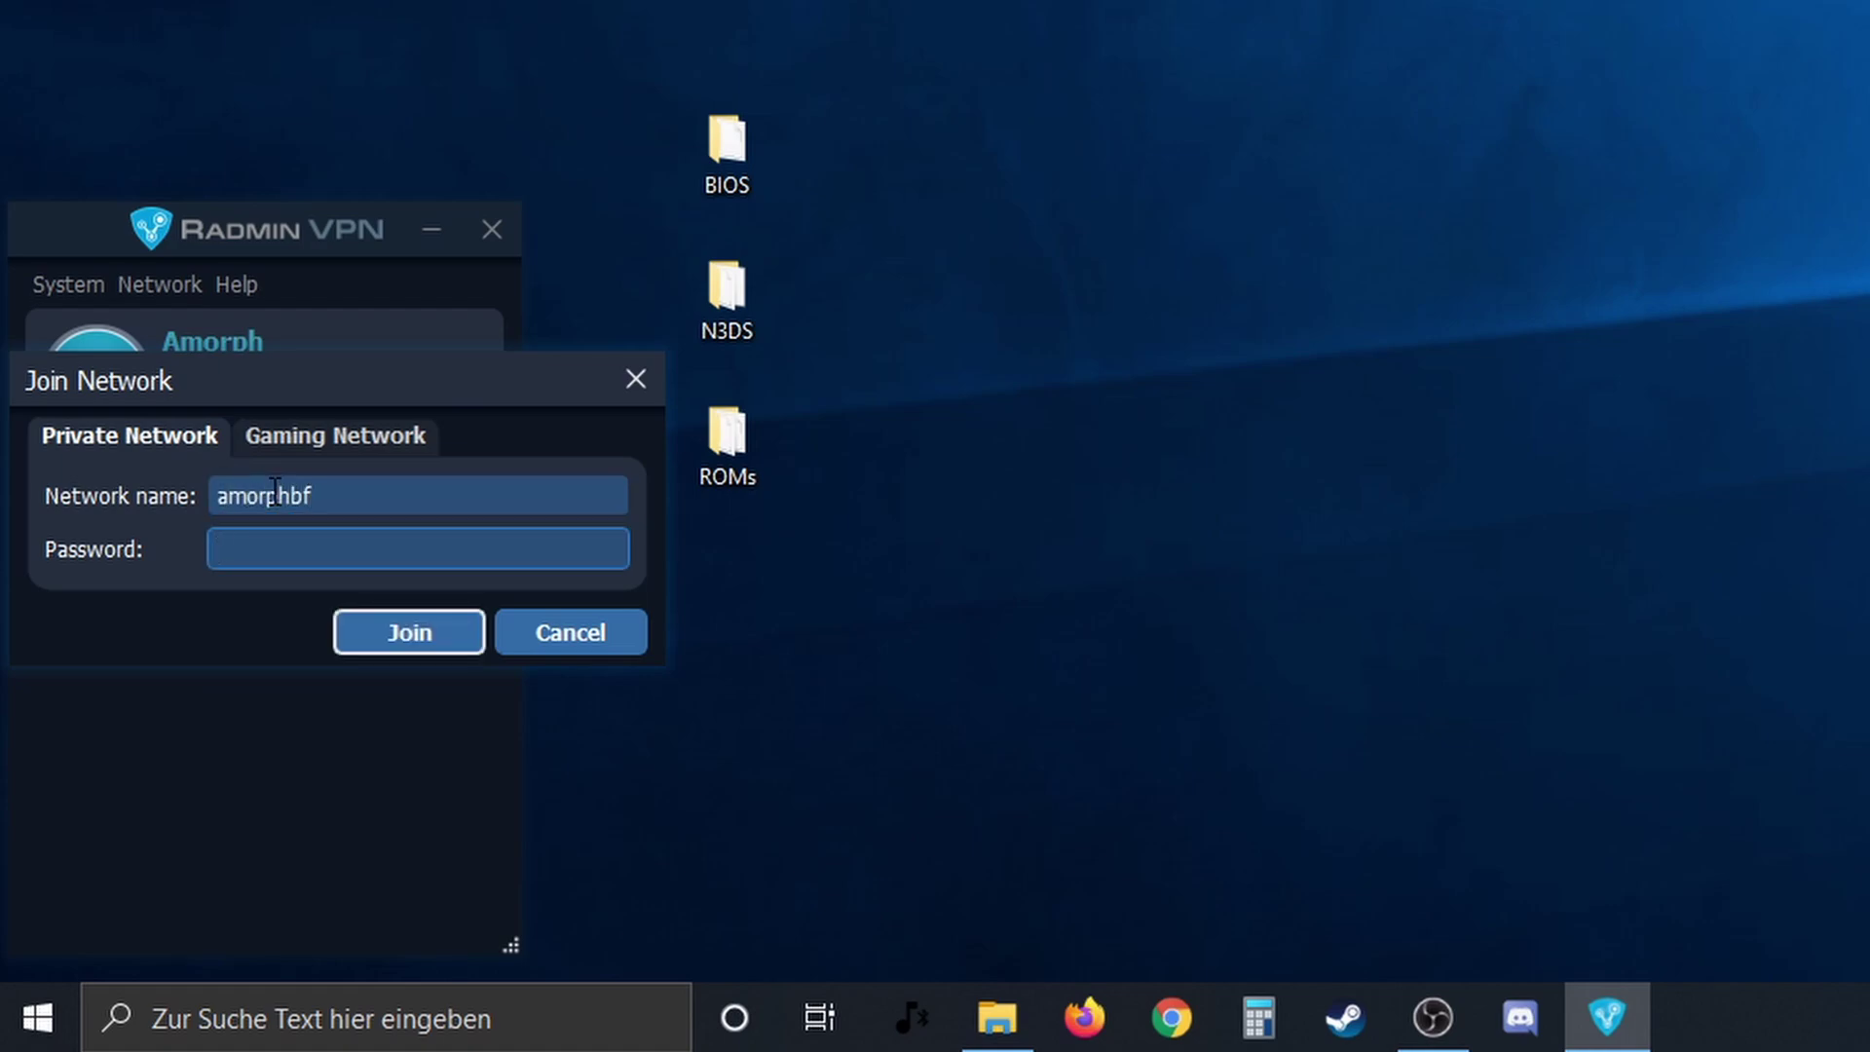
type("*********")
left_click(389, 635)
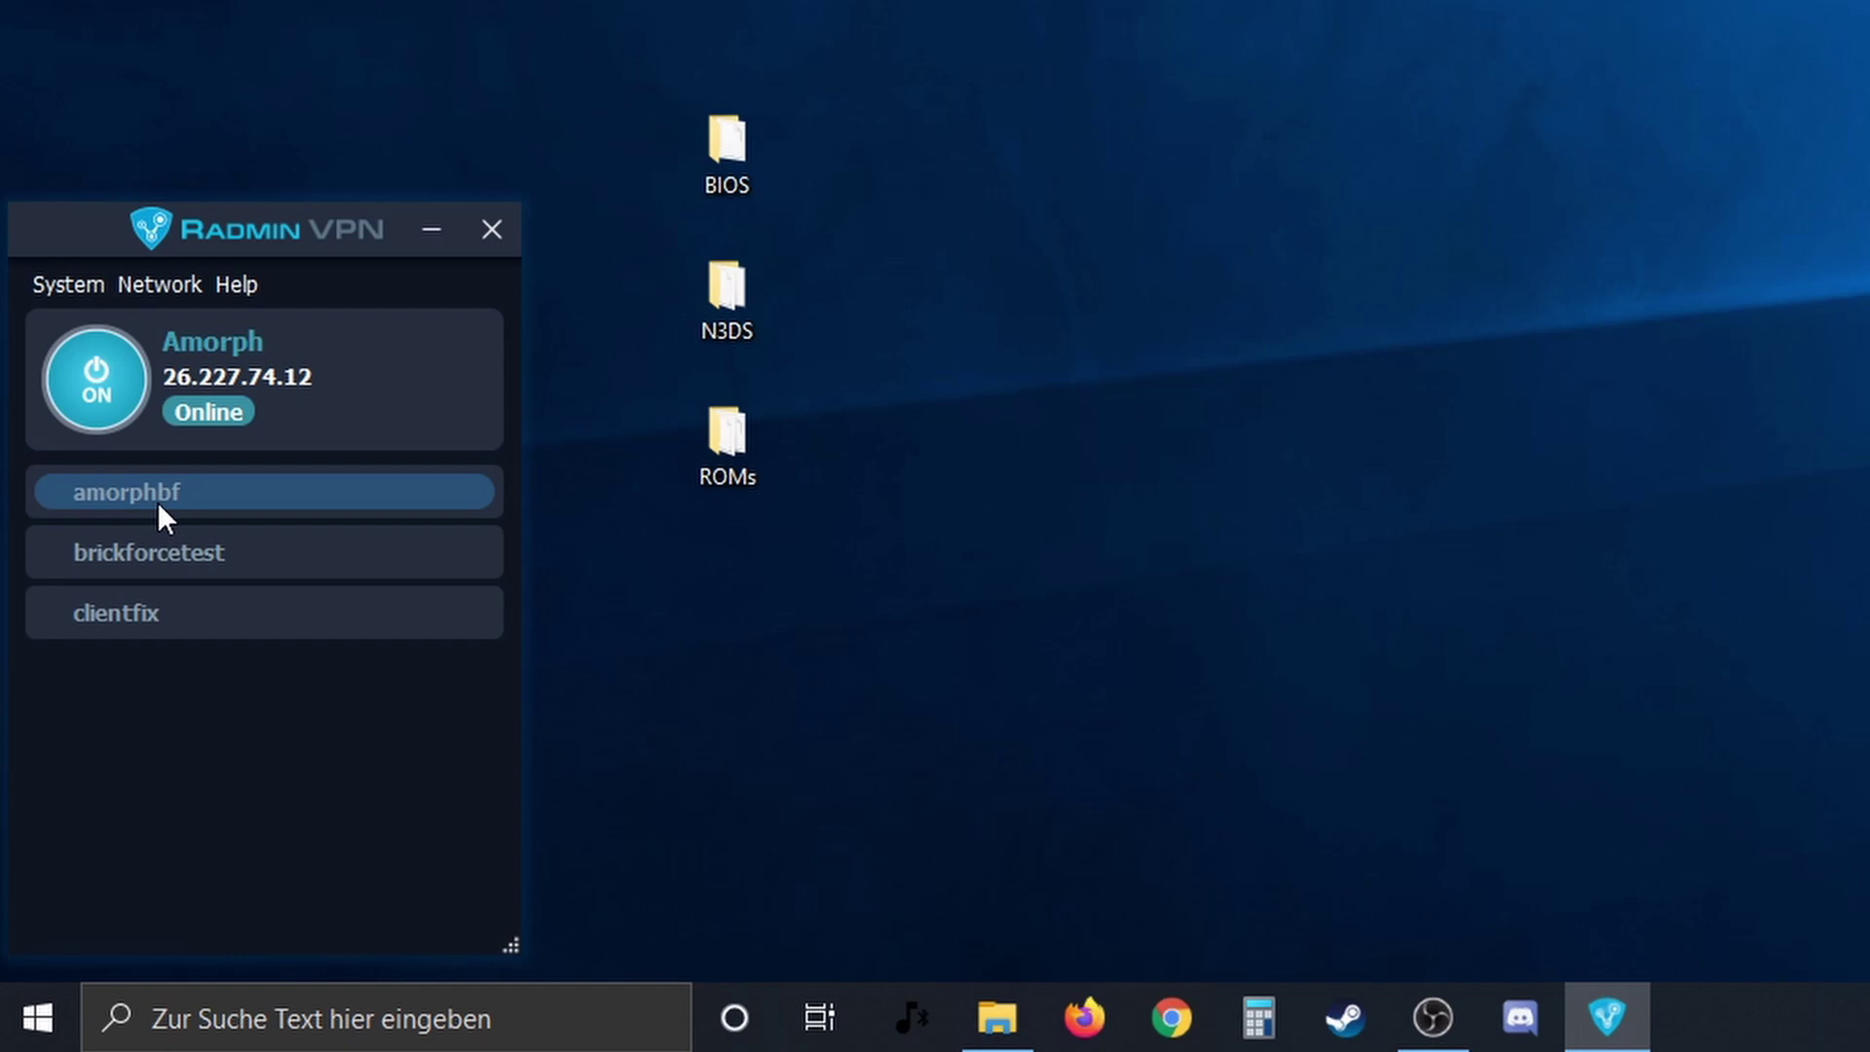
- Join the existing network BF-Server2 with its password
left_click(159, 285)
left_click(161, 351)
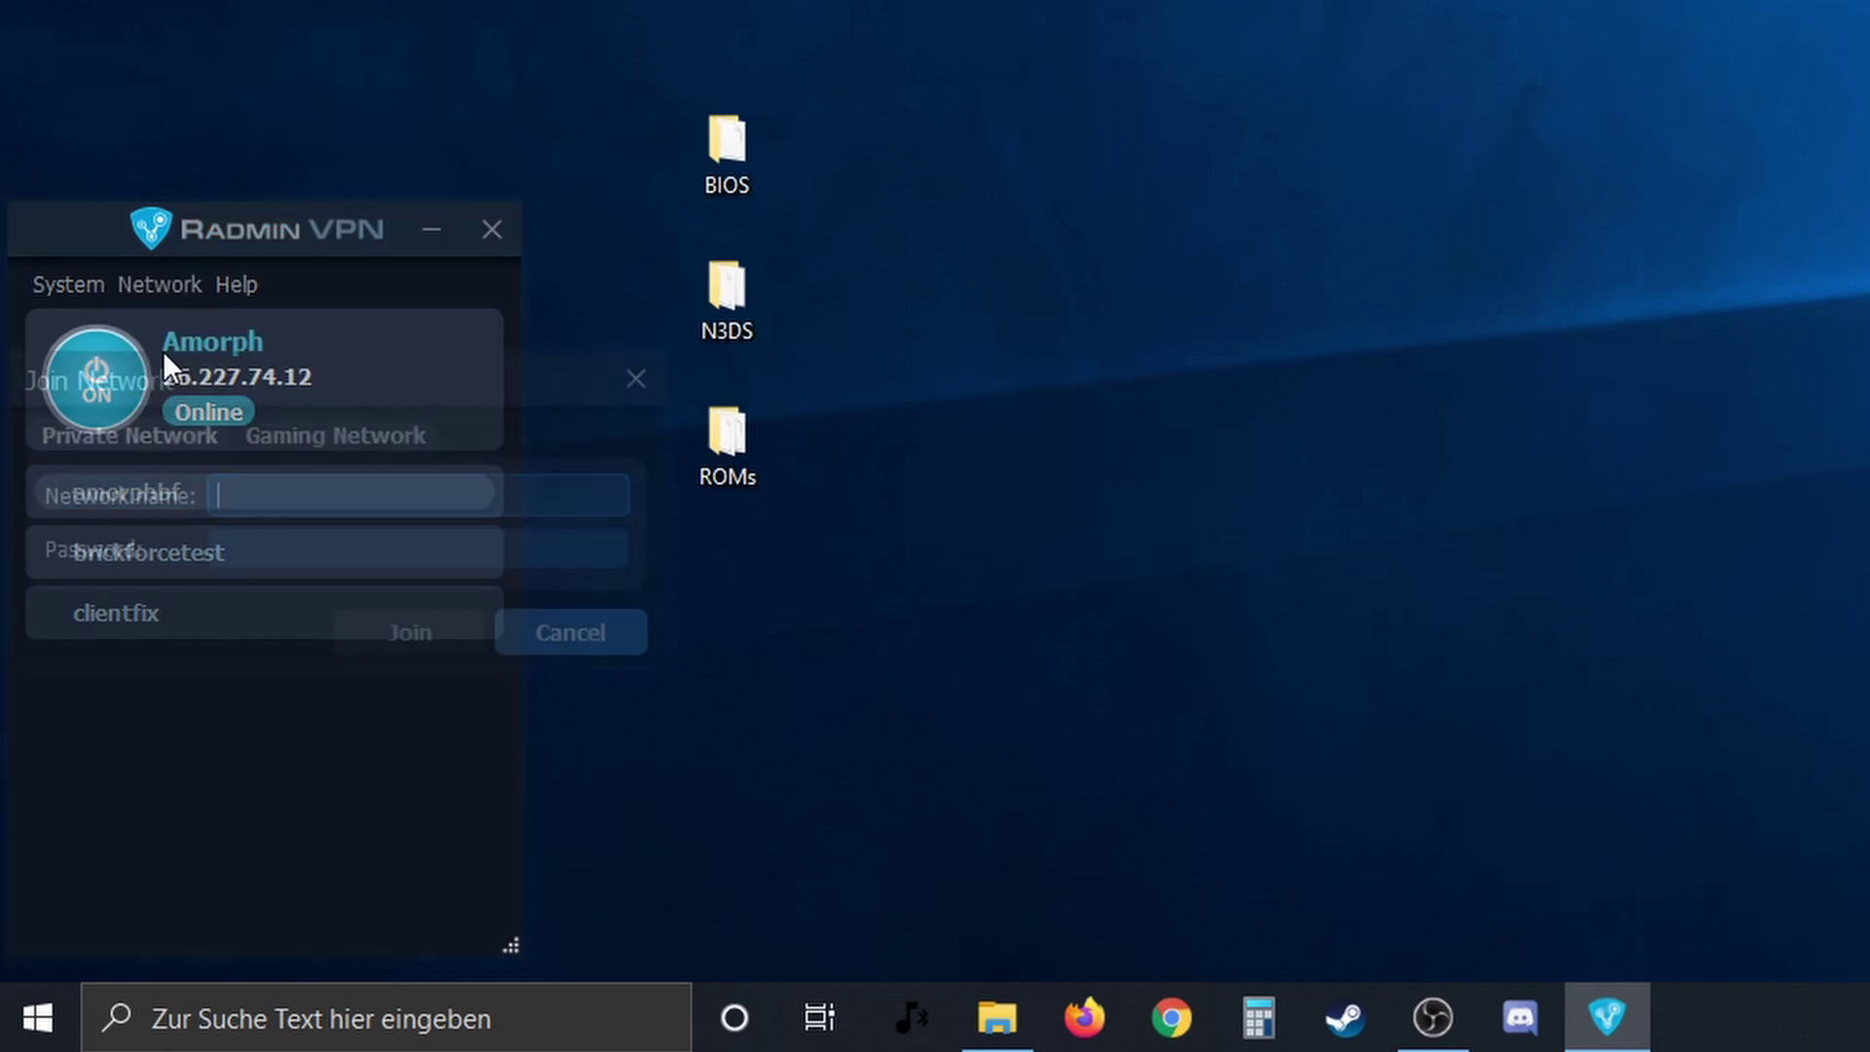
type("BF")
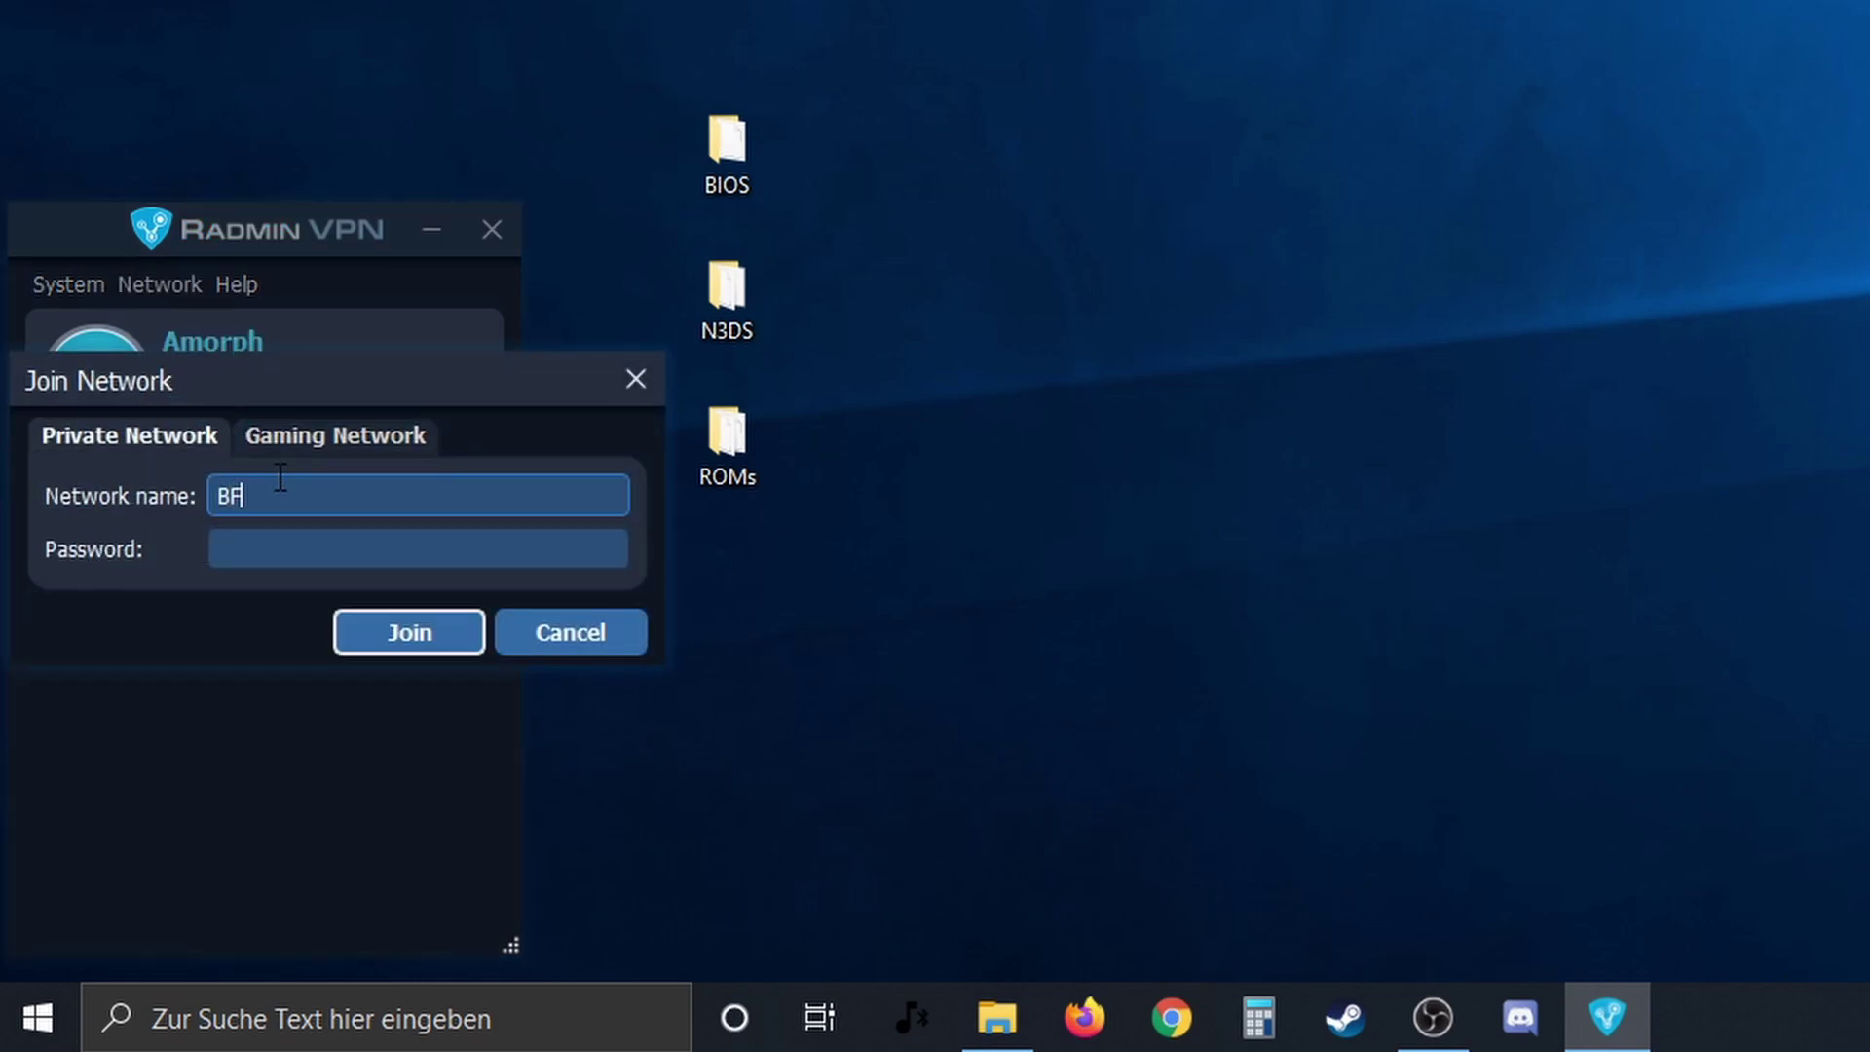
type("-Server2")
key("Tab")
type("123456")
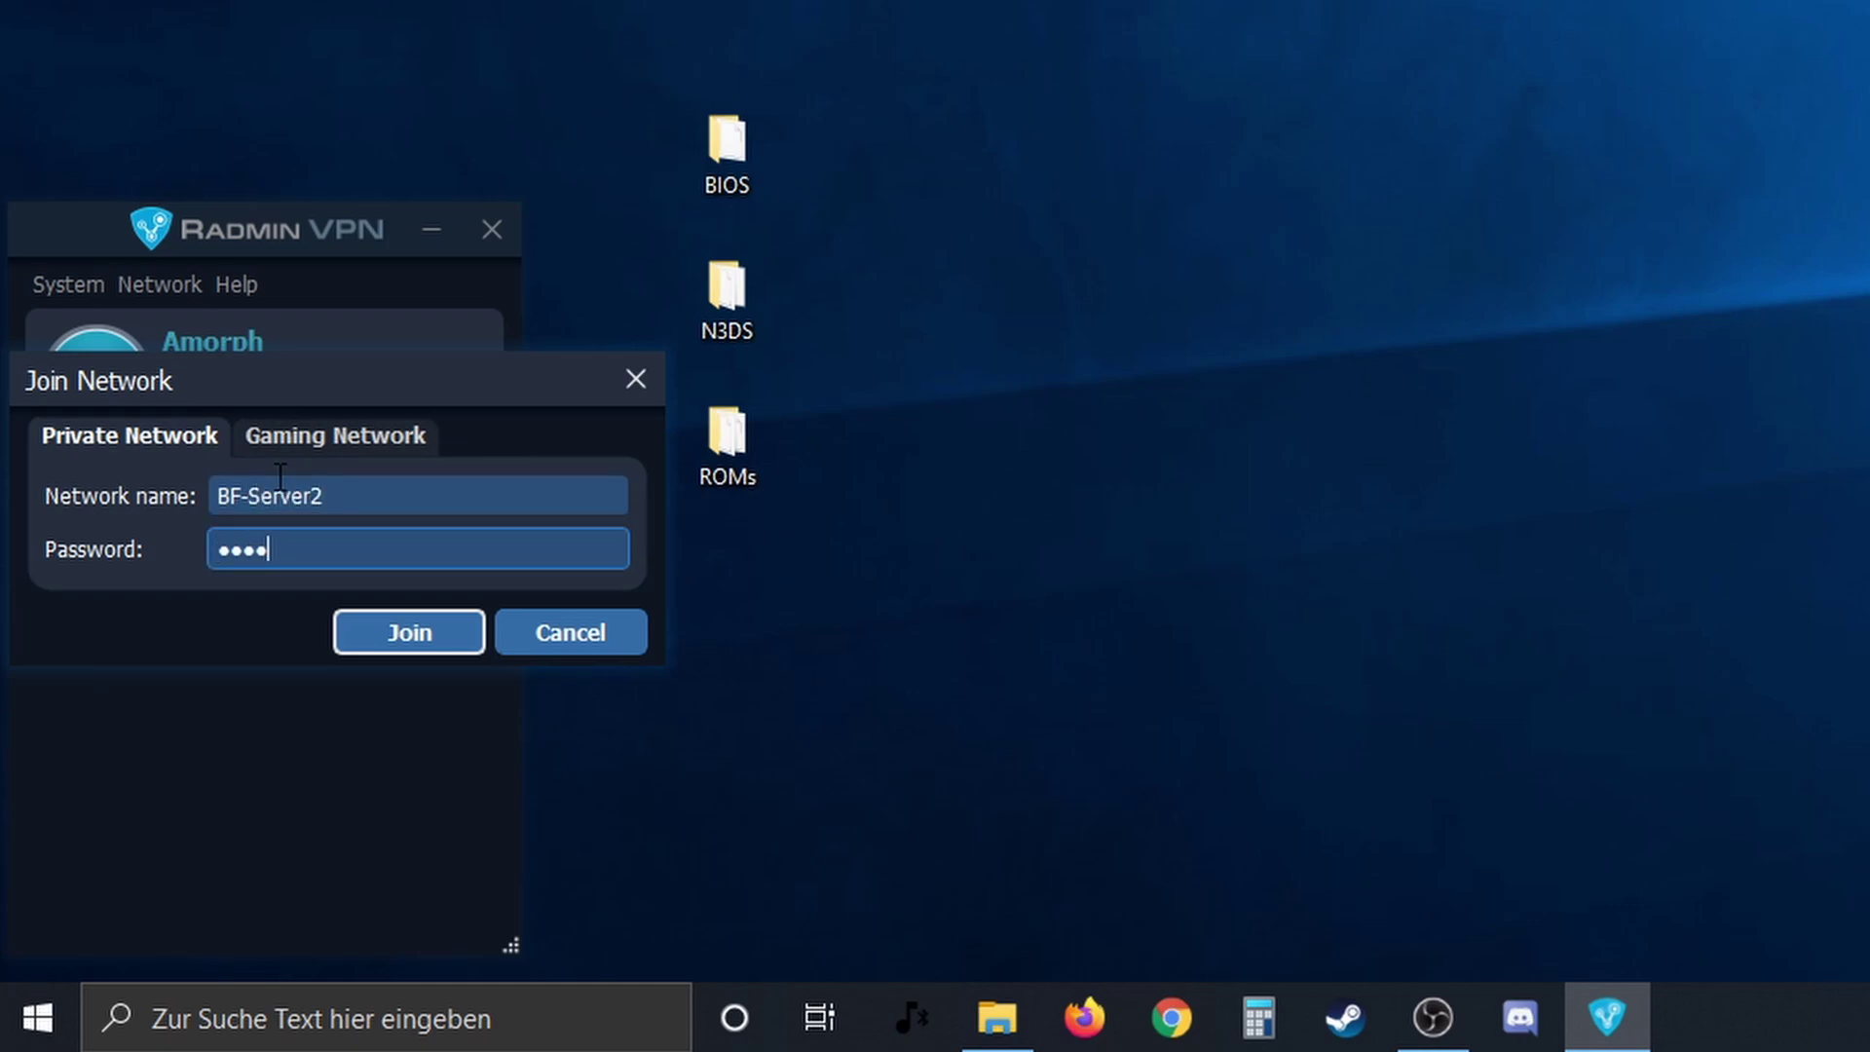
left_click(420, 635)
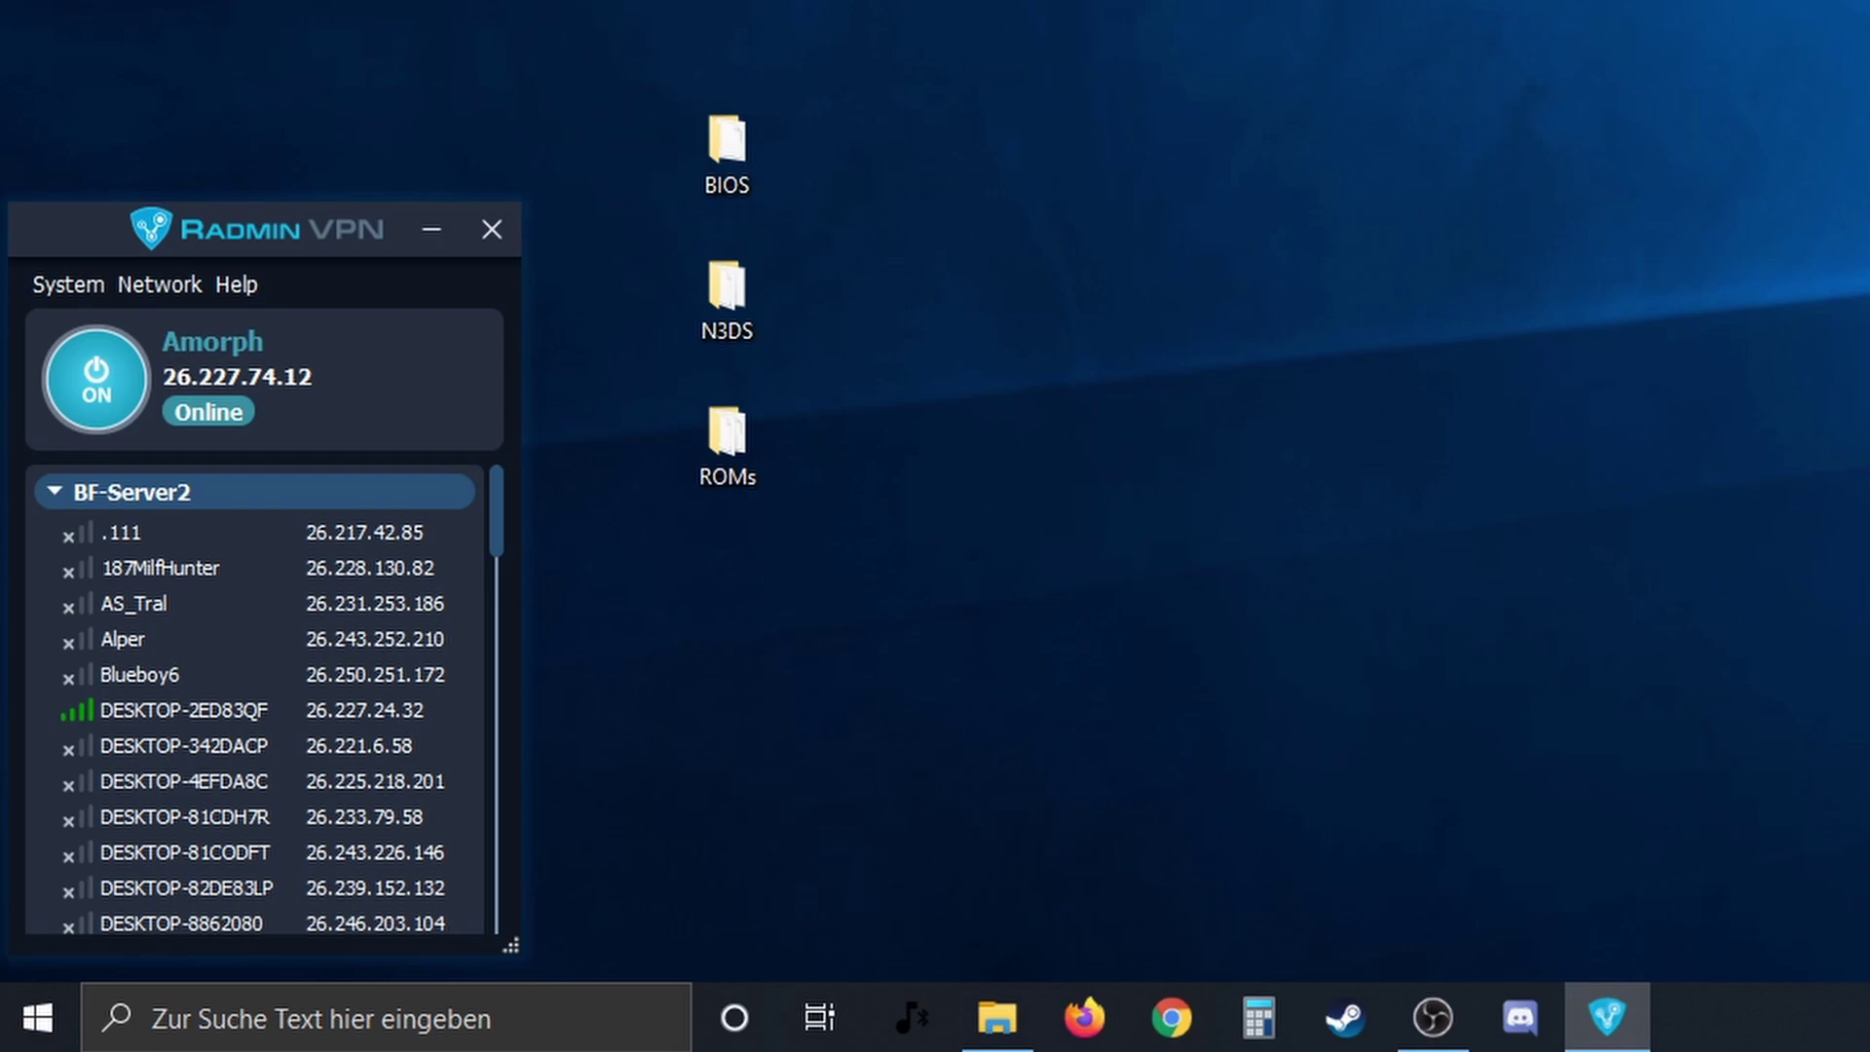
left_click(900, 293)
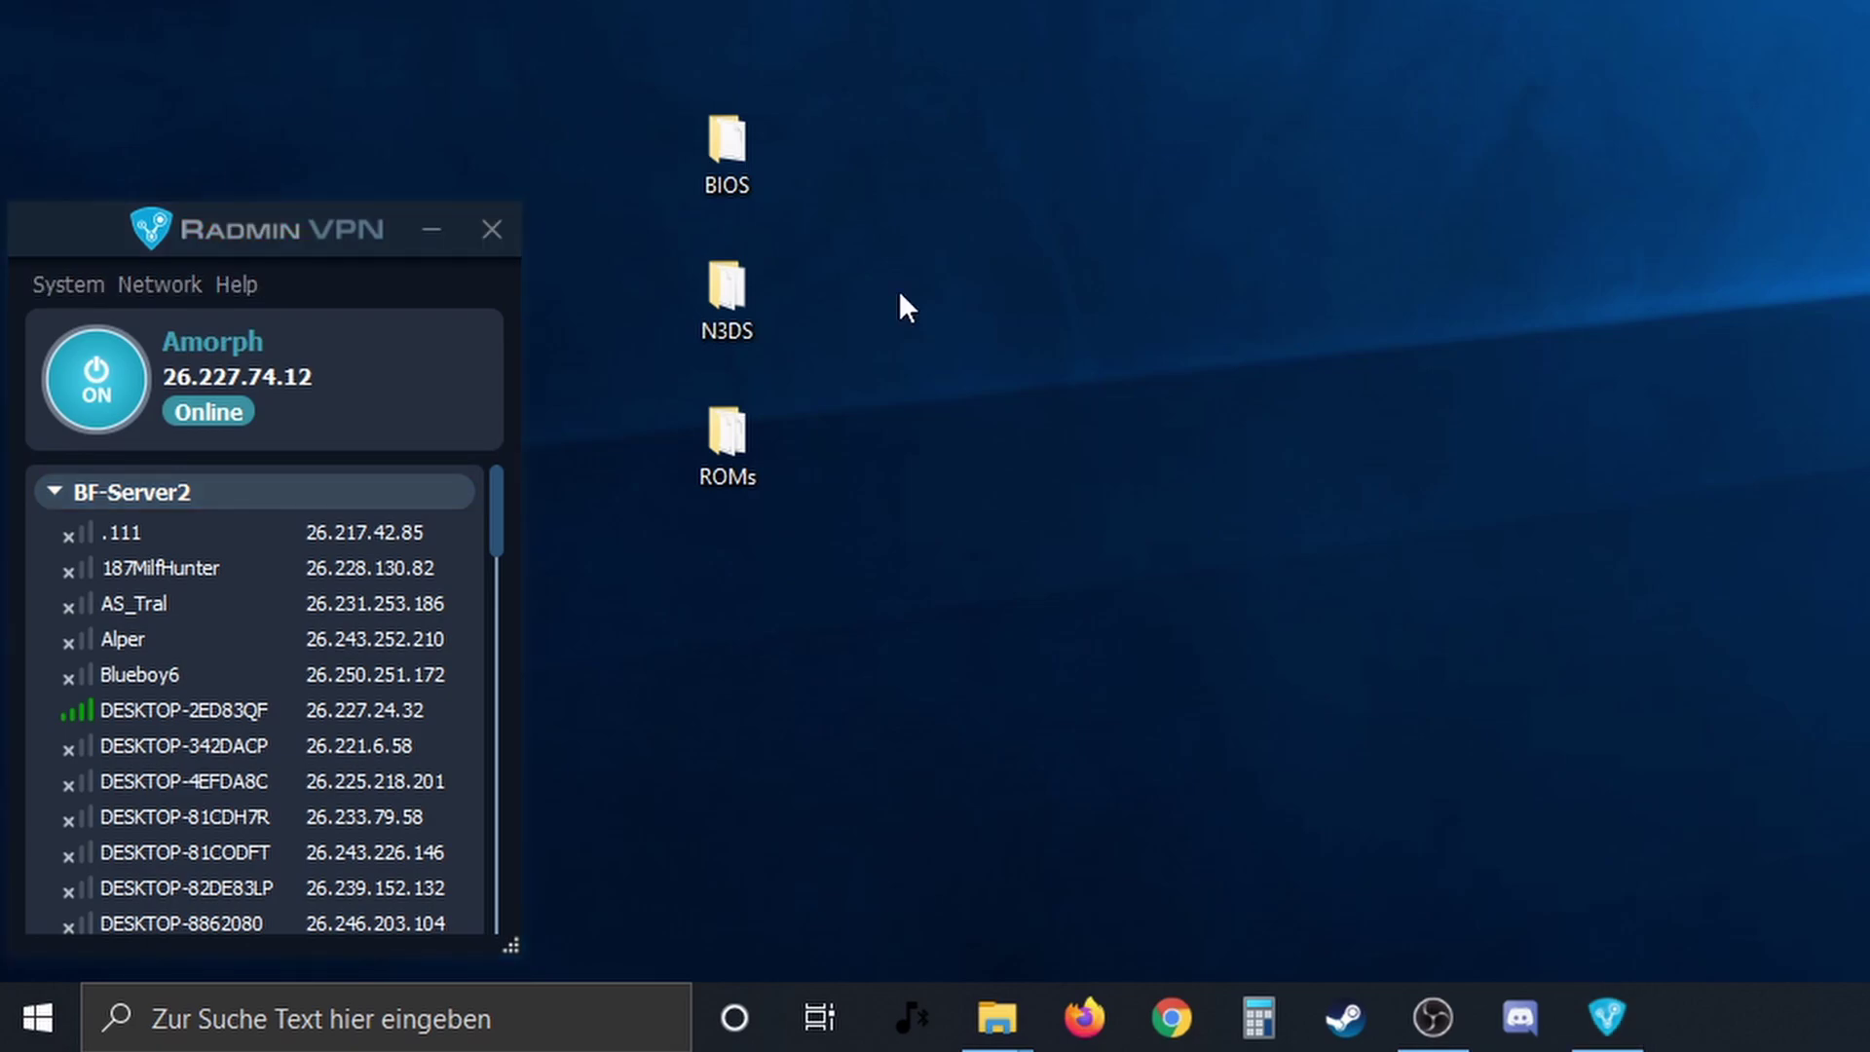
- Create a new network named amorph, protected with a confirmed password
left_click(55, 492)
left_click(146, 283)
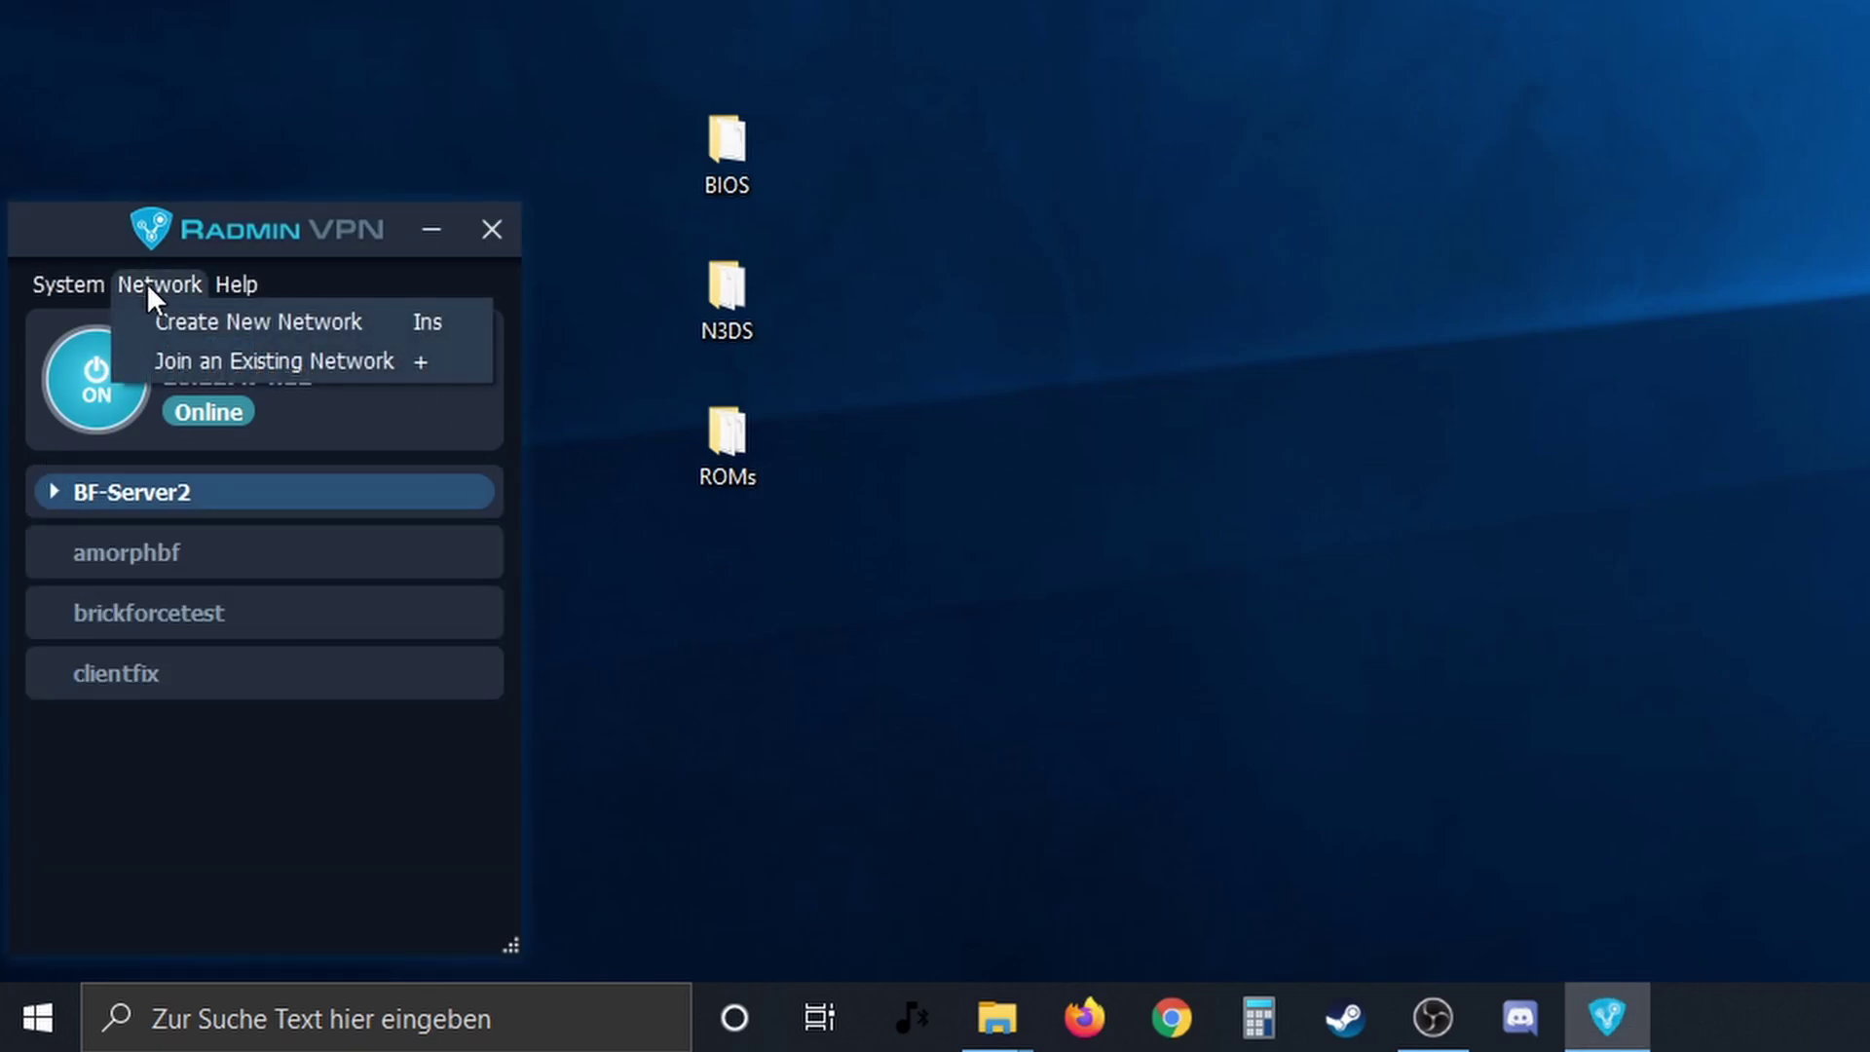
left_click(187, 329)
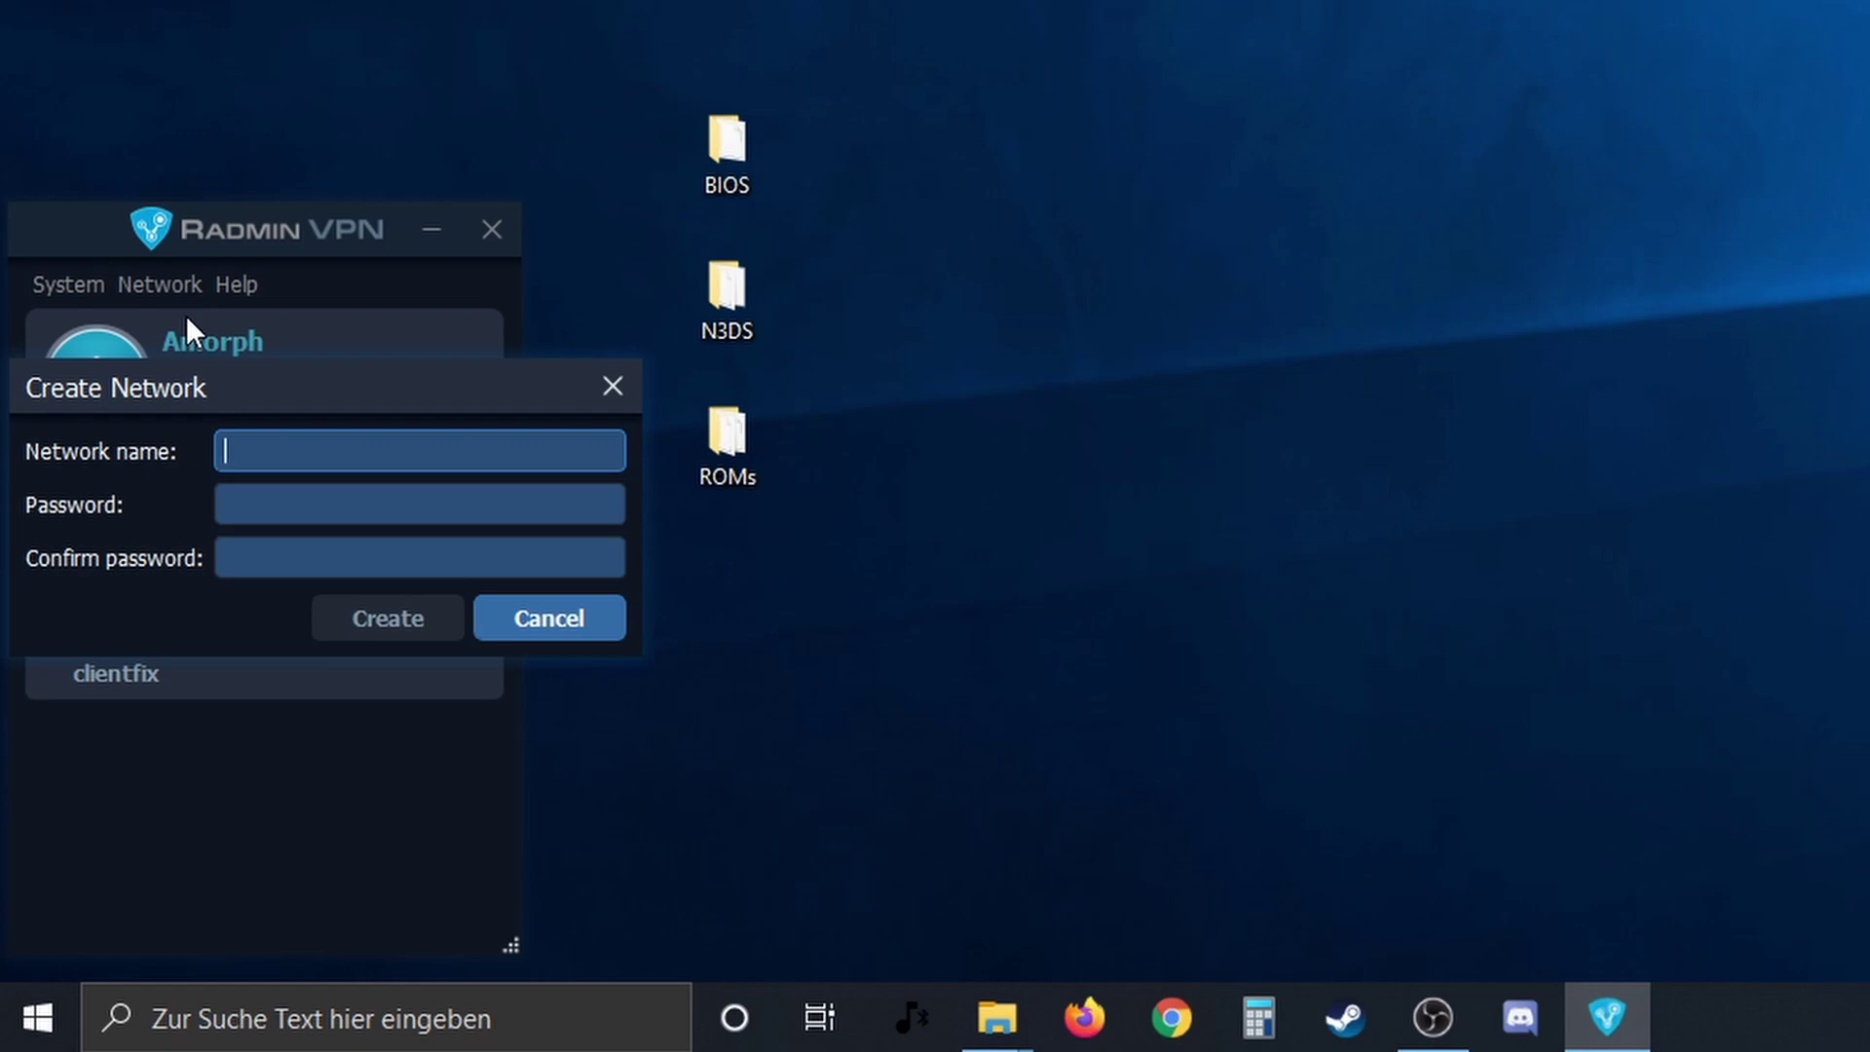
type("amorph")
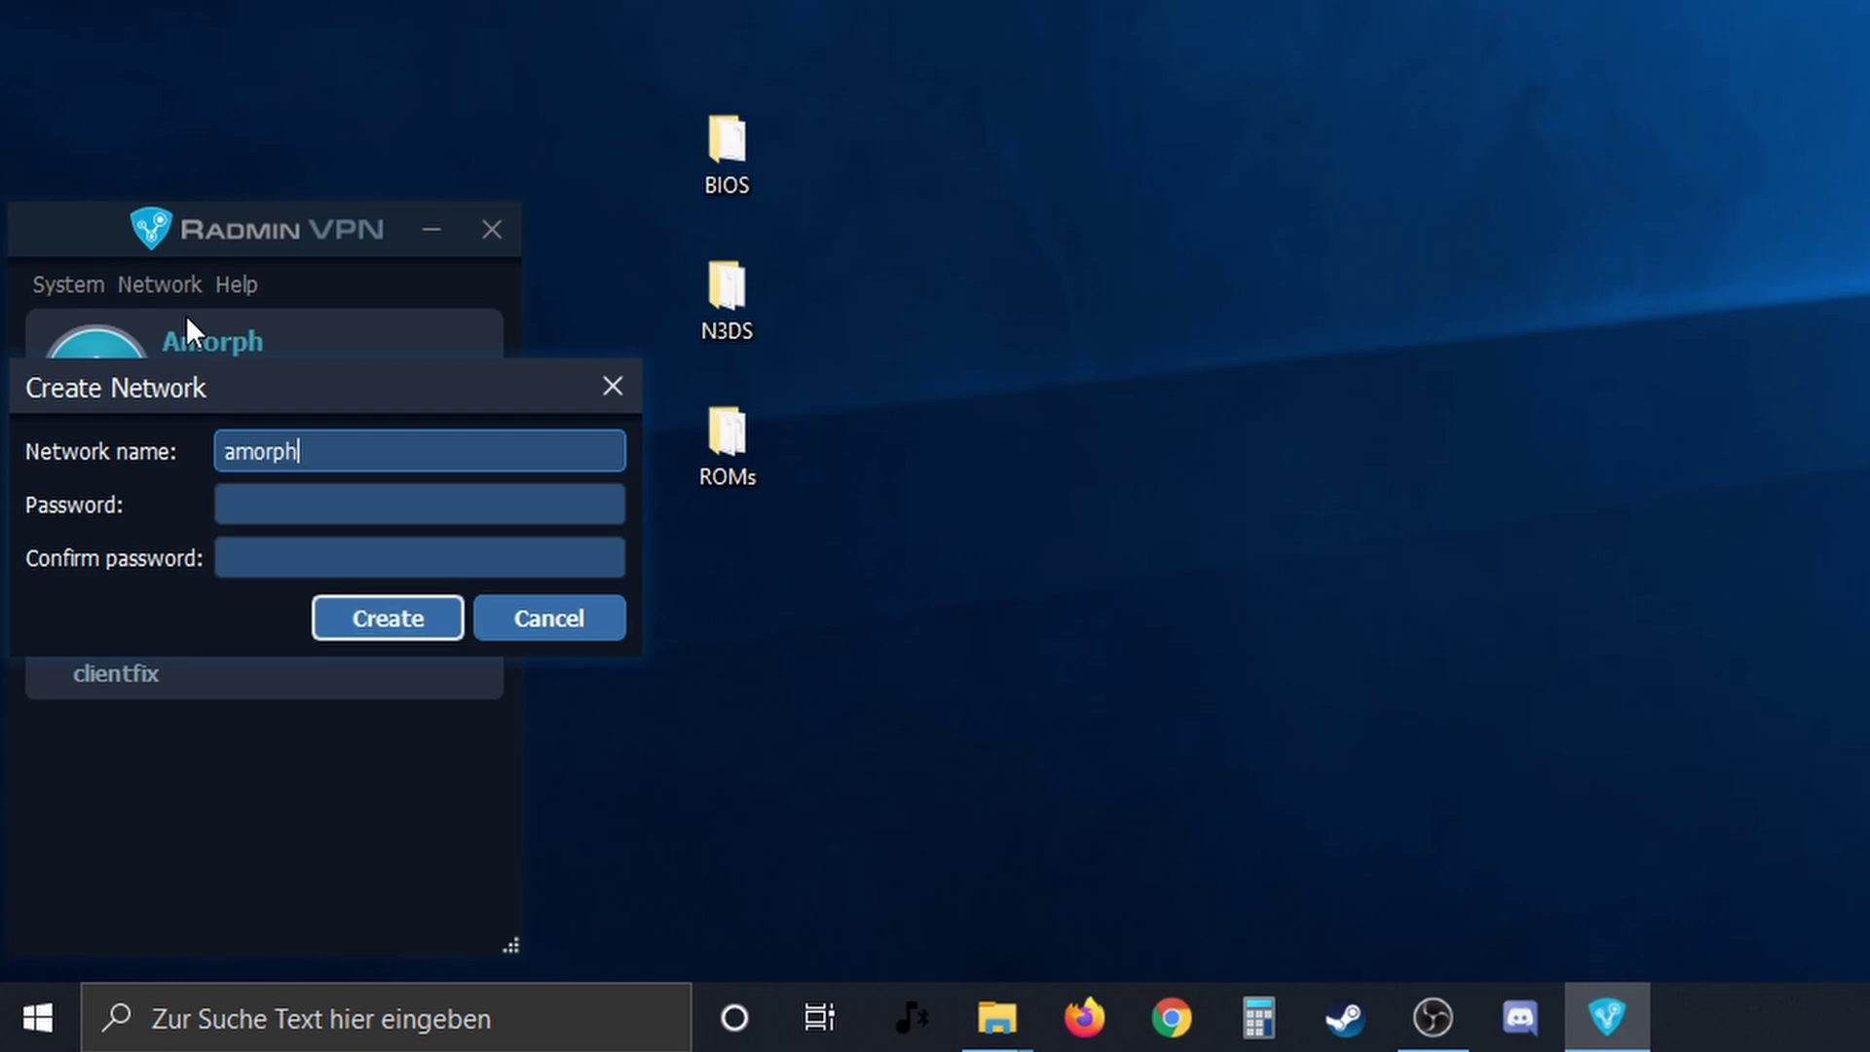
key("Tab")
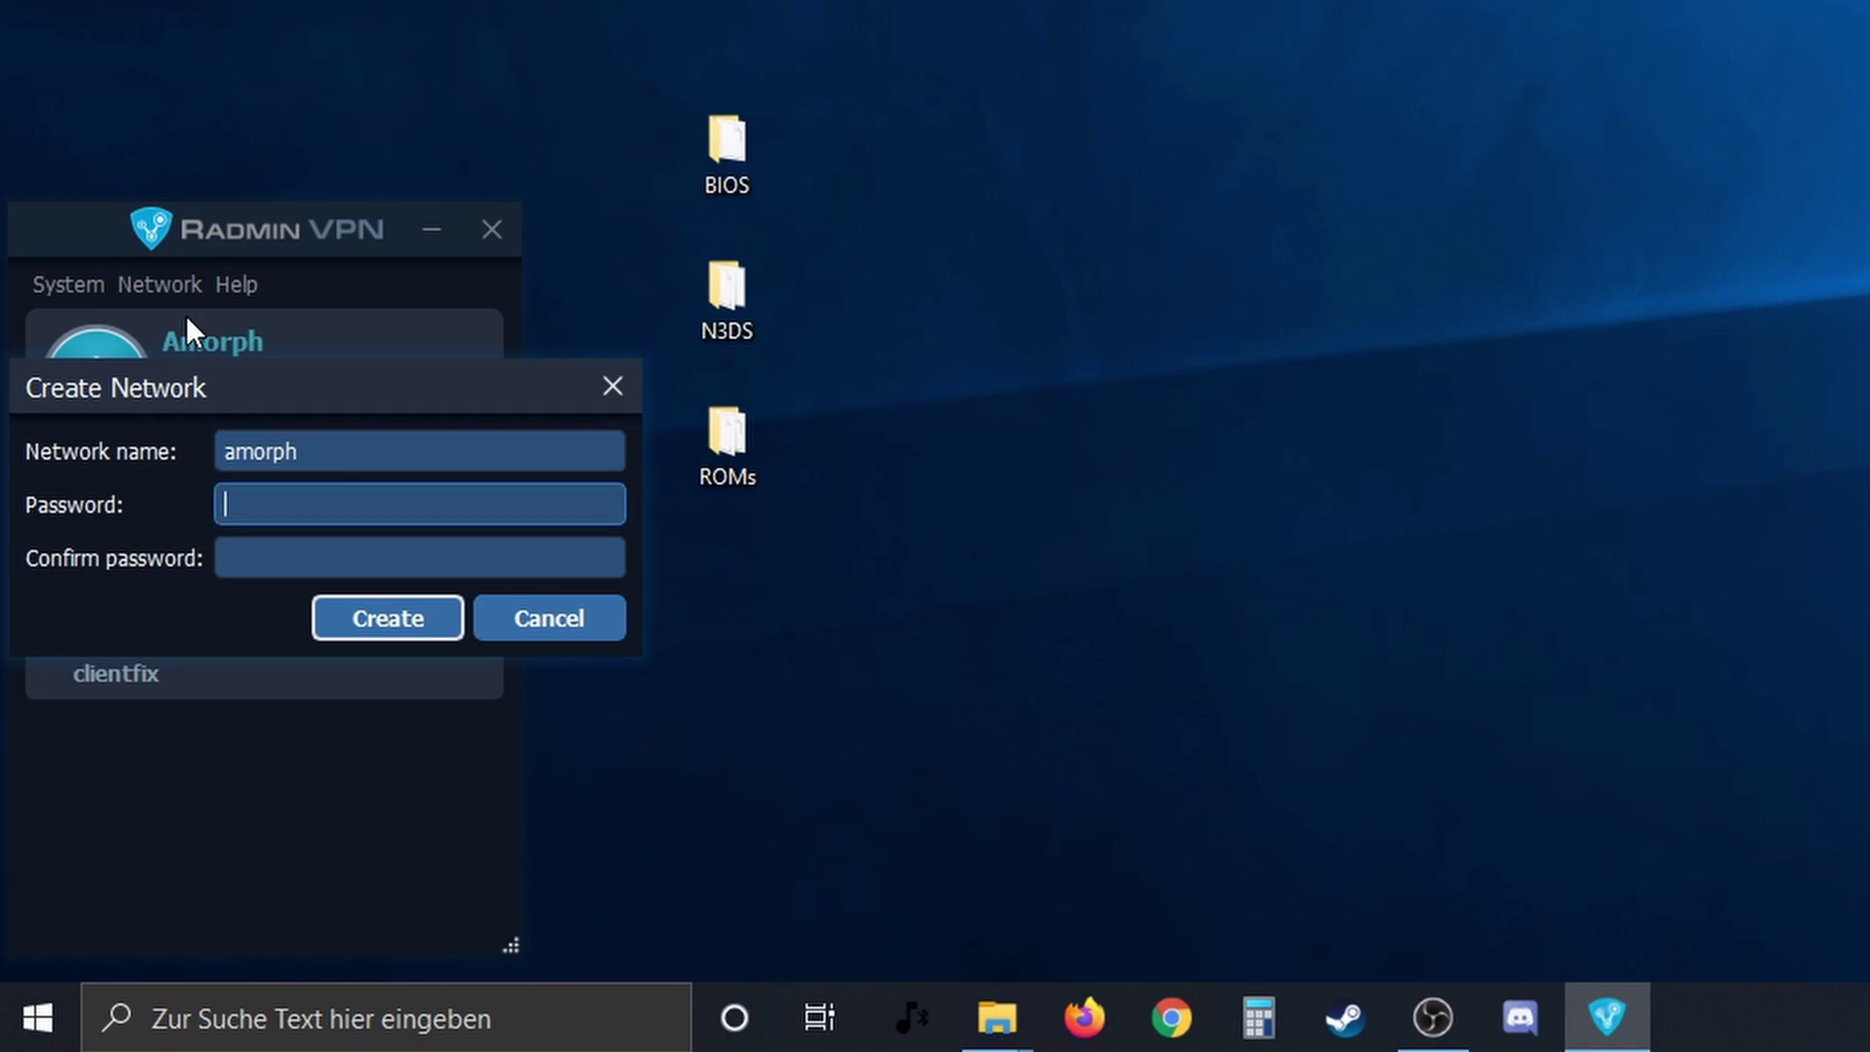
type("******")
key("Tab")
type("******")
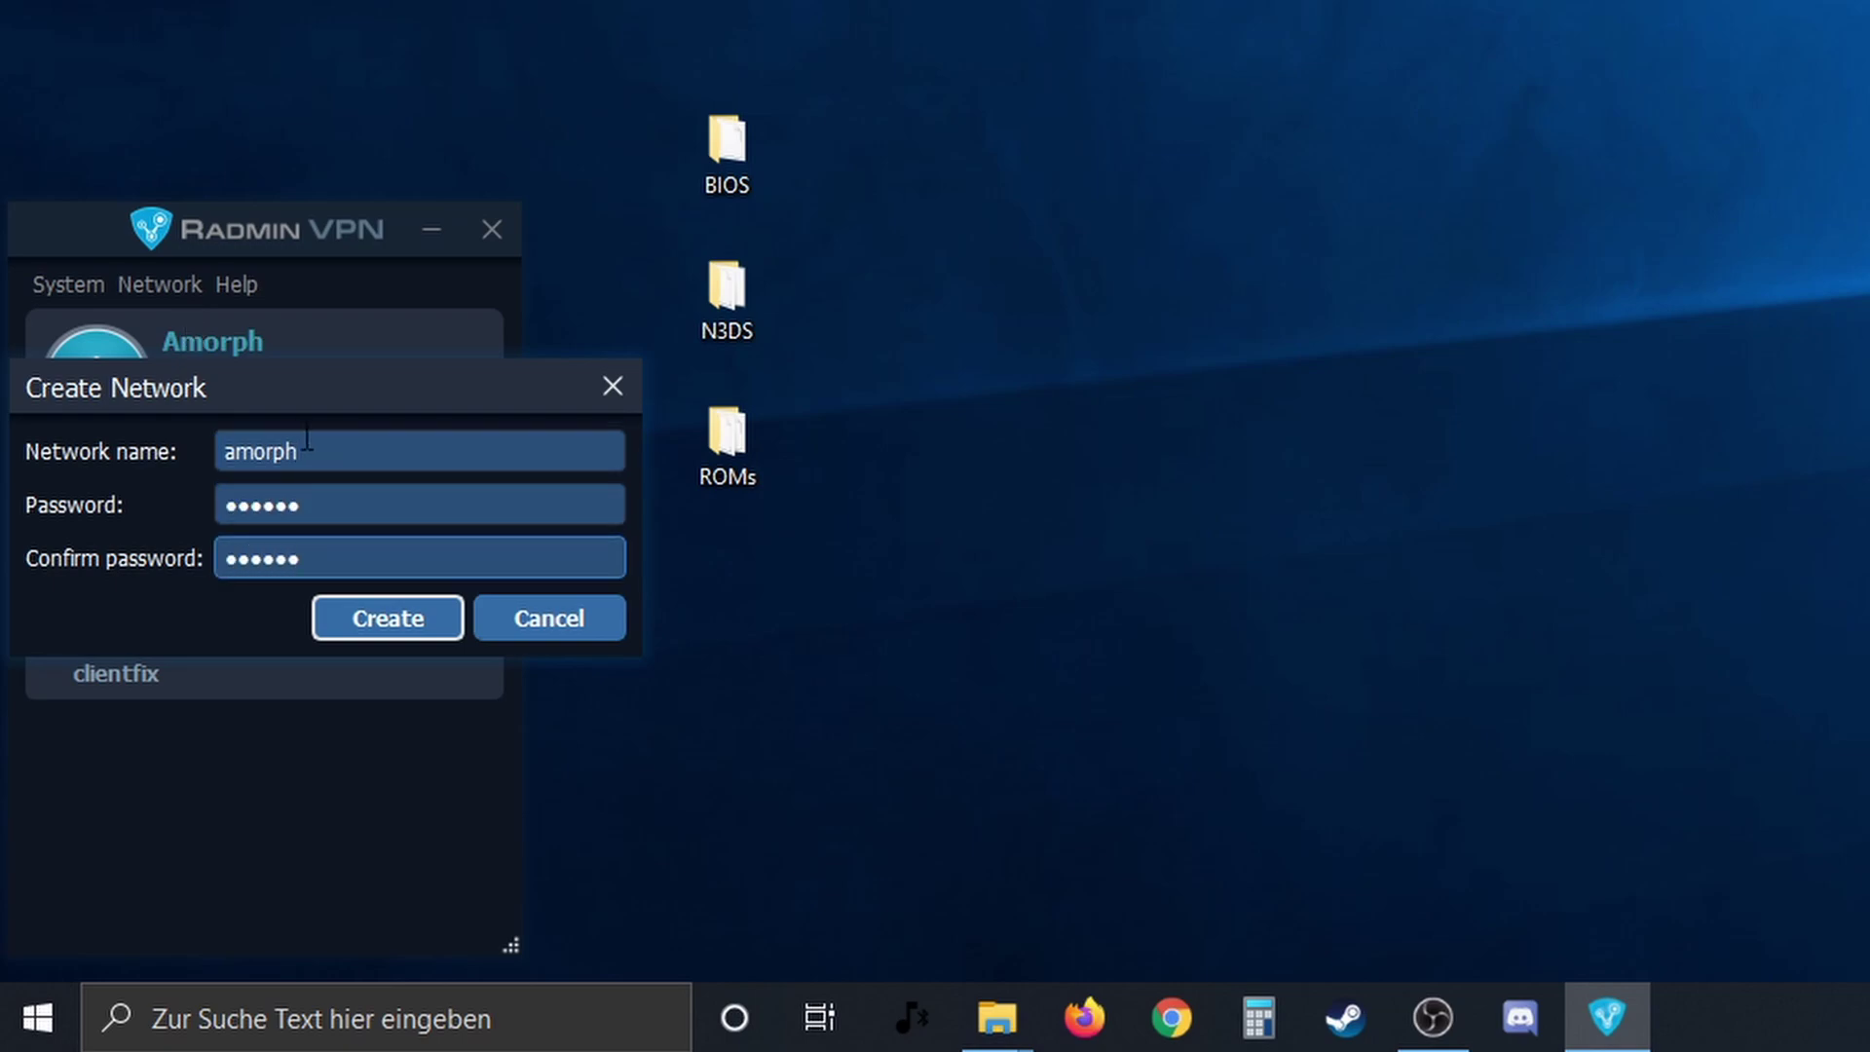
left_click(392, 609)
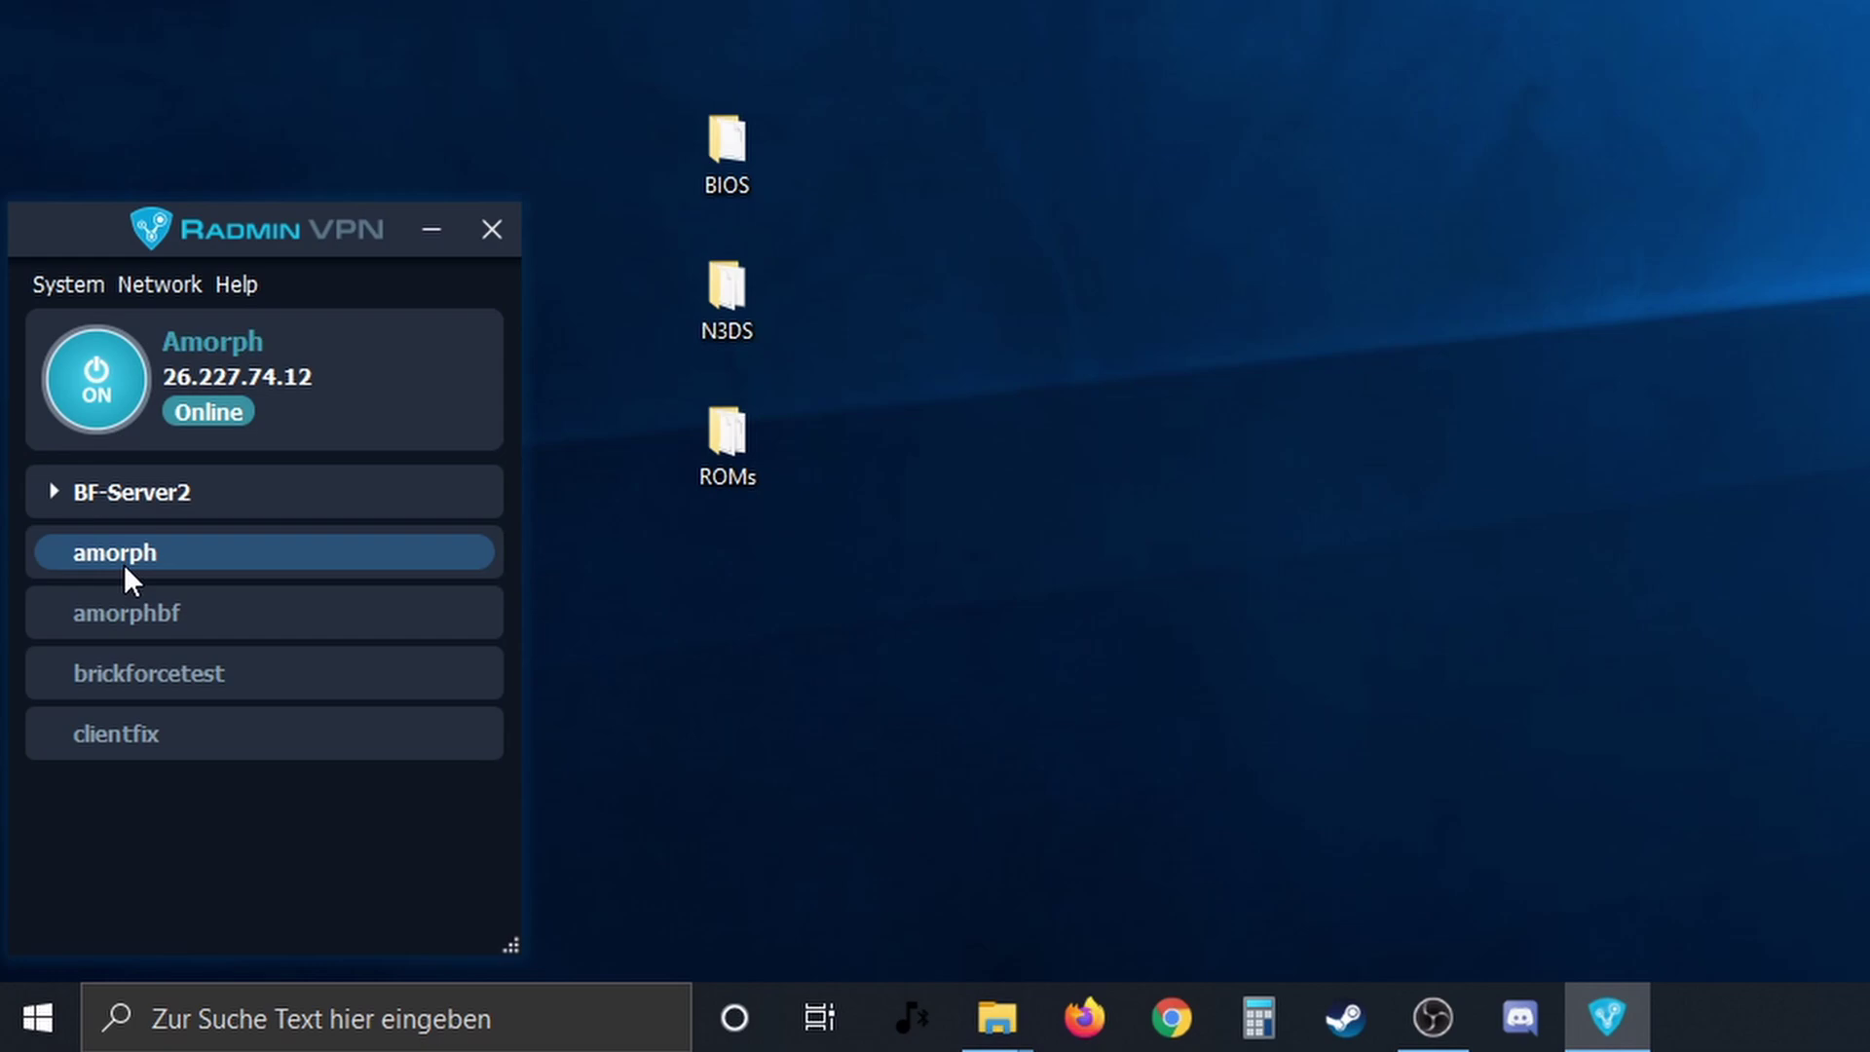
- Disable the amorph network
left_click(1071, 298)
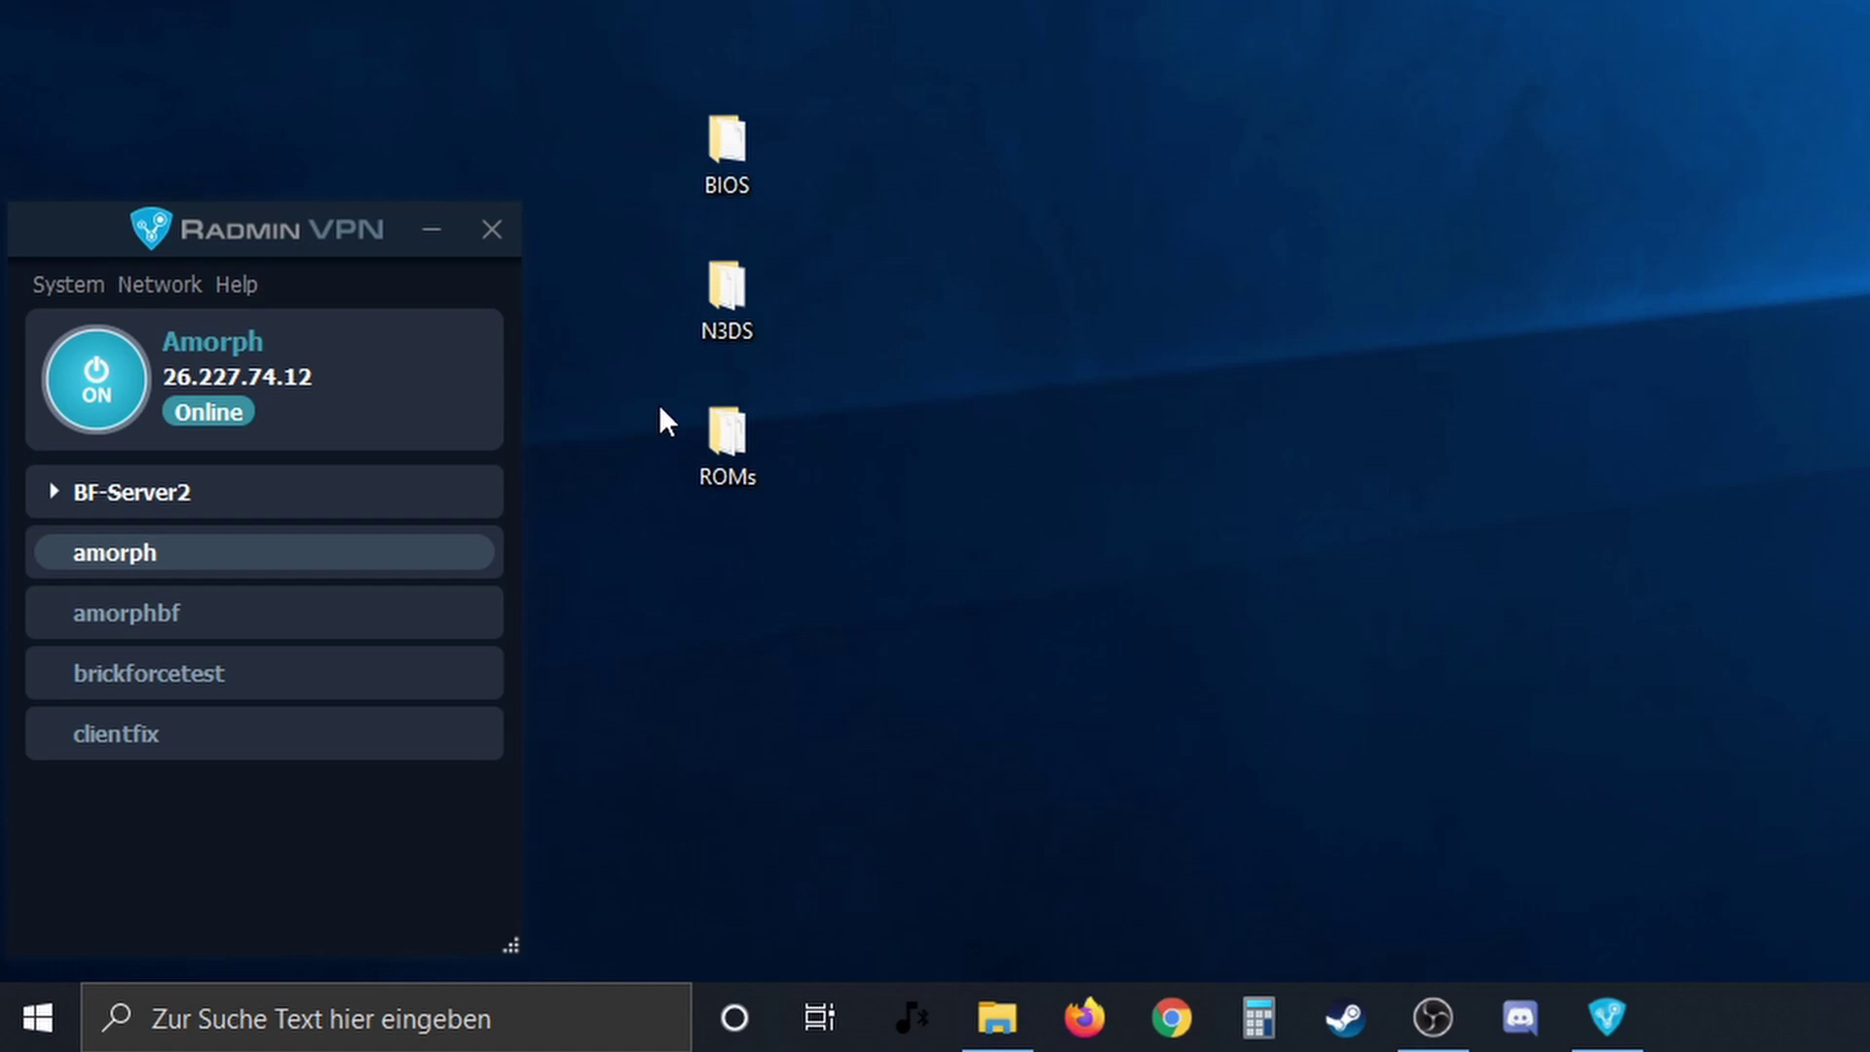
right_click(109, 558)
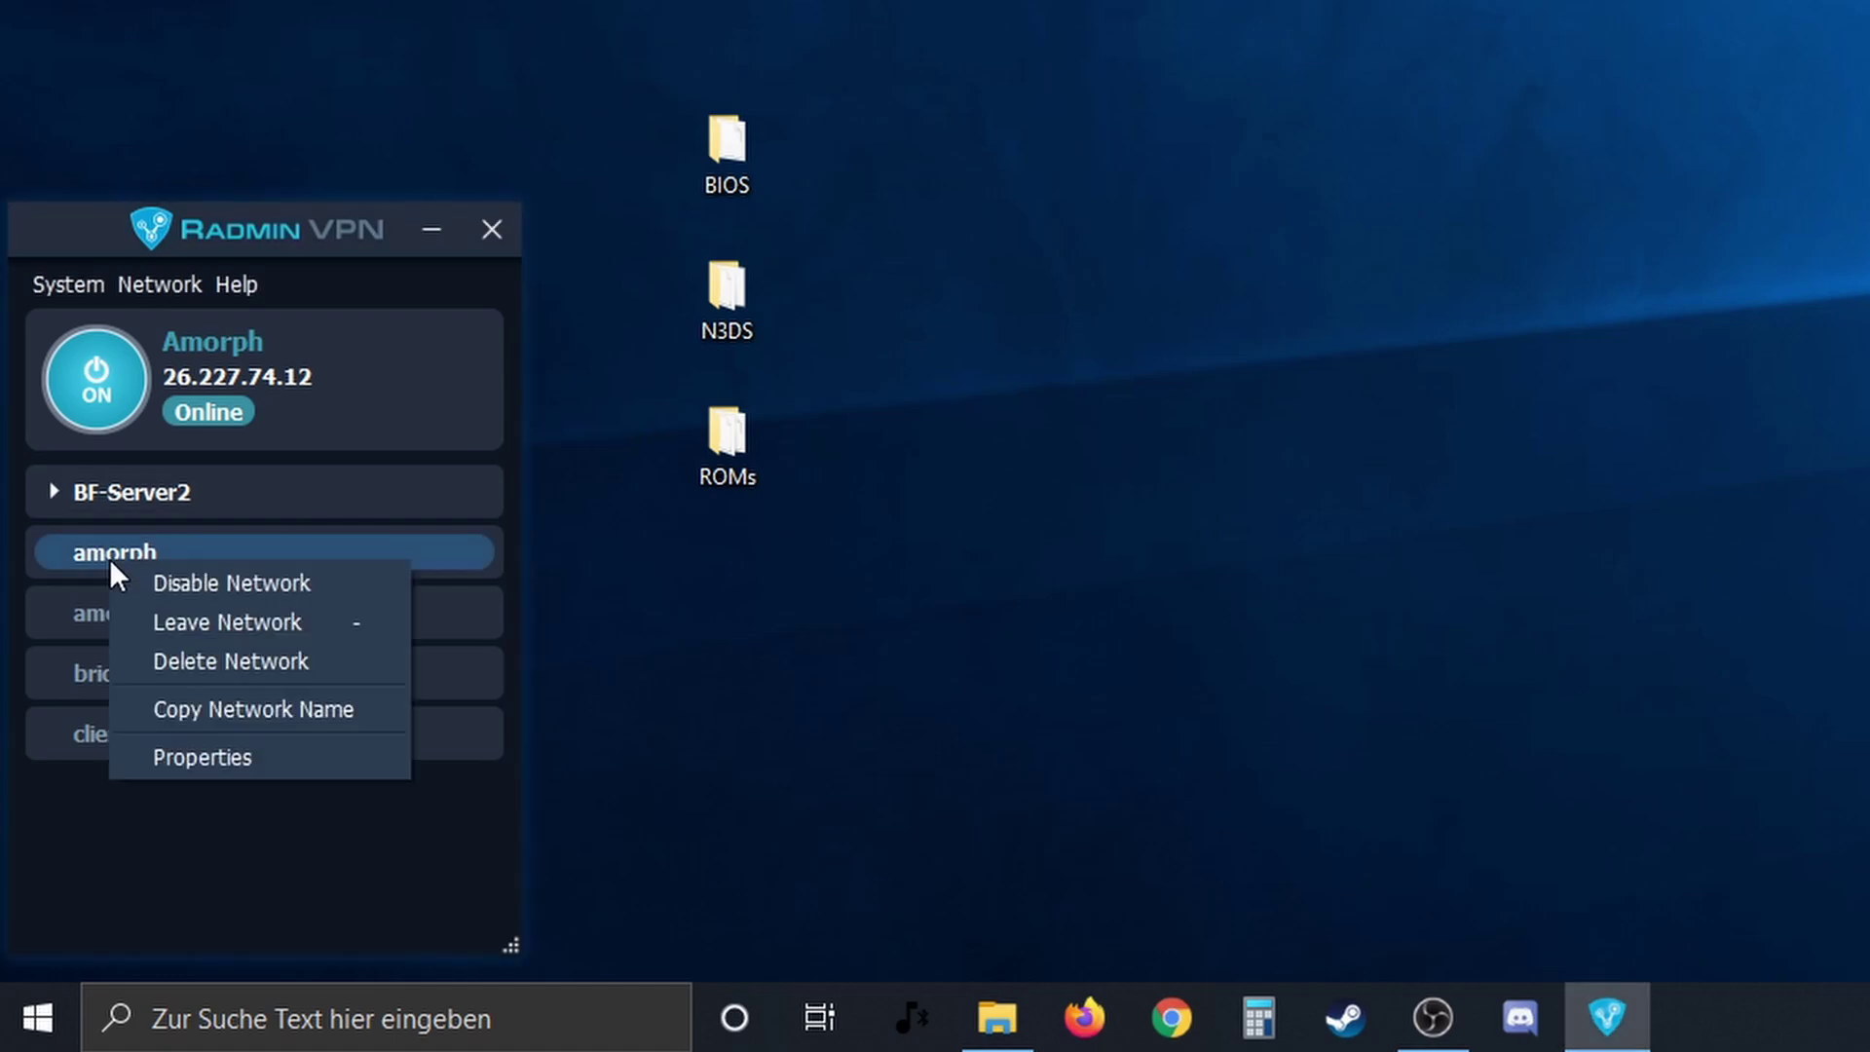
left_click(218, 579)
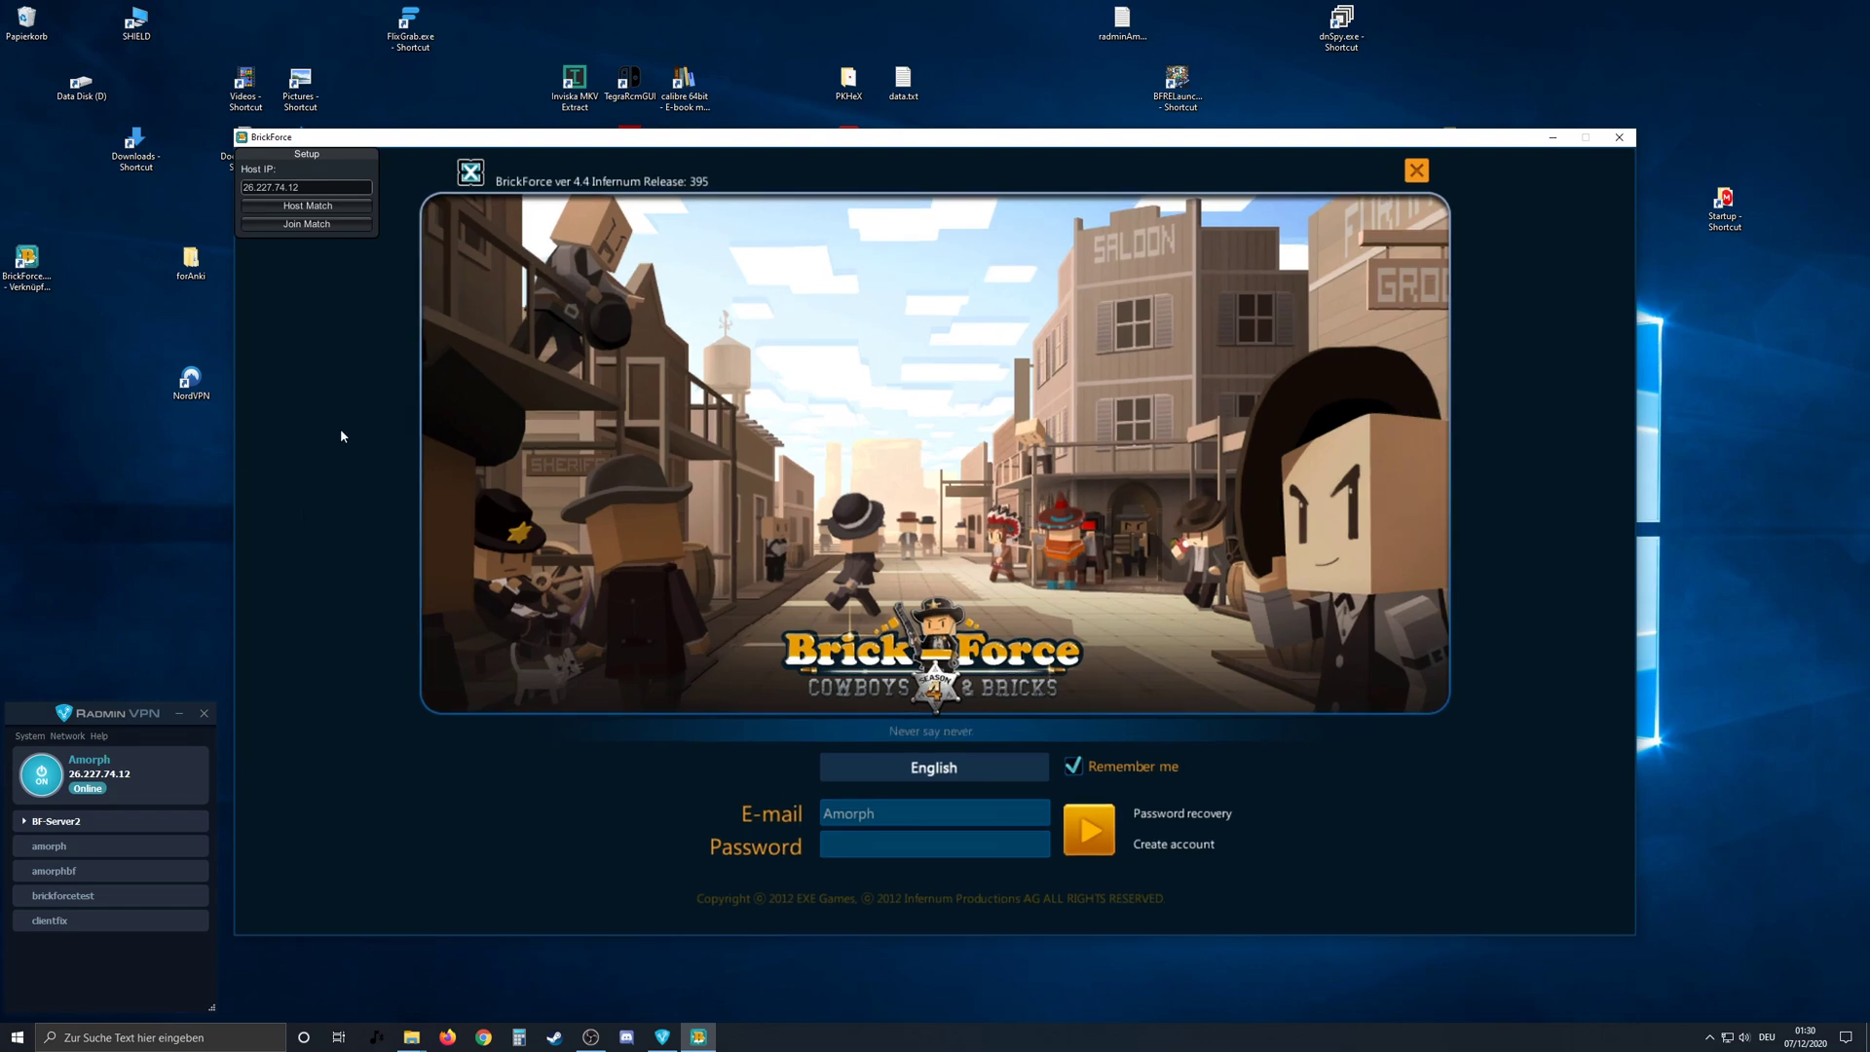
- Lower BrickForce's volume to 42 in the Volume Mixer and launch Brick-Force from the desktop
right_click(1744, 1039)
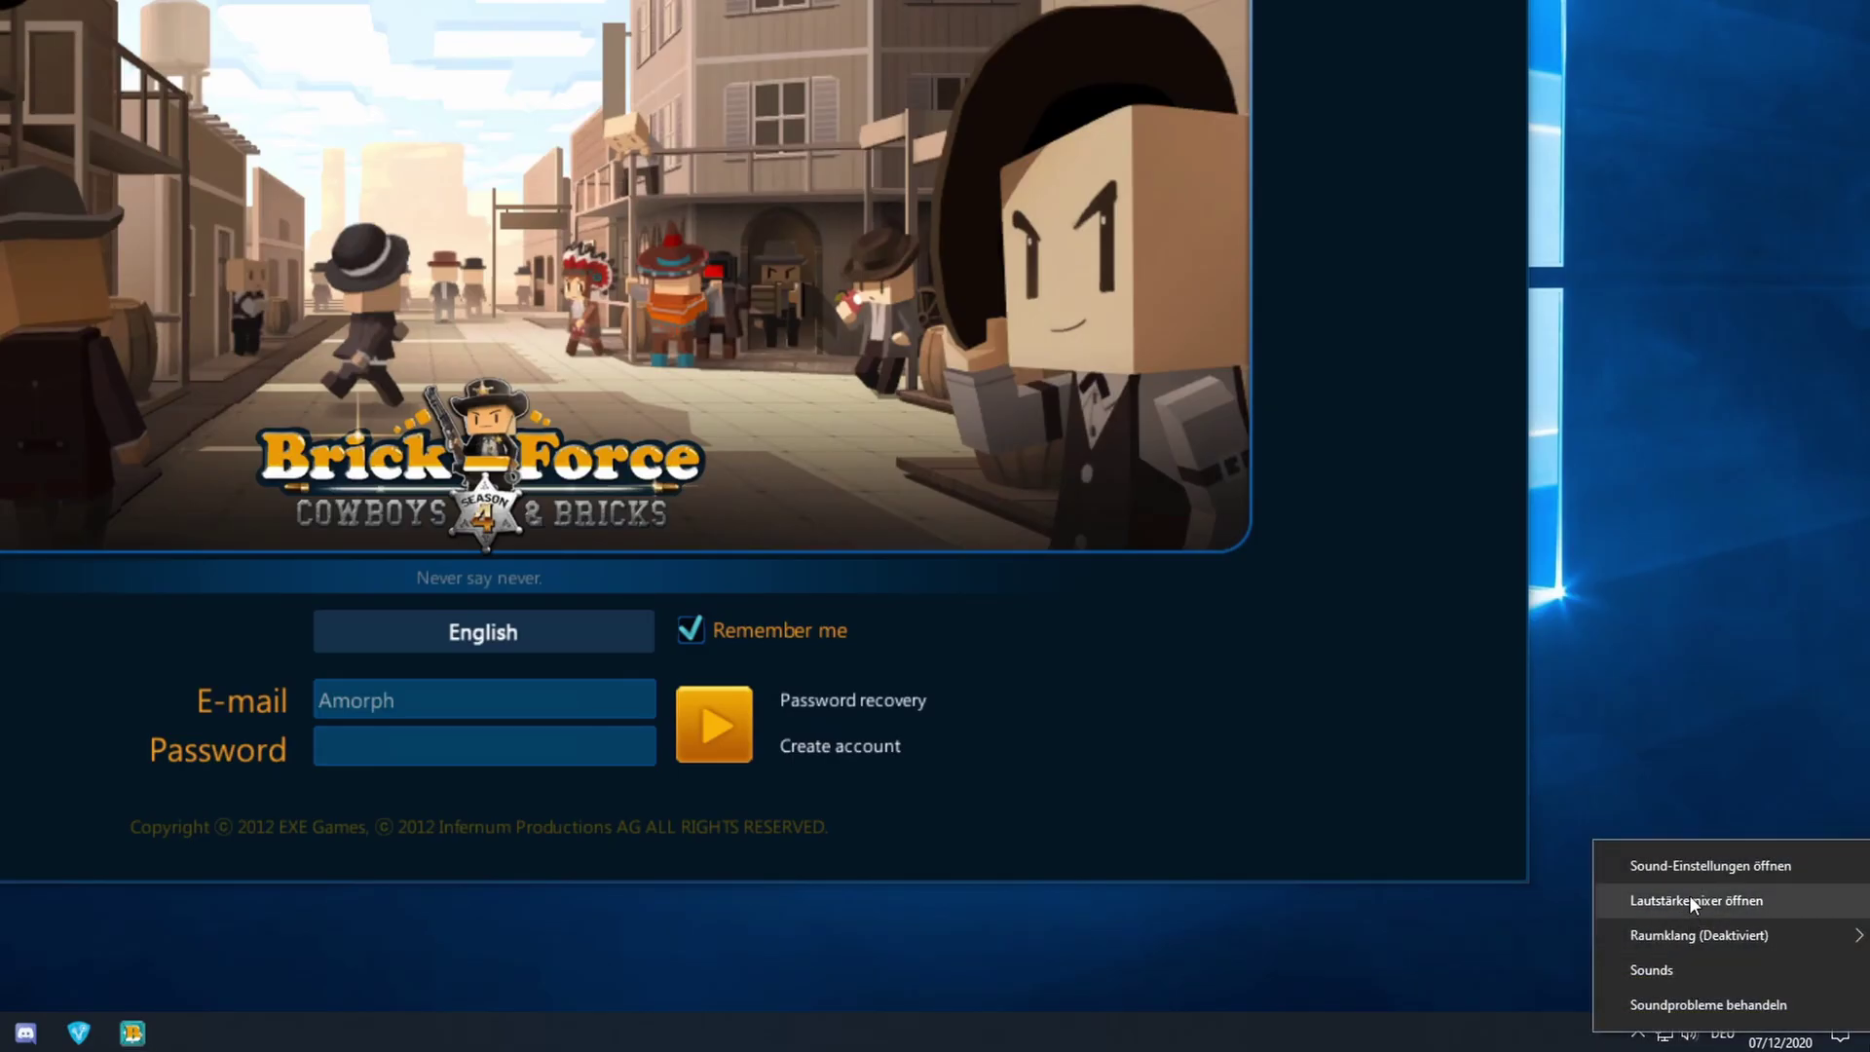
left_click(1688, 896)
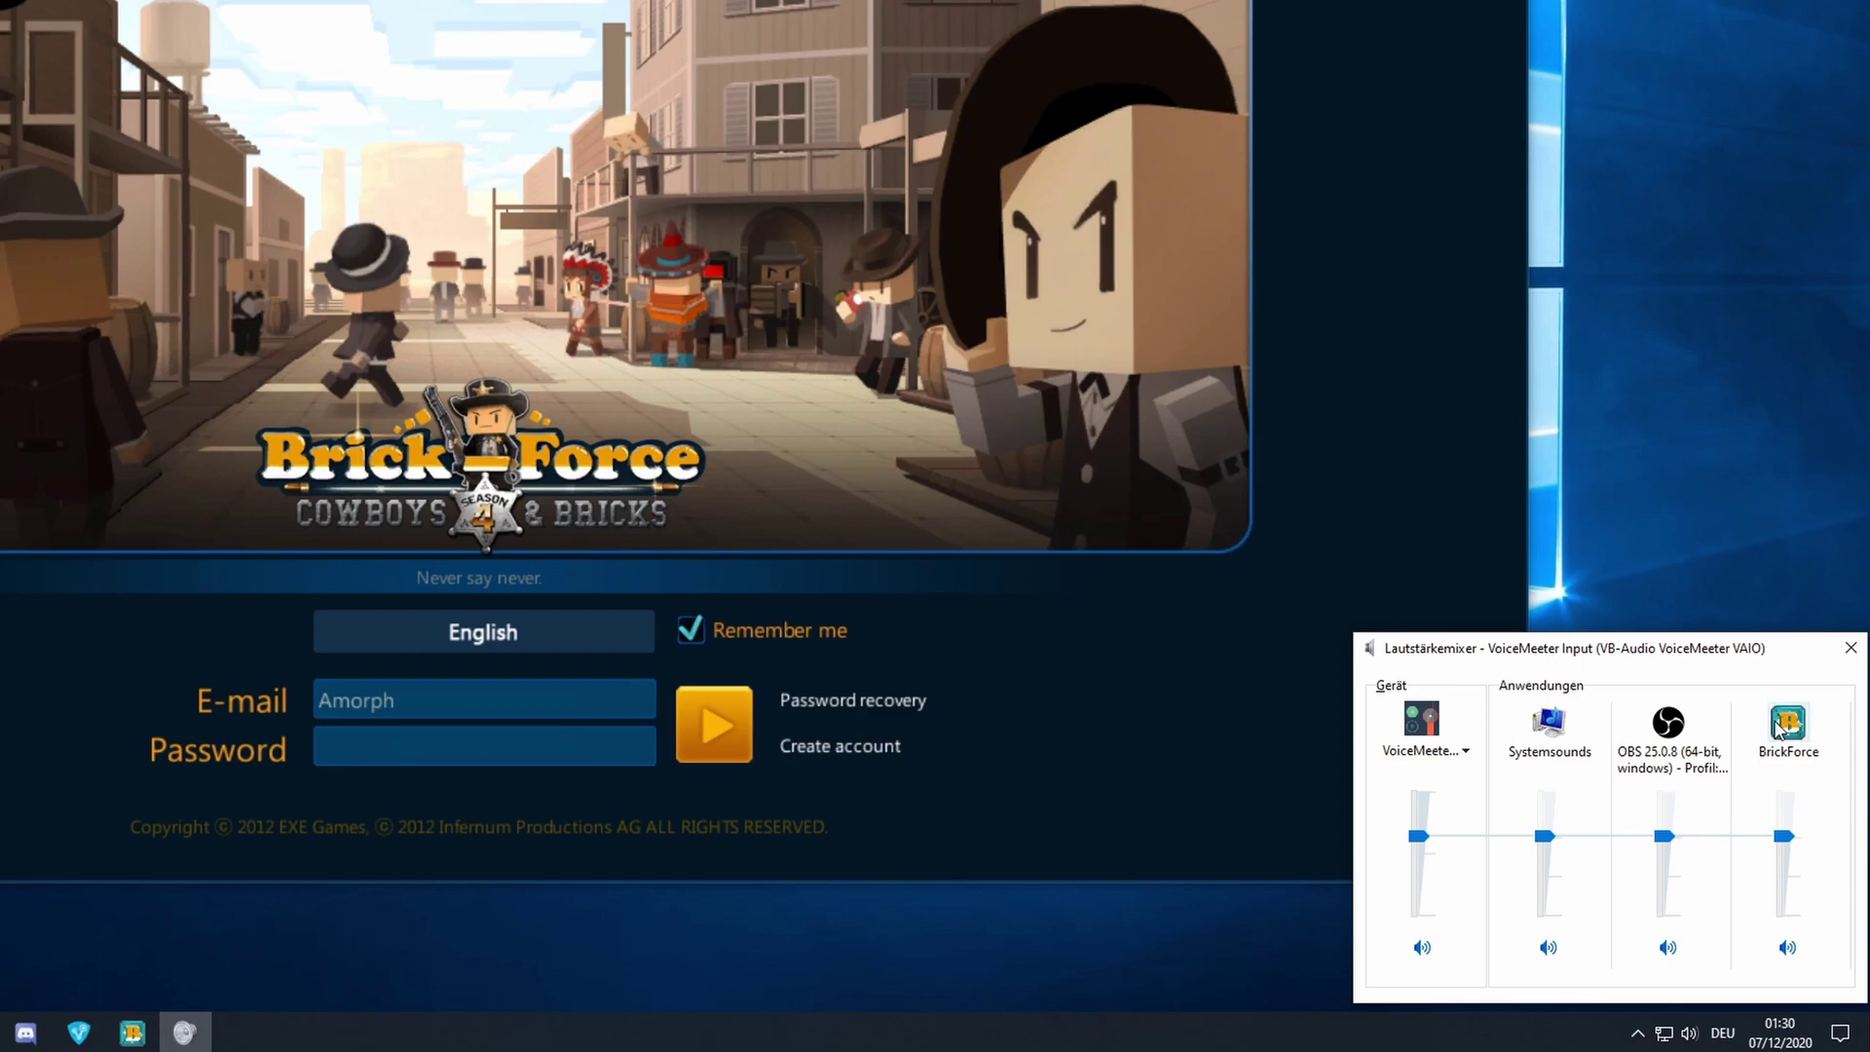
left_click_drag(1783, 836, 1787, 915)
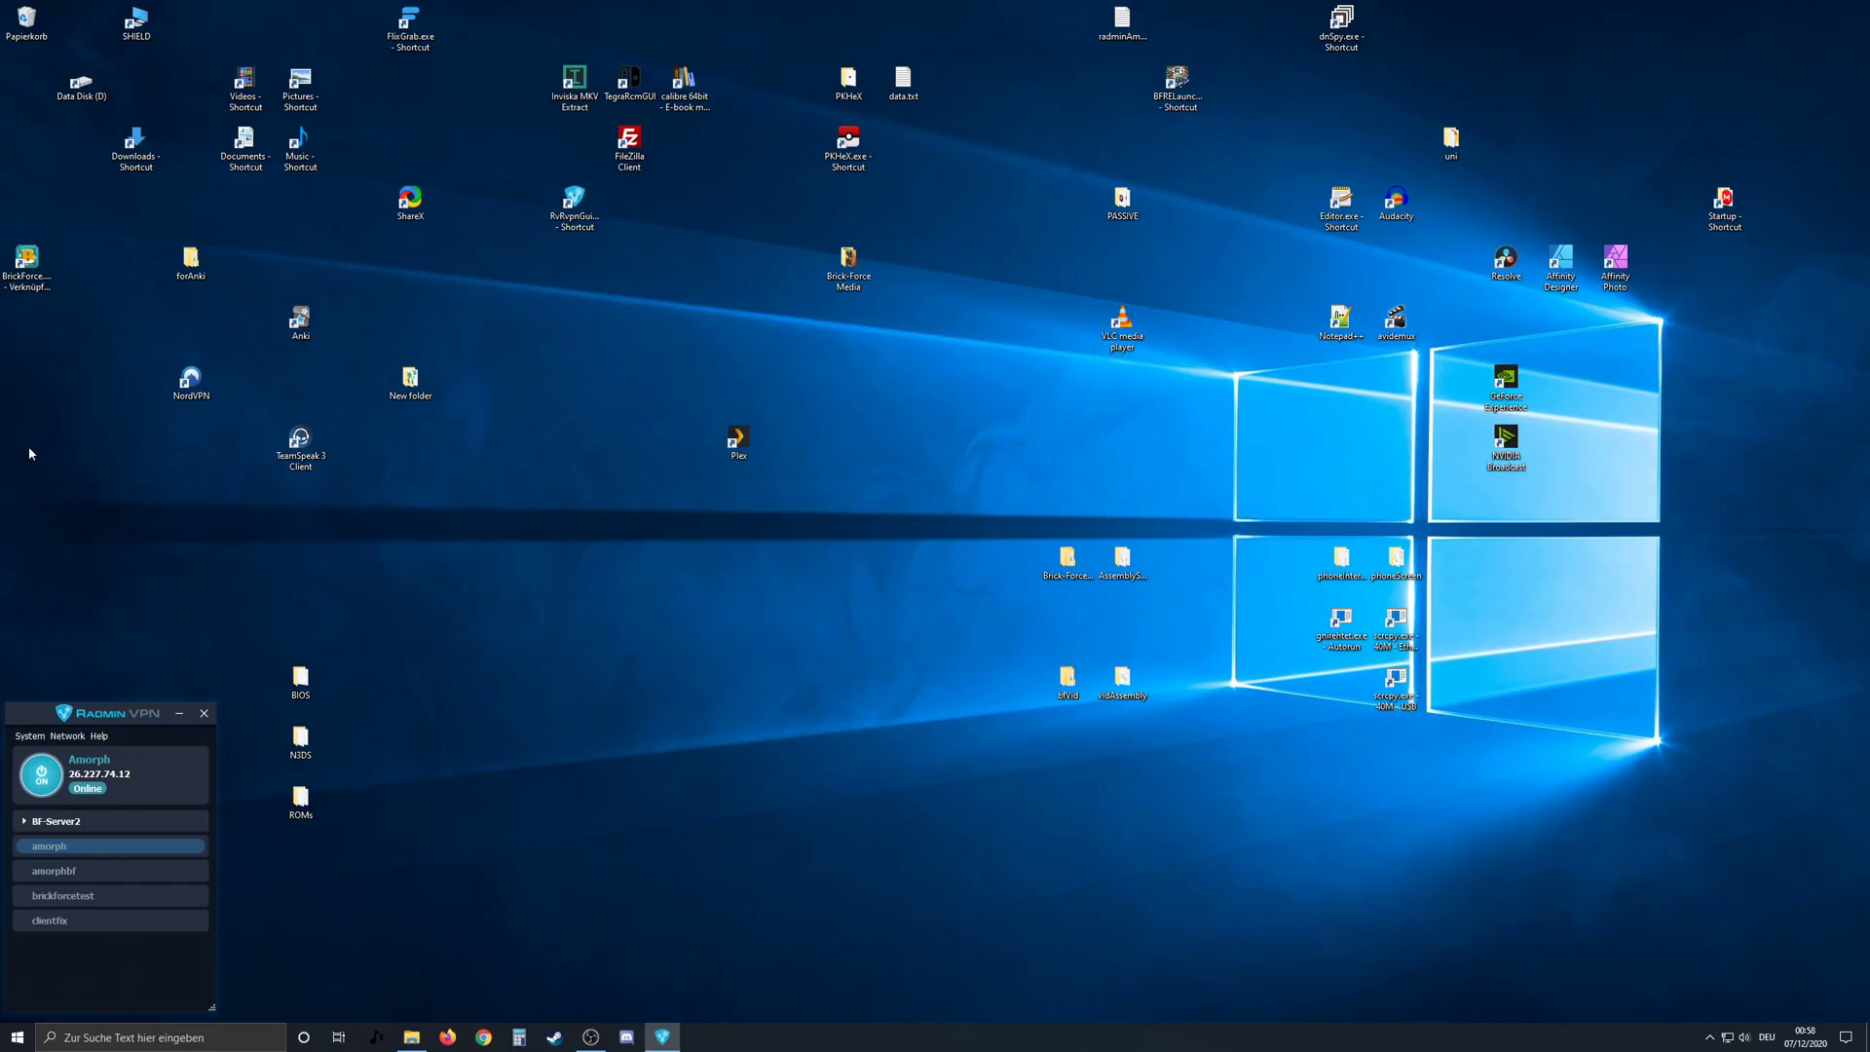
double_click(27, 263)
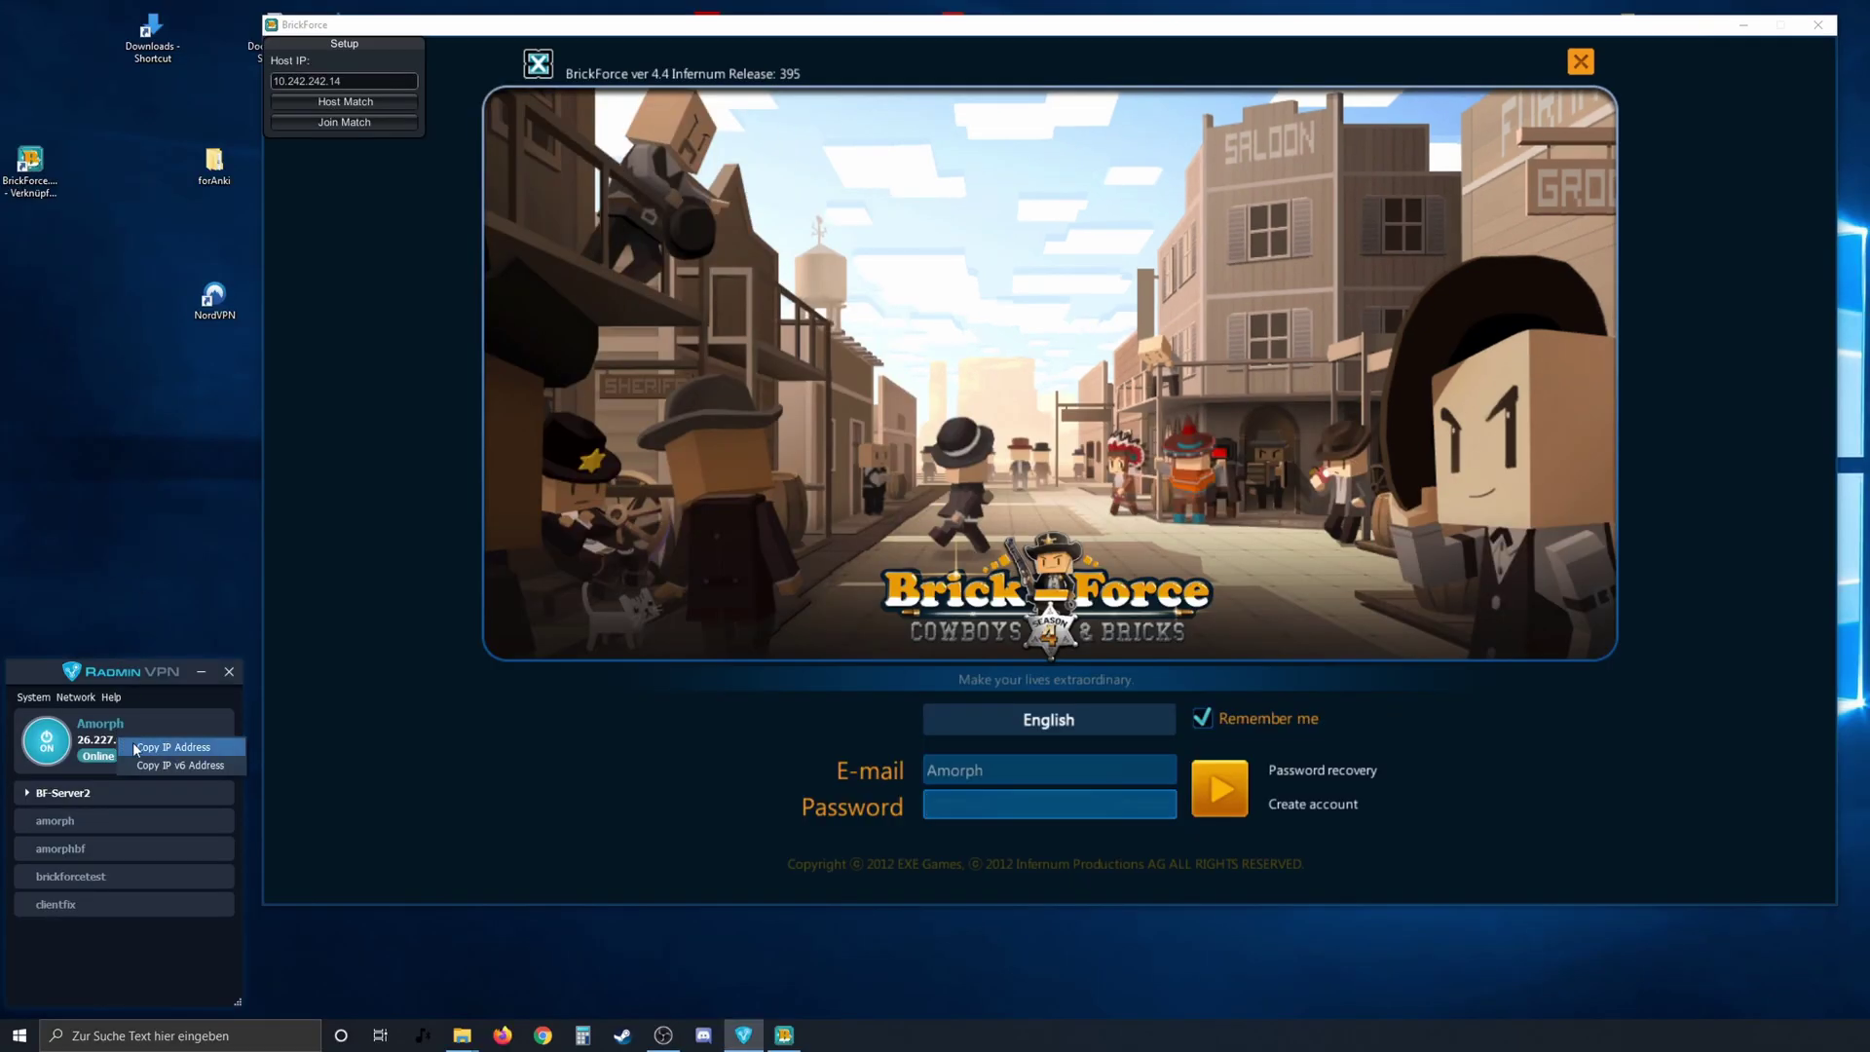
- Replace the Host IP 10.242.242.14 with the pasted VPN address 26.227.74.12
left_click(358, 81)
key("ctrl+a")
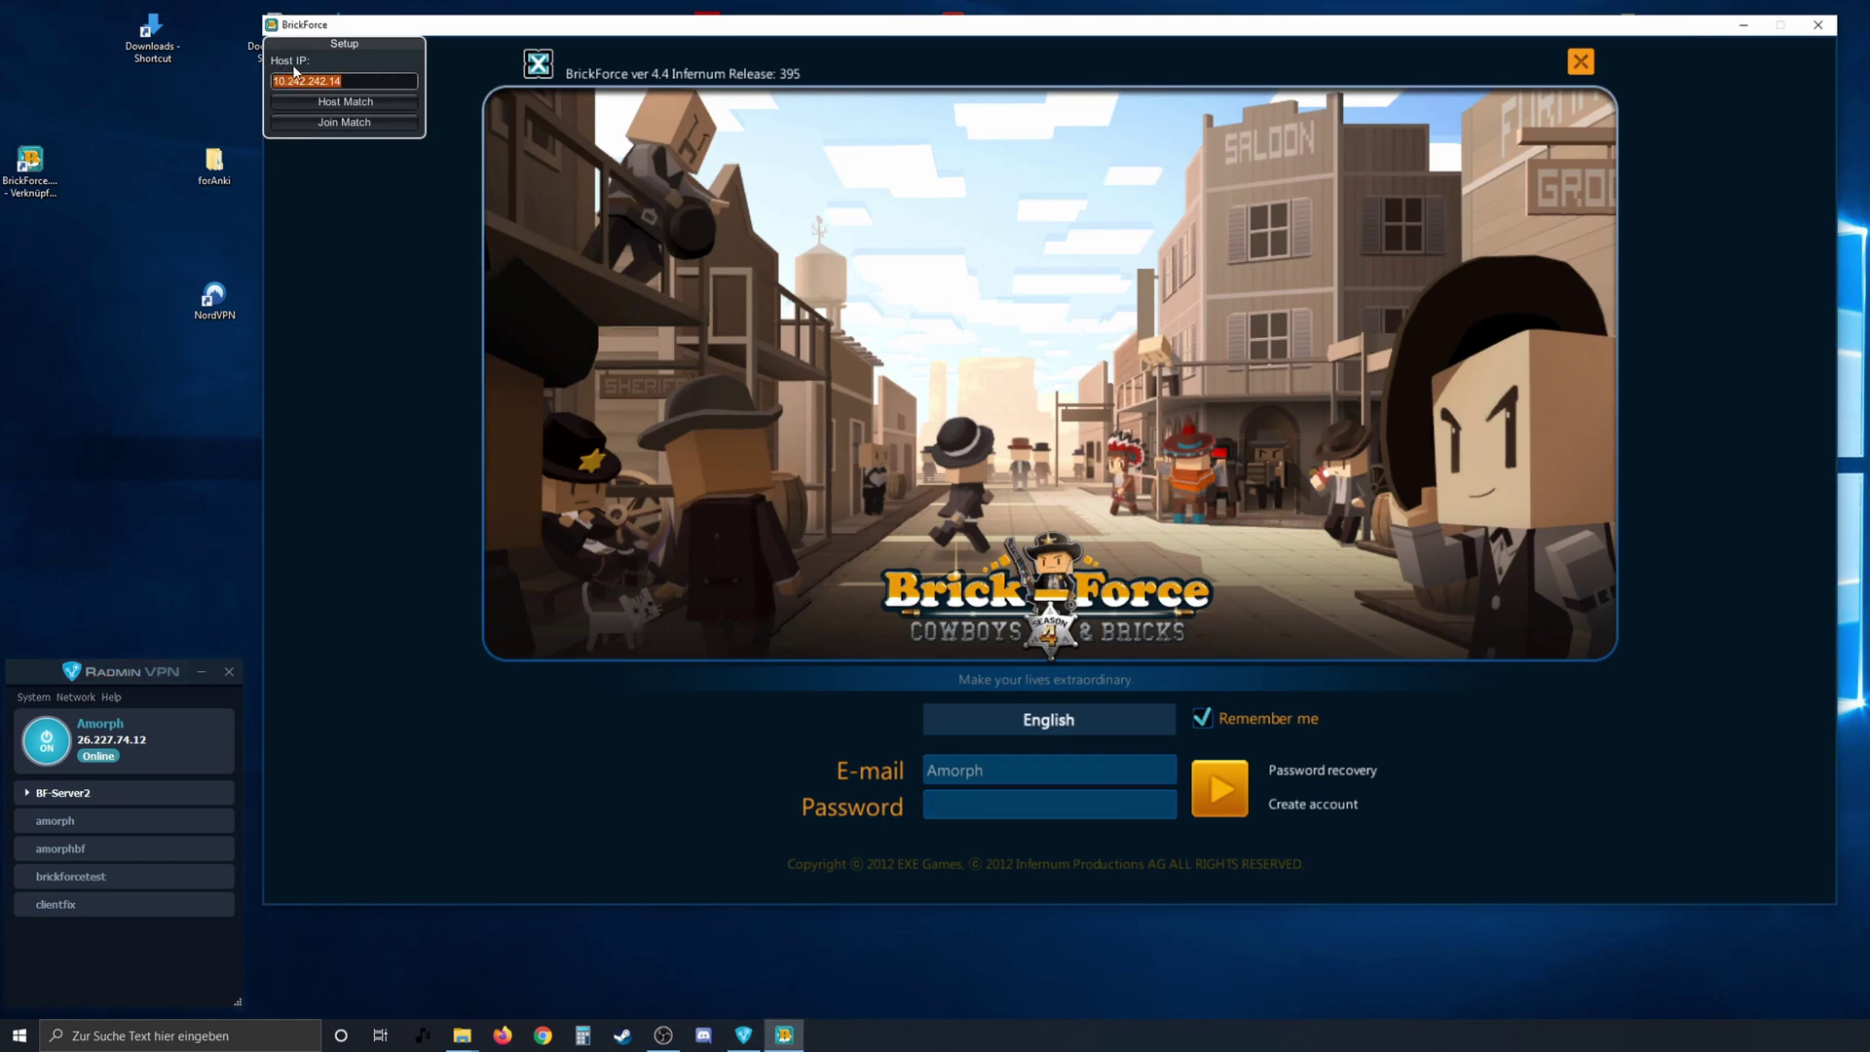
type("26.227.74.12")
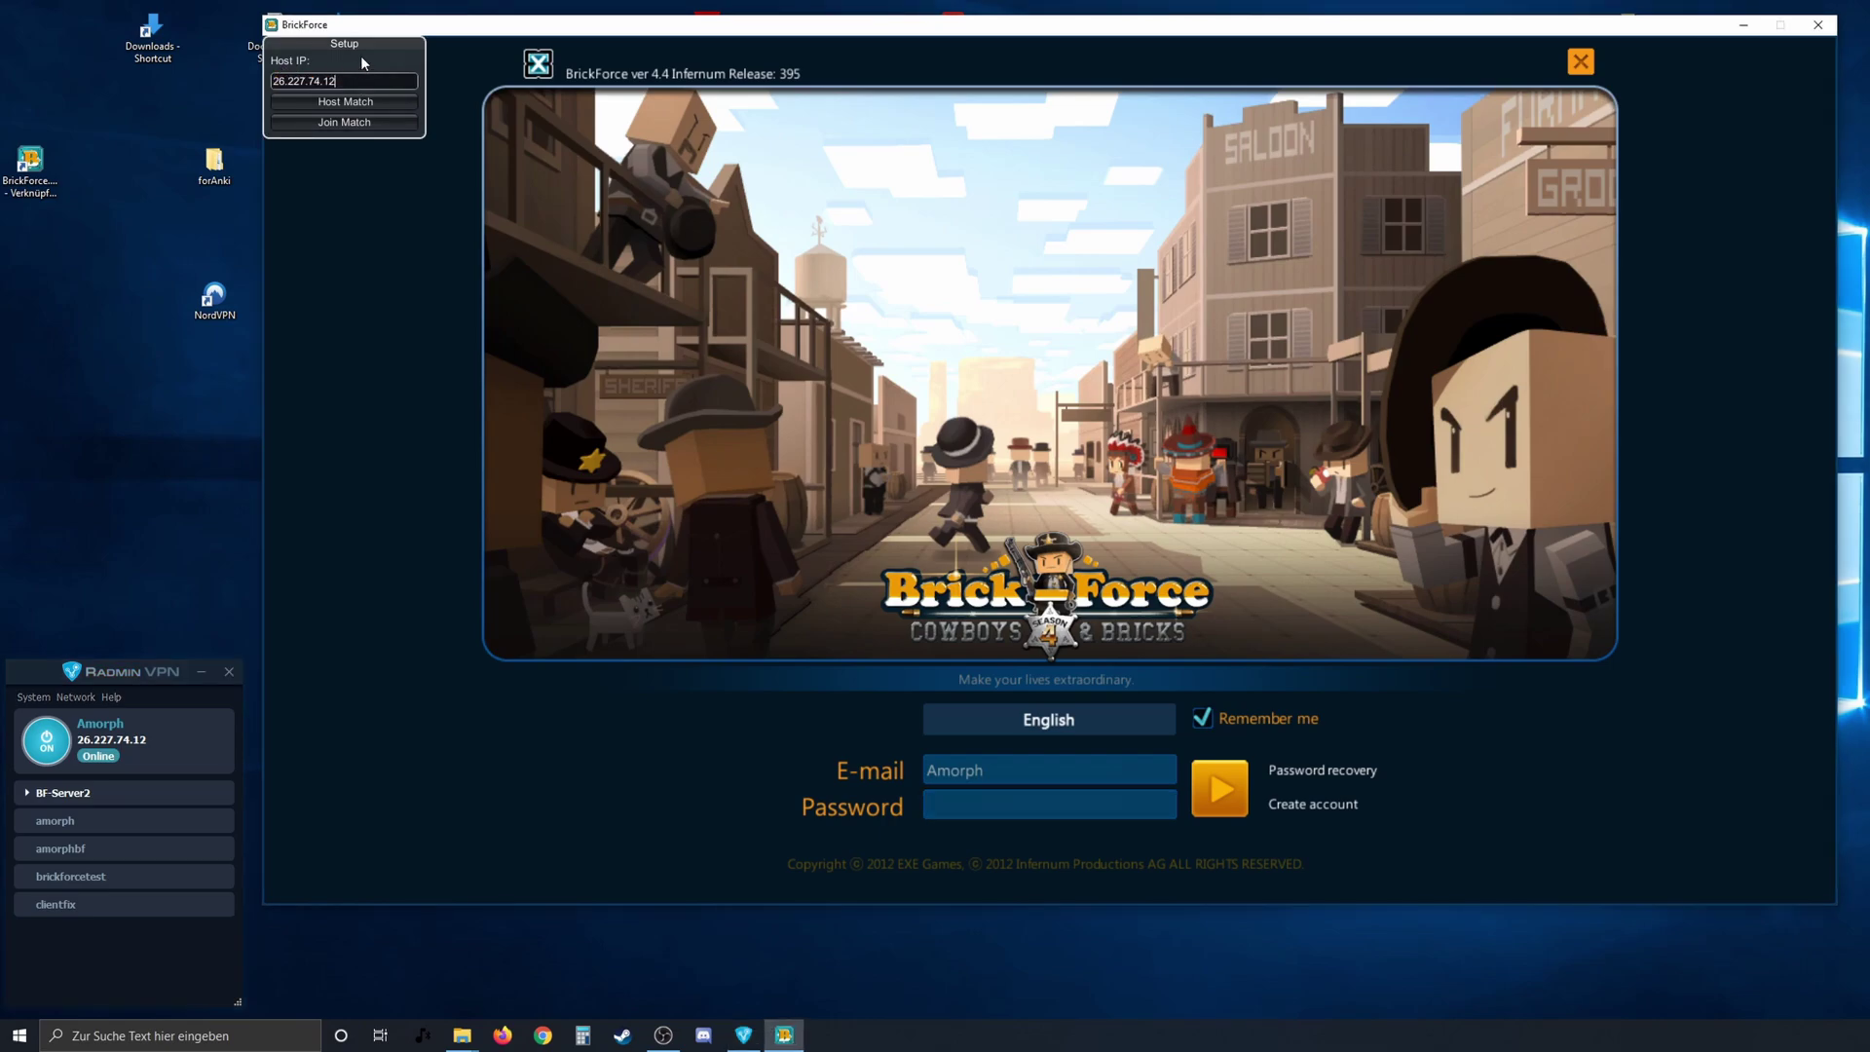